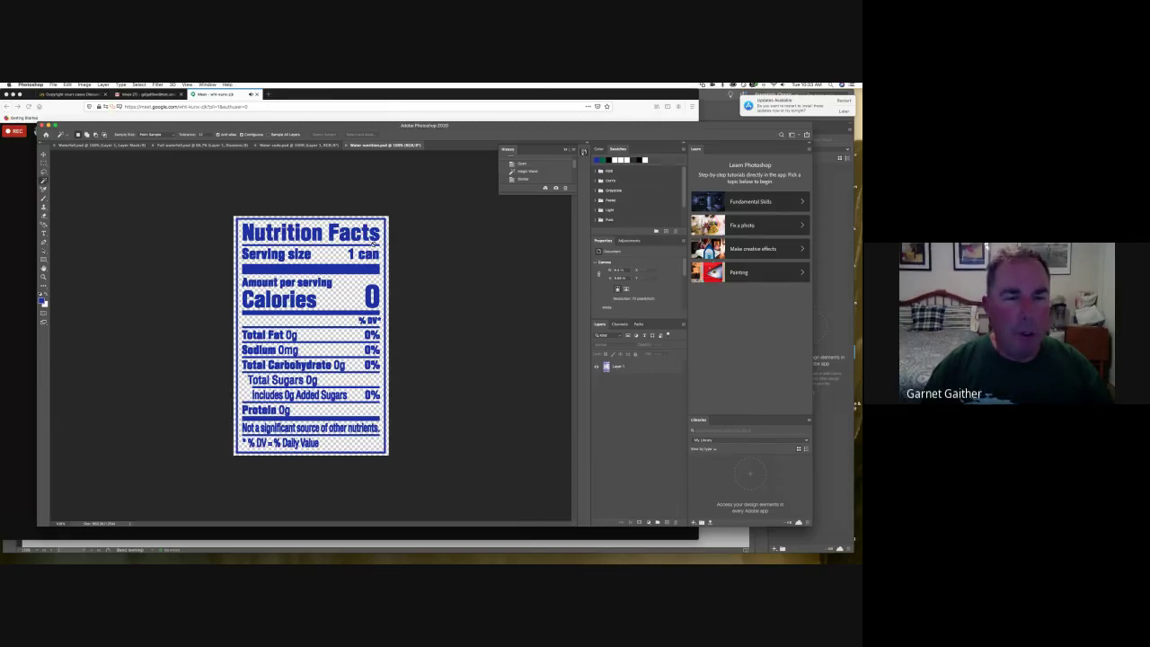
# Step: Review the barcode, full waterfall and waterfall cutout documents, and switch to InDesign to view the finished water label
pyautogui.click(292, 146)
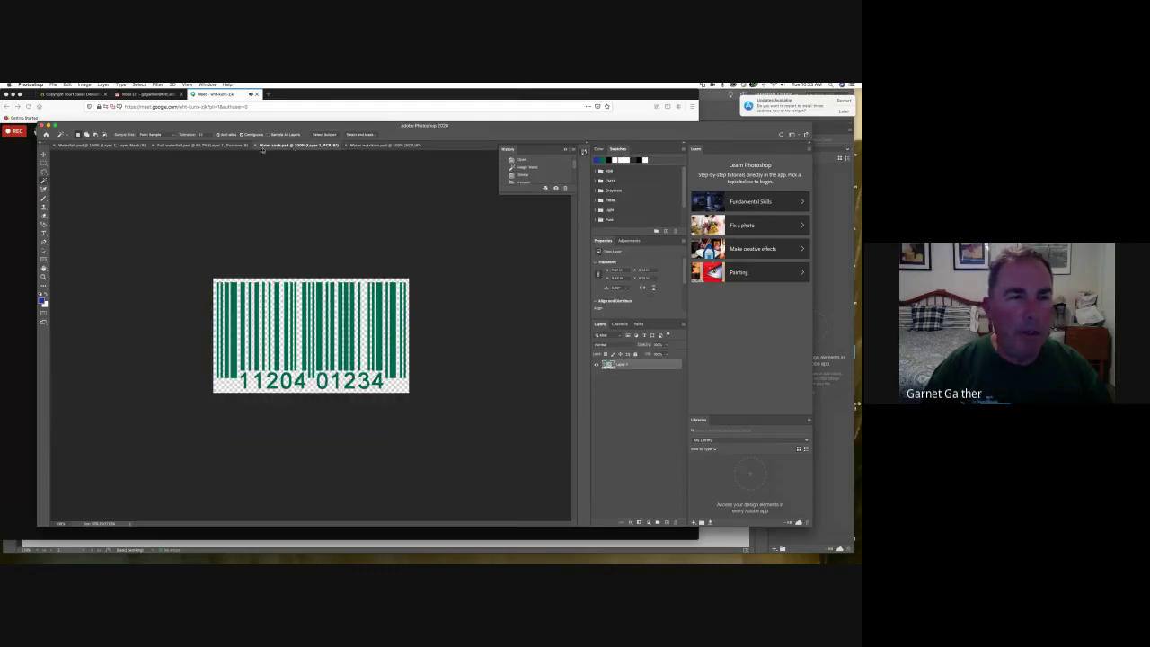
pyautogui.click(196, 146)
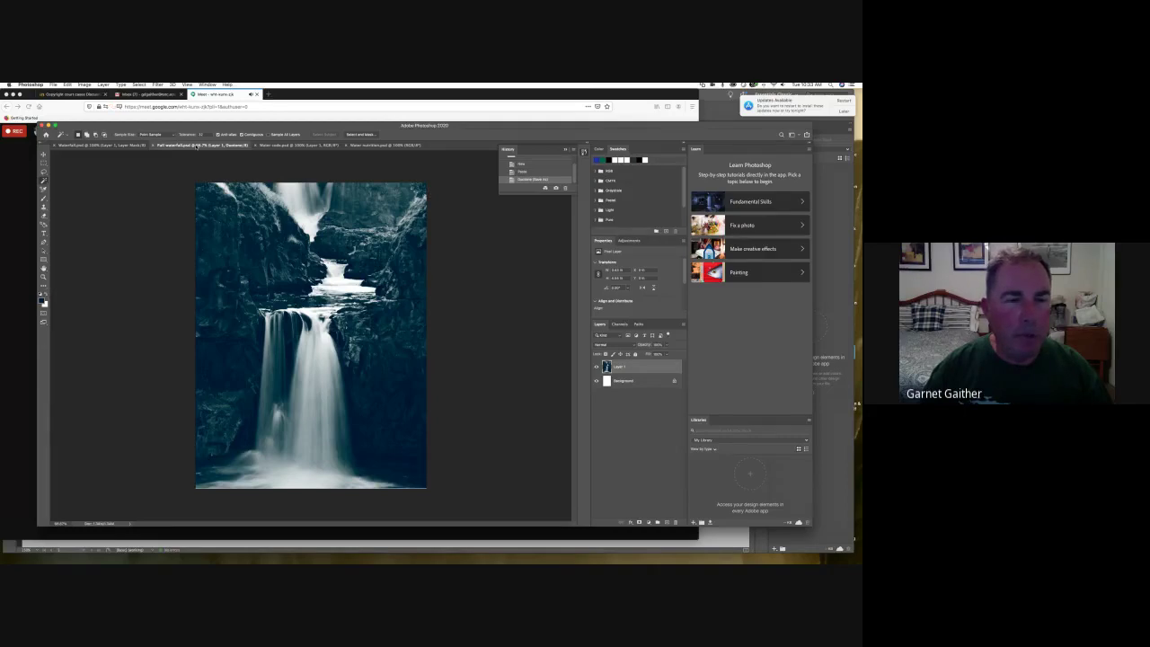
pyautogui.click(105, 146)
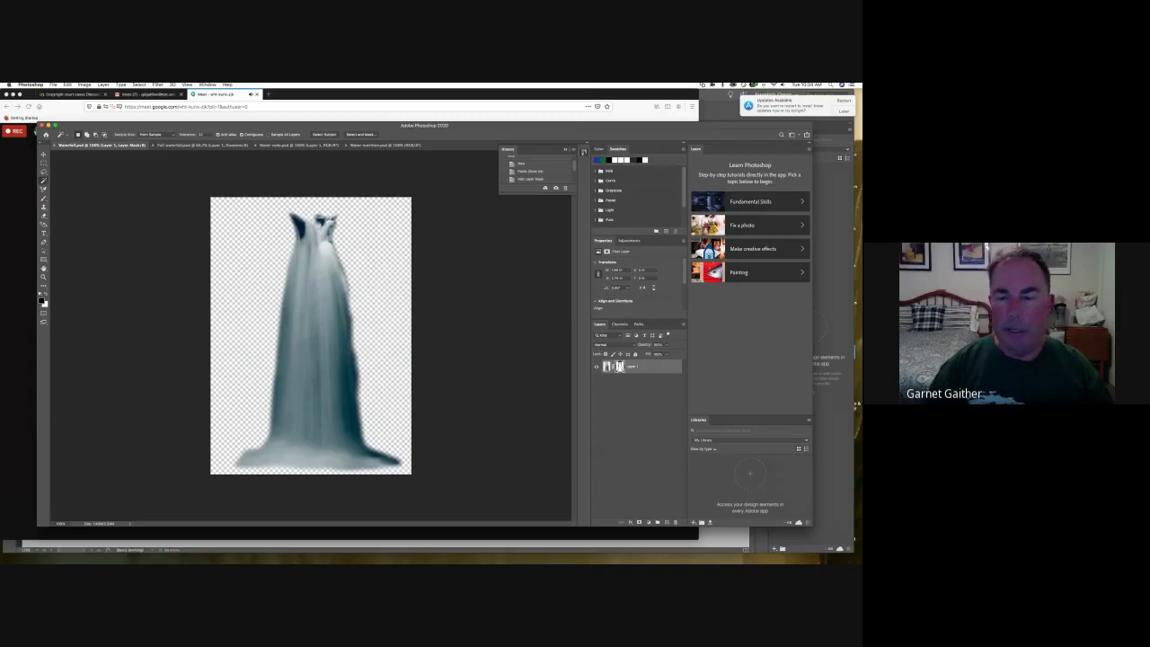
pyautogui.moveTo(679, 550)
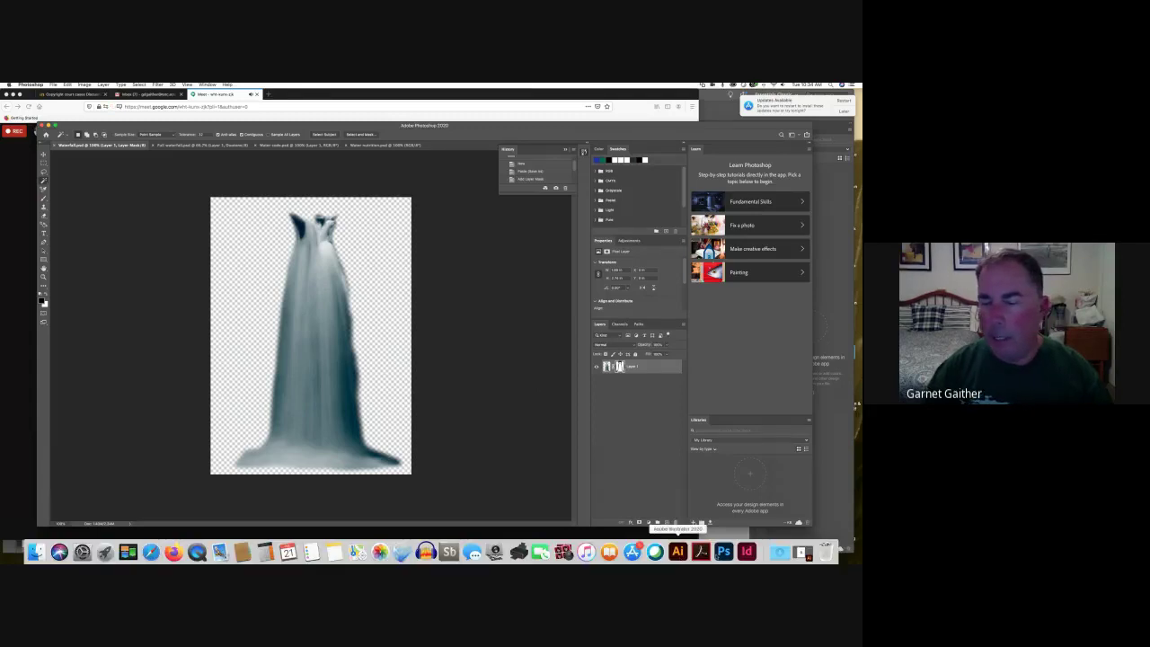
pyautogui.click(747, 550)
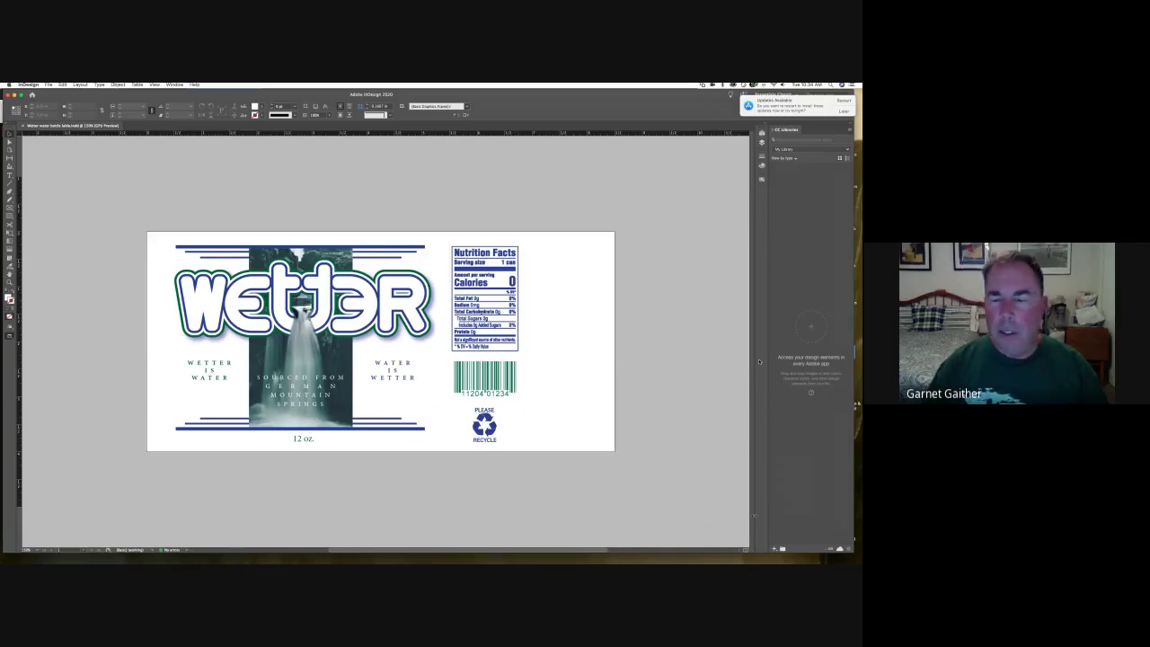
# Step: Switch back to Photoshop and display the full waterfall document
pyautogui.moveTo(748, 532)
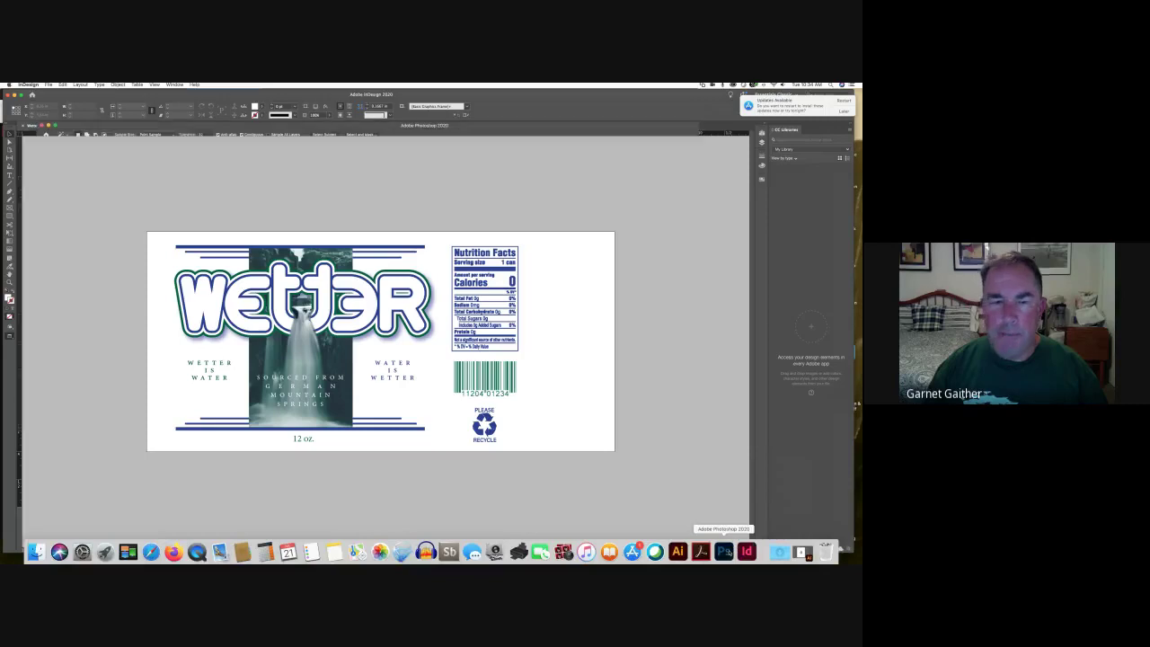
pyautogui.click(725, 550)
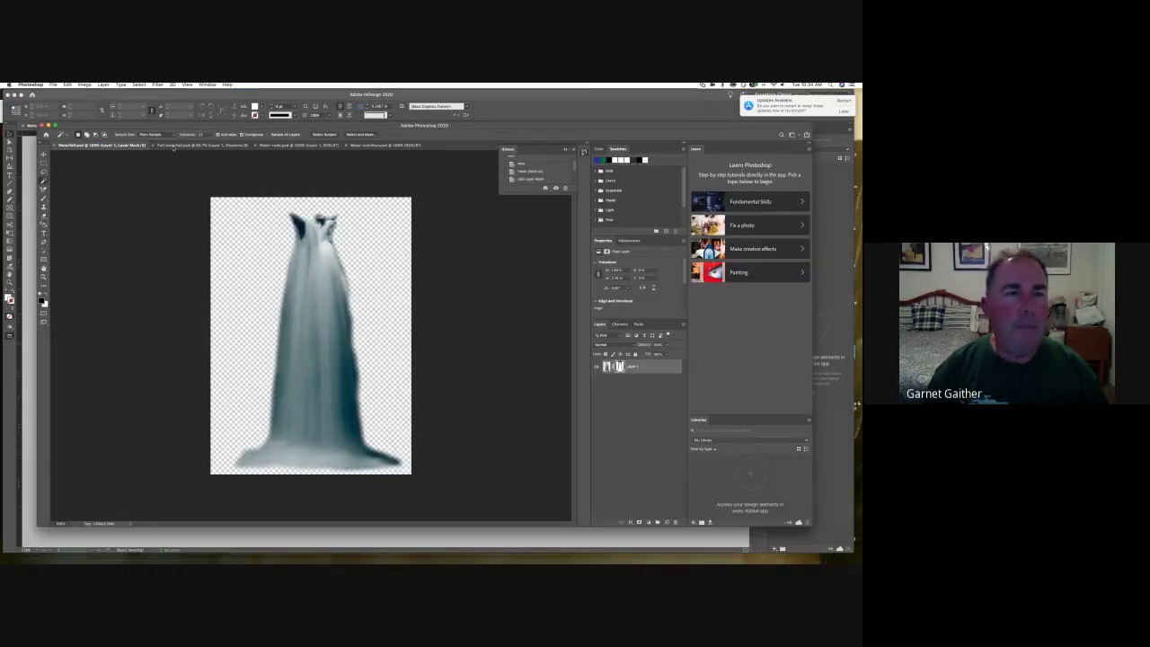
pyautogui.click(187, 146)
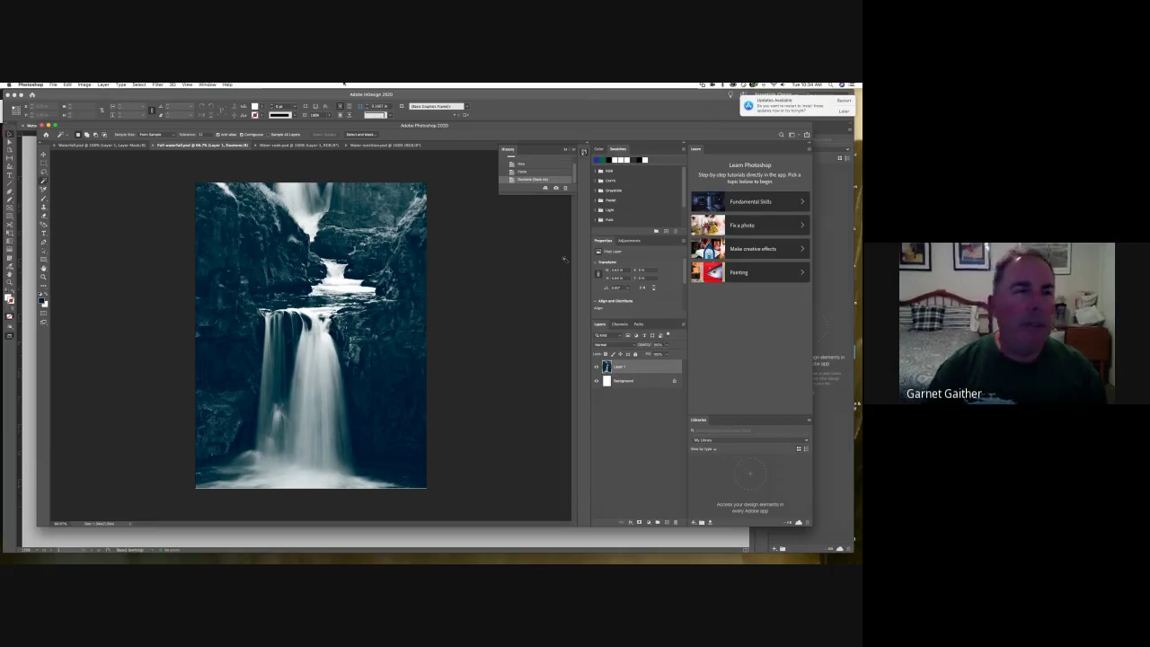
# Step: Open the nutrition facts screenshot PNG from the Desktop
pyautogui.click(53, 84)
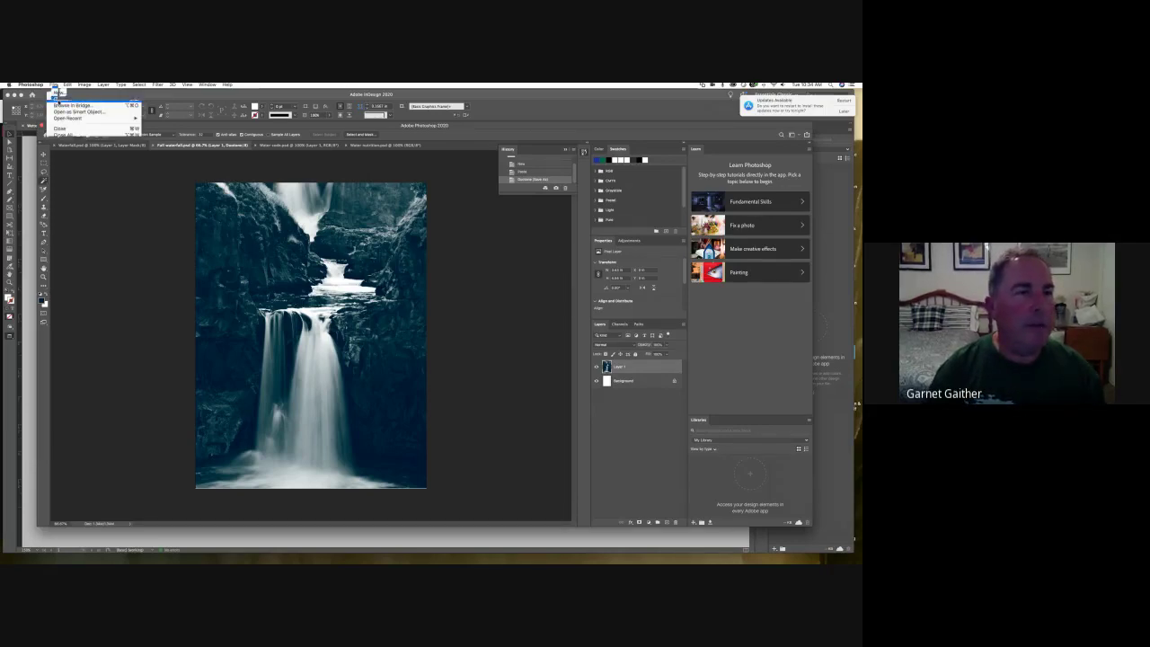
pyautogui.click(59, 99)
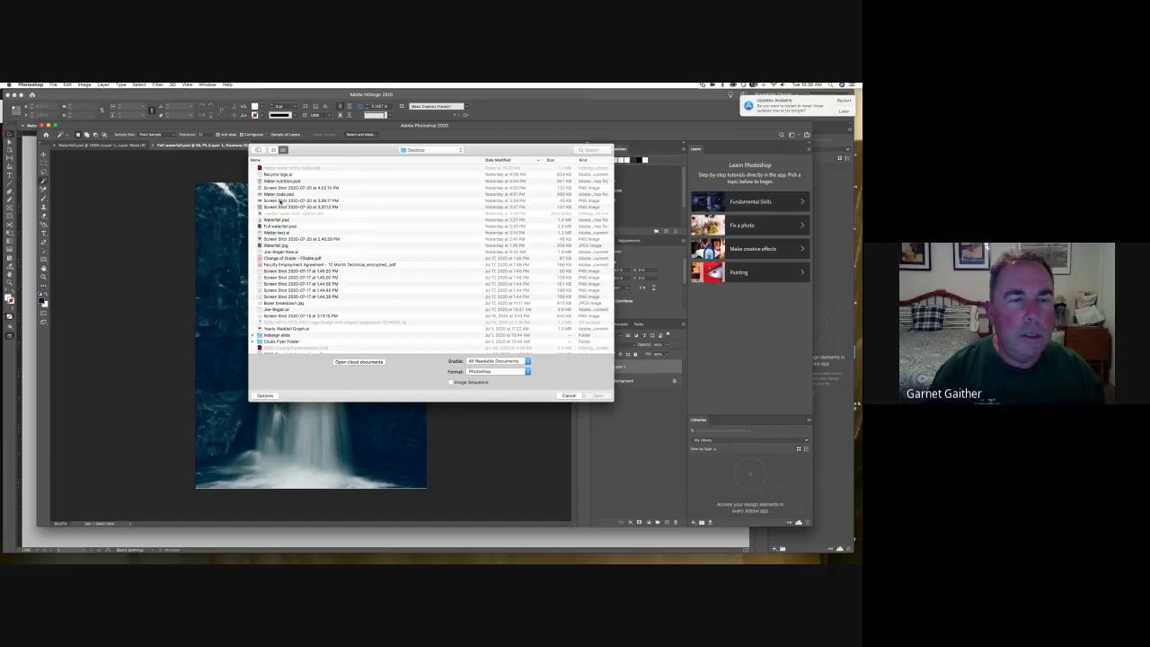
pyautogui.click(297, 188)
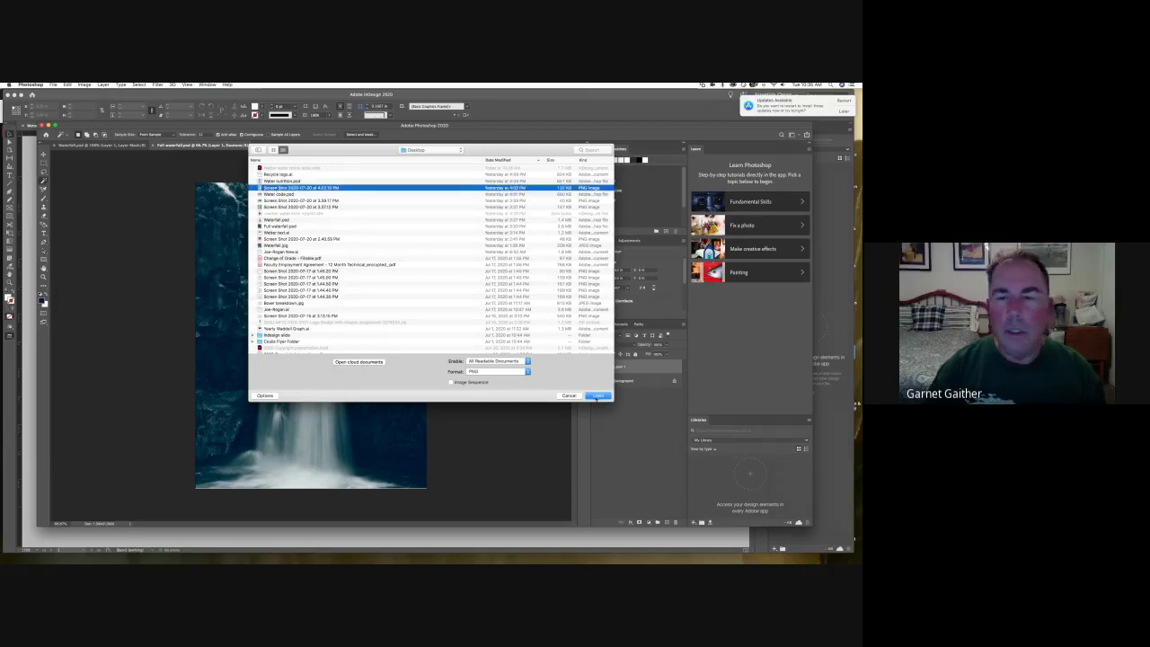
pyautogui.click(597, 397)
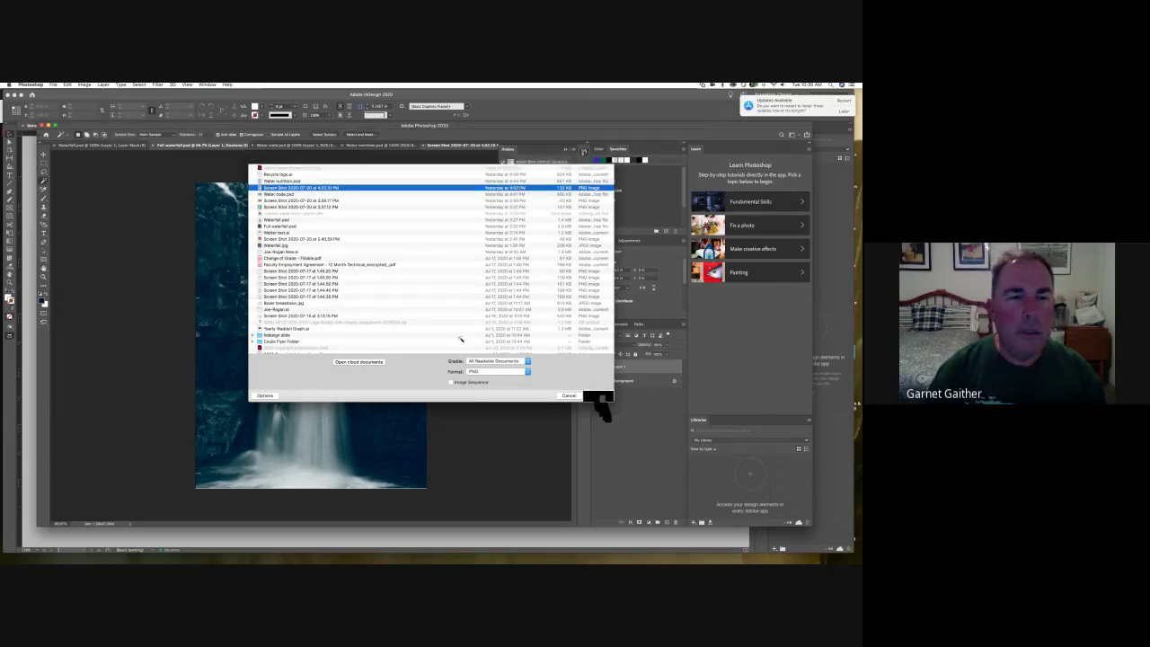
# Step: Open Full waterfall.psd from the Desktop
pyautogui.click(55, 85)
pyautogui.click(59, 97)
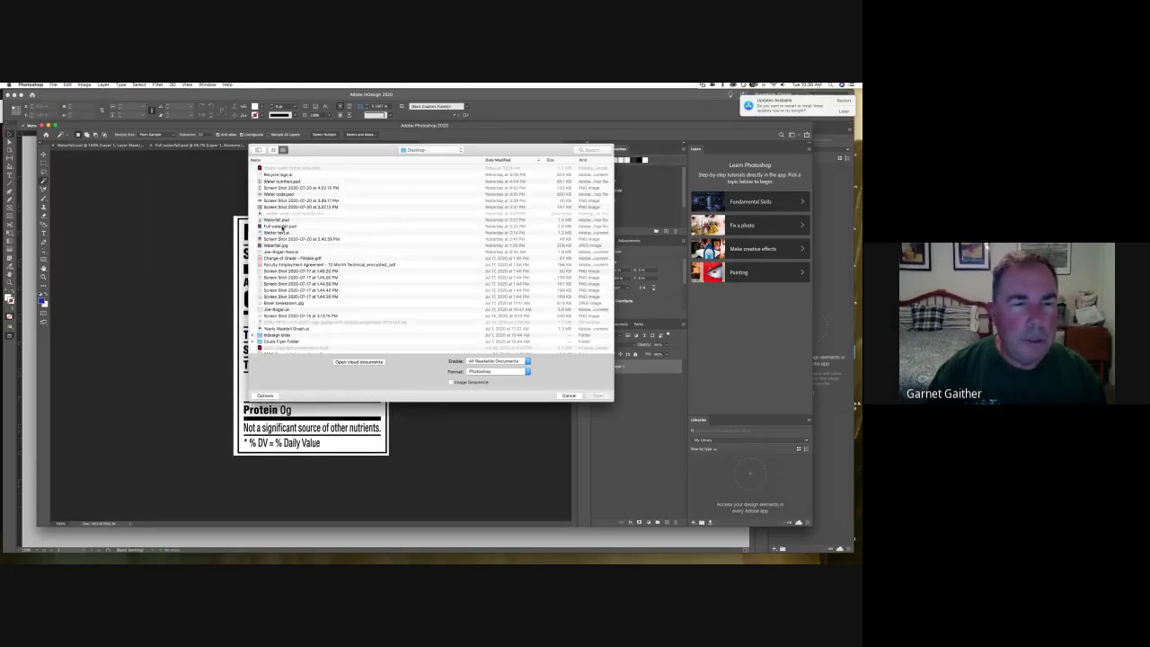
pyautogui.click(281, 226)
pyautogui.click(597, 397)
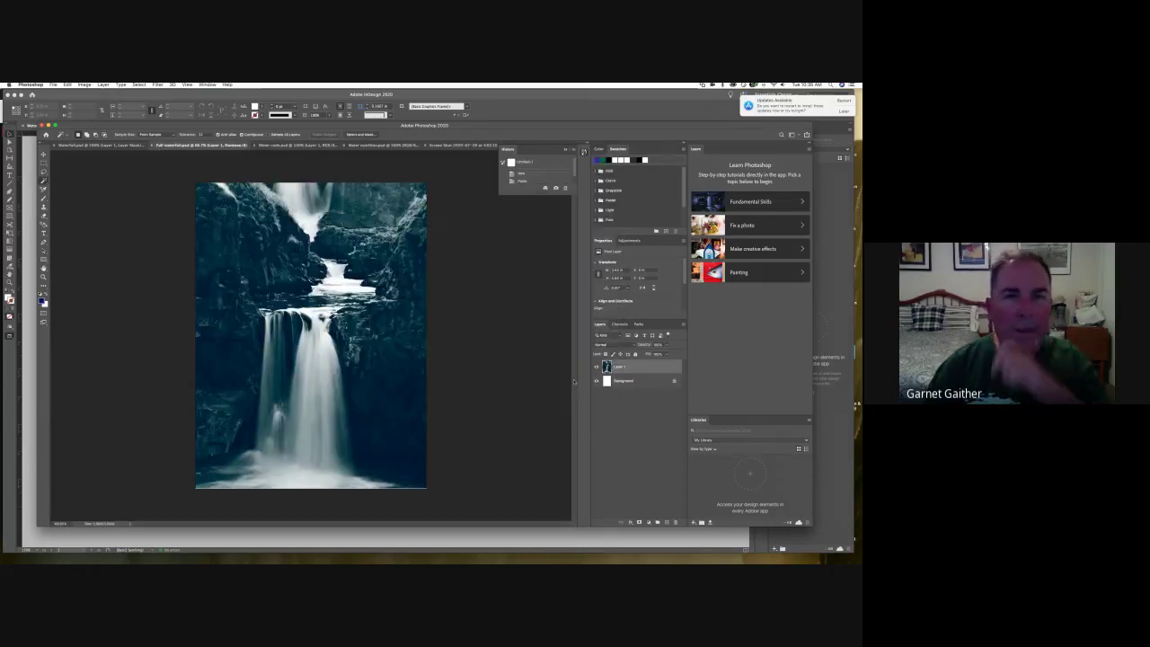
# Step: Open the original color photo Waterfall.jpg from the Desktop
pyautogui.click(54, 85)
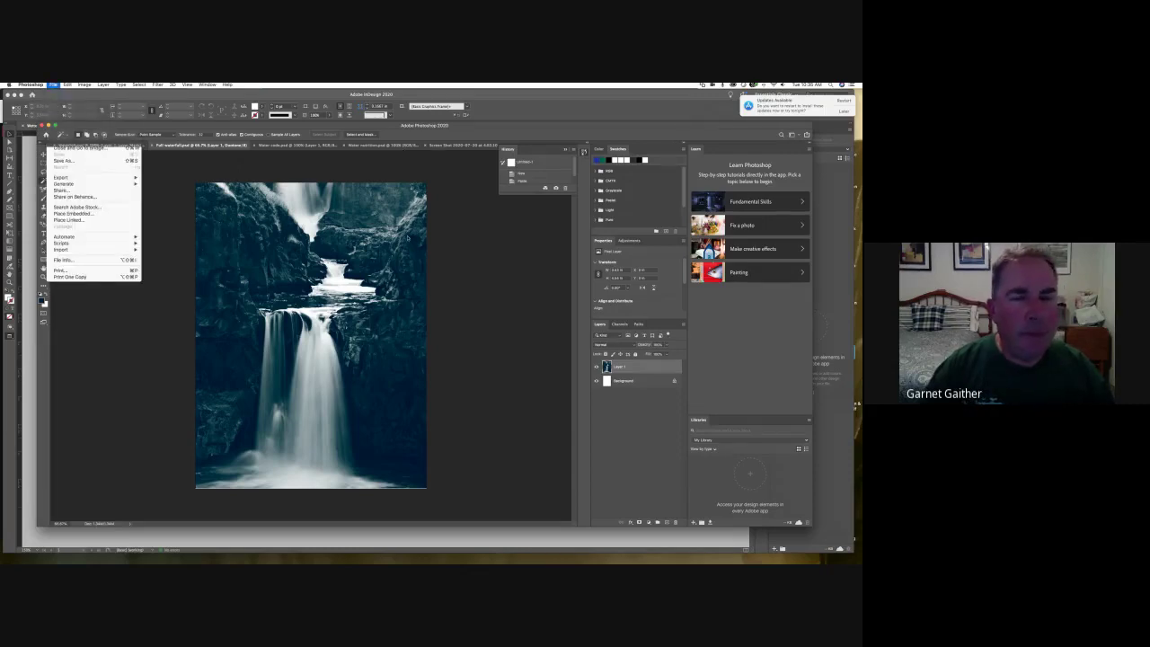
pyautogui.press('super+o')
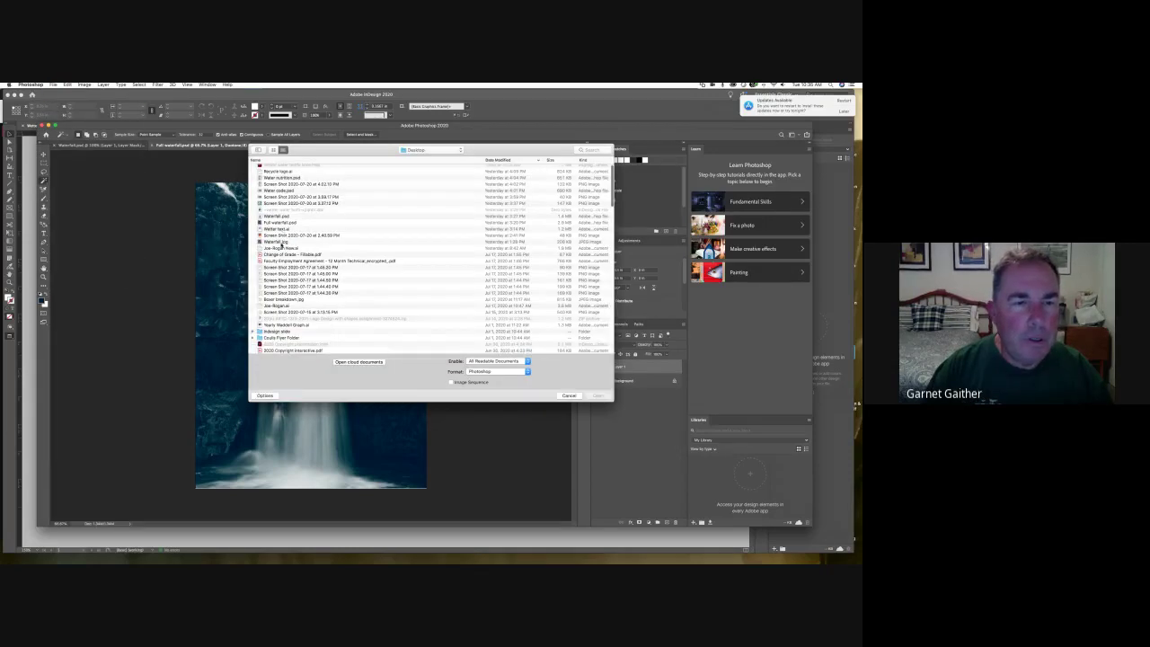
pyautogui.click(279, 242)
pyautogui.click(597, 395)
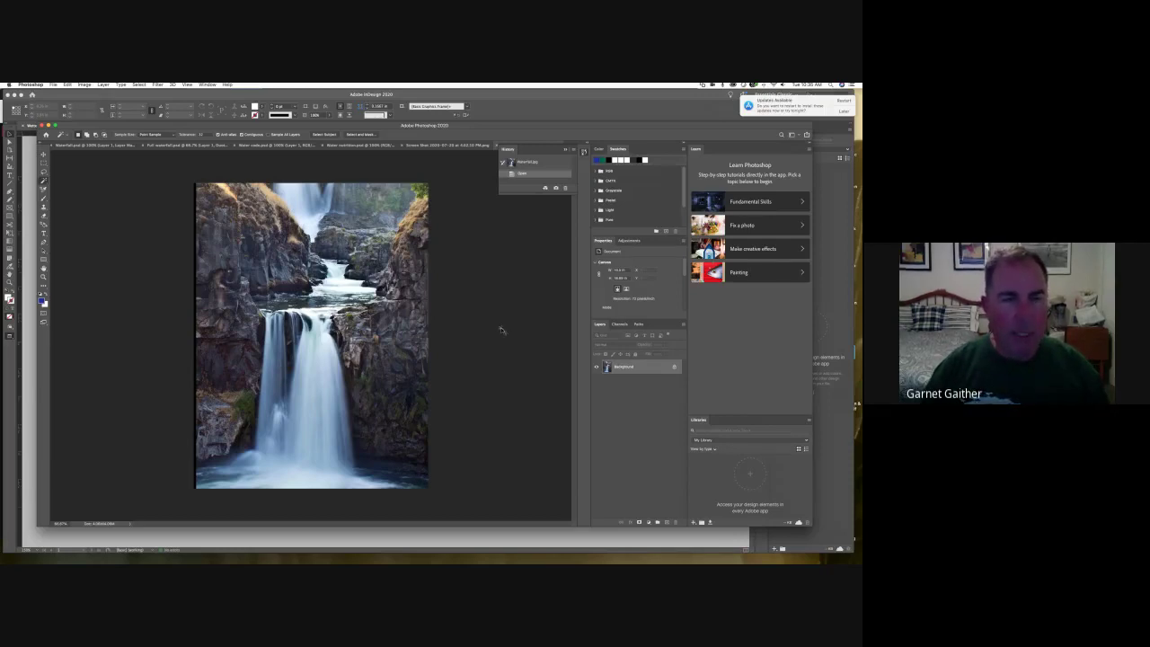
# Step: Cut the entire waterfall photo to the clipboard and close Waterfall.jpg without saving changes
pyautogui.press('super+a')
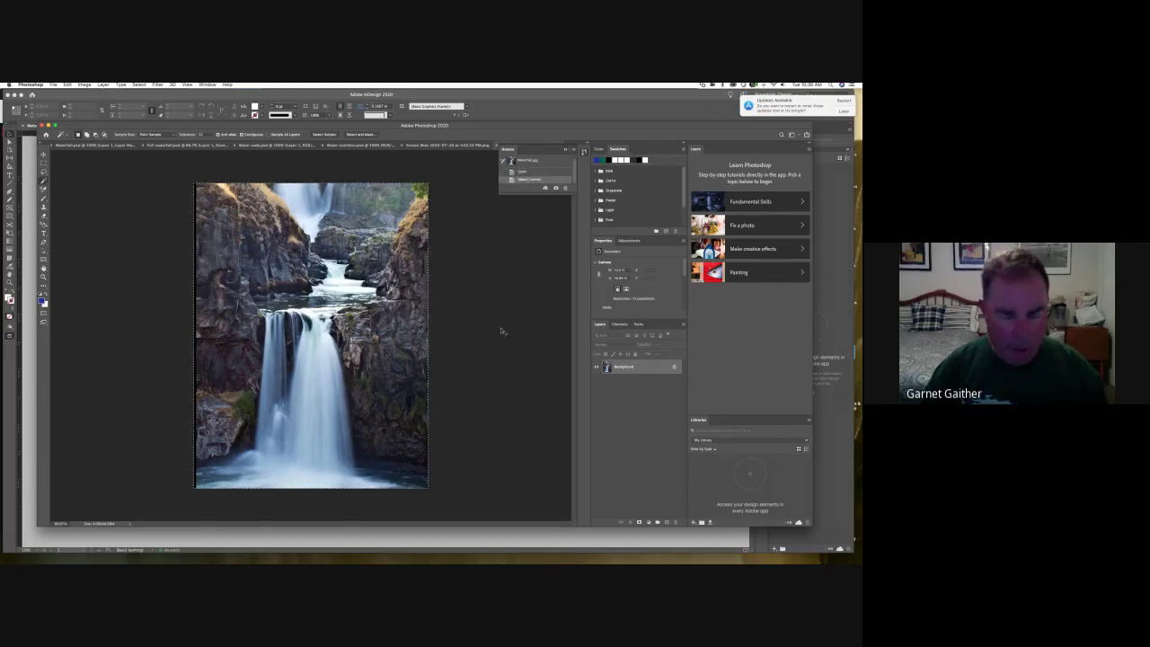
pyautogui.press('super+x')
pyautogui.press('super+w')
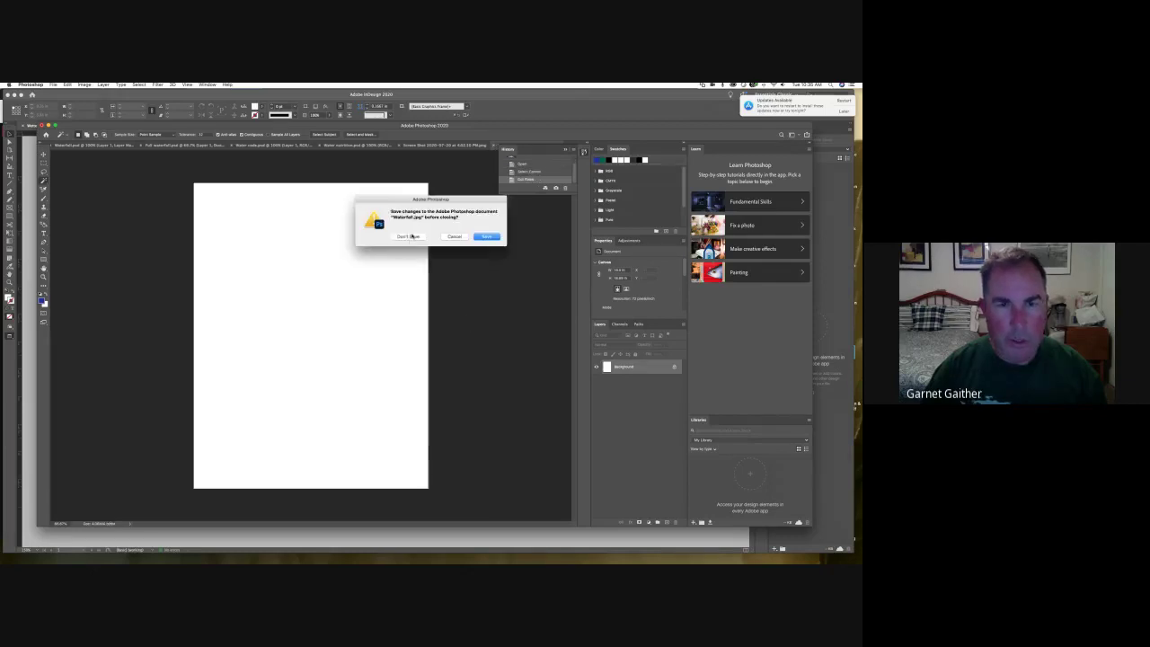
pyautogui.press('super+d')
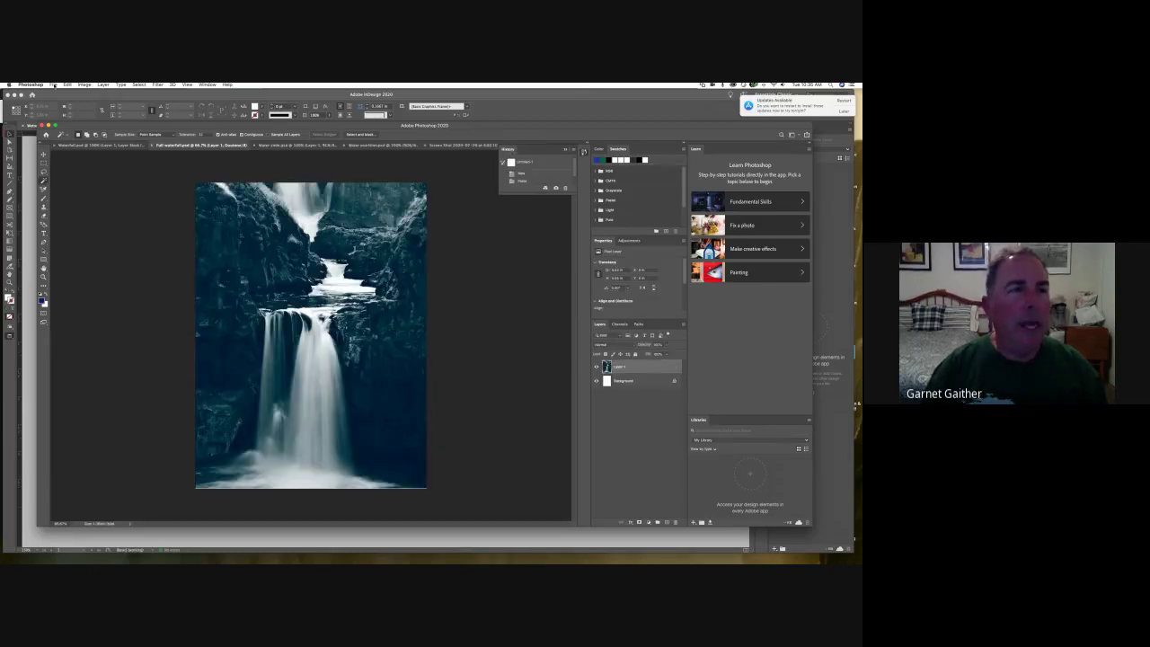
# Step: Create a clipboard-sized CMYK Color document at 300 pixels/inch, measured in inches, and paste the waterfall photo into it
pyautogui.click(53, 84)
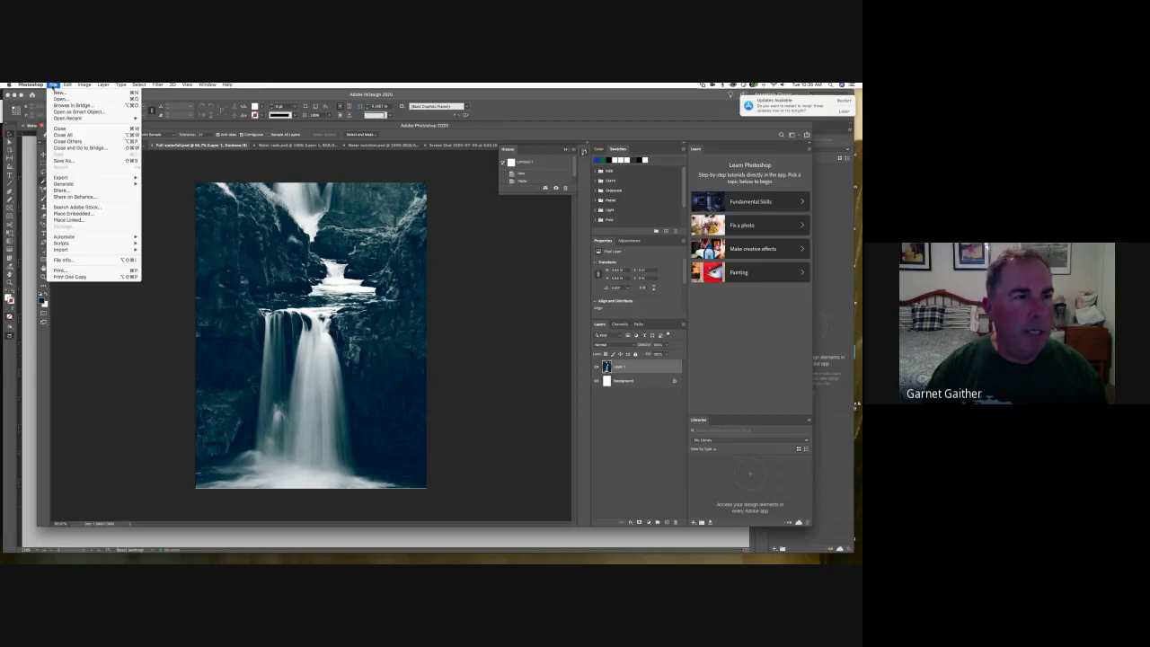
pyautogui.click(59, 93)
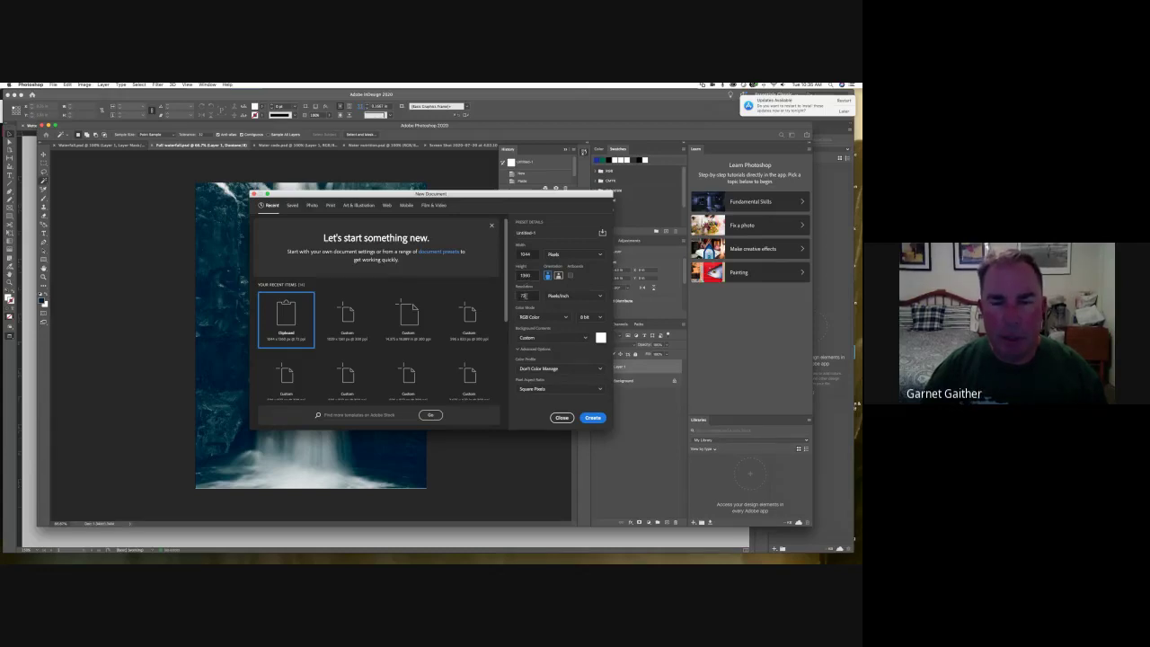
pyautogui.write('300')
pyautogui.click(566, 255)
pyautogui.click(565, 281)
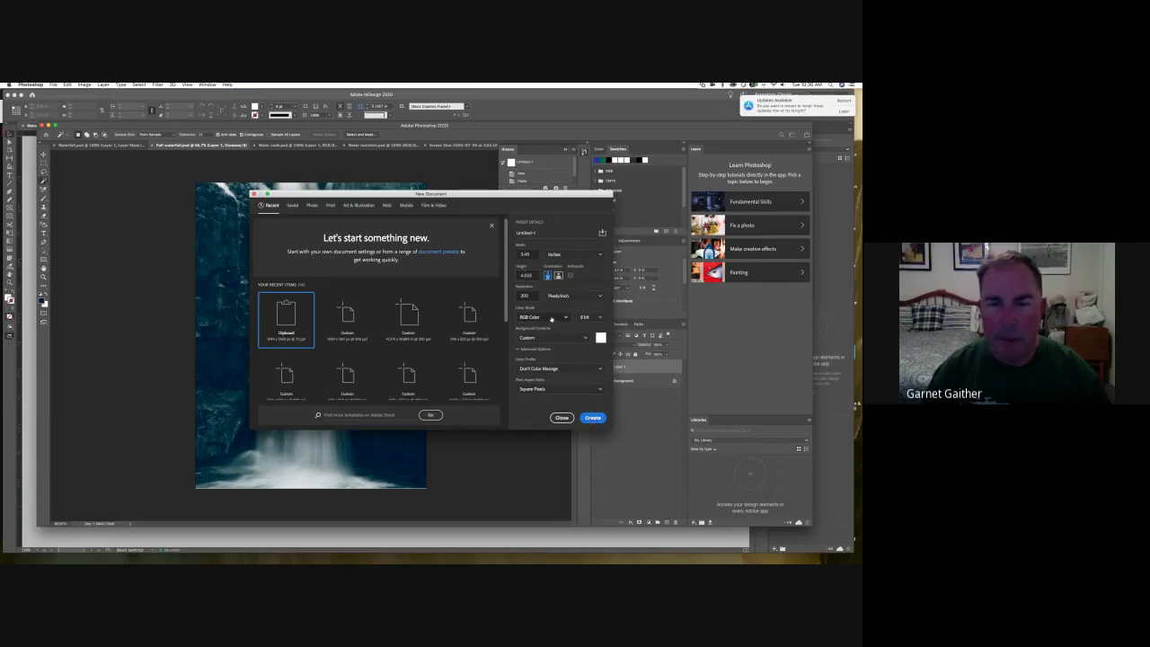
pyautogui.click(546, 318)
pyautogui.click(537, 366)
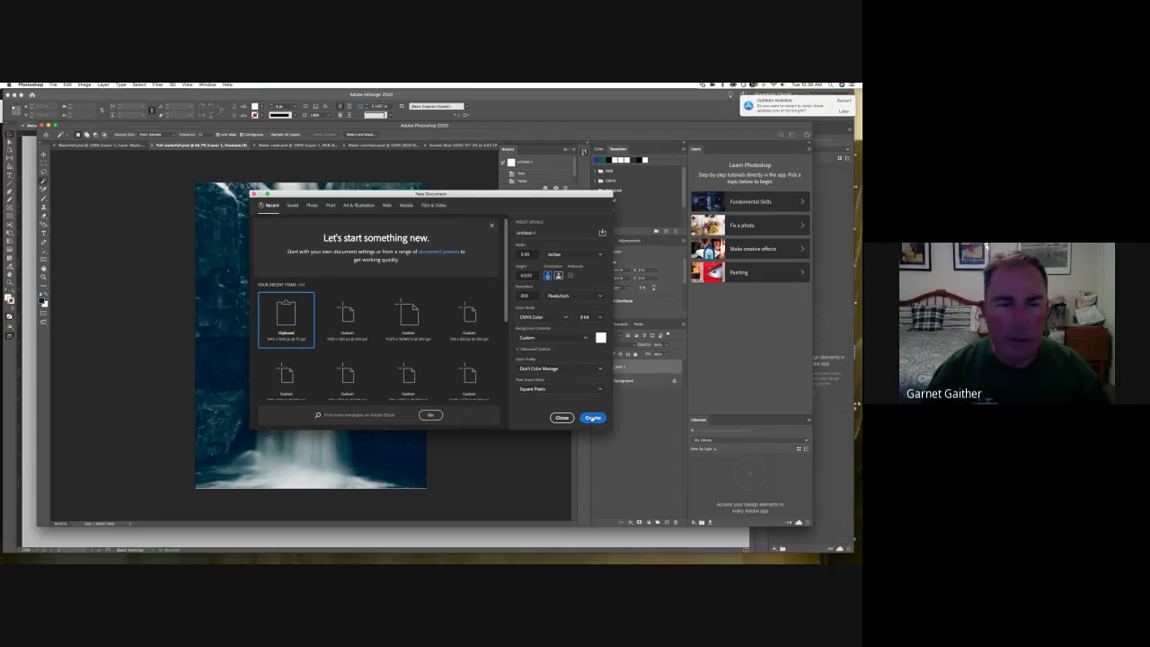
pyautogui.click(593, 418)
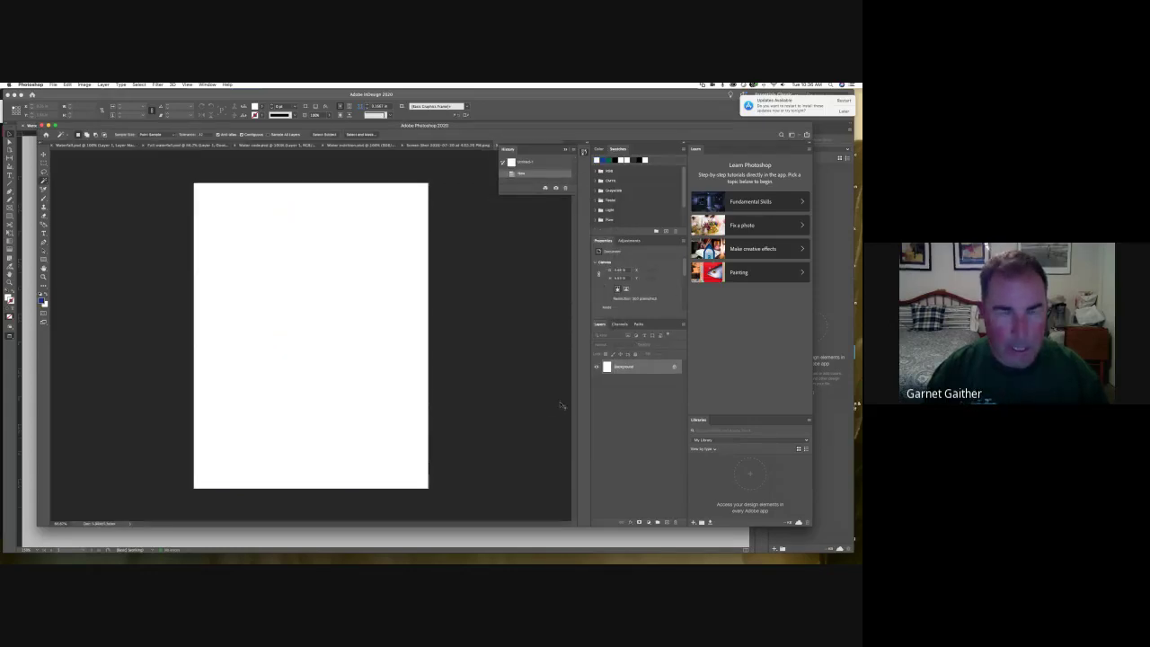
pyautogui.press('super+v')
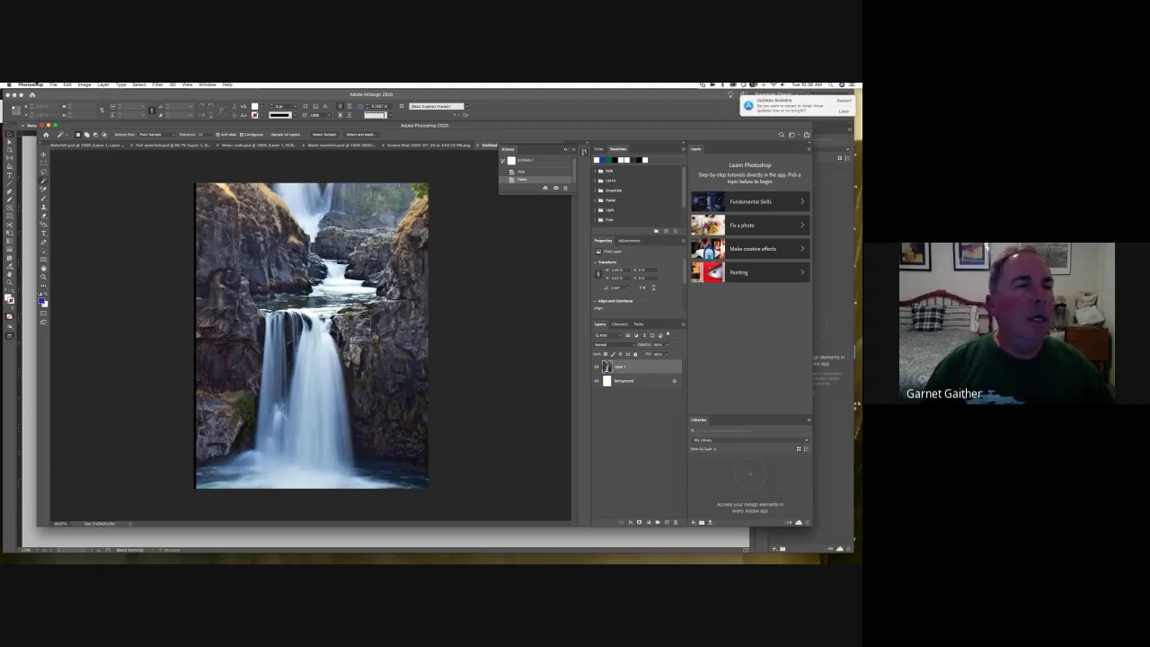
# Step: Convert the pasted waterfall image to Grayscale mode, flattening the layers and discarding the color information
pyautogui.click(55, 85)
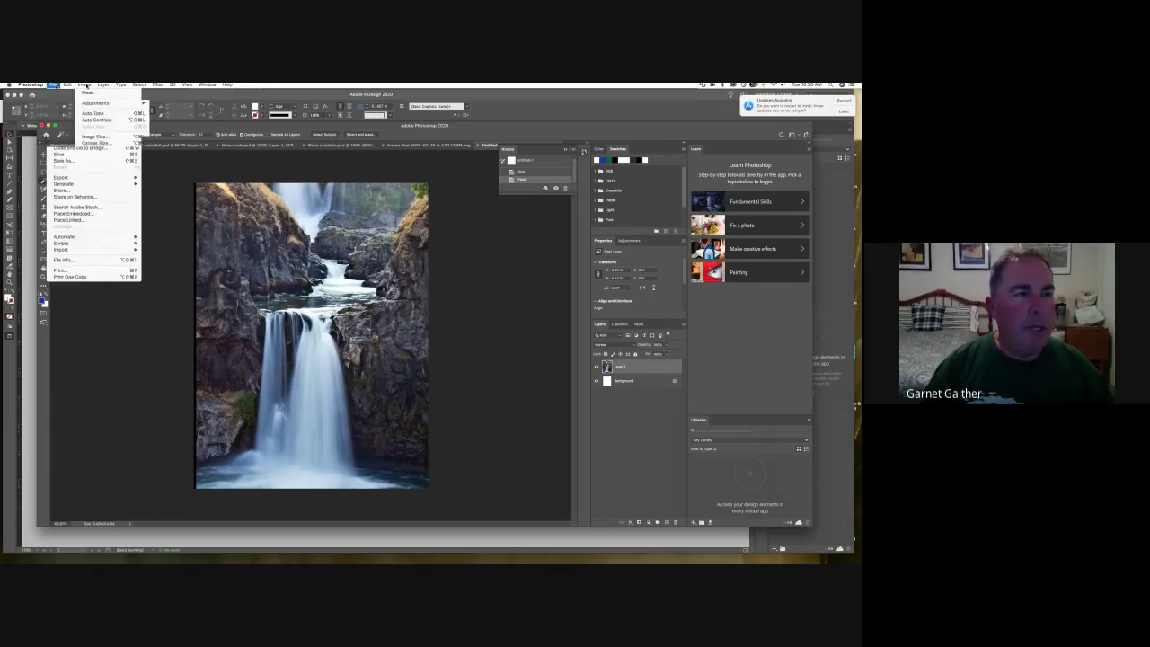
pyautogui.moveTo(125, 94)
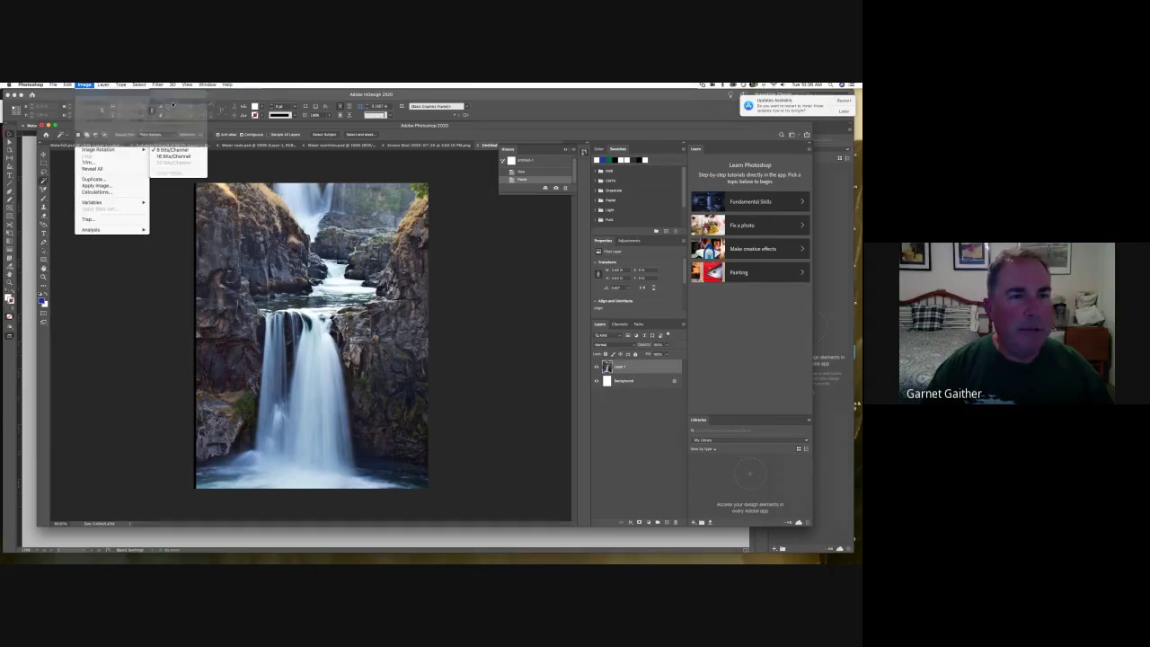
pyautogui.click(170, 100)
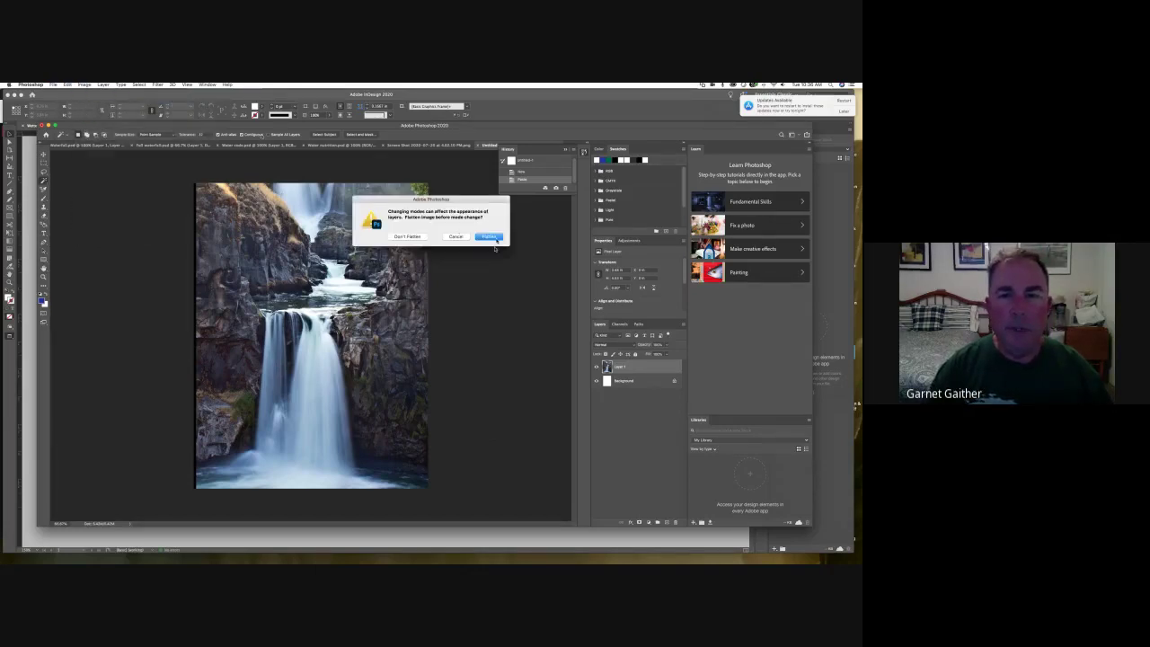
pyautogui.click(490, 238)
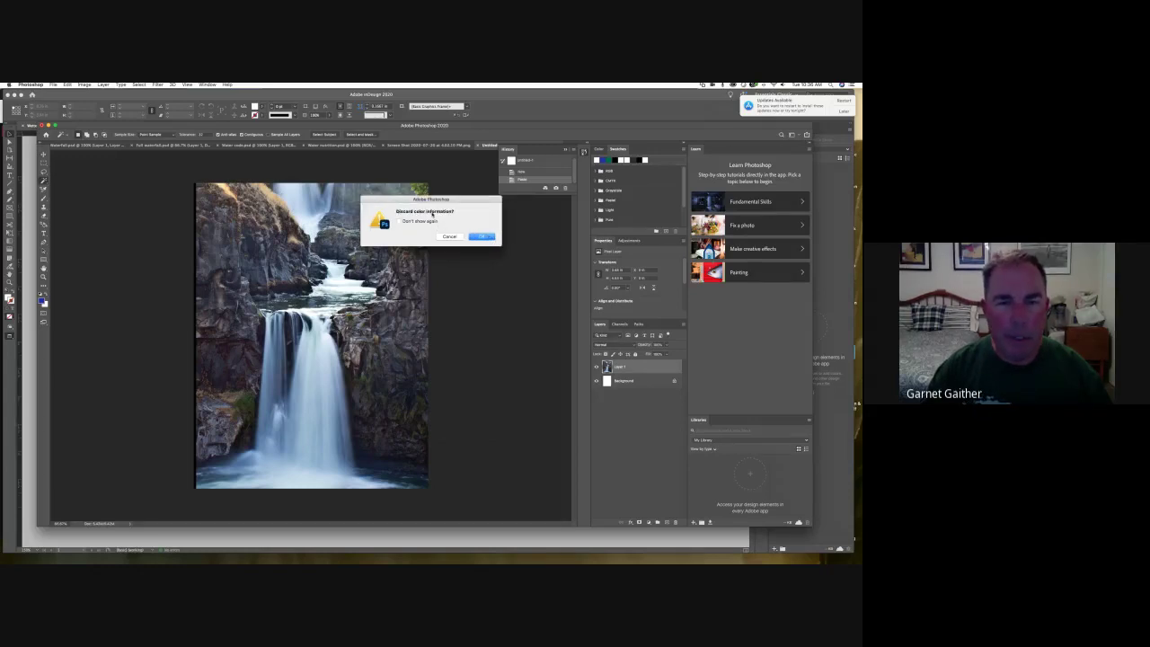
pyautogui.click(490, 237)
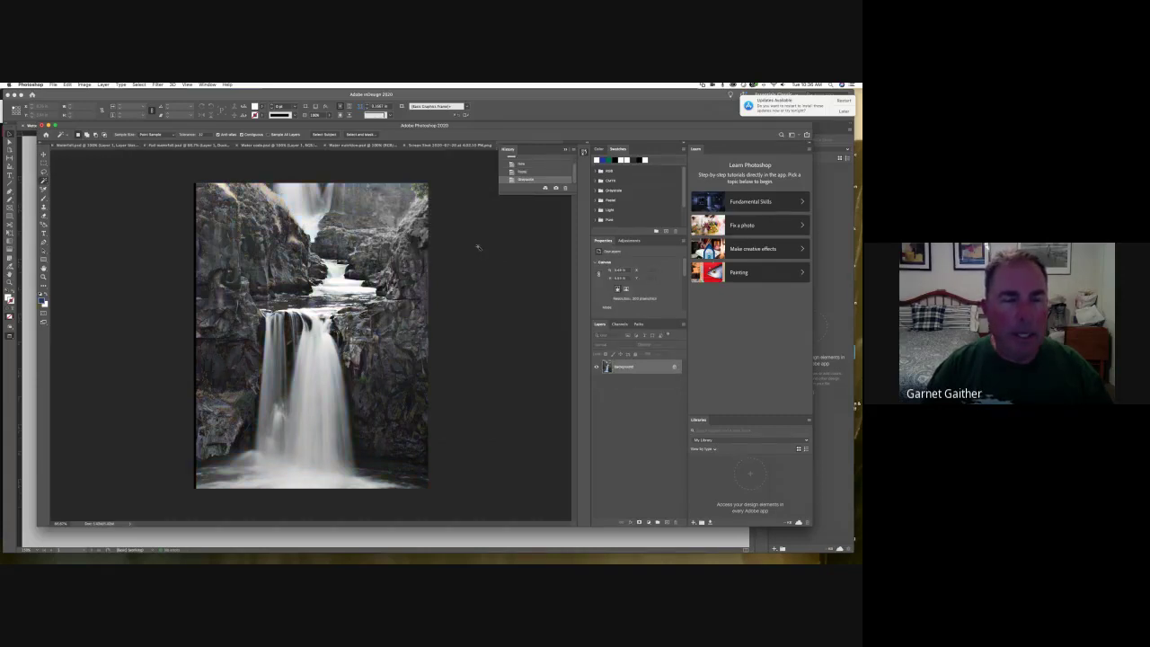
# Step: Increase the brightness and contrast of the grayscale waterfall image with Brightness/Contrast
pyautogui.click(84, 83)
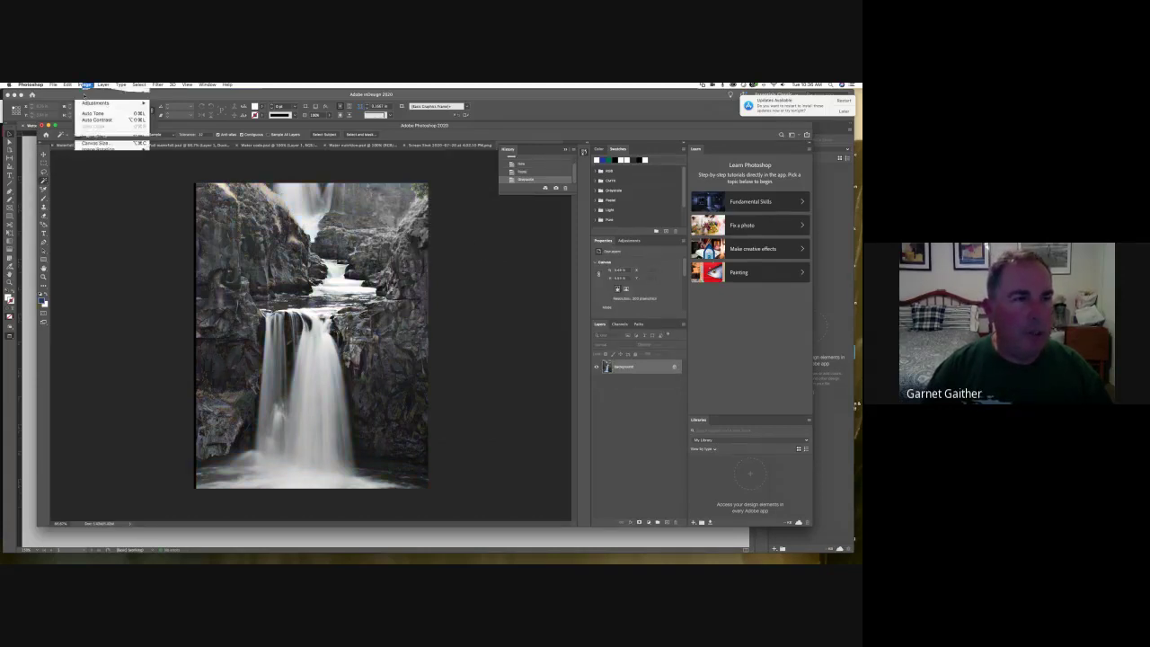
pyautogui.moveTo(85, 104)
pyautogui.click(167, 109)
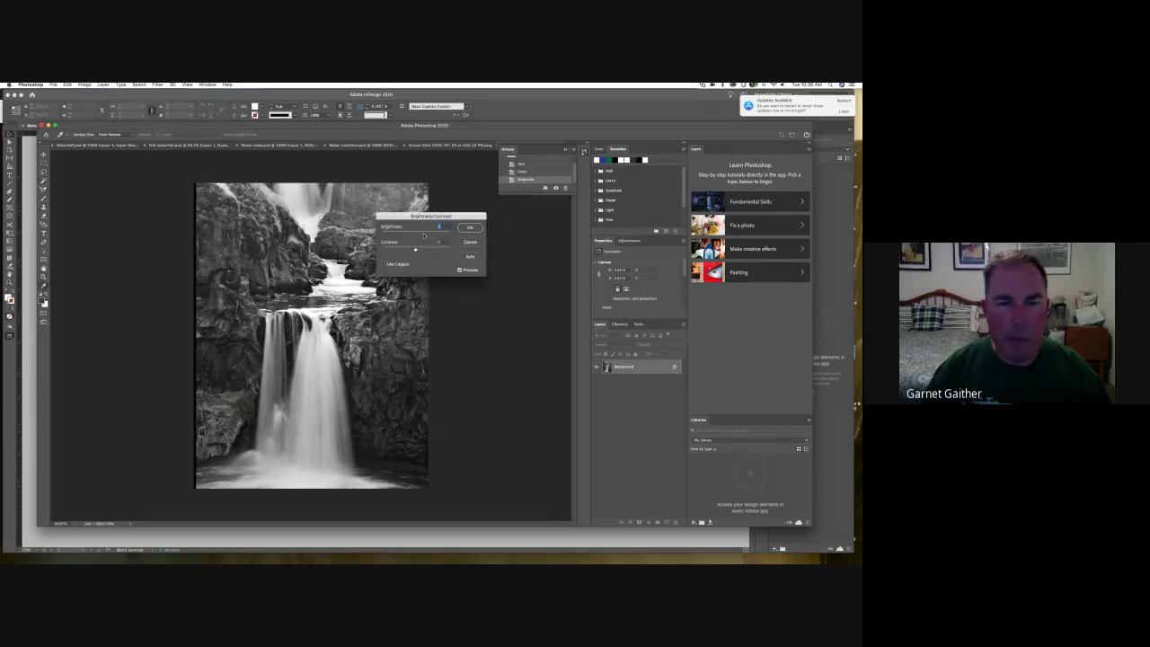
pyautogui.moveTo(416, 250); pyautogui.dragTo(424, 251)
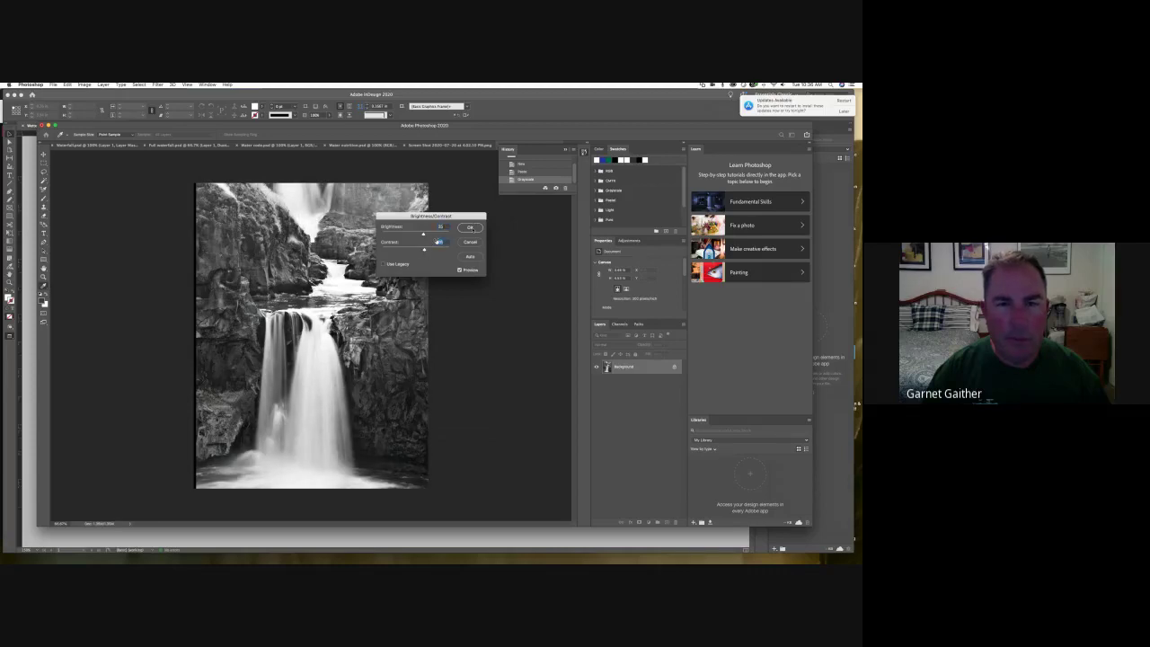
pyautogui.click(470, 229)
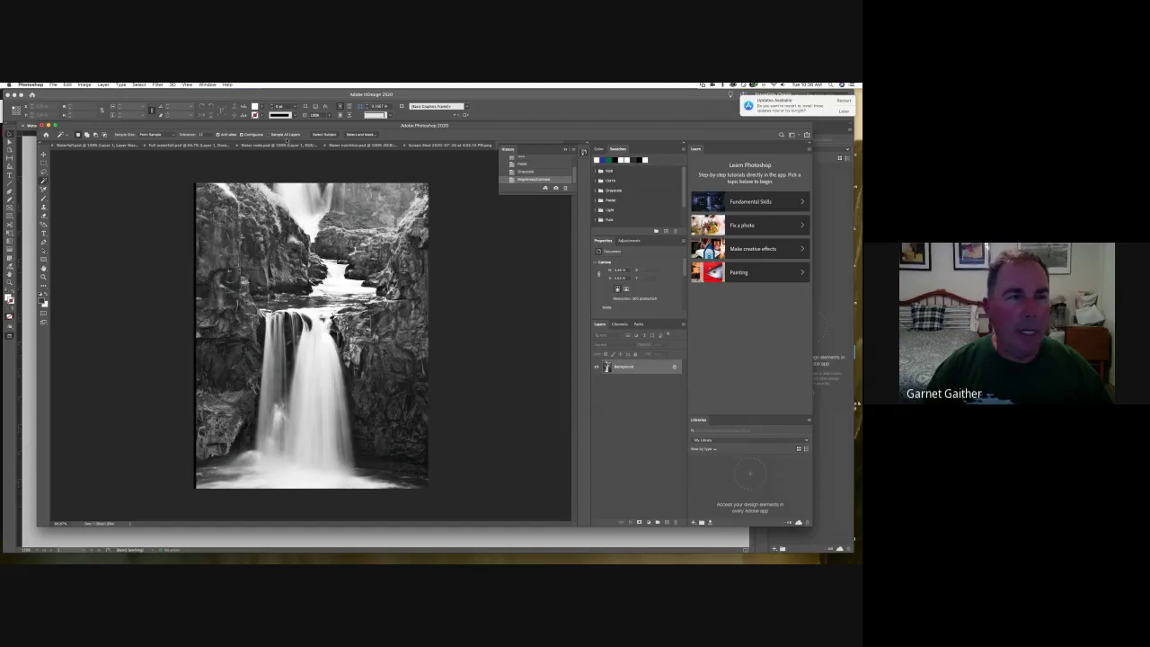
# Step: Examine the Duotone options for the waterfall image, including the ink color libraries and the first ink's curve, and cancel without applying them
pyautogui.click(85, 84)
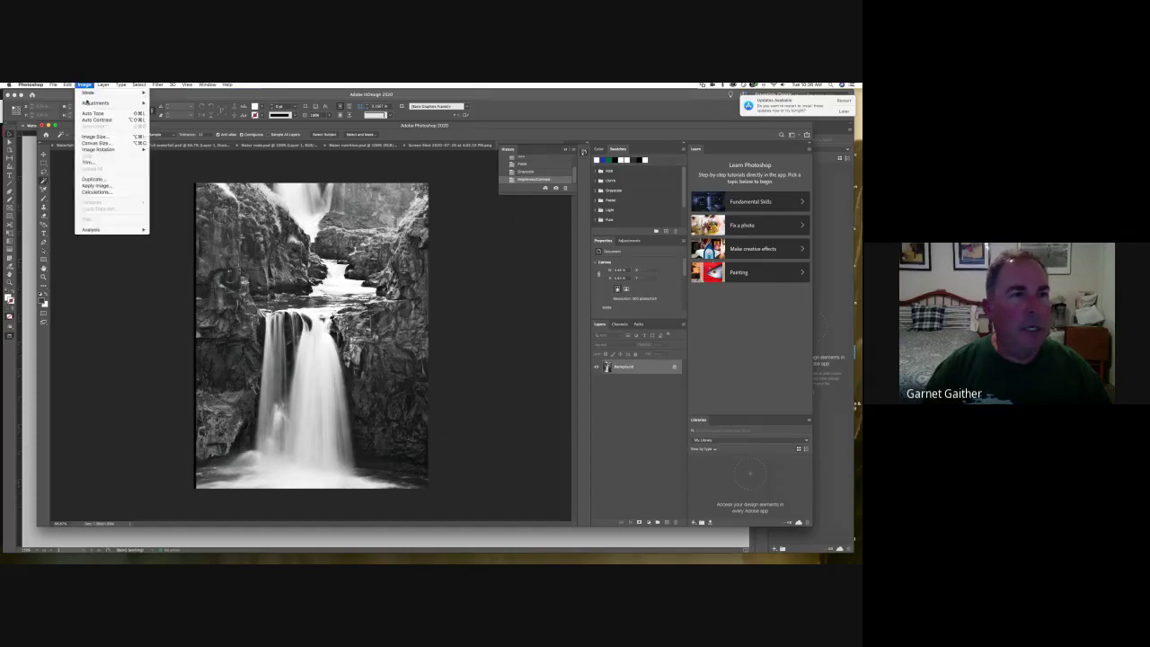
pyautogui.moveTo(90, 92)
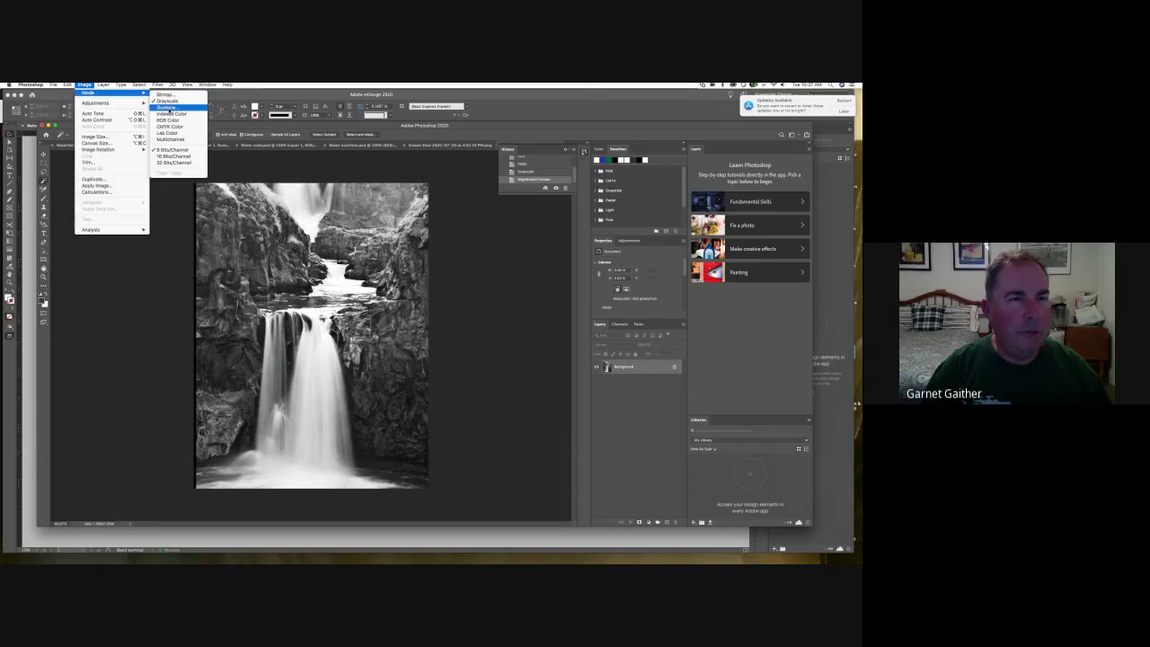
pyautogui.click(167, 108)
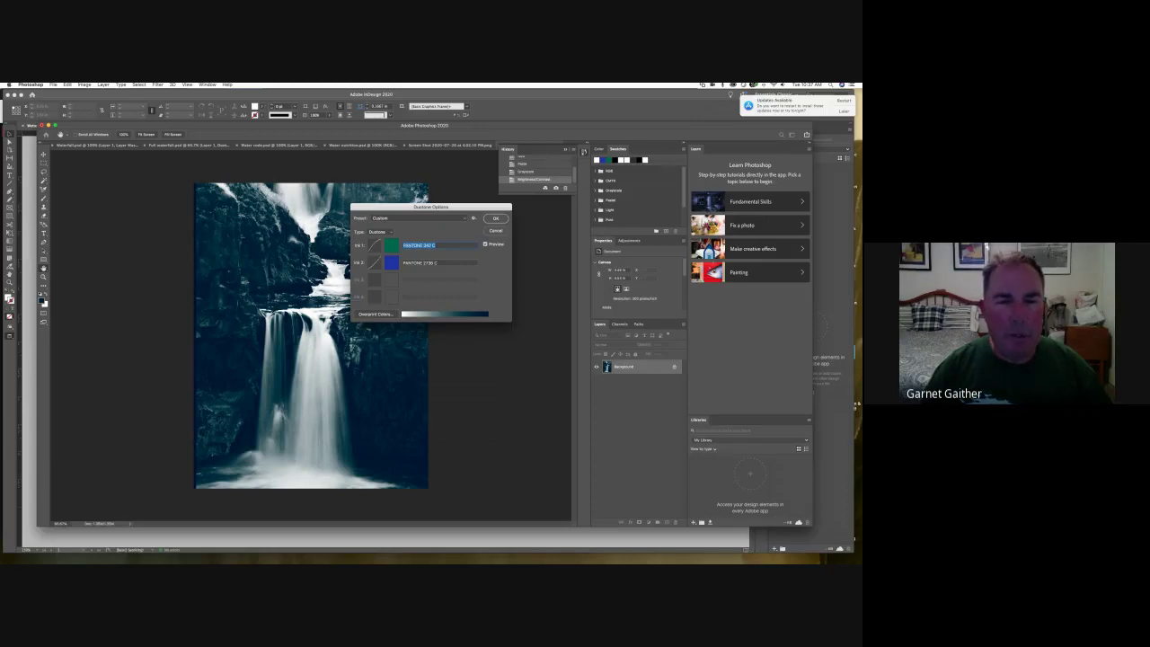
pyautogui.click(389, 246)
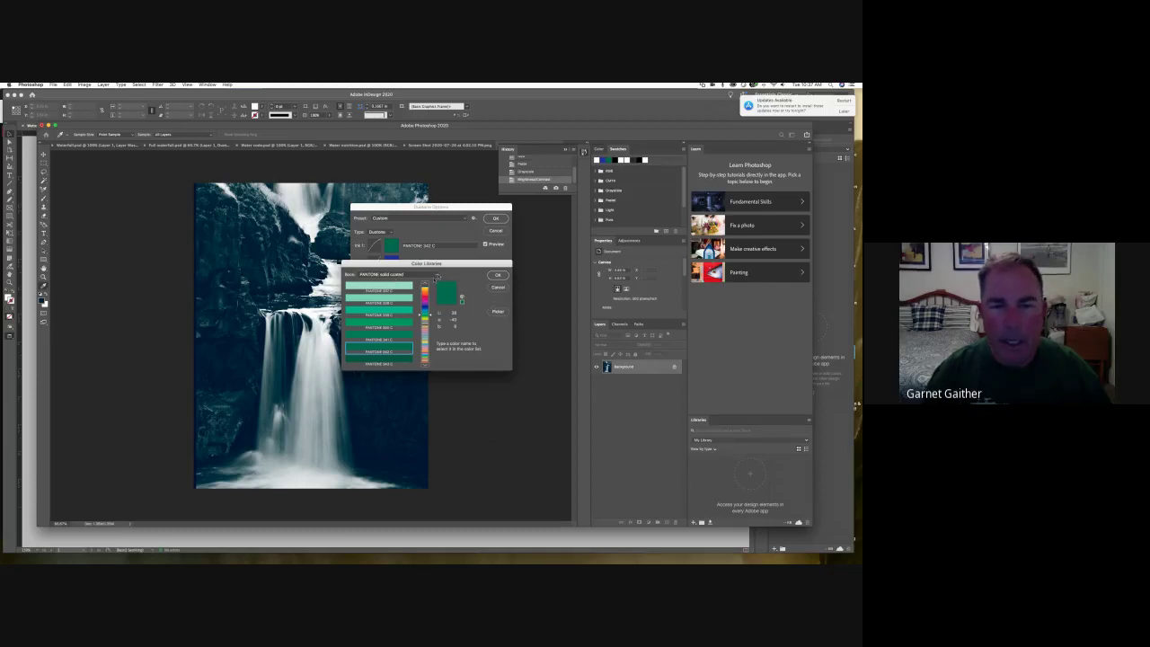
pyautogui.click(438, 275)
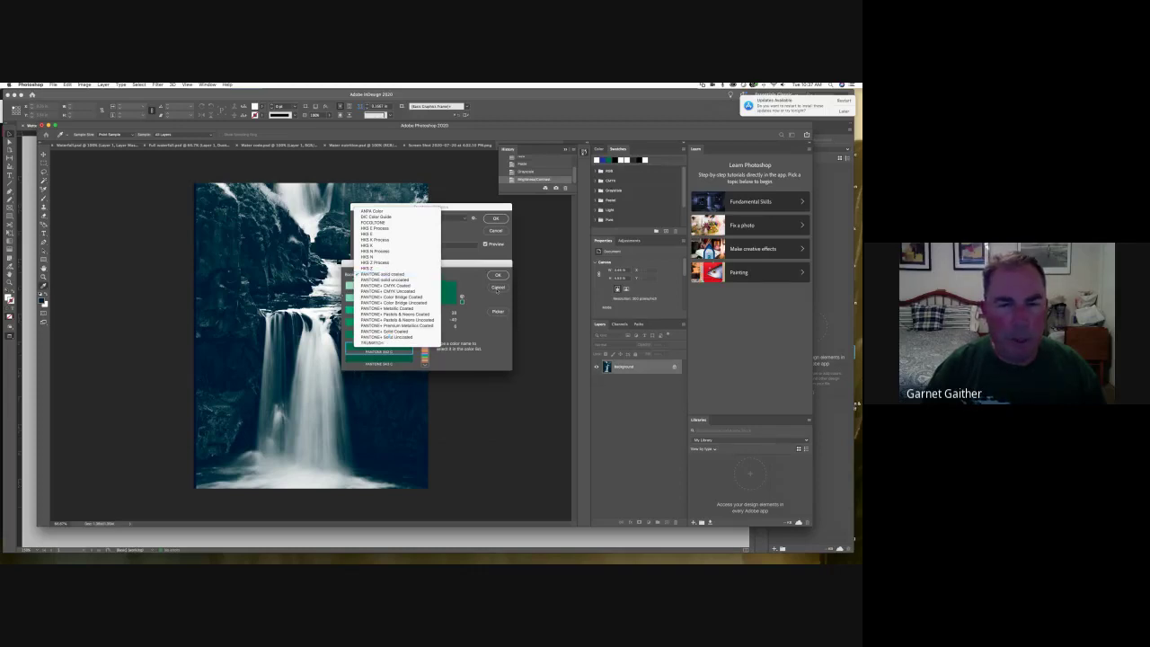
pyautogui.click(496, 290)
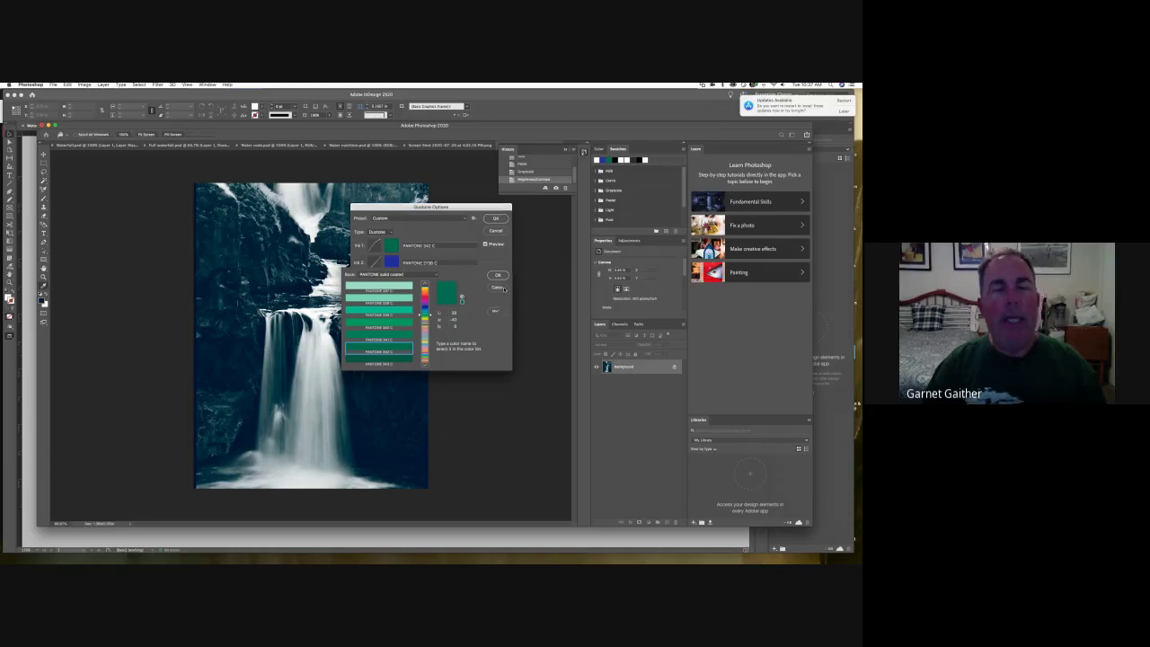
pyautogui.click(505, 285)
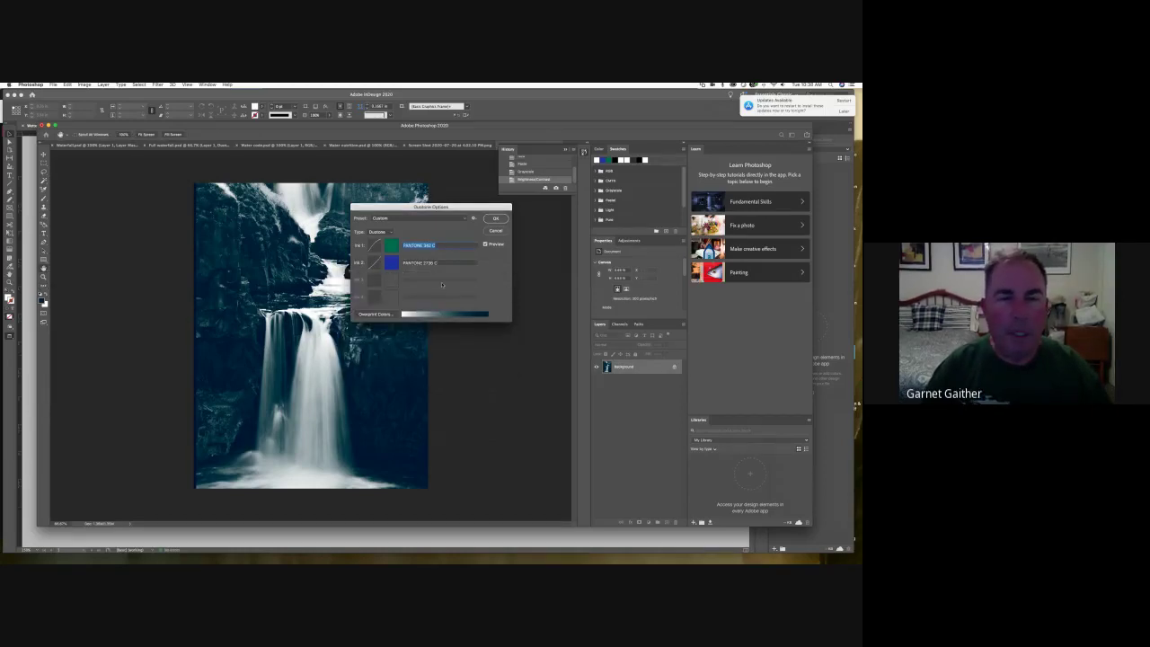
pyautogui.click(378, 245)
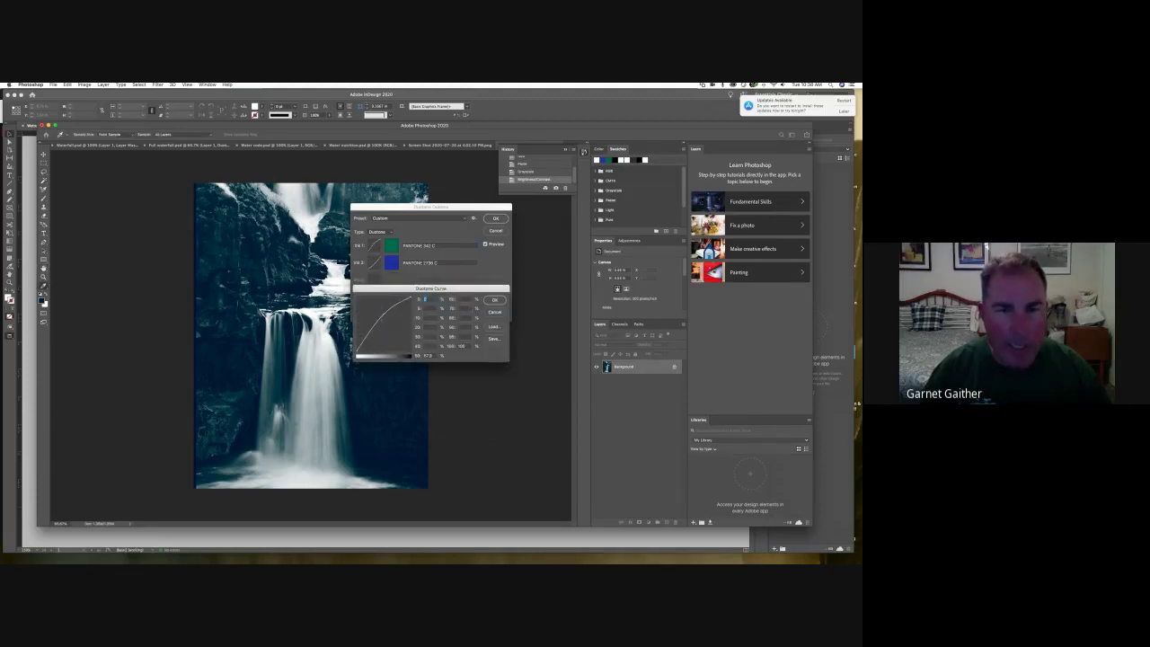
pyautogui.press('Return')
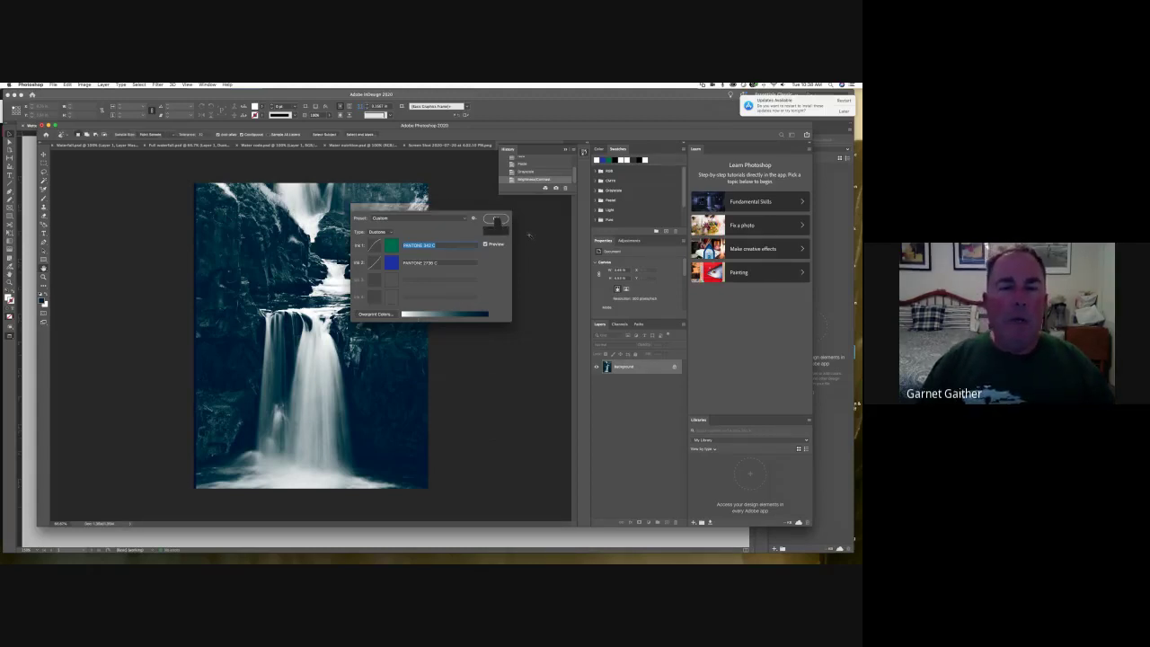
pyautogui.click(495, 230)
# Step: Convert the grayscale waterfall image to Duotone mode with the green and blue PANTONE inks
pyautogui.click(85, 85)
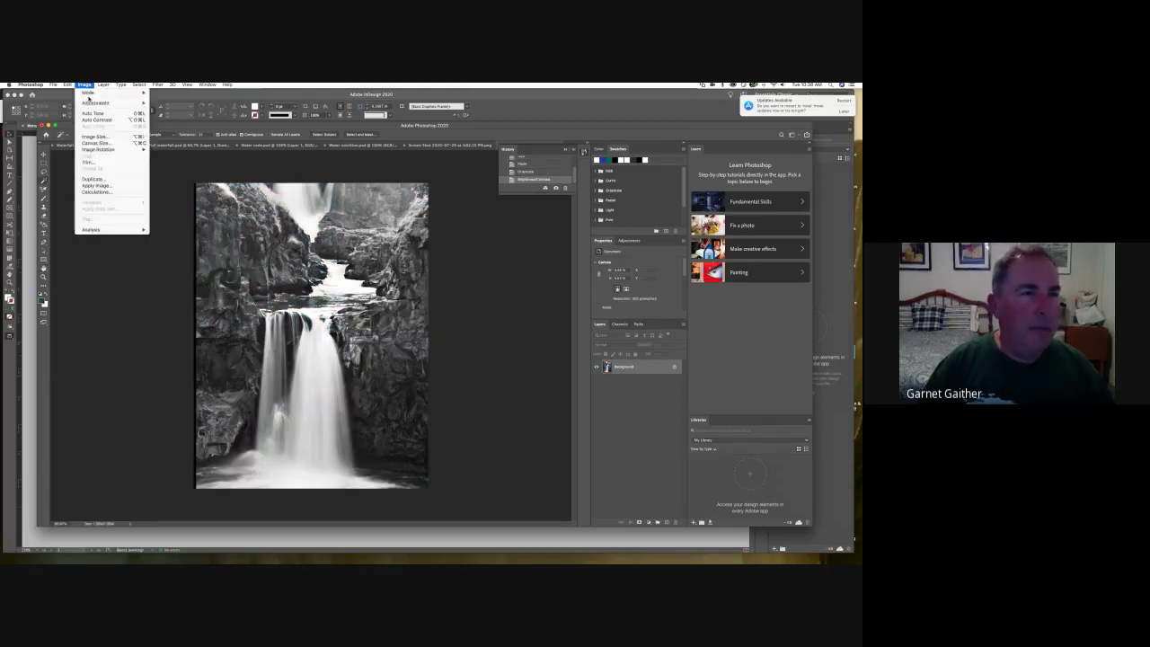
pyautogui.moveTo(98, 103)
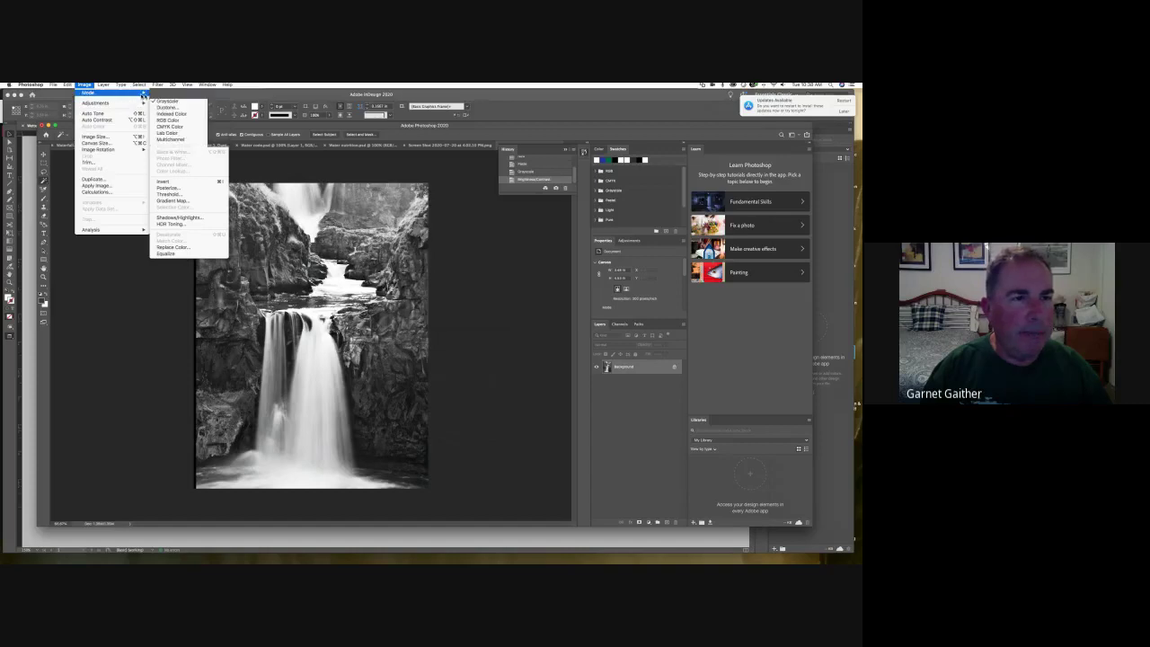
pyautogui.click(177, 110)
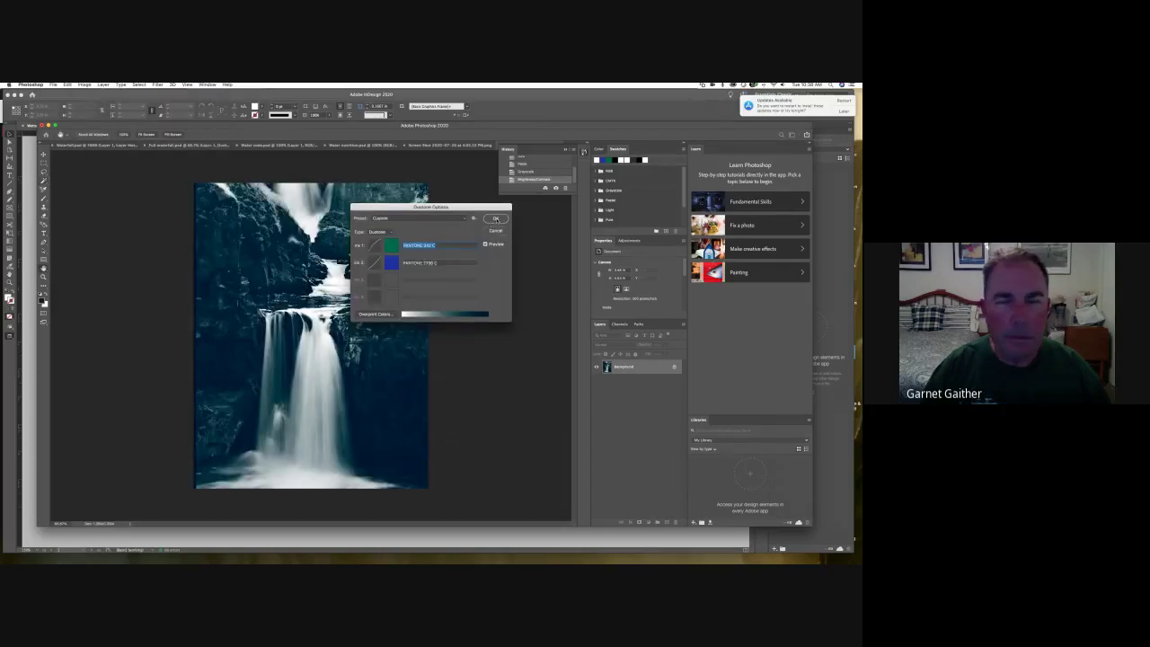
pyautogui.click(496, 219)
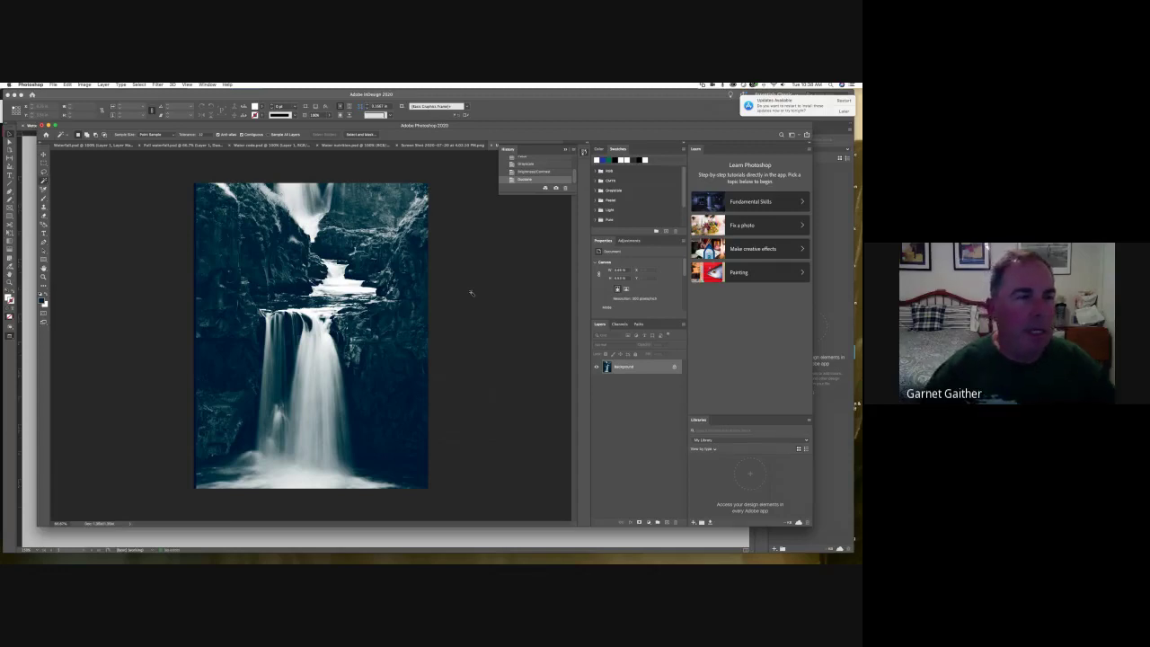
# Step: Draw a freehand Lasso selection around the large main cascade in the lower half of the waterfall image
pyautogui.click(43, 177)
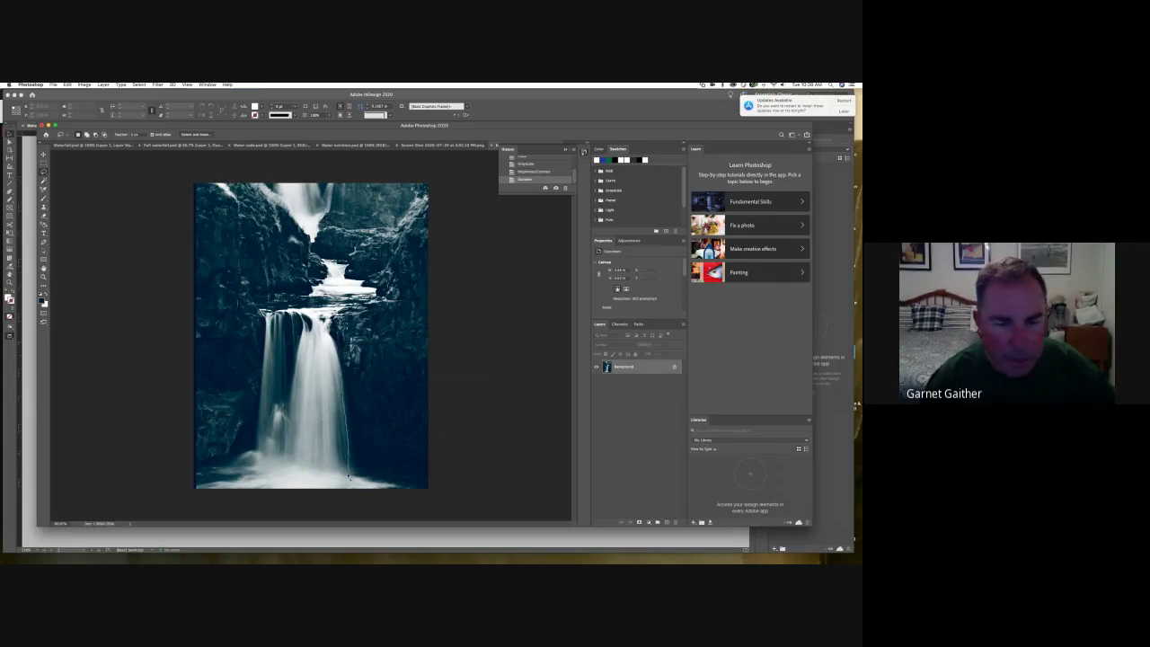
pyautogui.moveTo(331, 477)
pyautogui.mouseDown()
pyautogui.moveTo(284, 473)
pyautogui.moveTo(283, 441)
pyautogui.mouseUp()
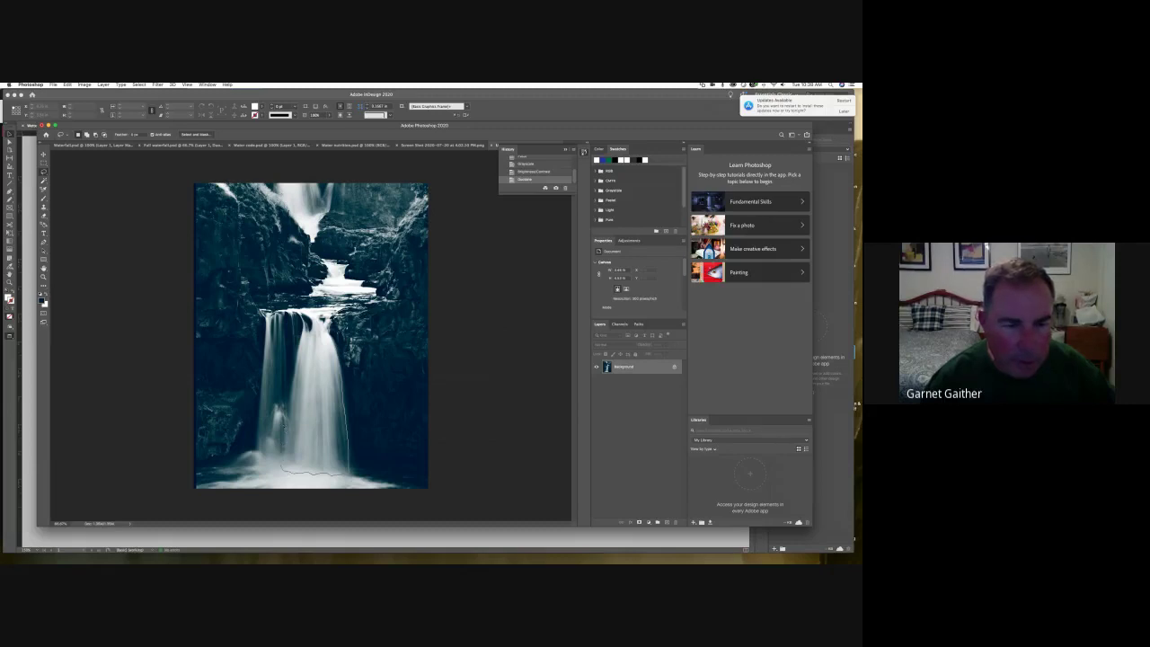
pyautogui.moveTo(300, 354)
pyautogui.mouseDown()
pyautogui.moveTo(296, 312)
pyautogui.moveTo(351, 314)
pyautogui.moveTo(350, 384)
pyautogui.mouseUp()
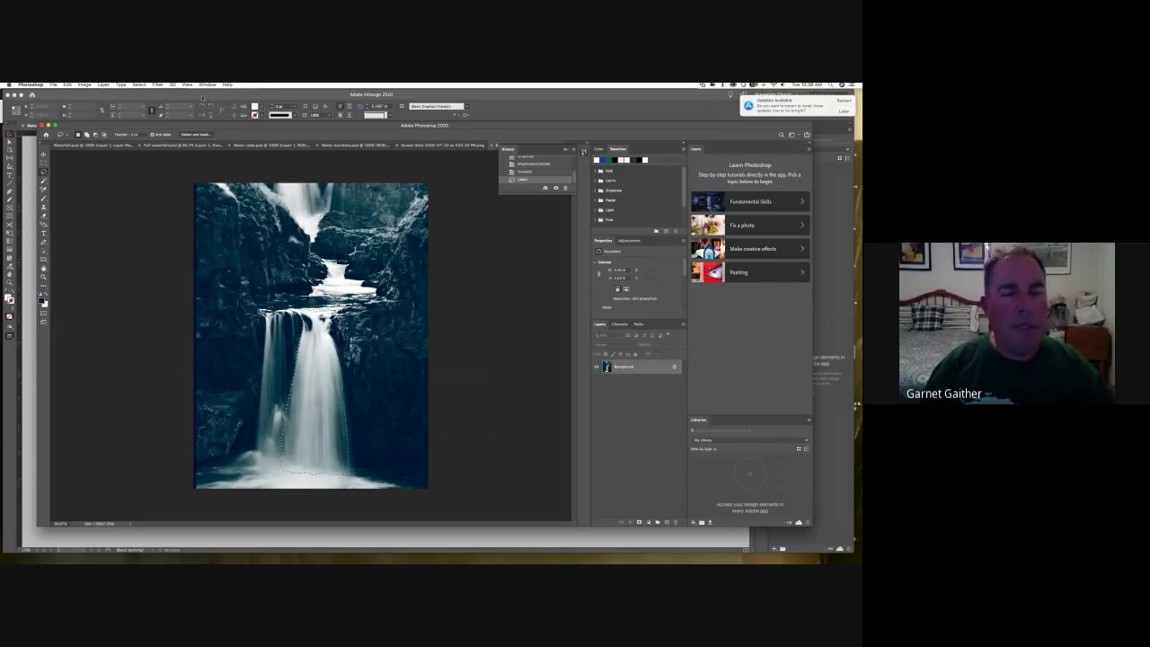
# Step: Feather the cascade selection with a radius of 5 pixels
pyautogui.click(139, 85)
pyautogui.click(138, 85)
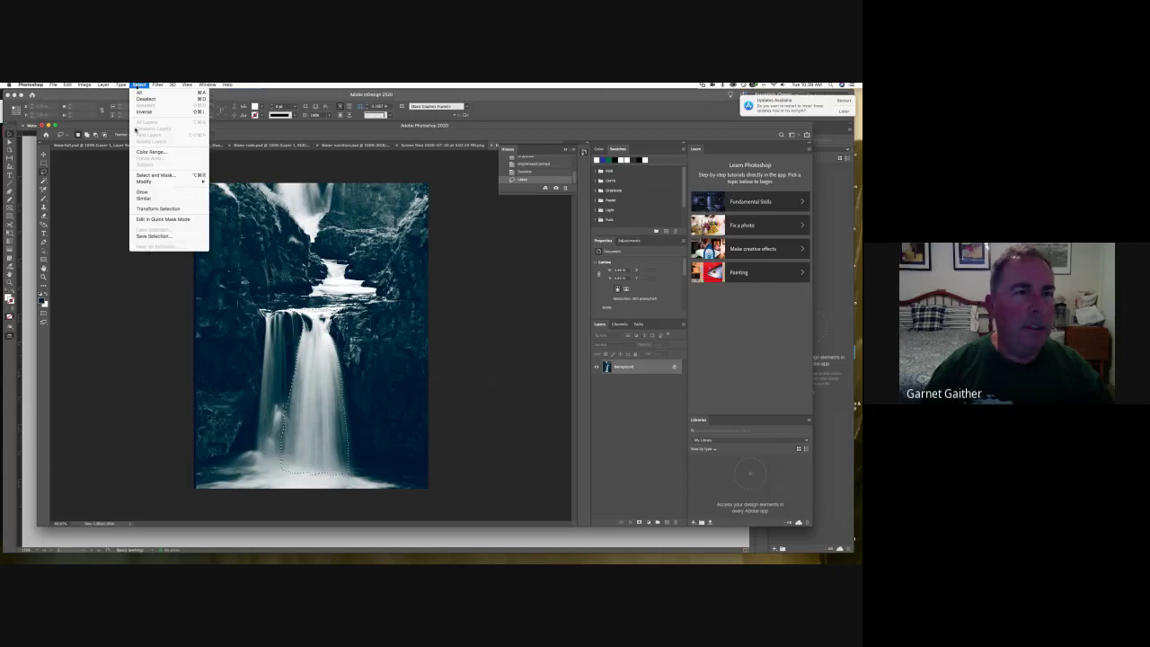
pyautogui.moveTo(148, 185)
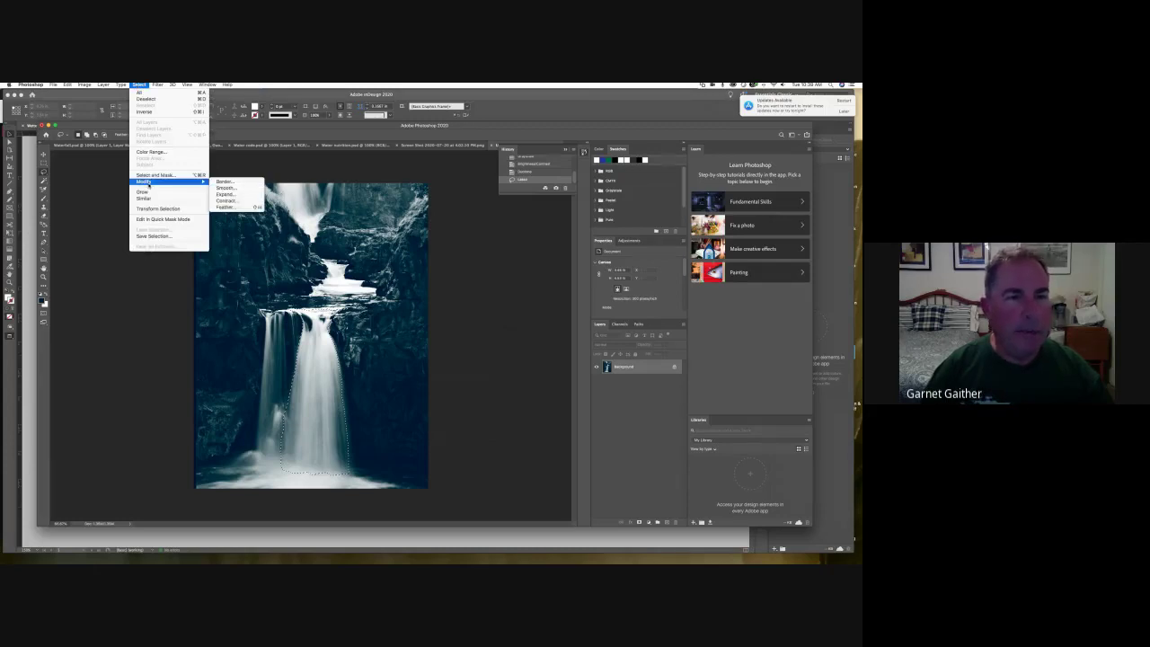
pyautogui.click(233, 208)
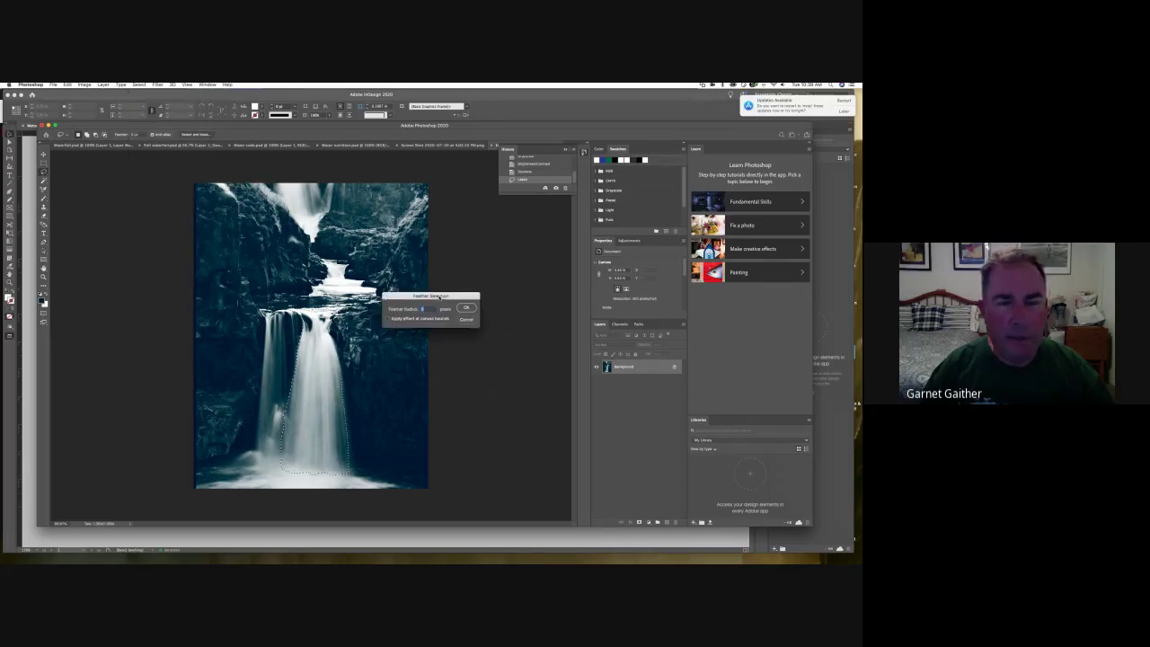
pyautogui.write('5')
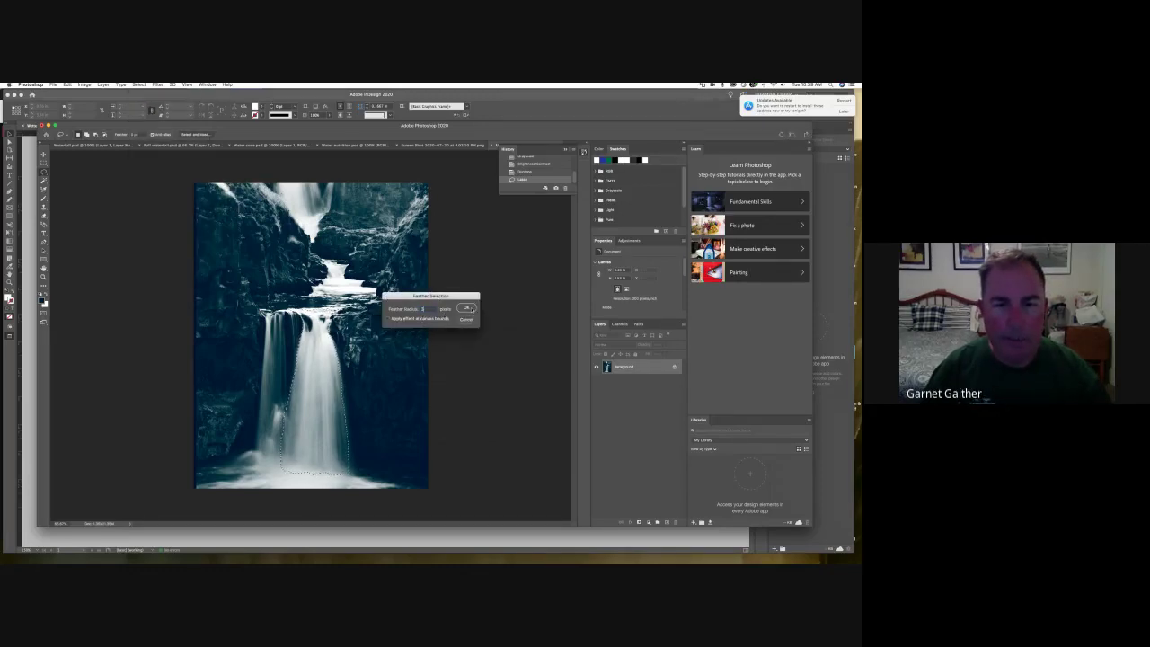
pyautogui.click(466, 309)
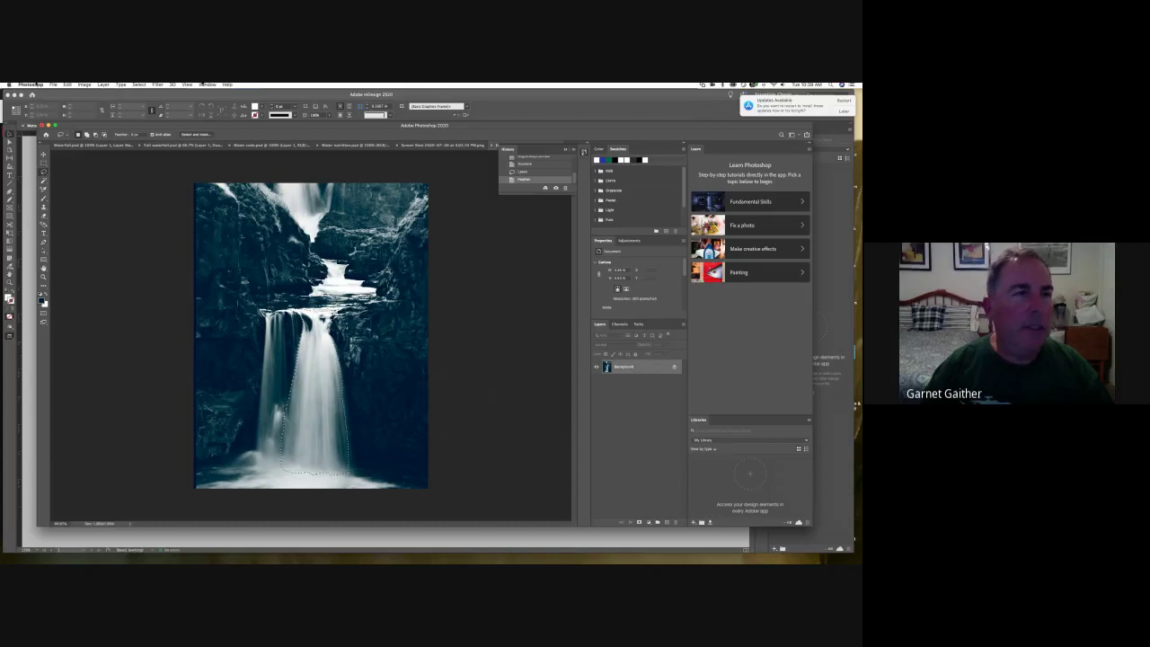
# Step: Paste the feathered cascade into a new clipboard-sized Grayscale document at 300 pixels/inch and close that document without saving
pyautogui.click(54, 85)
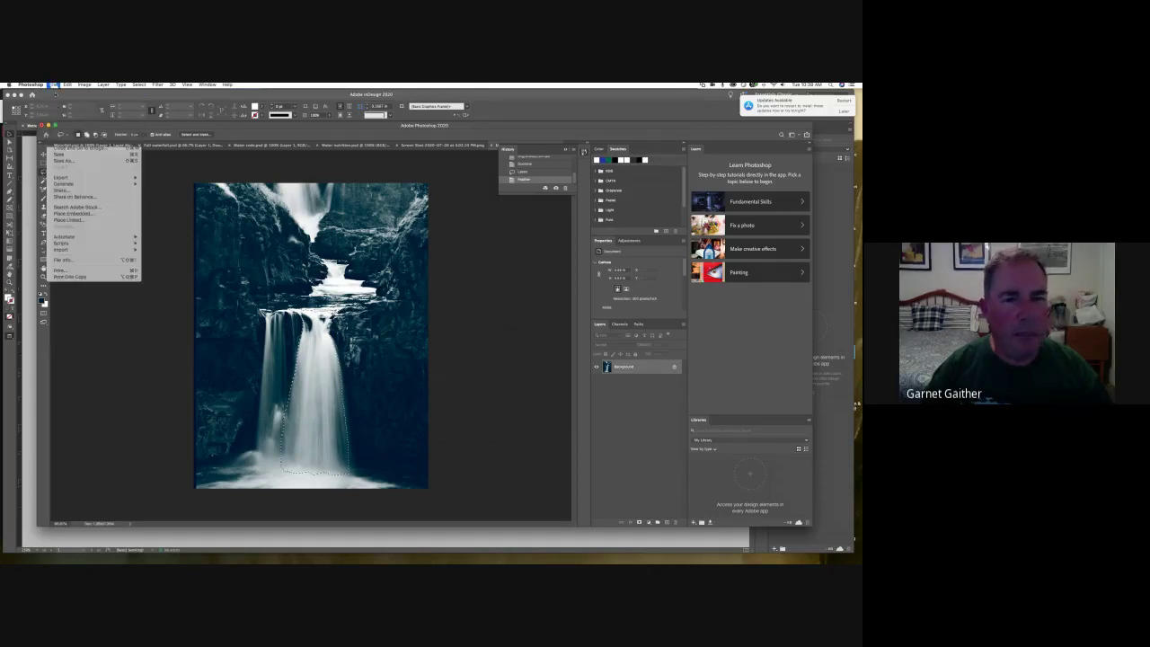
pyautogui.click(55, 93)
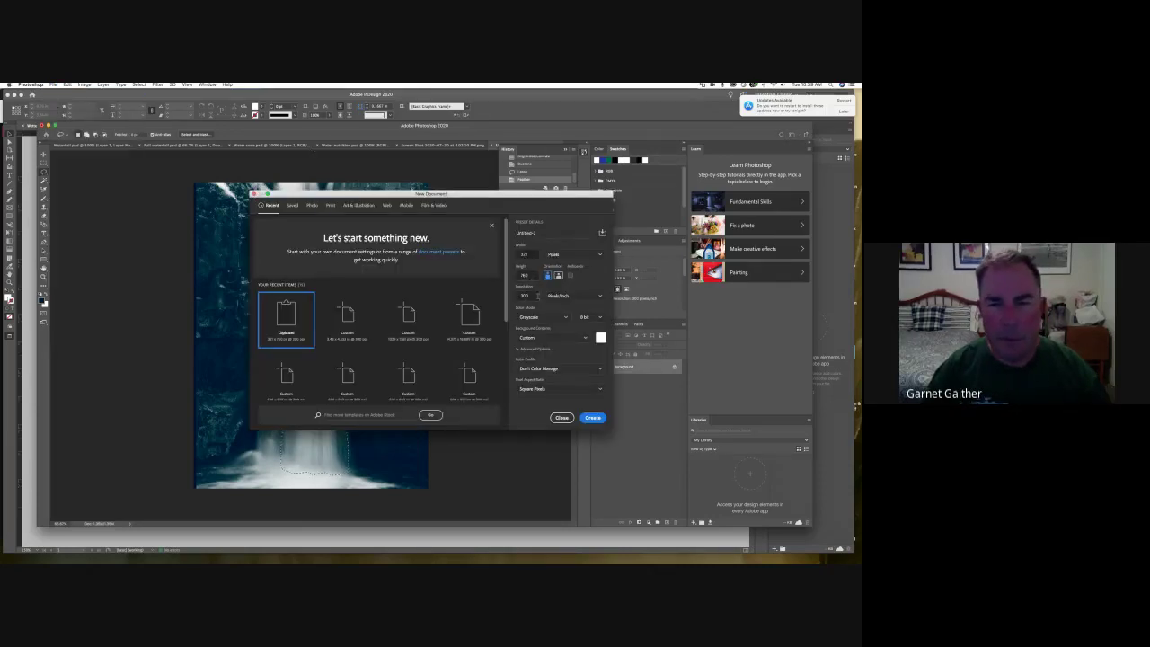
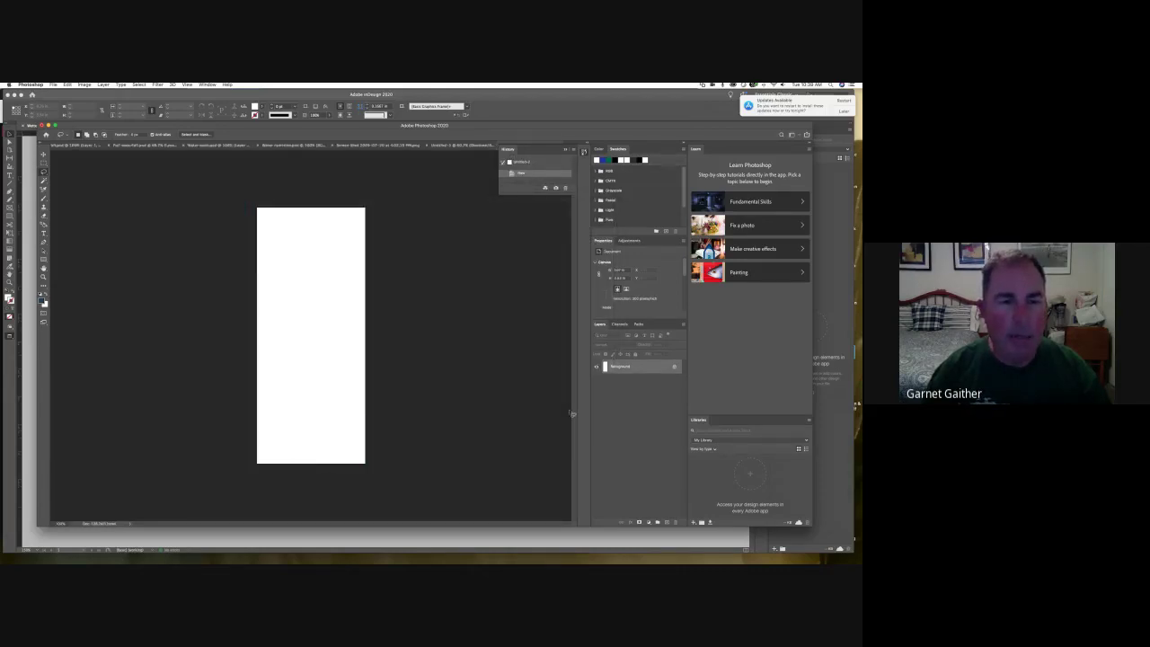
pyautogui.press('super+v')
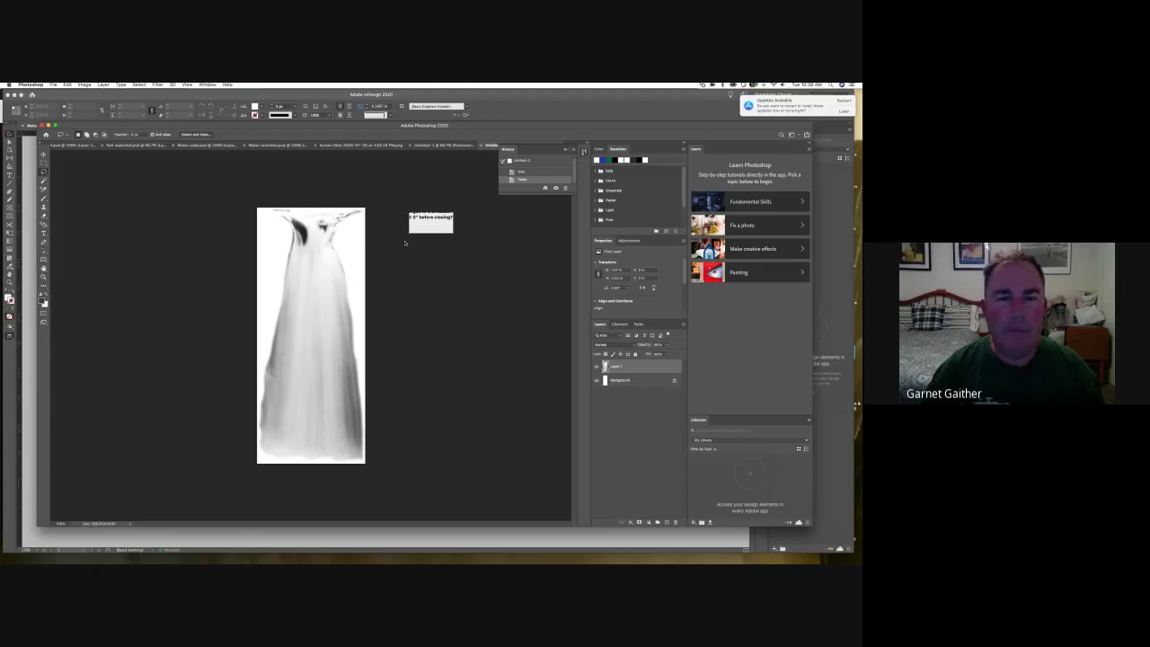
pyautogui.click(408, 240)
pyautogui.moveTo(410, 239); pyautogui.dragTo(410, 247)
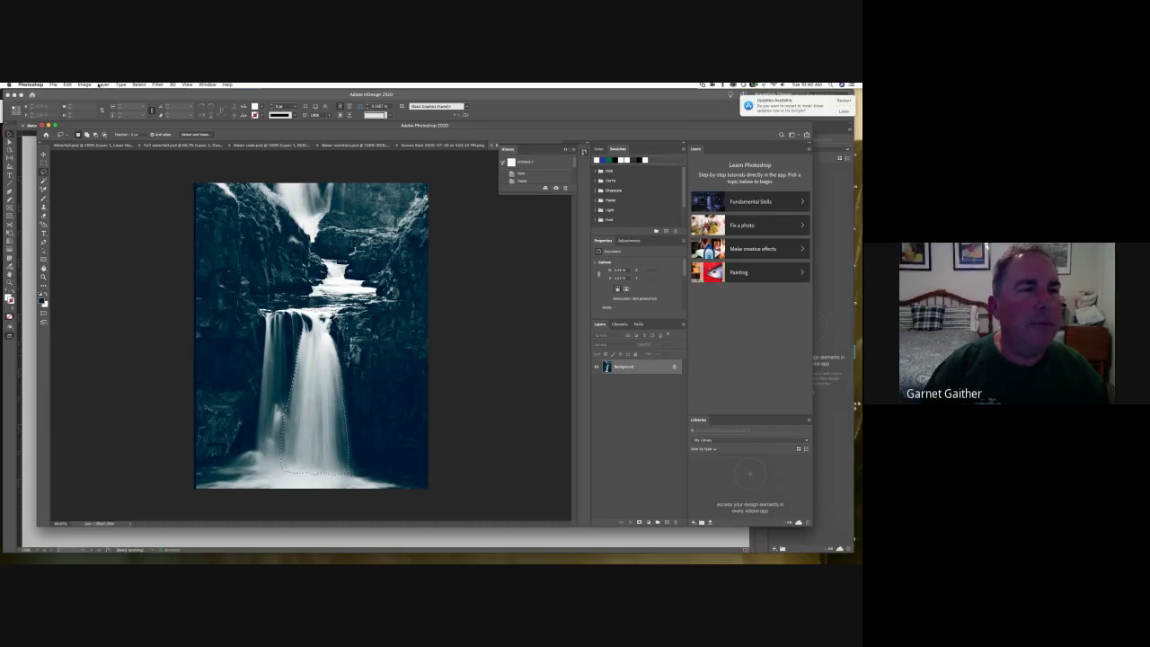
# Step: Save the duotone waterfall image on the computer's Desktop in Photoshop format as test.psd
pyautogui.click(54, 84)
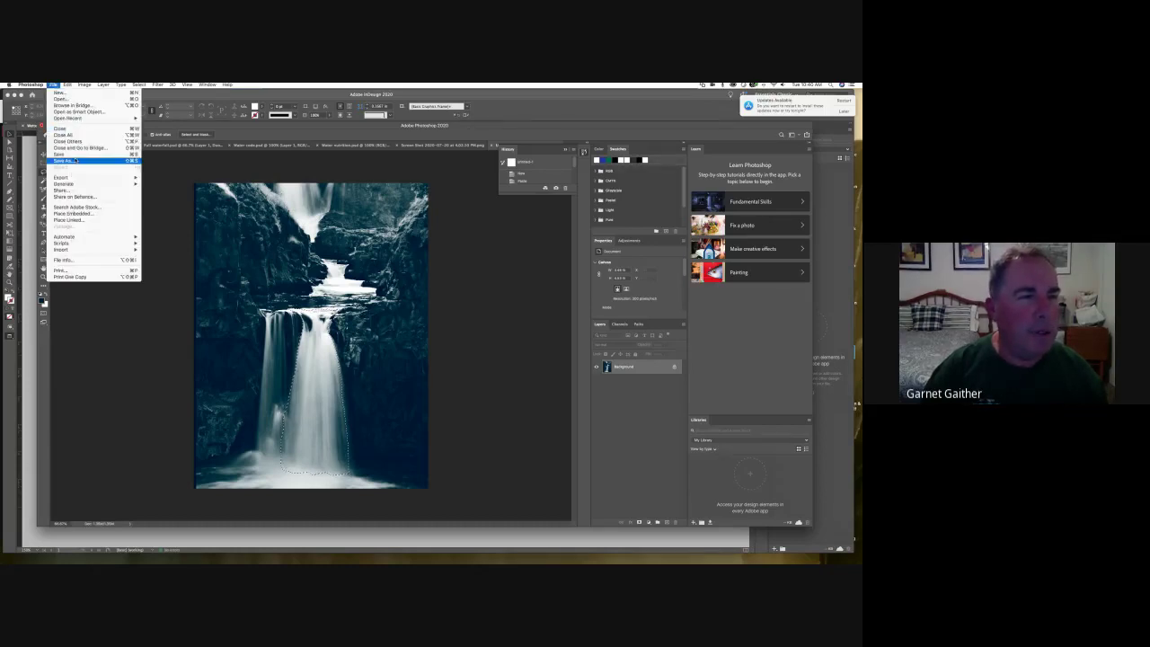
pyautogui.click(492, 257)
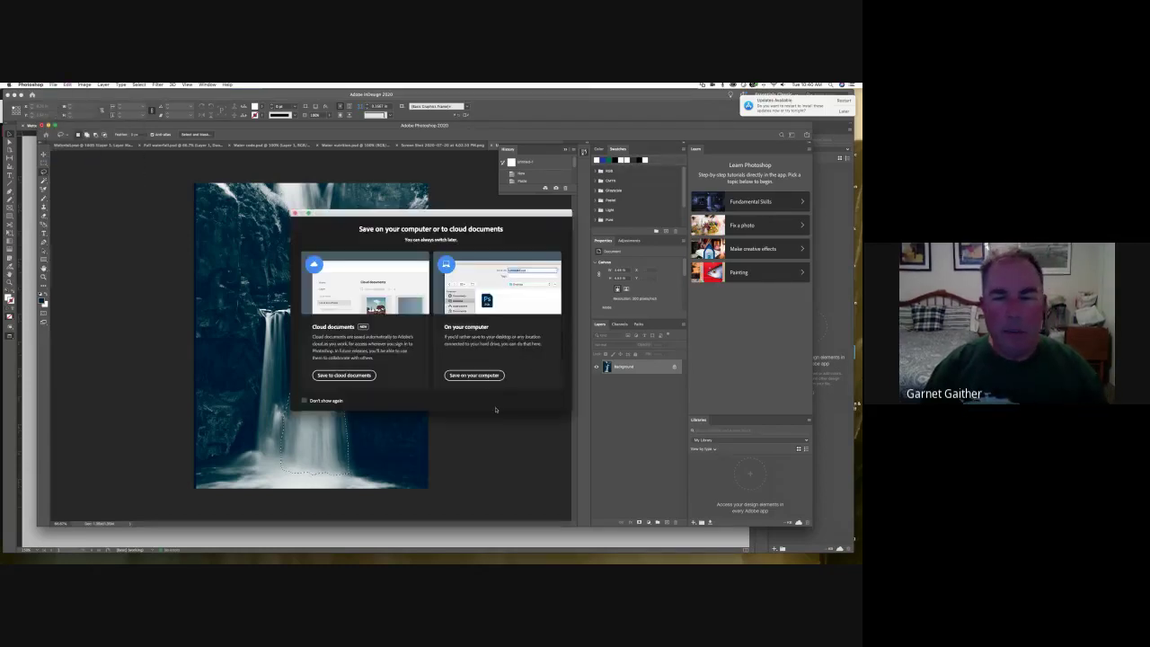
pyautogui.click(474, 378)
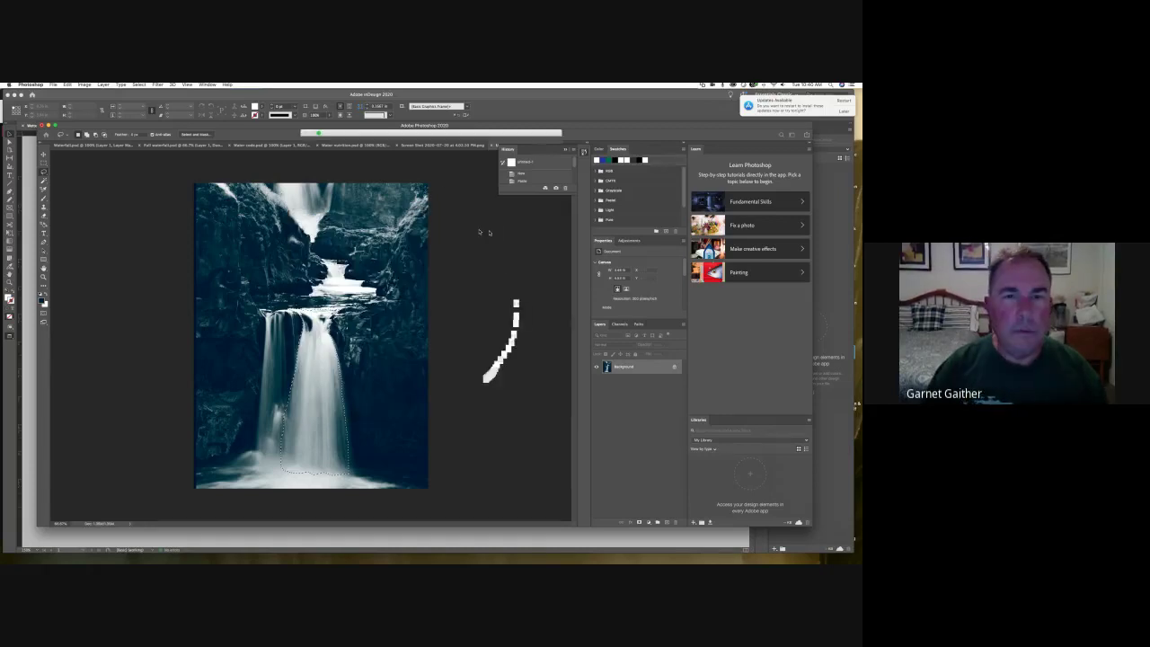
pyautogui.write('test')
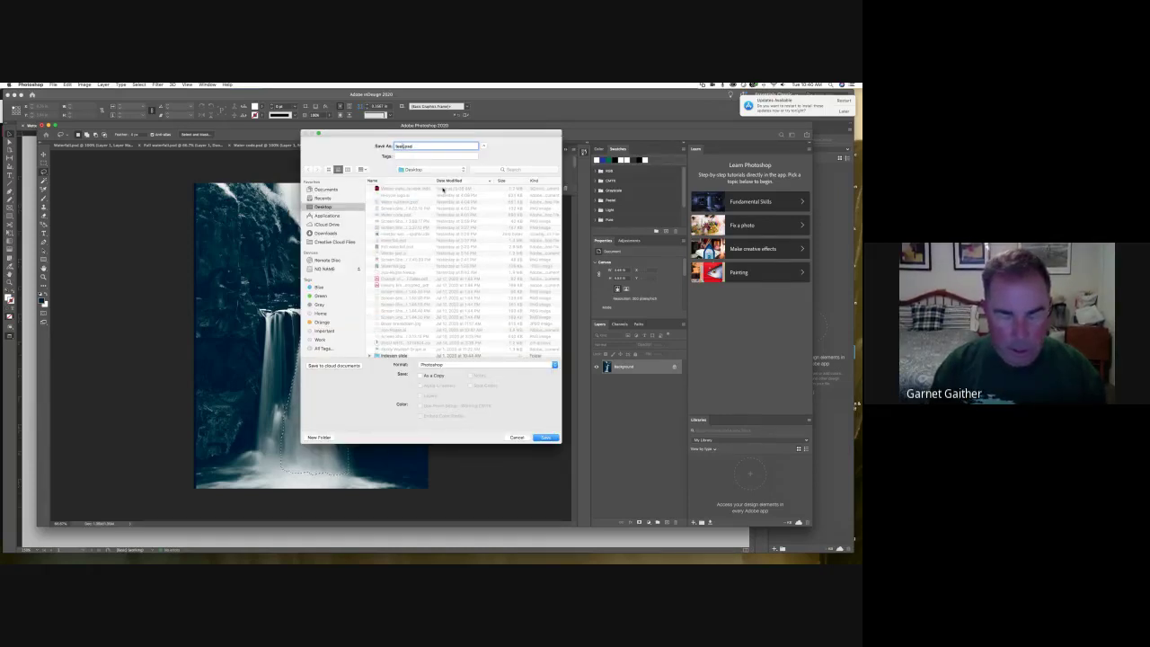
pyautogui.click(548, 437)
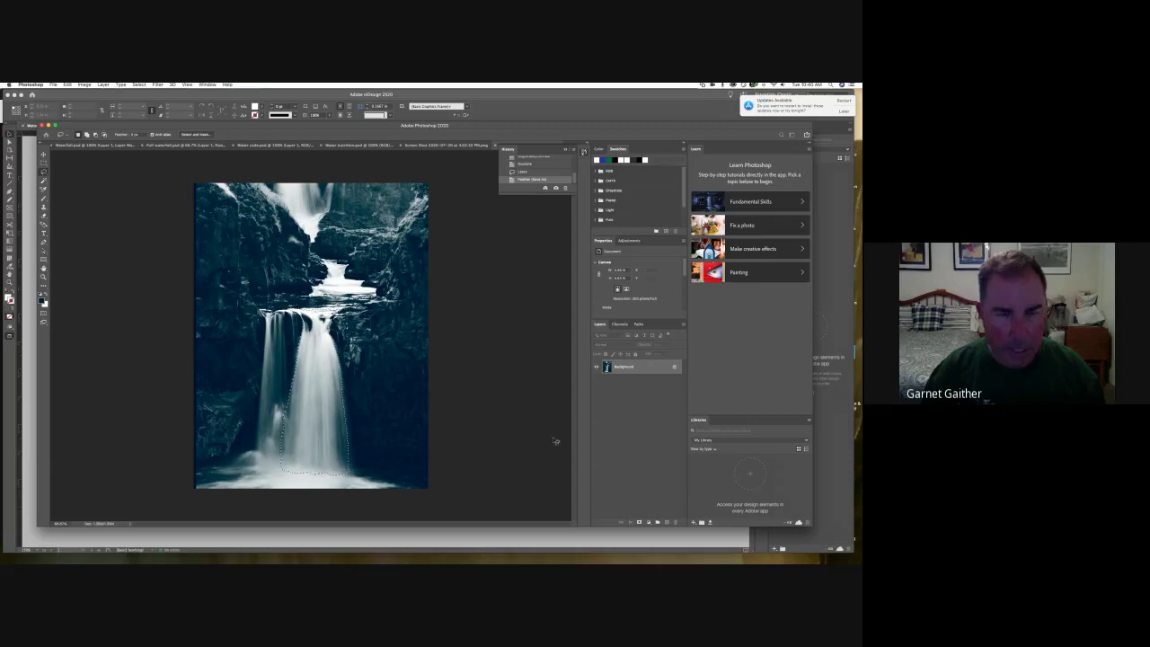
# Step: Create a clipboard-sized Grayscale document at 300 pixels/inch and paste the feathered cascade into it
pyautogui.click(53, 84)
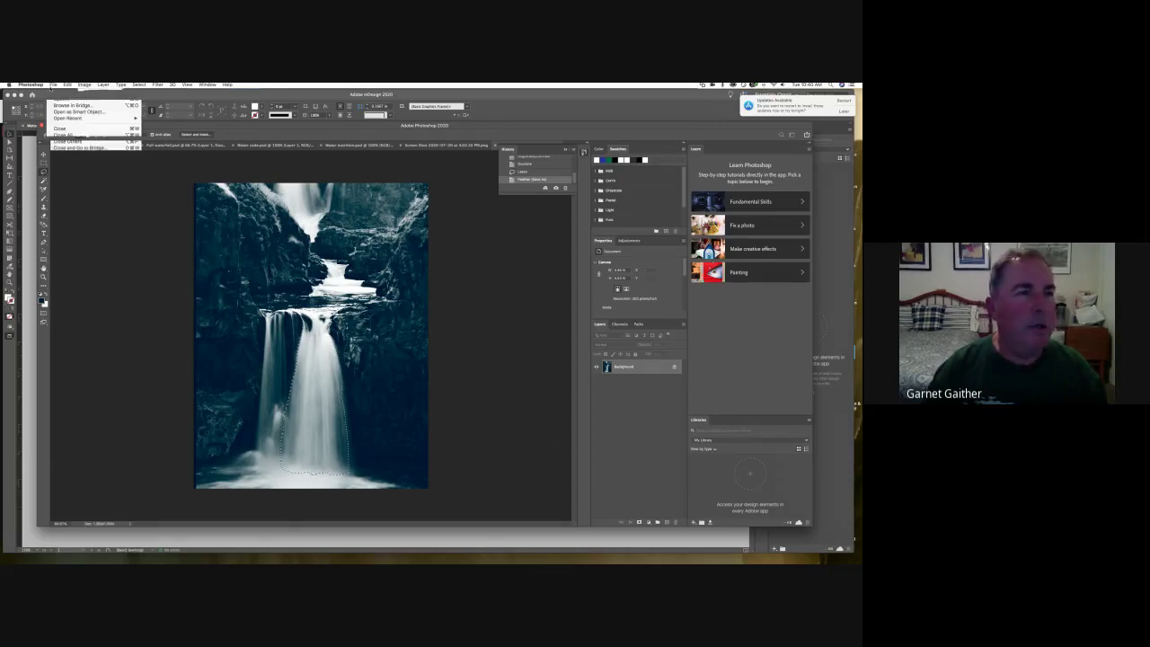
pyautogui.press('super+n')
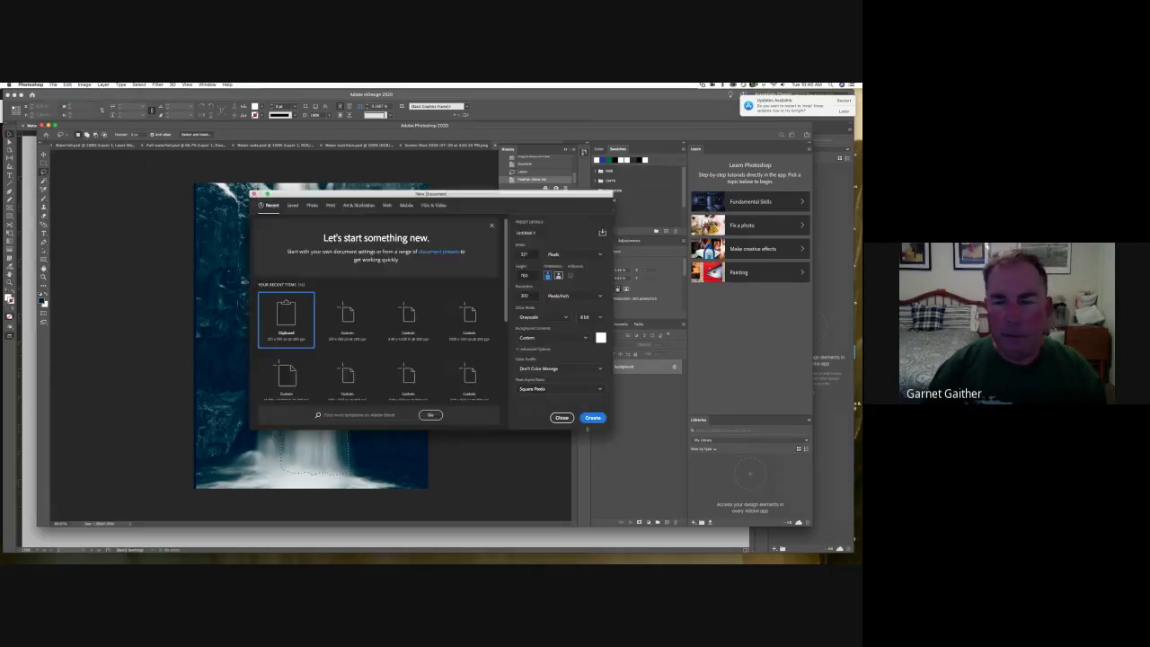
pyautogui.click(594, 418)
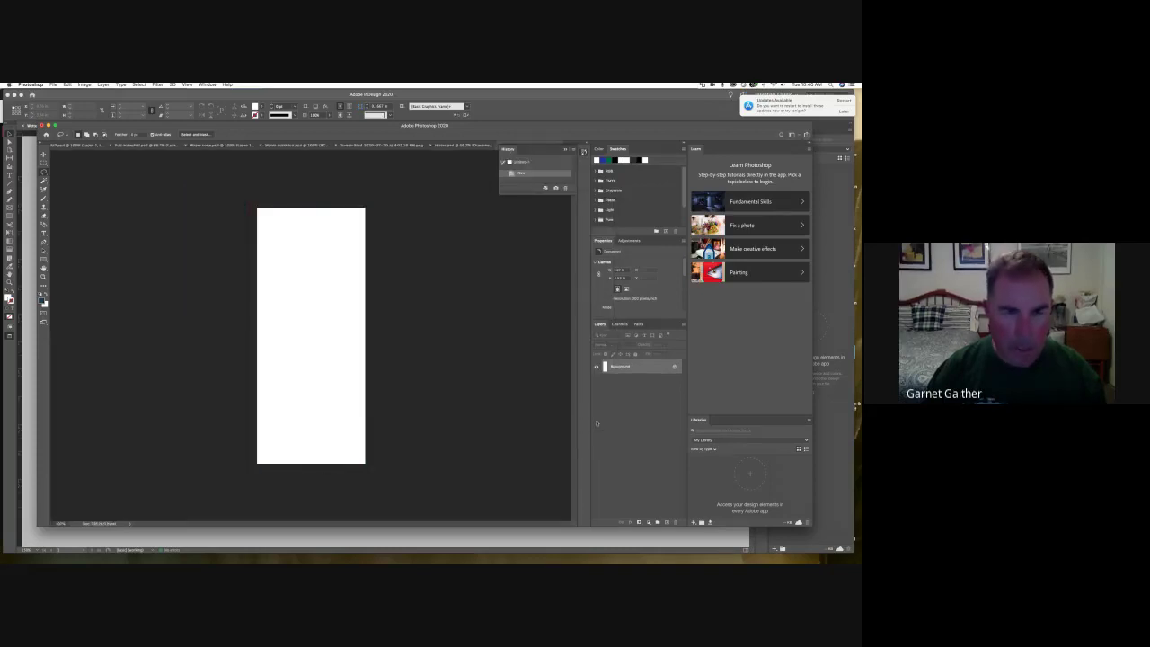
pyautogui.press('super+v')
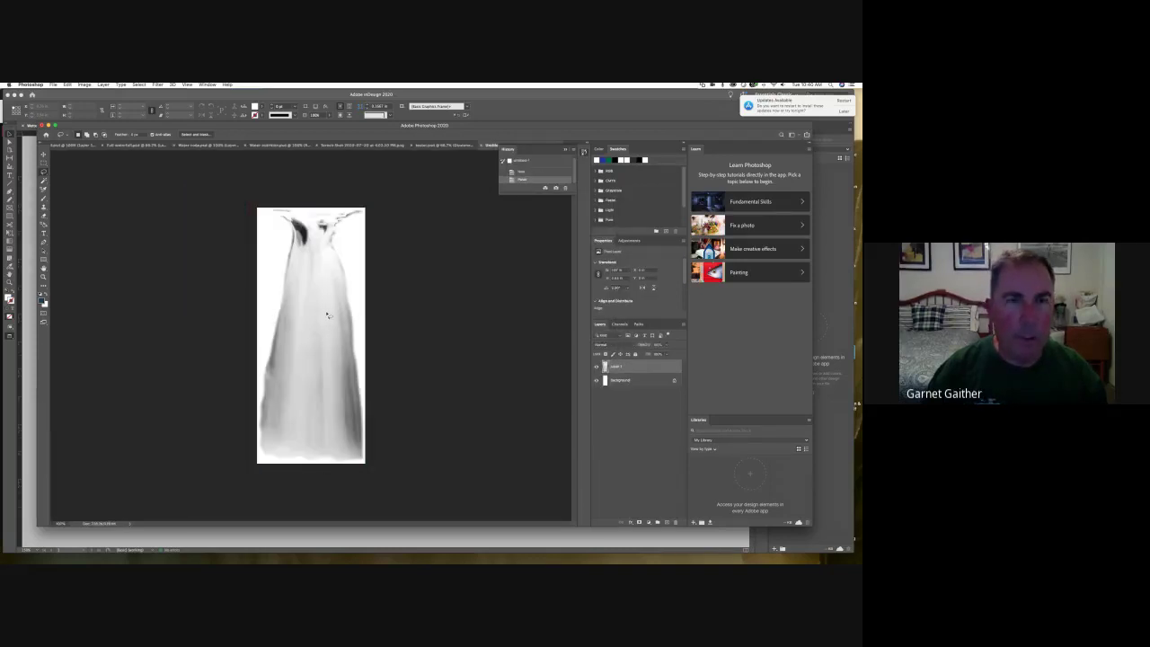
# Step: Convert the pasted grayscale cascade to a duotone with green and blue PANTONE inks, keeping its layers, and close that document
pyautogui.click(86, 85)
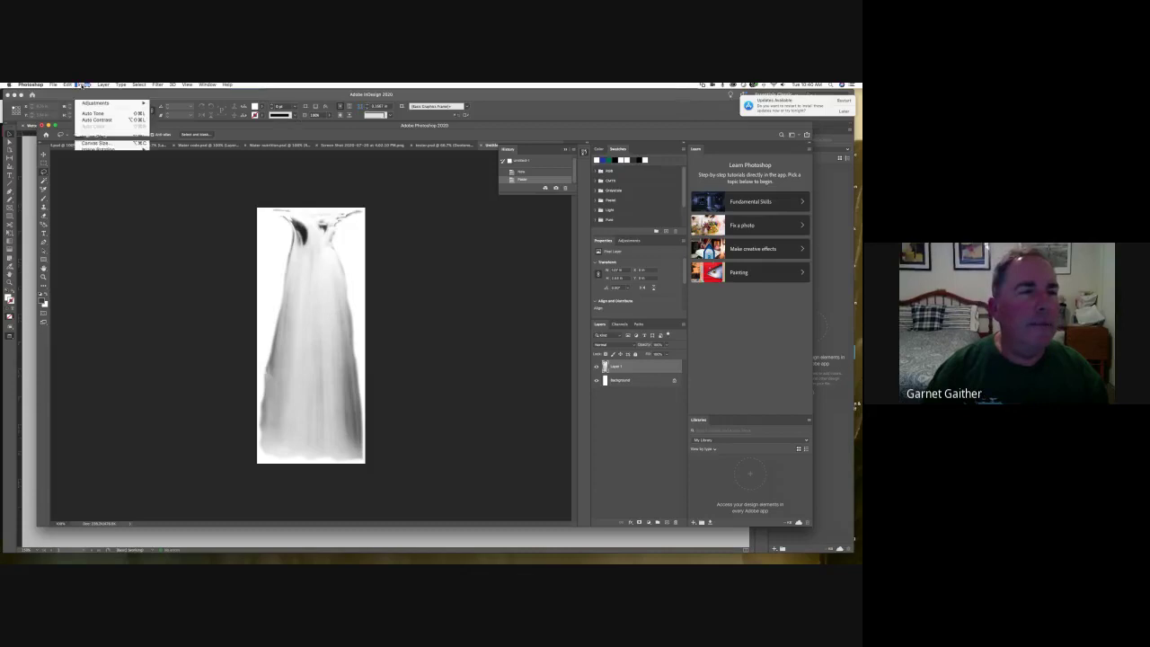
pyautogui.moveTo(99, 93)
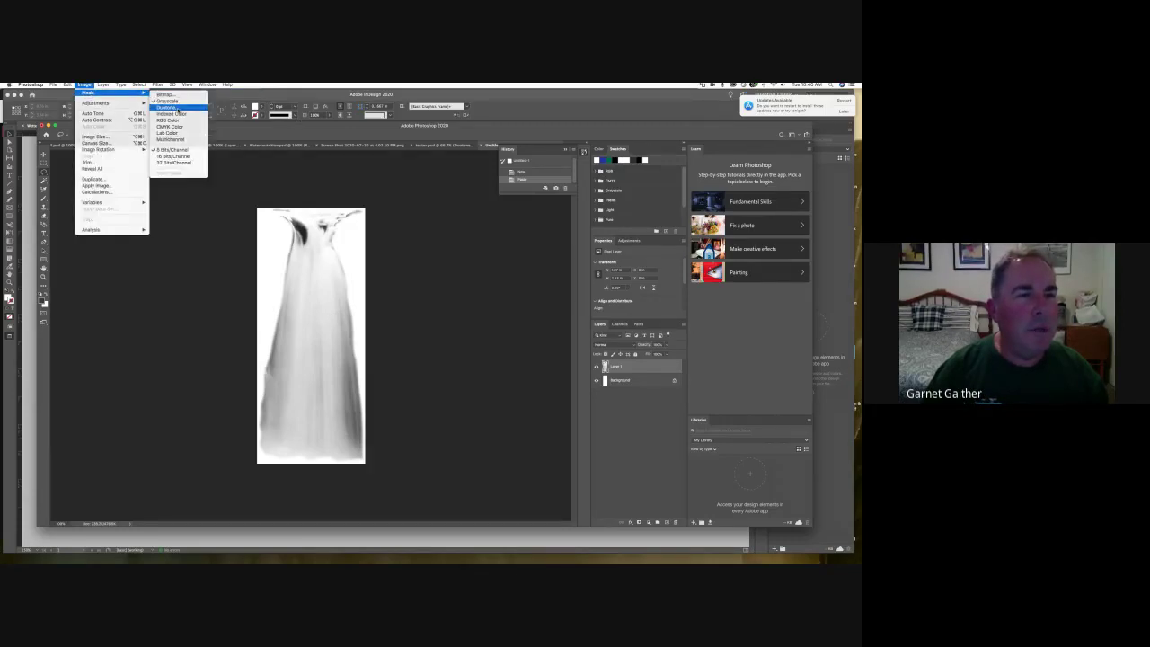
pyautogui.click(177, 109)
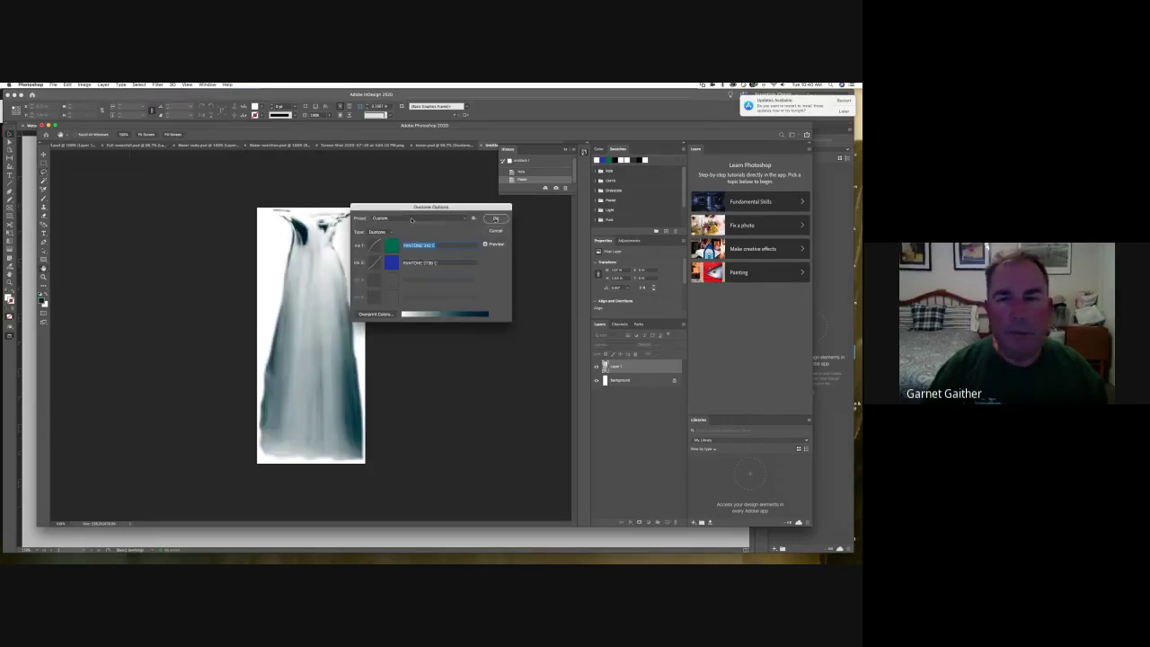
pyautogui.click(495, 218)
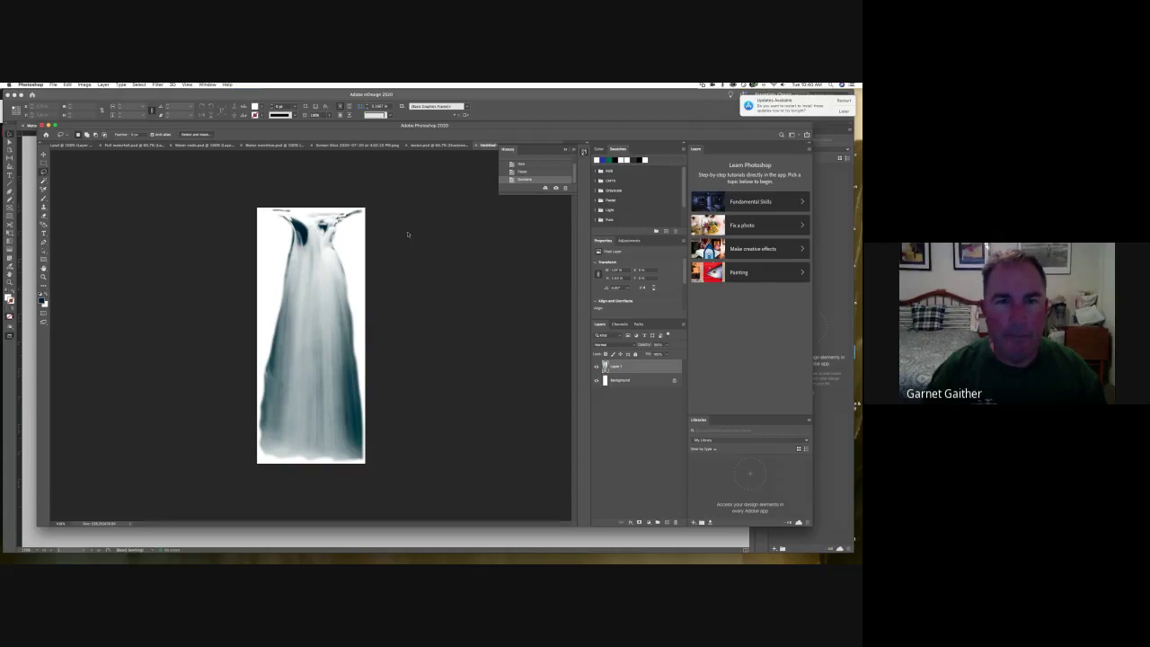
pyautogui.click(406, 240)
pyautogui.click(53, 84)
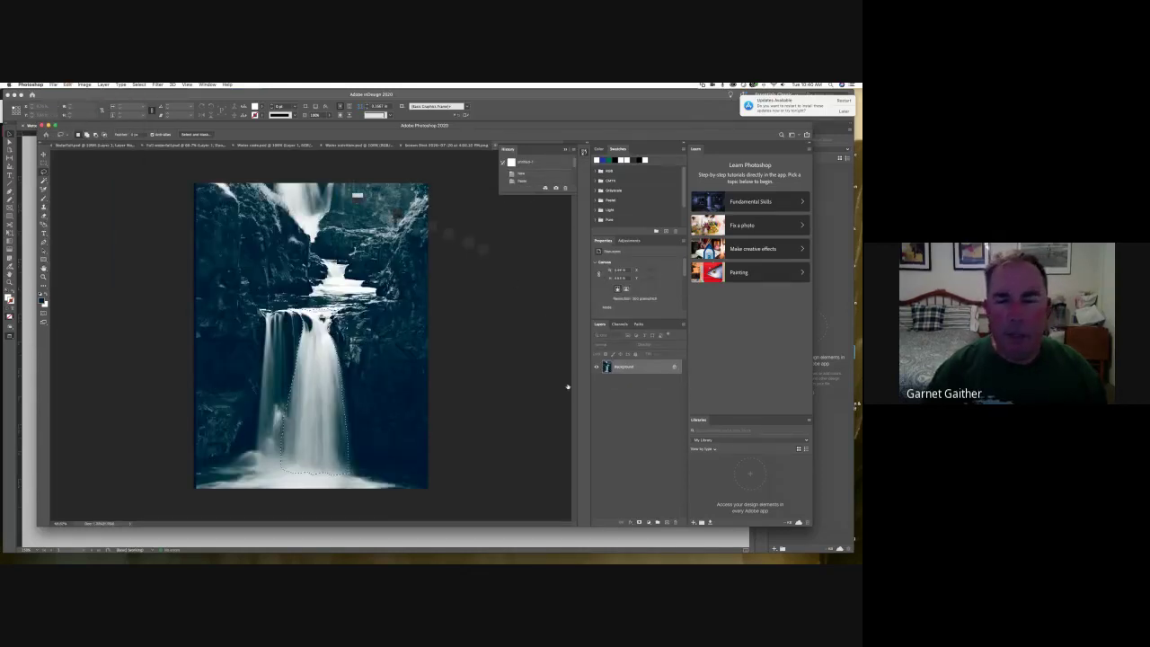
# Step: Create a clipboard-sized CMYK Color document at 300 pixels/inch with transparent background contents and paste the feathered cascade into it
pyautogui.press('super+n')
pyautogui.click(545, 319)
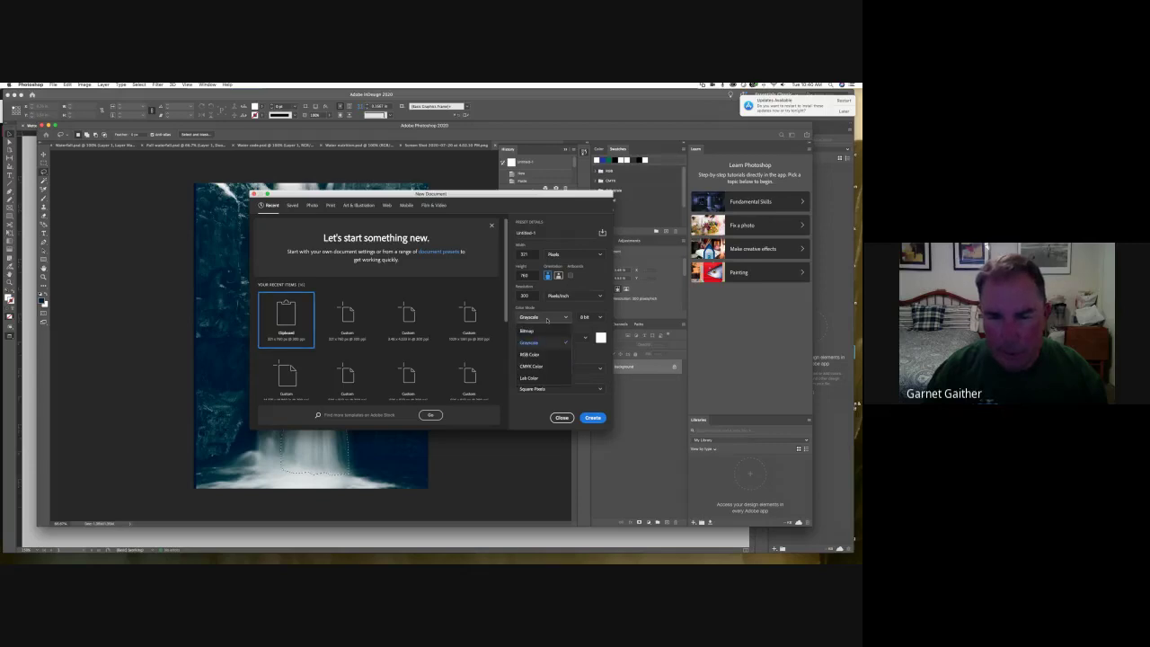
pyautogui.click(540, 367)
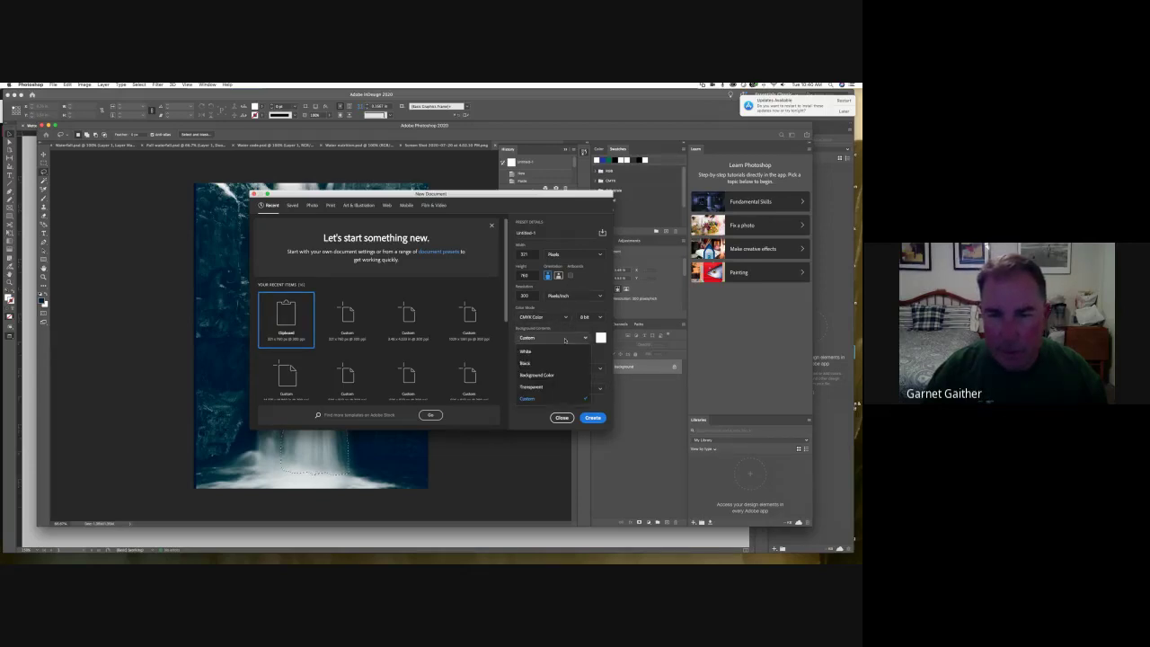
pyautogui.click(533, 389)
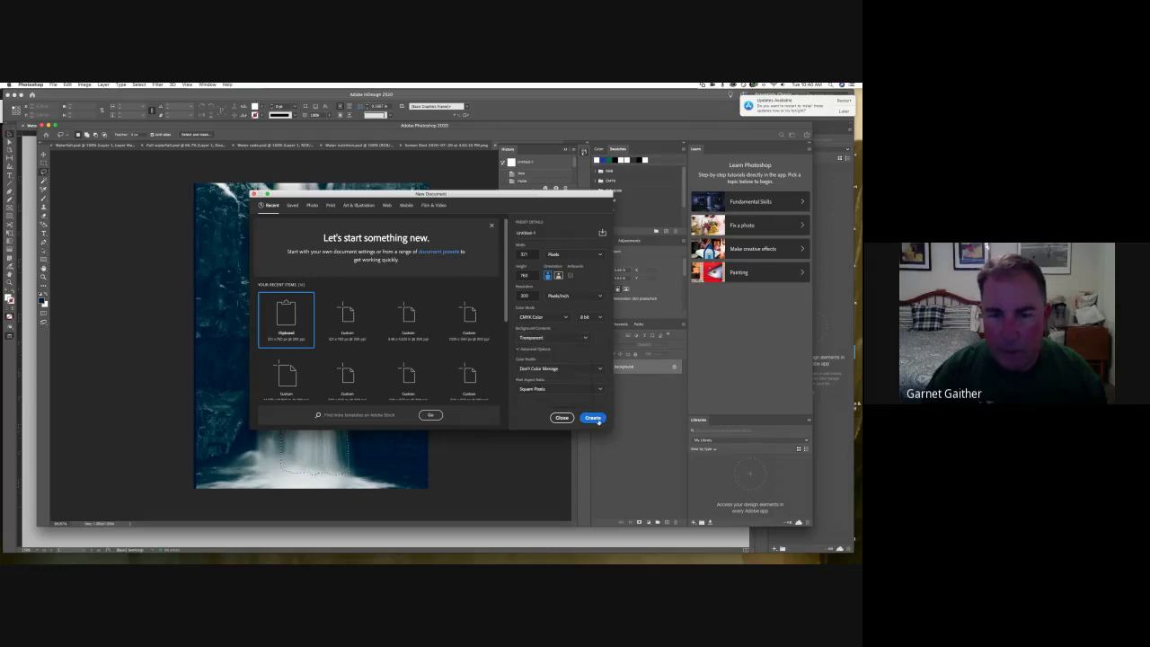
pyautogui.click(594, 418)
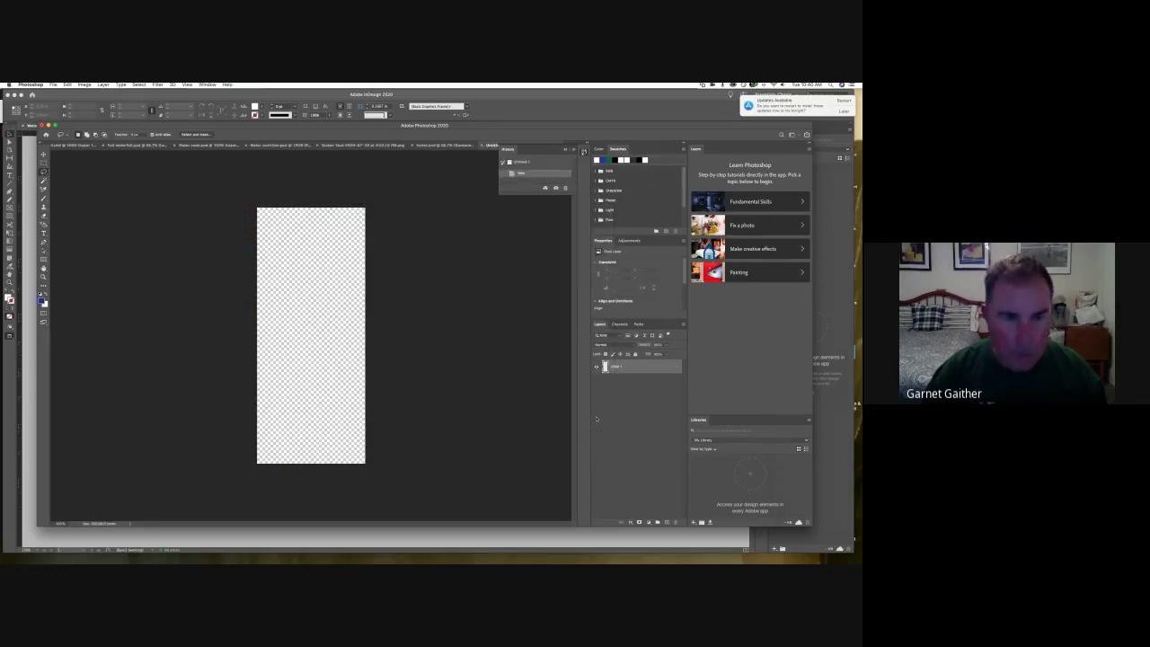
pyautogui.press('super+v')
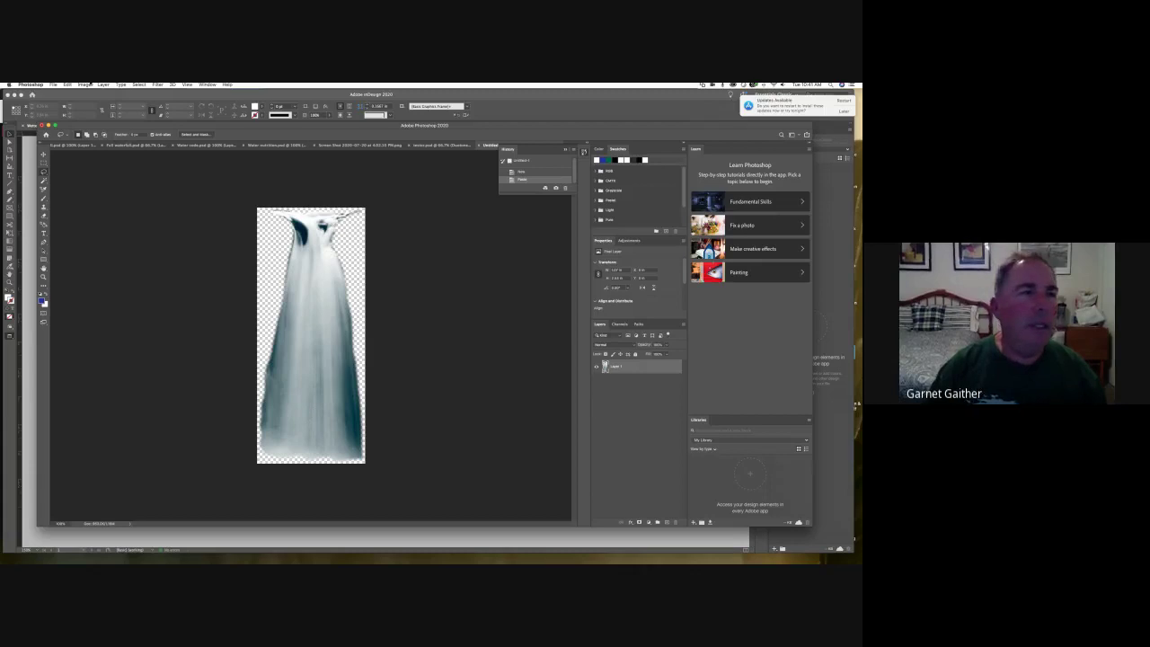
# Step: Save the transparent cascade document on the computer's Desktop in Photoshop format as Single Fall.psd
pyautogui.click(53, 85)
pyautogui.click(65, 161)
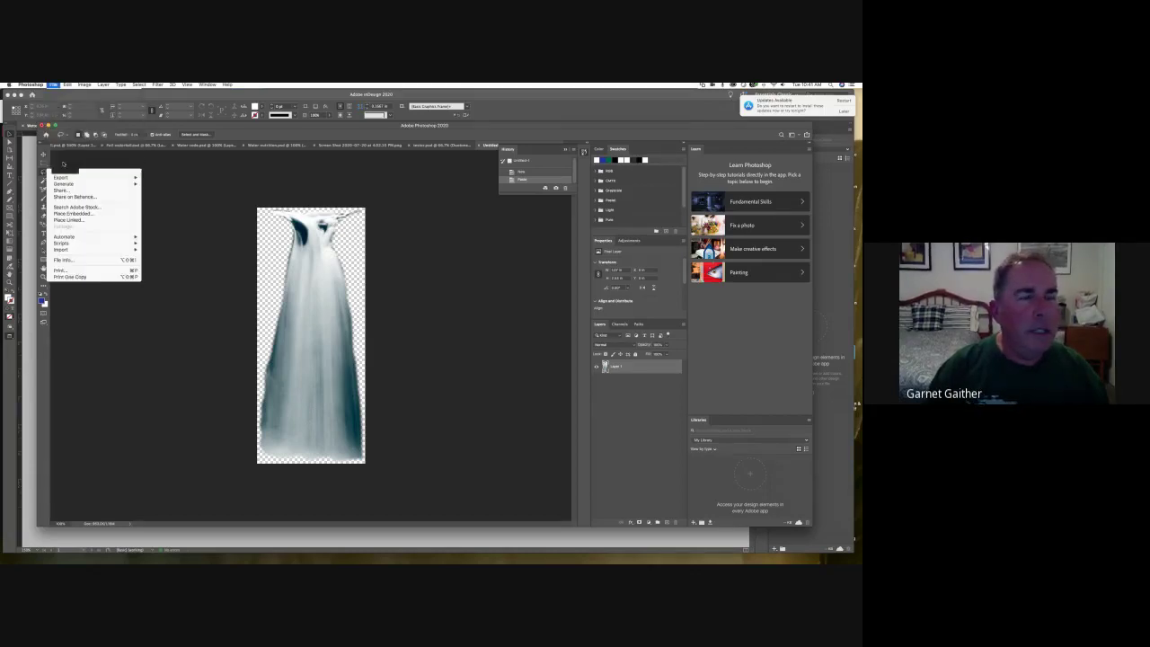
pyautogui.click(477, 376)
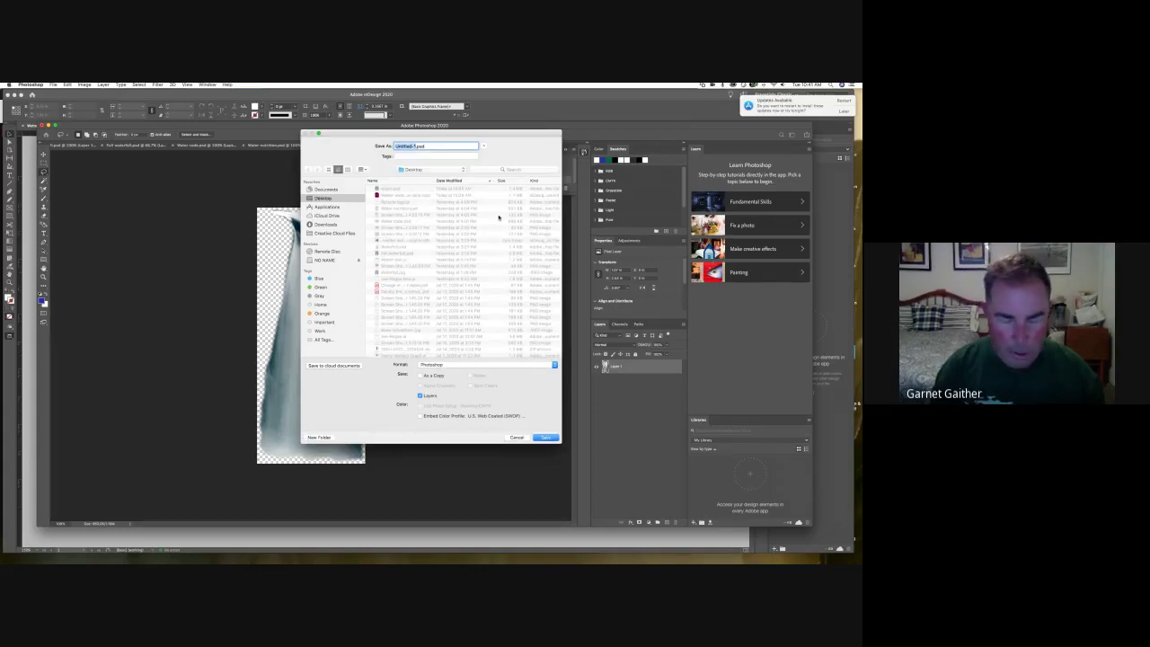
pyautogui.write('Single H')
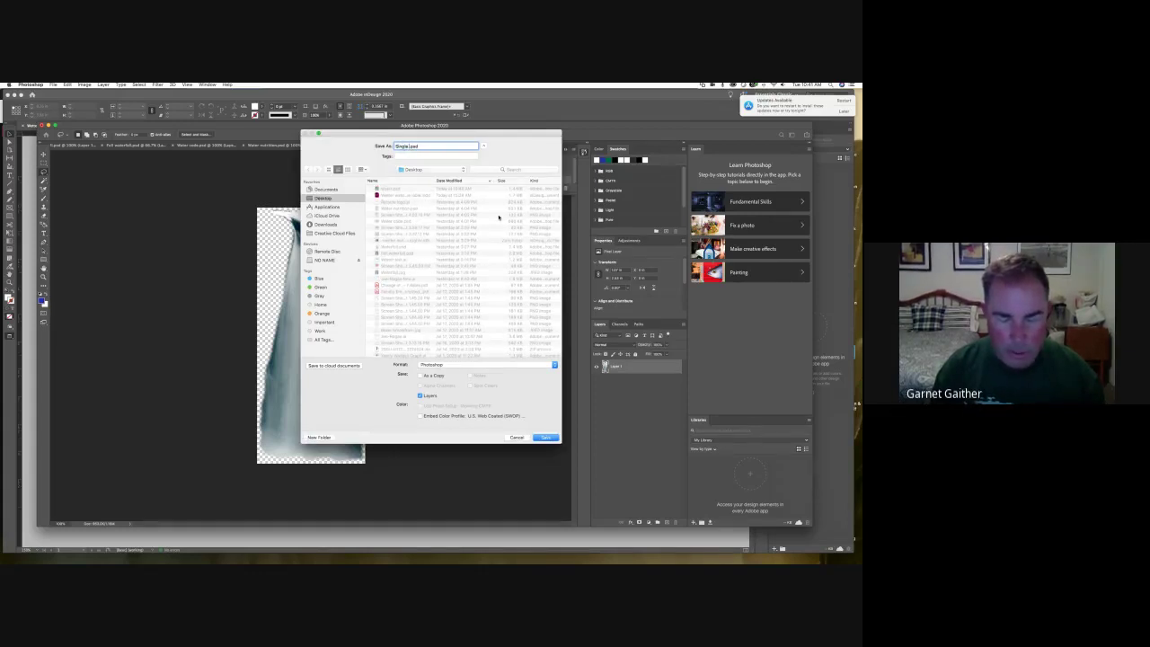
pyautogui.write('ll')
pyautogui.click(547, 437)
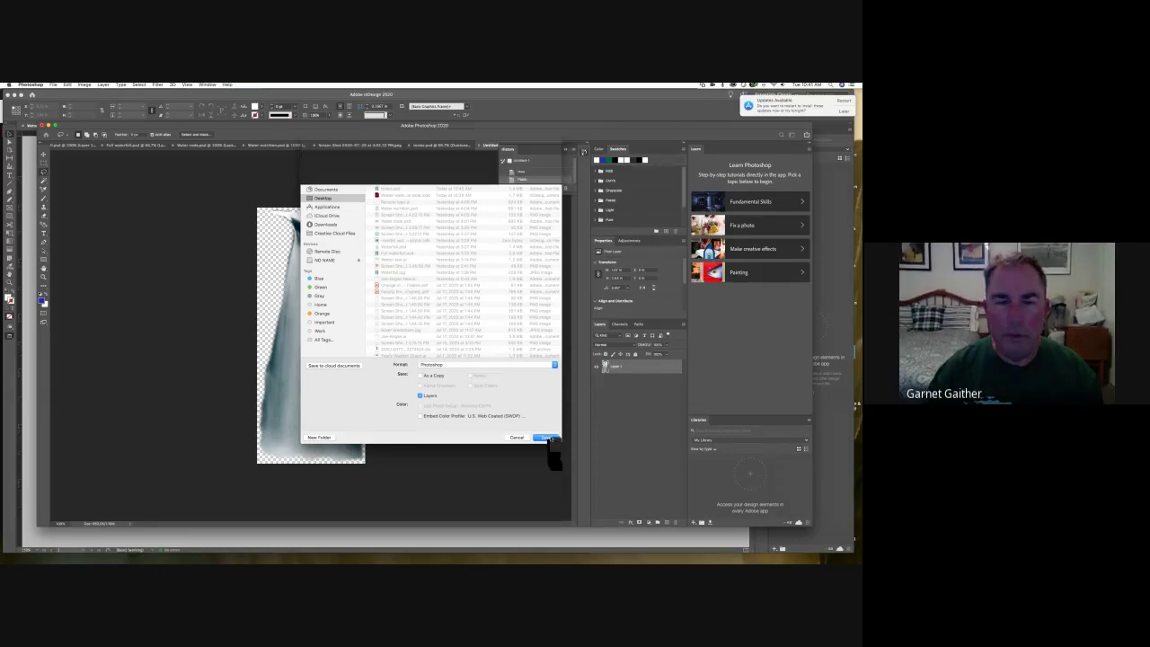
pyautogui.click(513, 292)
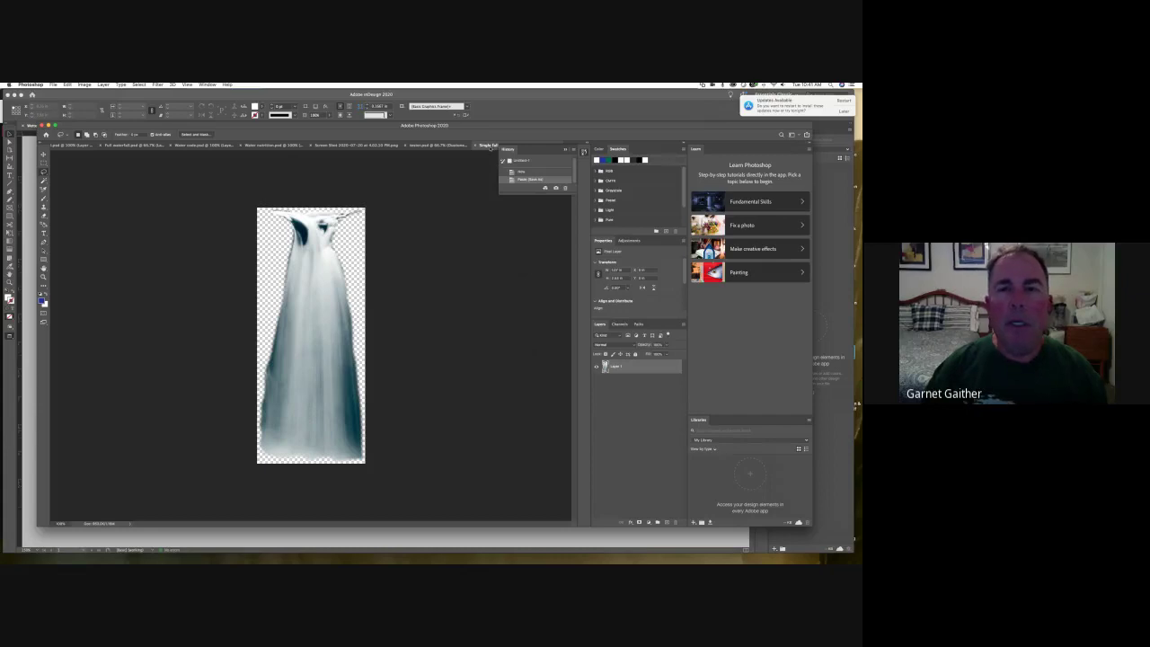
# Step: Close the Single Fall document, the screenshot PNG and the flattened duotone waterfall document that holds the cascade selection
pyautogui.click(476, 147)
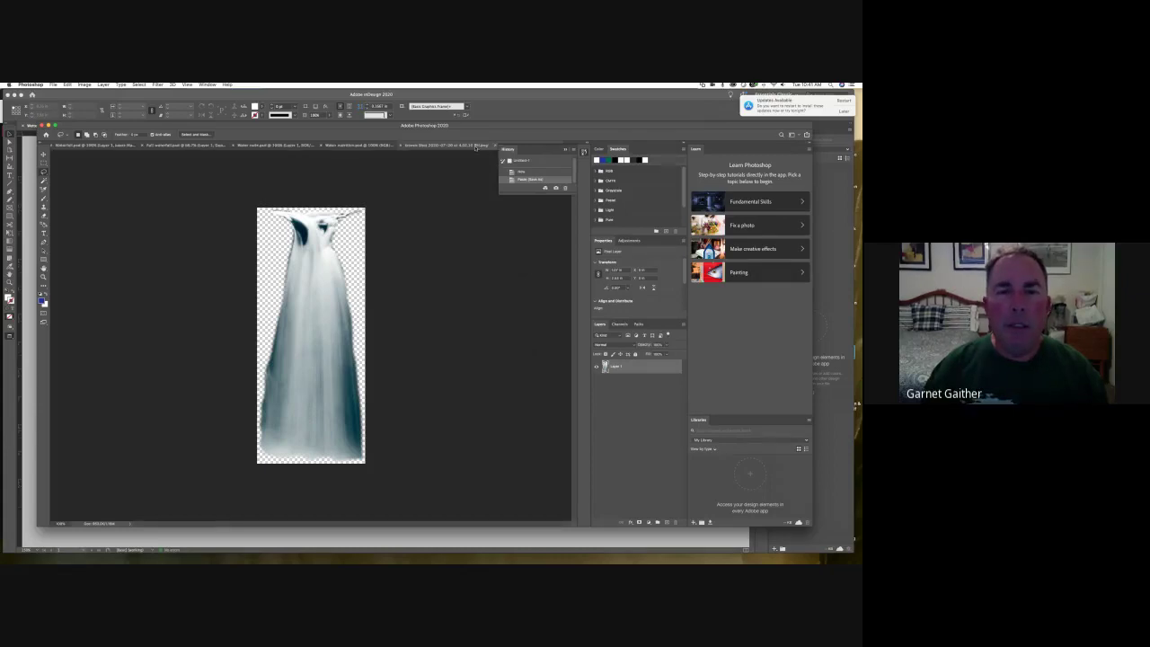
pyautogui.click(402, 146)
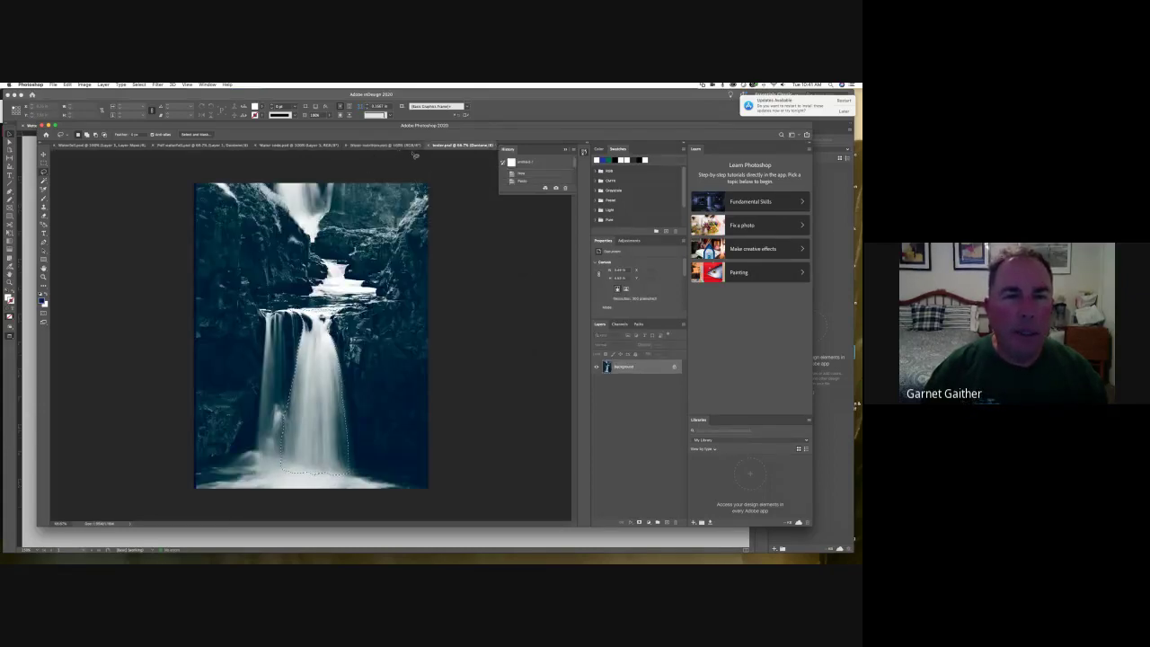
pyautogui.click(429, 145)
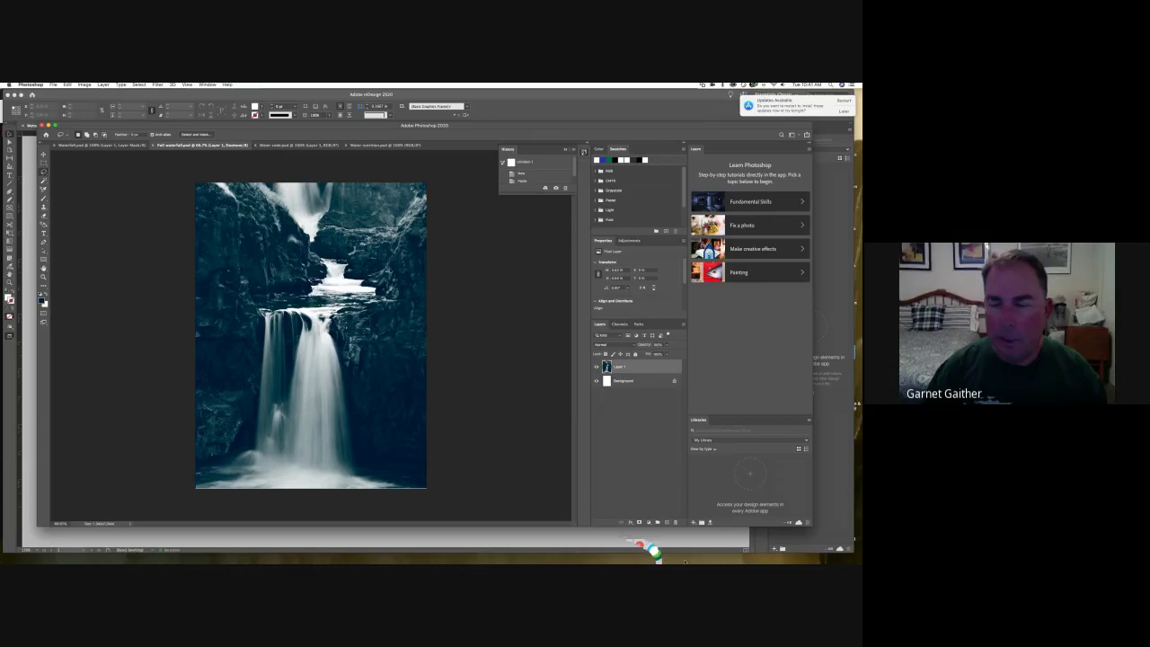
# Step: Switch to the bottle label in InDesign, examine the color modes offered for a new color swatch and cancel without adding one
pyautogui.moveTo(655, 550)
pyautogui.click(746, 550)
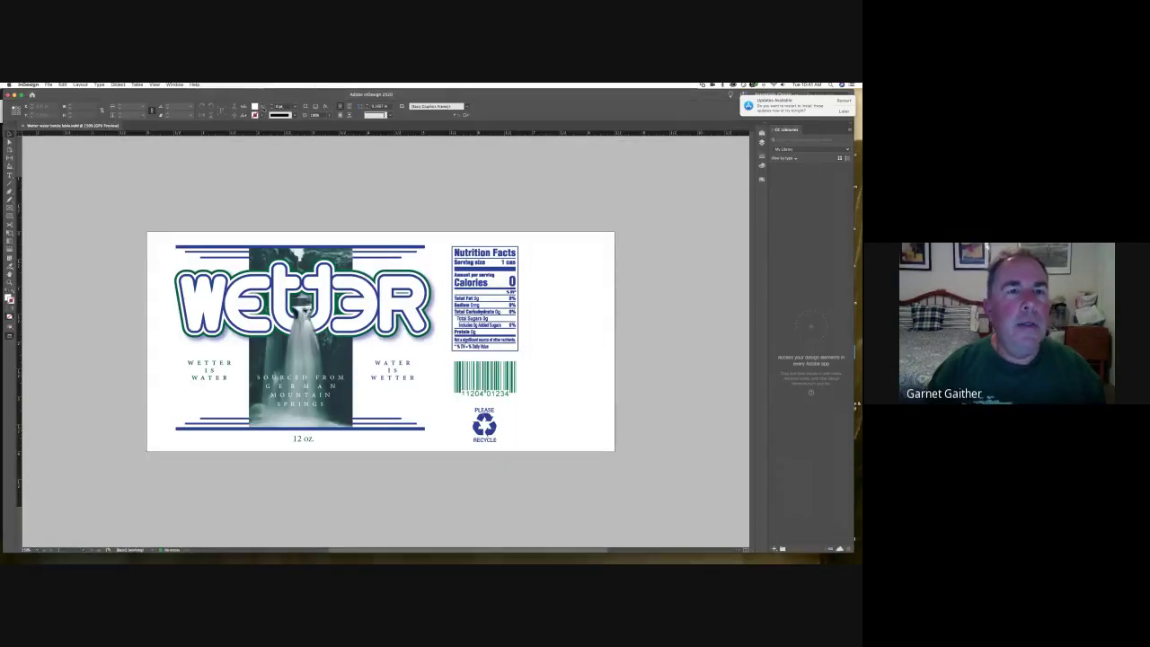
pyautogui.click(191, 117)
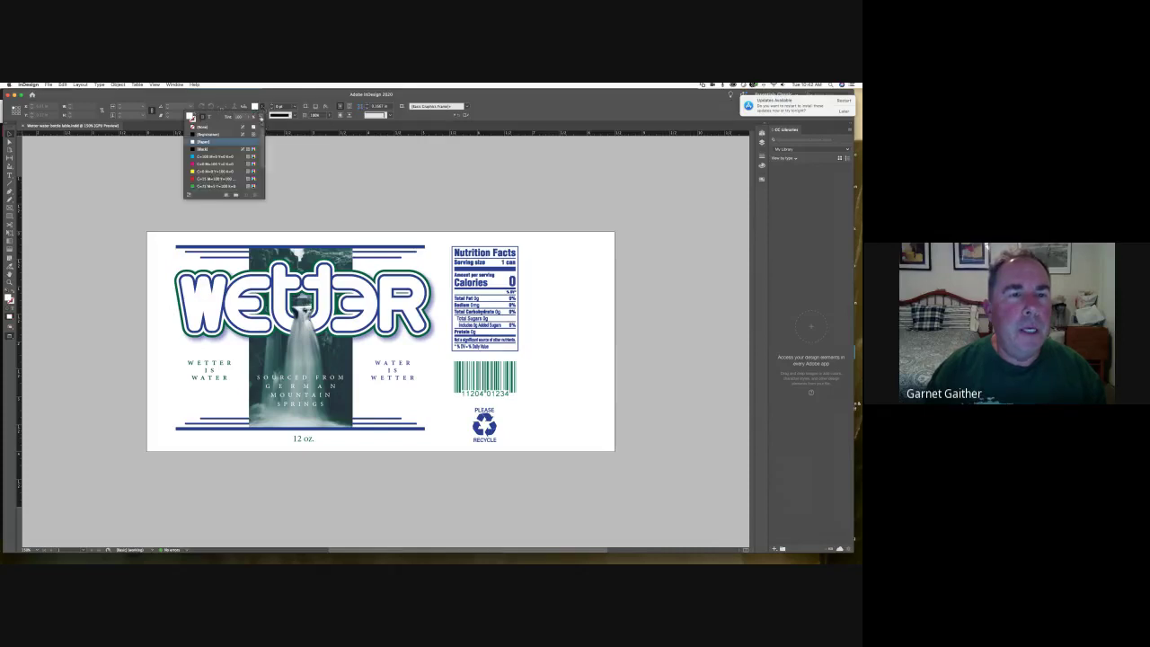
pyautogui.click(260, 117)
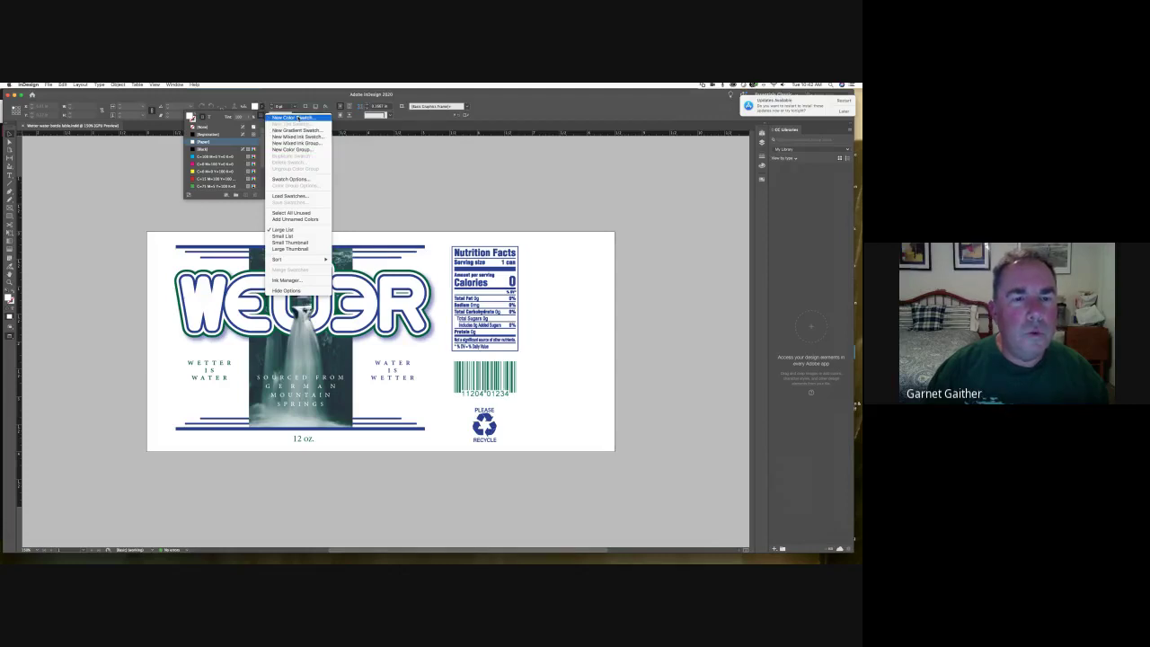
pyautogui.click(297, 118)
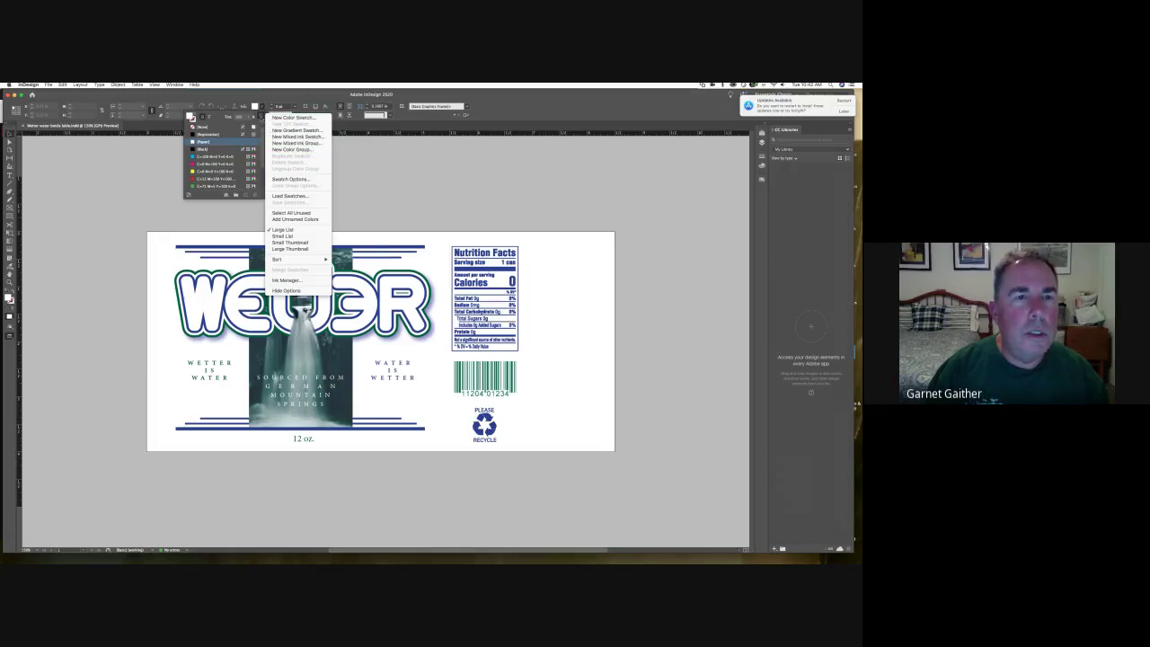
pyautogui.click(311, 119)
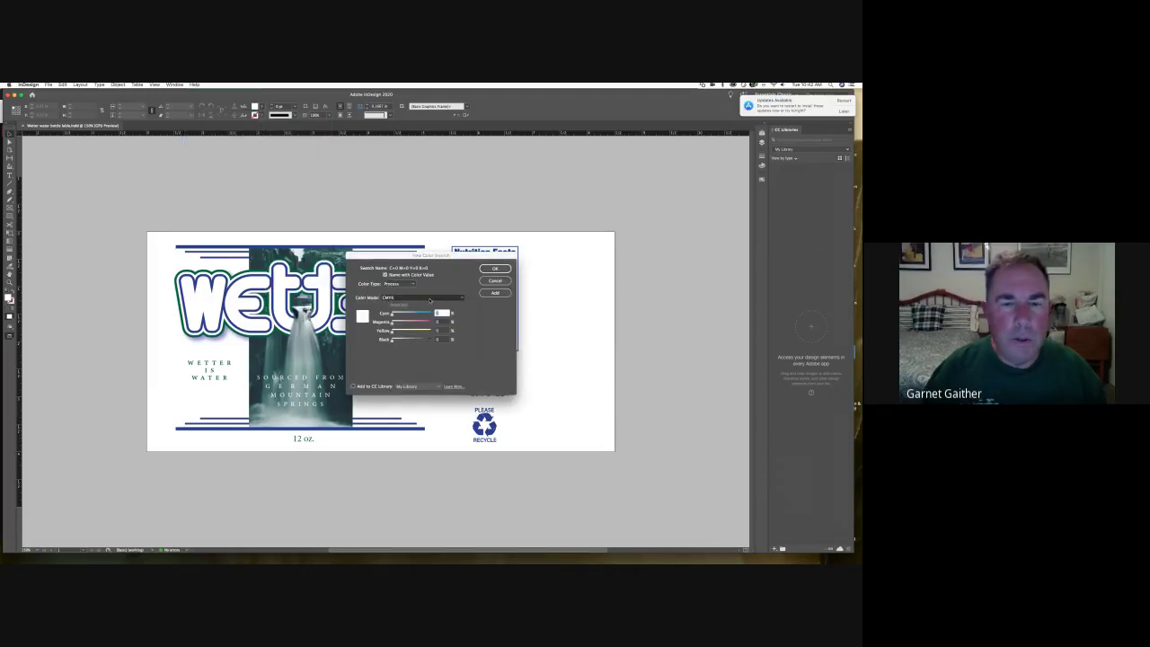
pyautogui.click(431, 300)
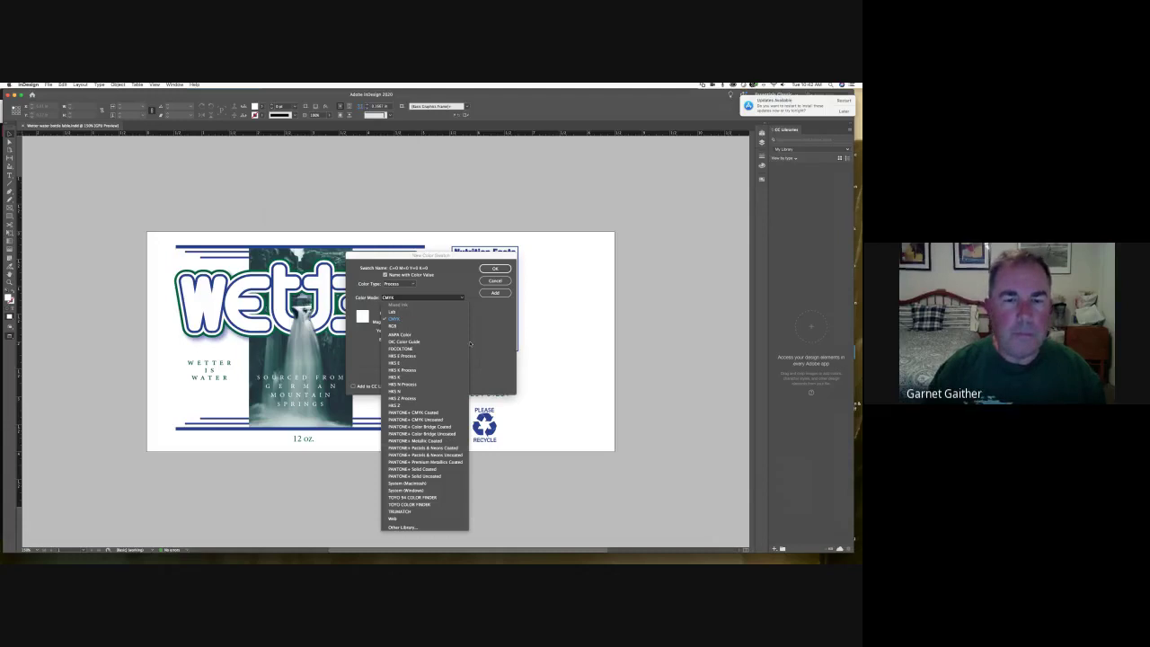
pyautogui.click(504, 282)
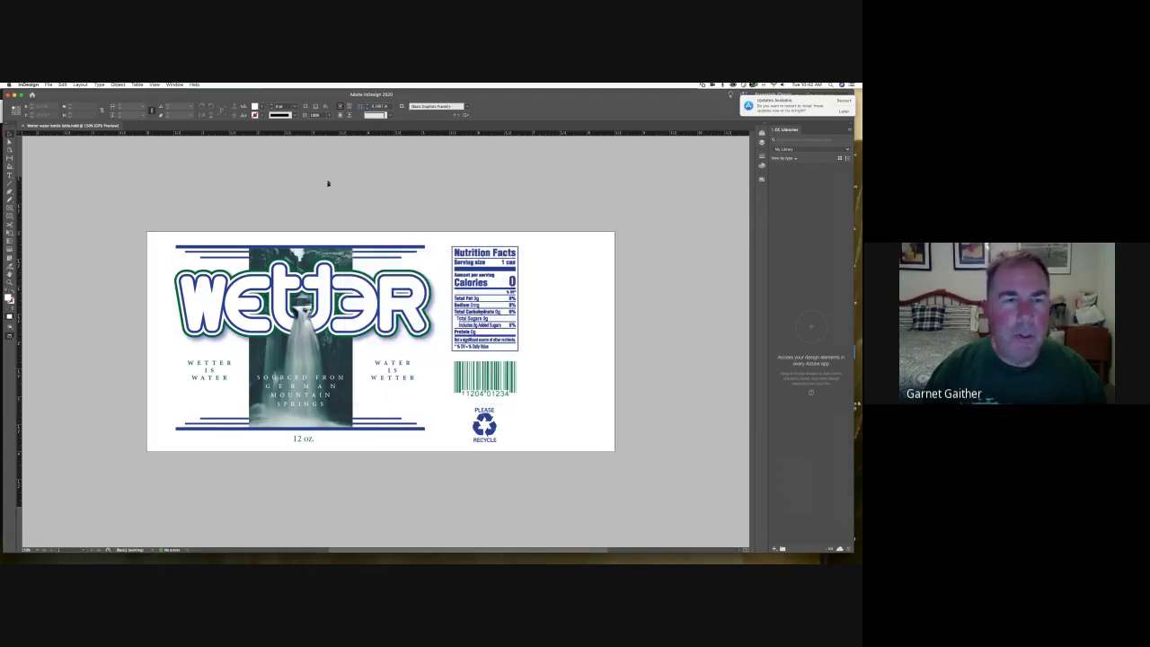
# Step: Look through the label document's fill swatches down to the PANTONE spot colors and close the list
pyautogui.click(137, 84)
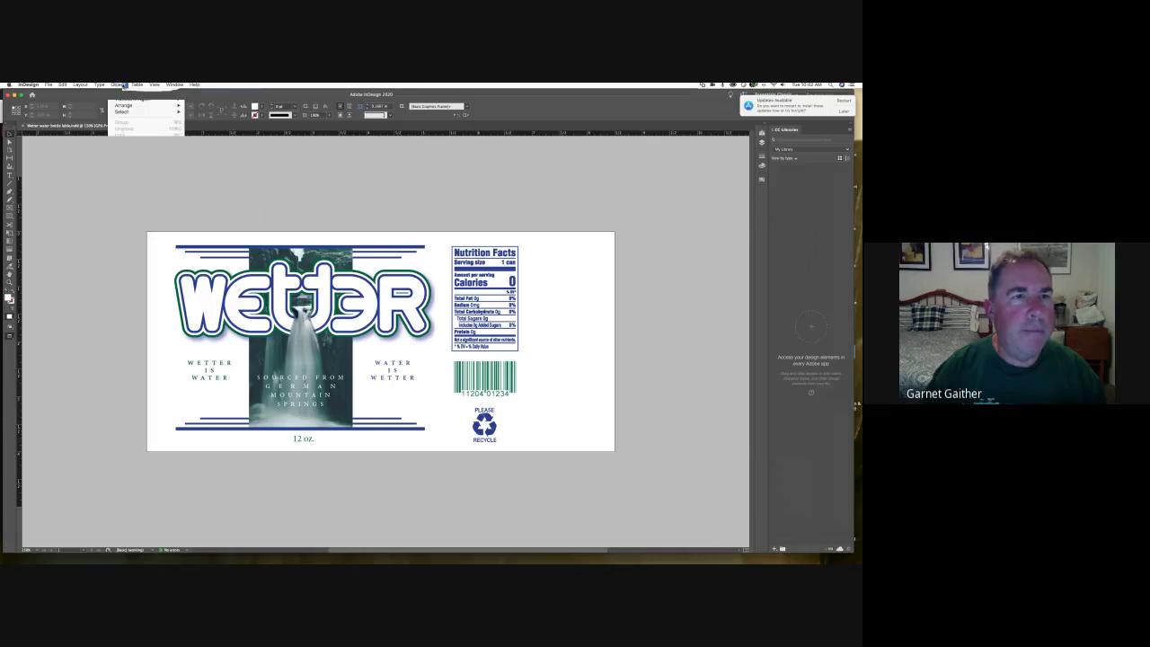
pyautogui.click(153, 84)
pyautogui.click(259, 106)
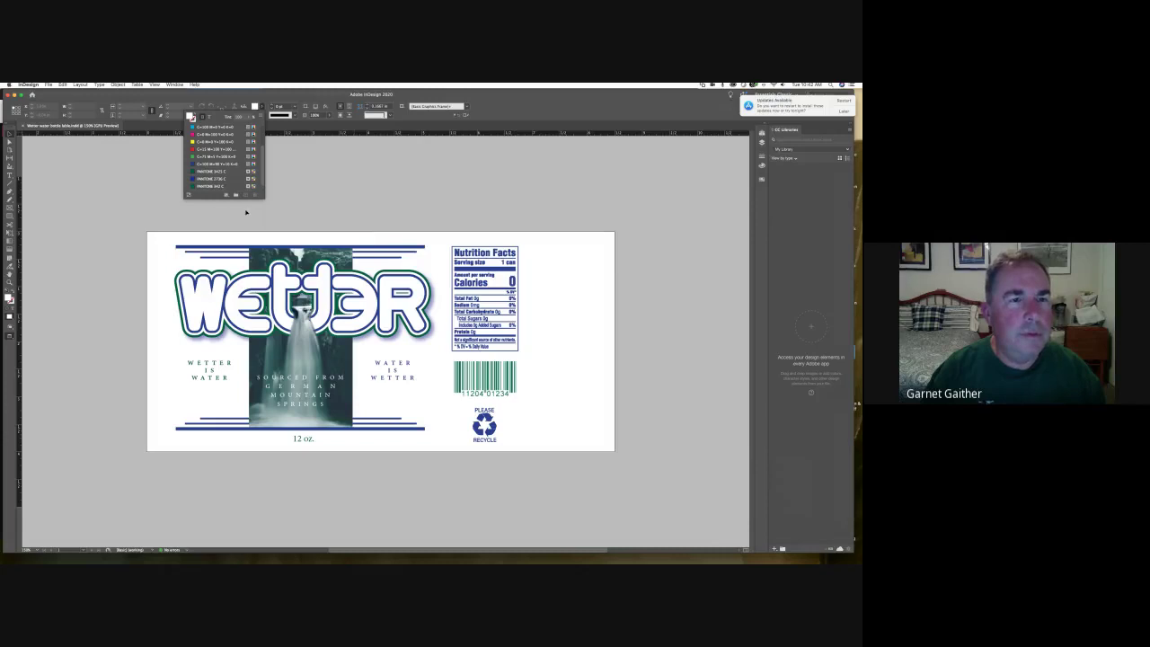
pyautogui.click(361, 175)
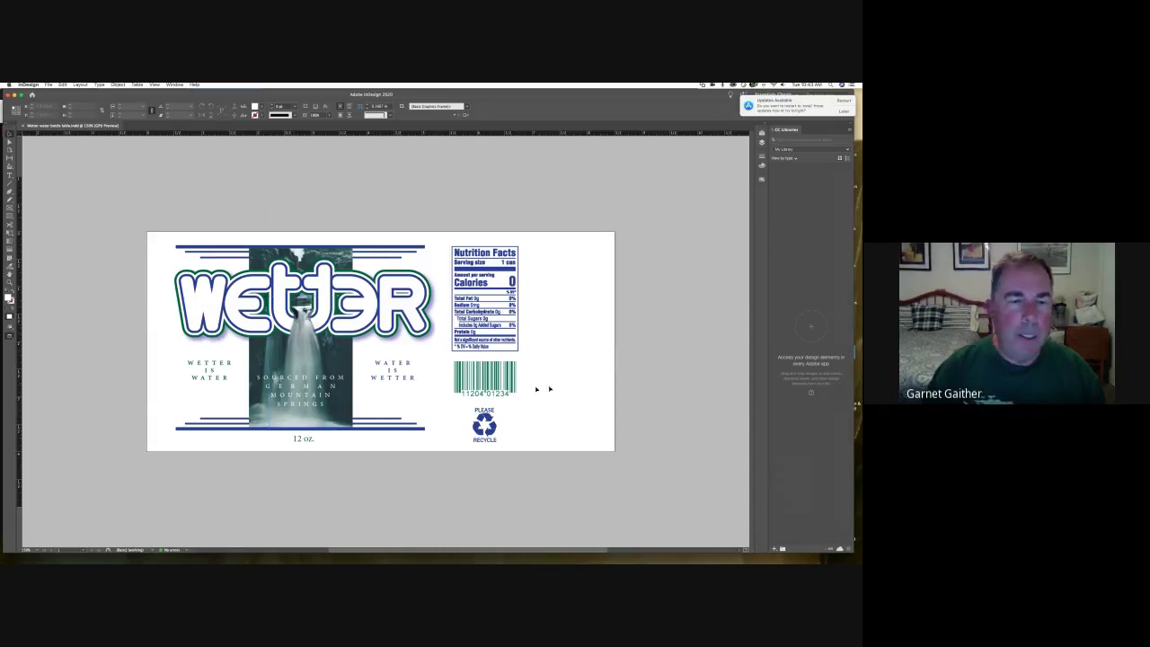
# Step: Select the cascade cutout on the front of the label to examine its placement, and deselect it
pyautogui.click(306, 349)
pyautogui.hscroll(1, 306, 348)
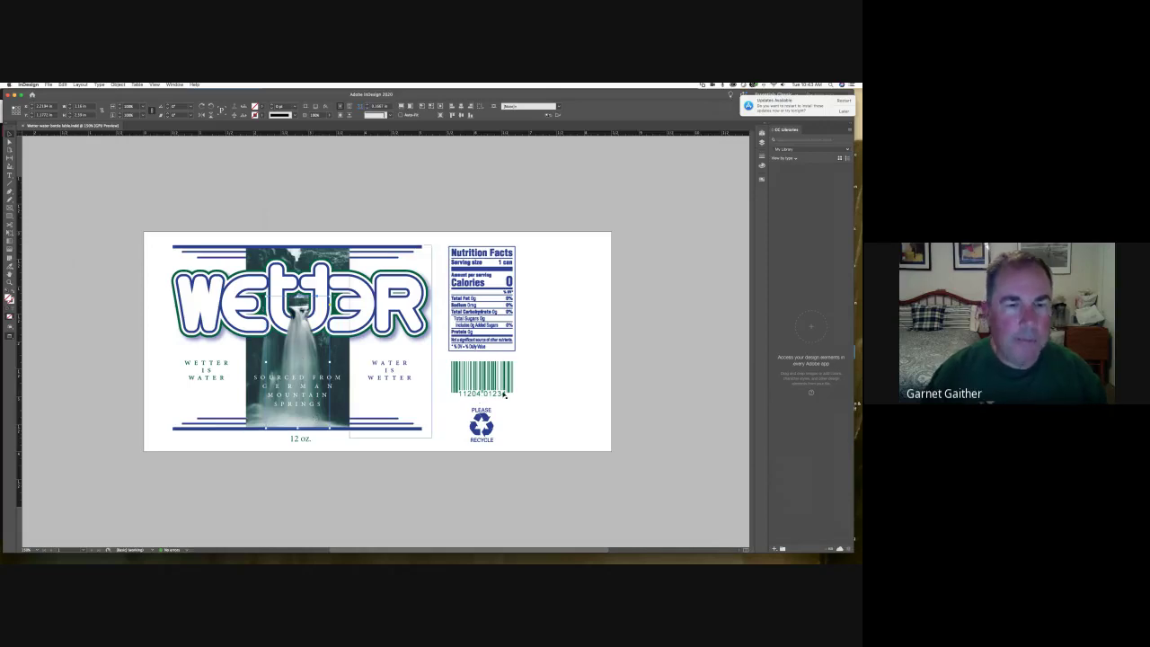
pyautogui.click(558, 386)
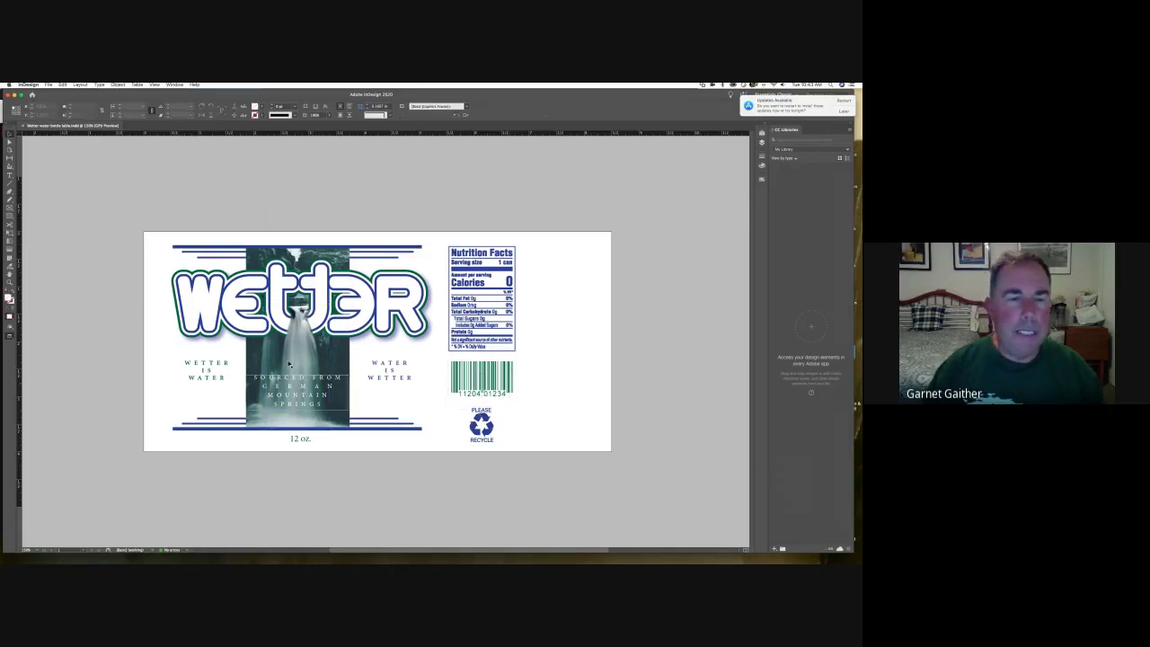
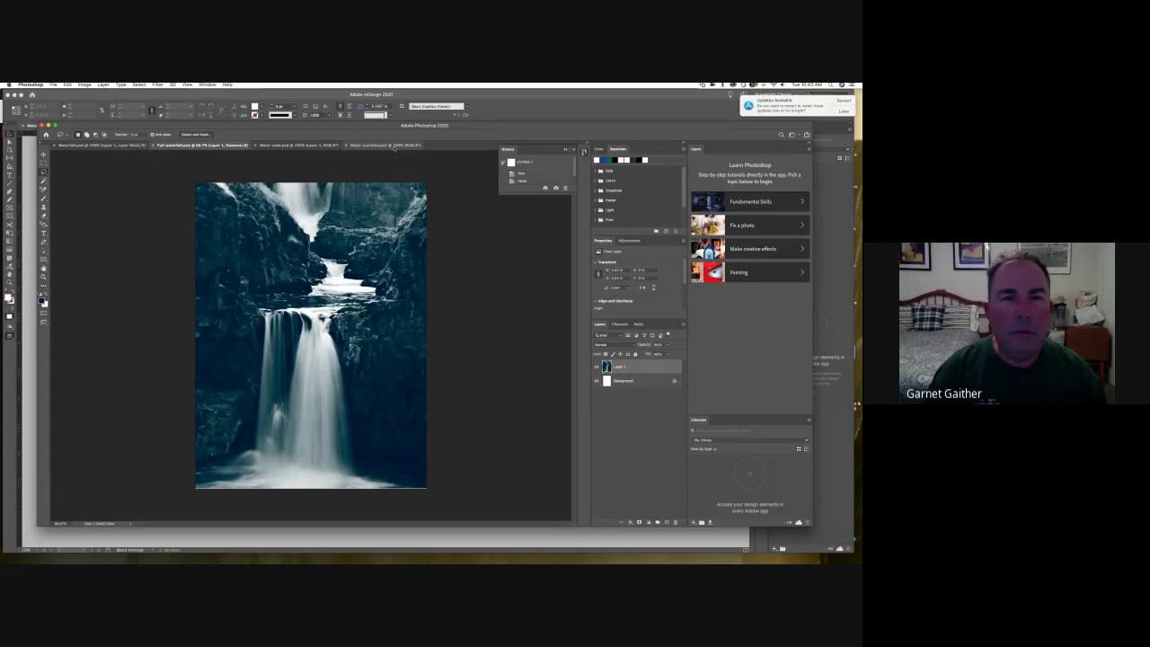
# Step: Switch to the water nutrition document and add a layer mask to the Nutrition Facts layer
pyautogui.click(393, 146)
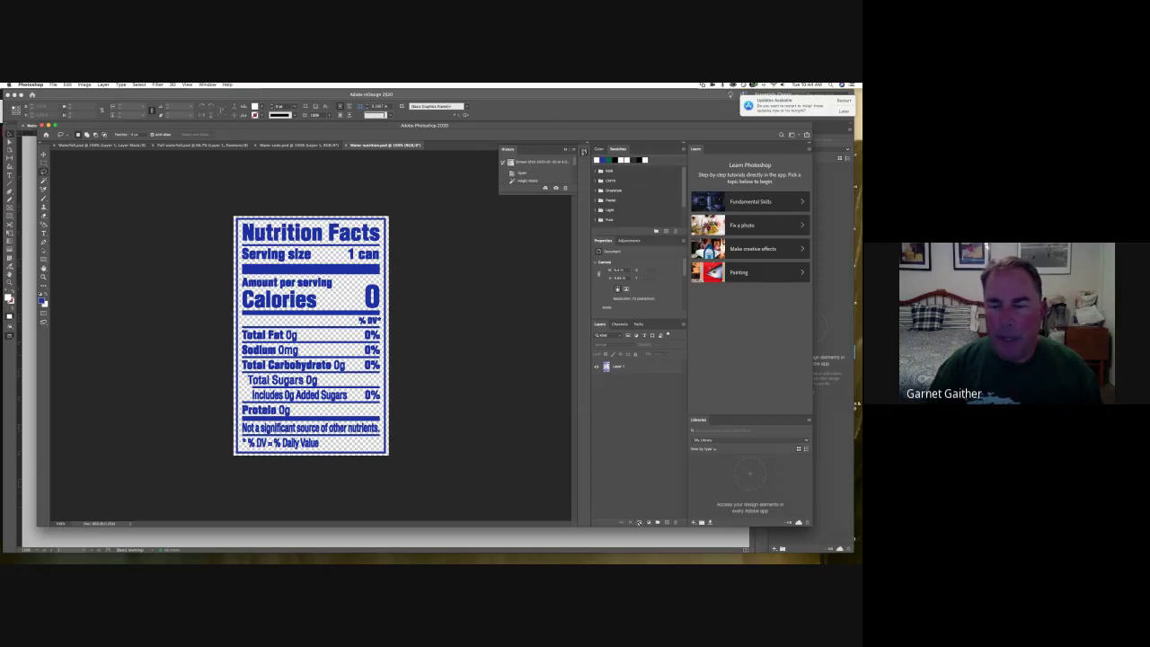
pyautogui.click(641, 369)
pyautogui.hotkey('alt', '.')
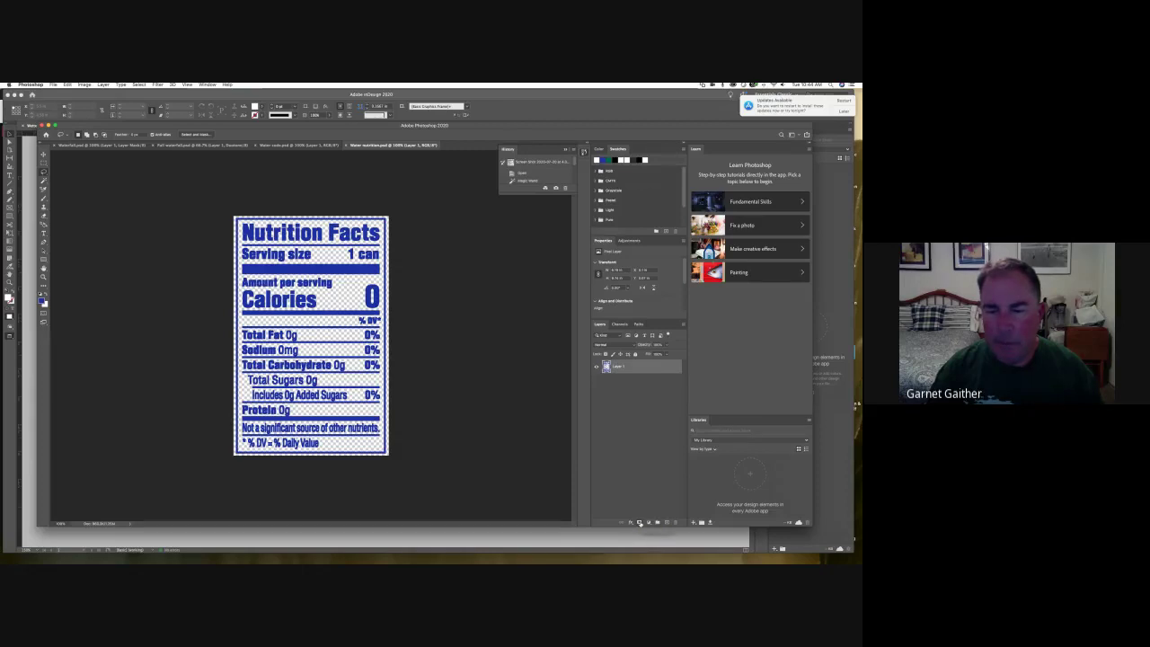
pyautogui.click(640, 523)
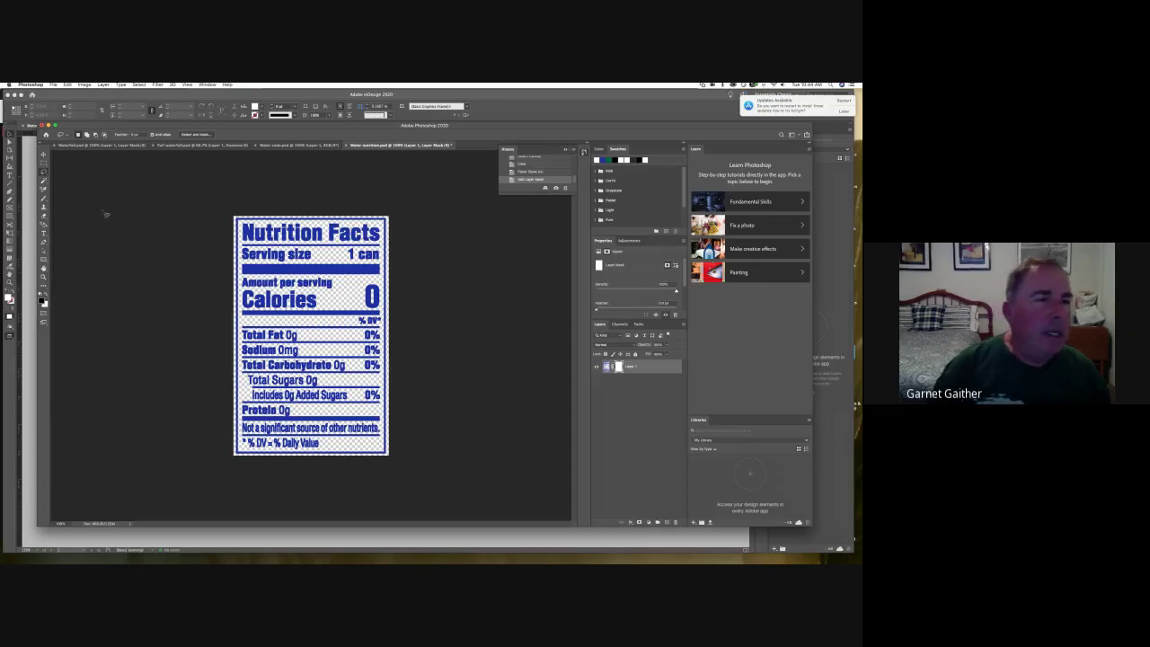
# Step: Try hiding the large 0 beside Calories by brushing black over it on the layer mask
pyautogui.click(44, 199)
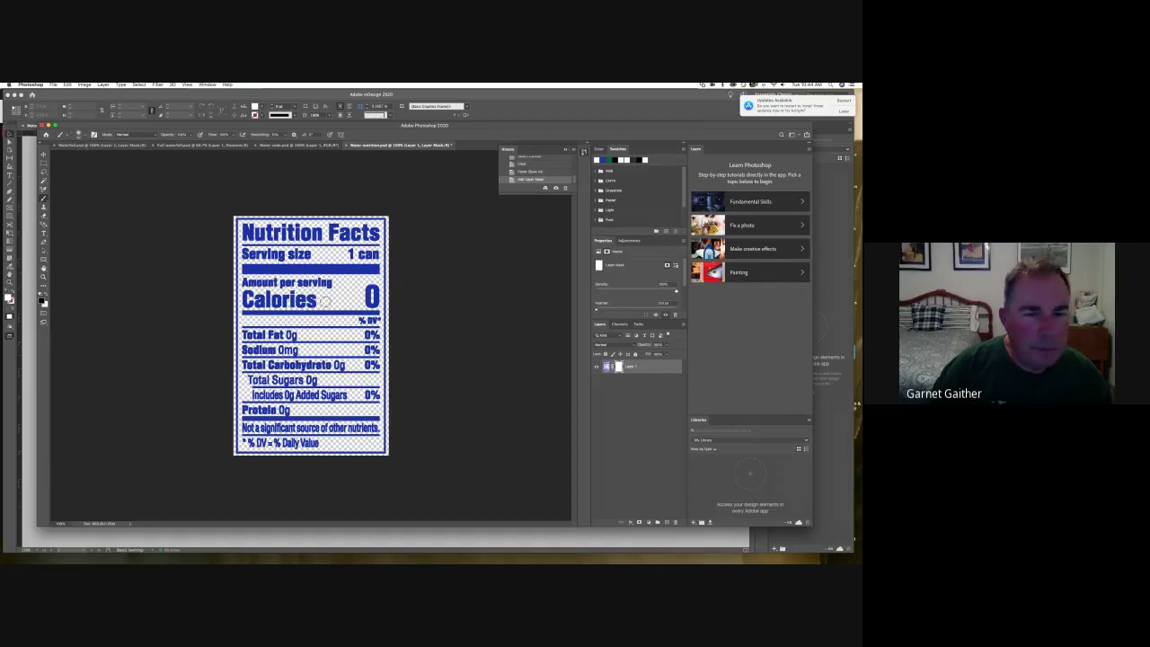
pyautogui.moveTo(374, 290); pyautogui.dragTo(372, 305)
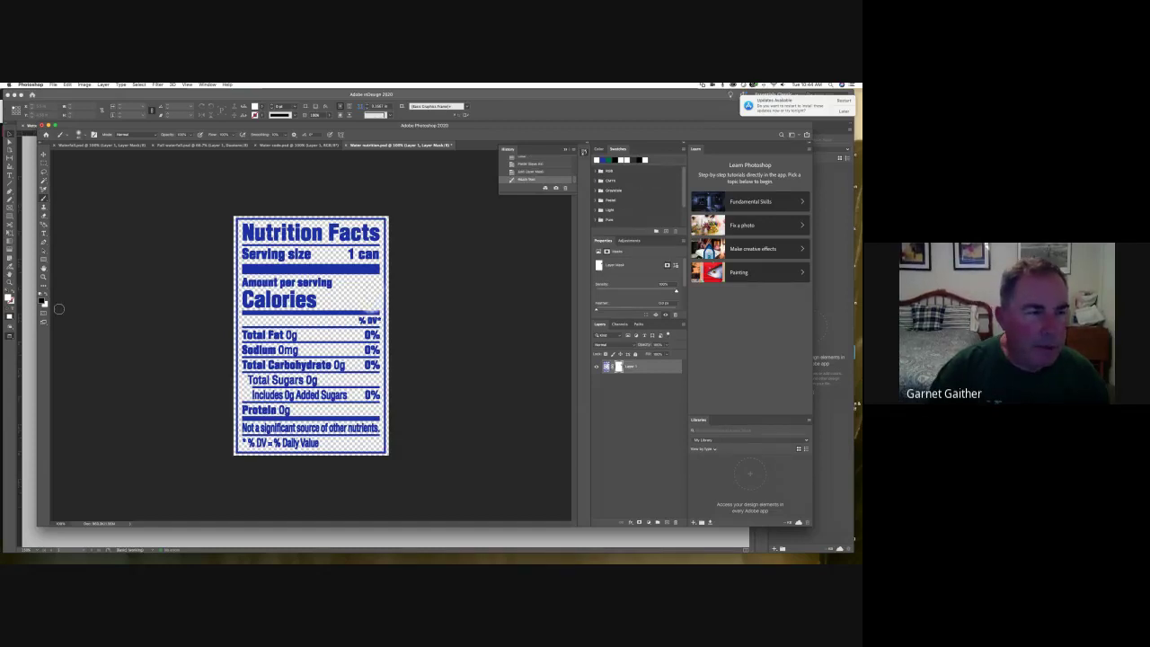
# Step: Check the background color in the Color Picker without changing it, and undo the brush stroke on the mask
pyautogui.click(46, 305)
pyautogui.click(45, 303)
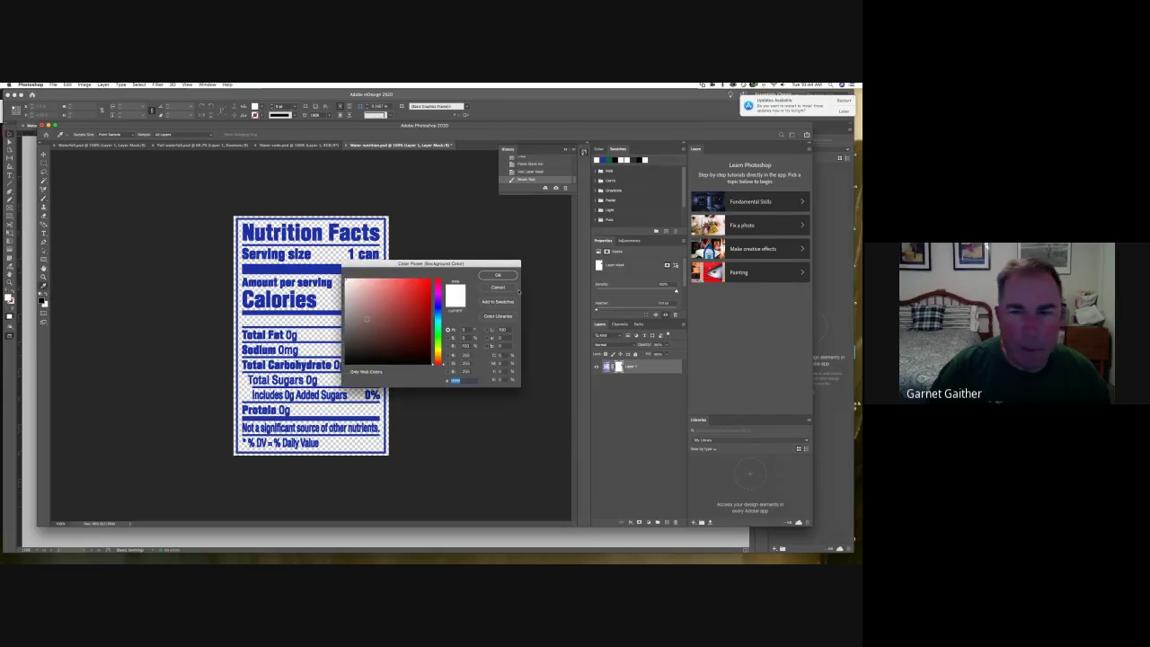
pyautogui.click(499, 288)
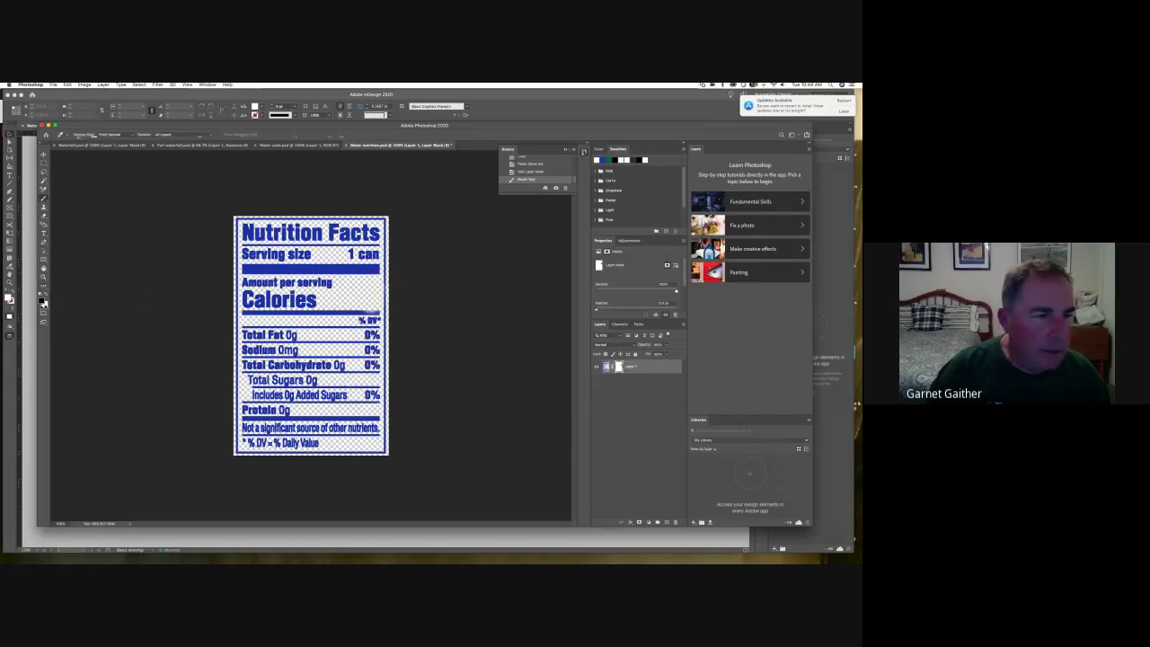
pyautogui.click(45, 303)
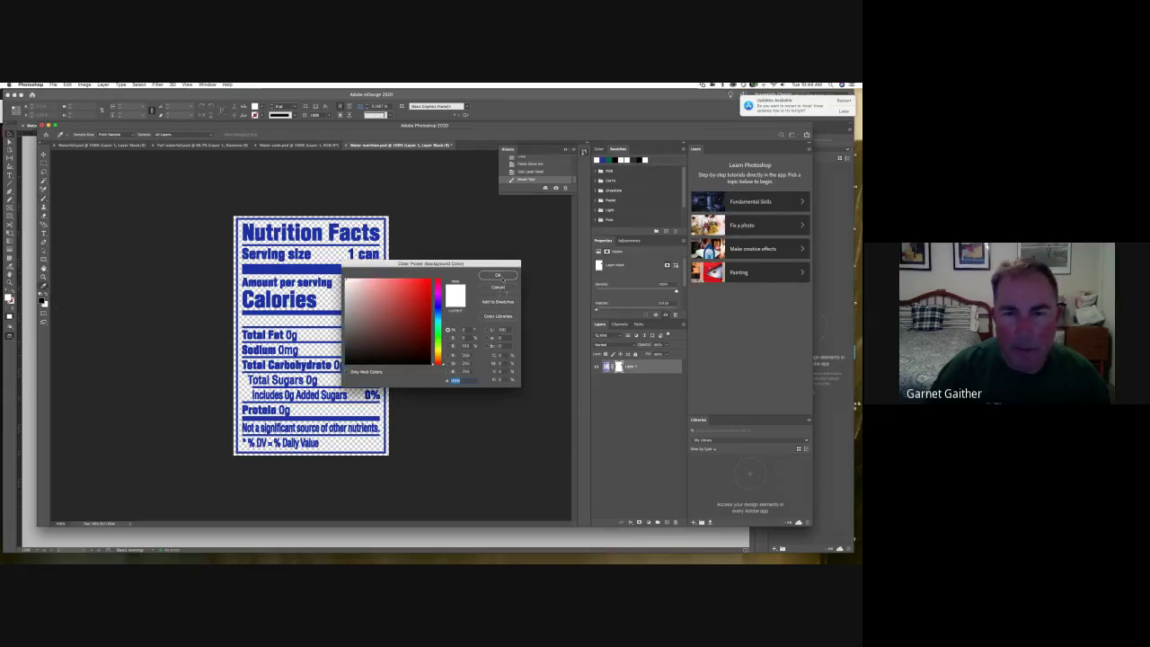
pyautogui.click(499, 288)
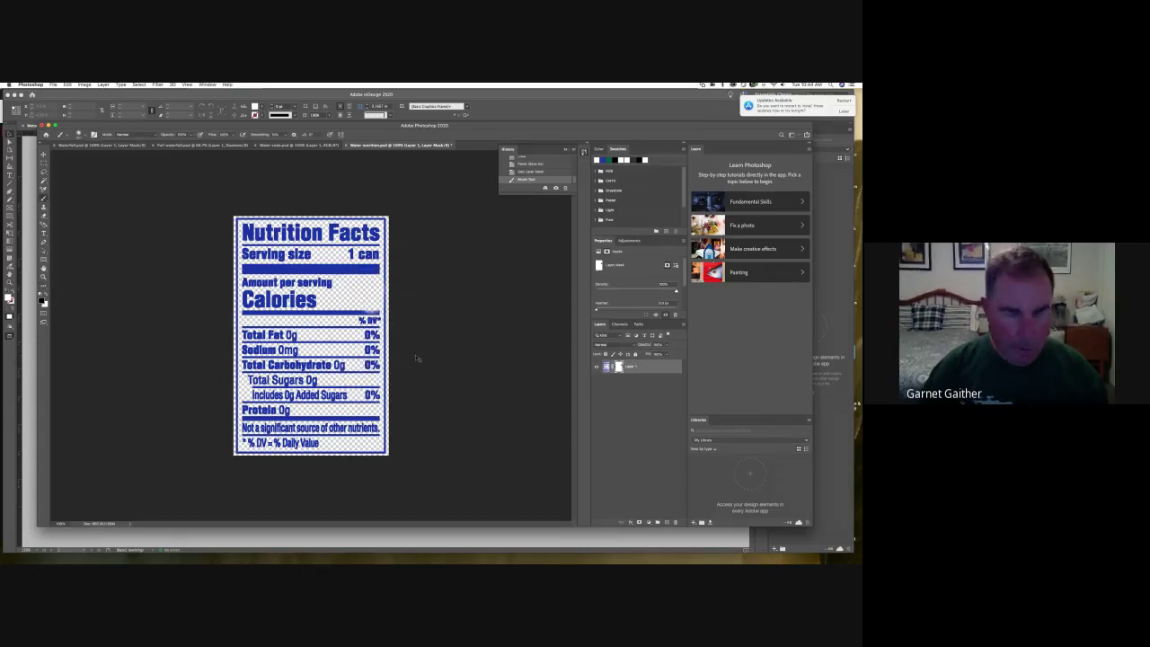
pyautogui.press('super+z')
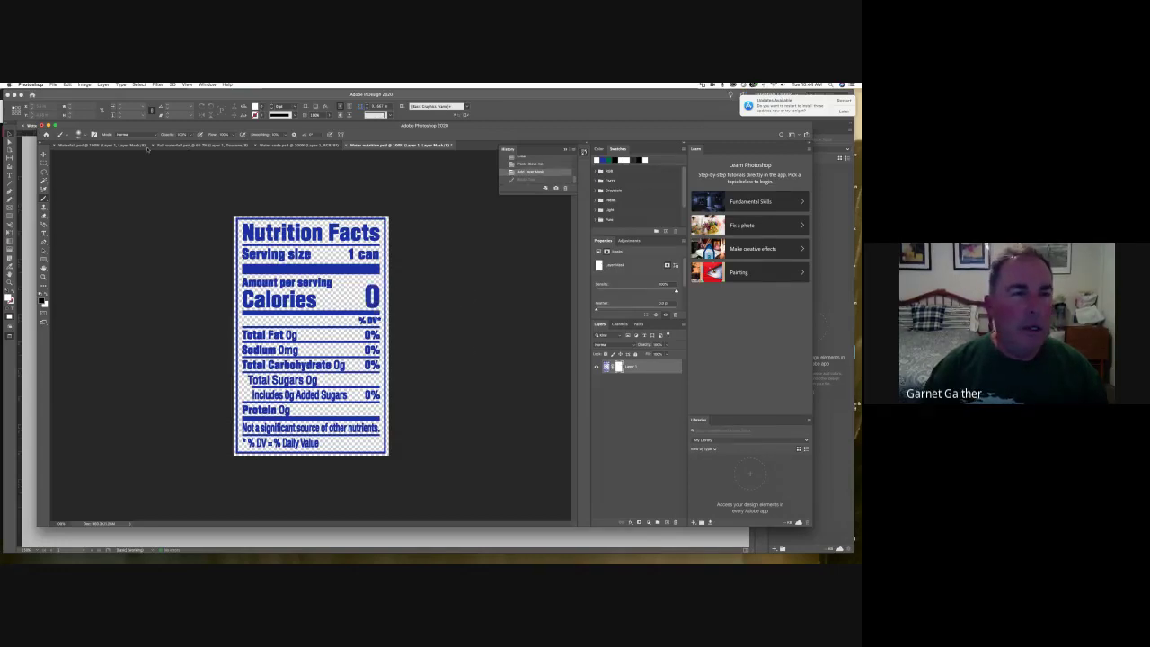
# Step: Return to the bottle label in InDesign to view it, and switch to the Wetter text document in Illustrator
pyautogui.click(31, 173)
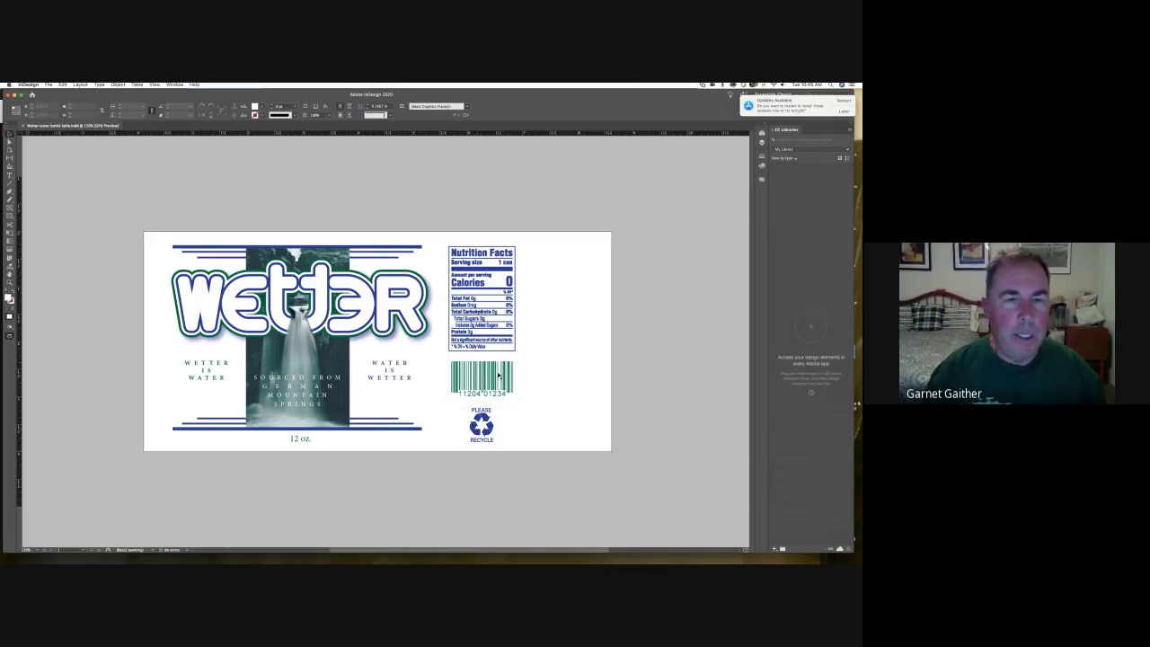
pyautogui.hscroll(1, 386, 396)
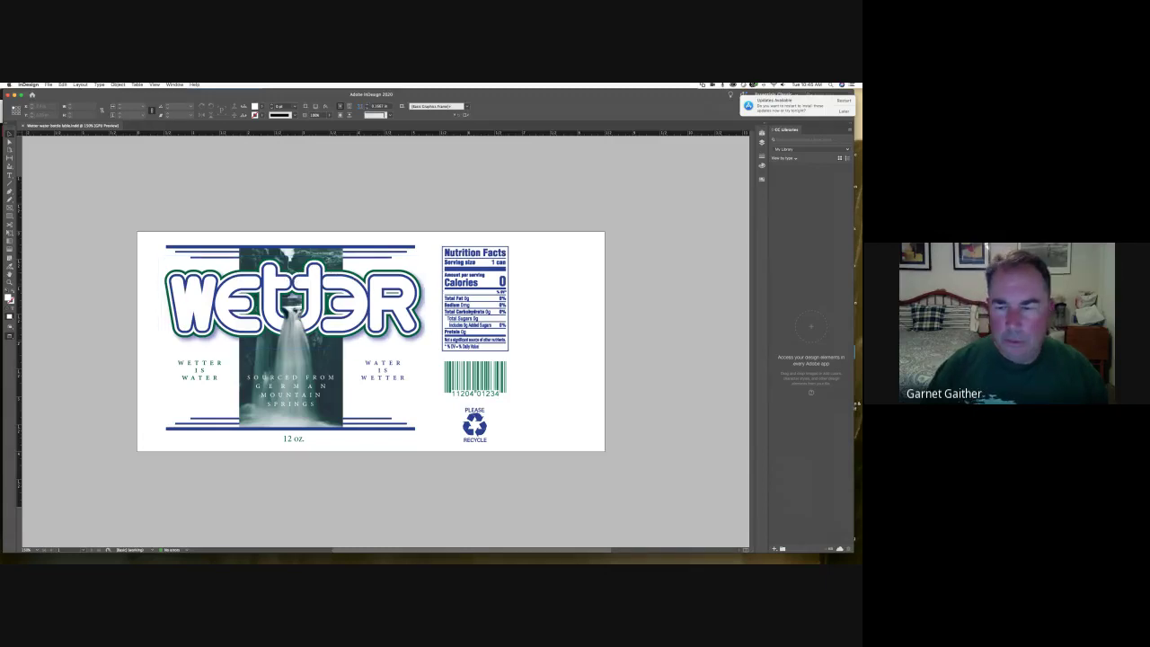
pyautogui.moveTo(661, 555)
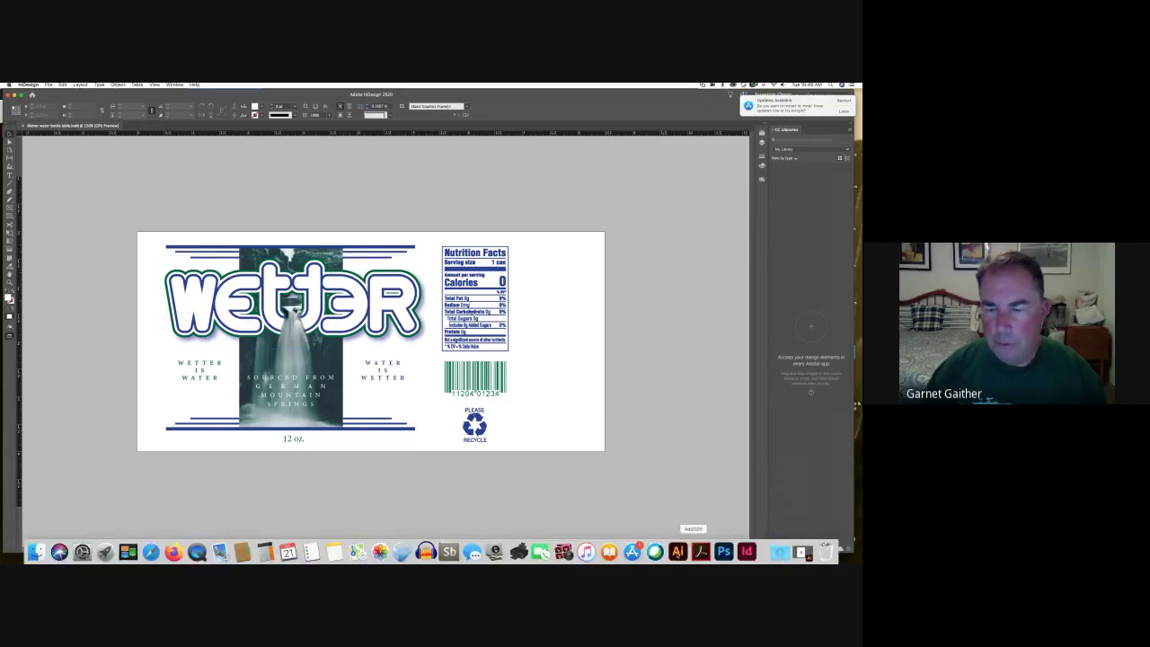
pyautogui.click(679, 551)
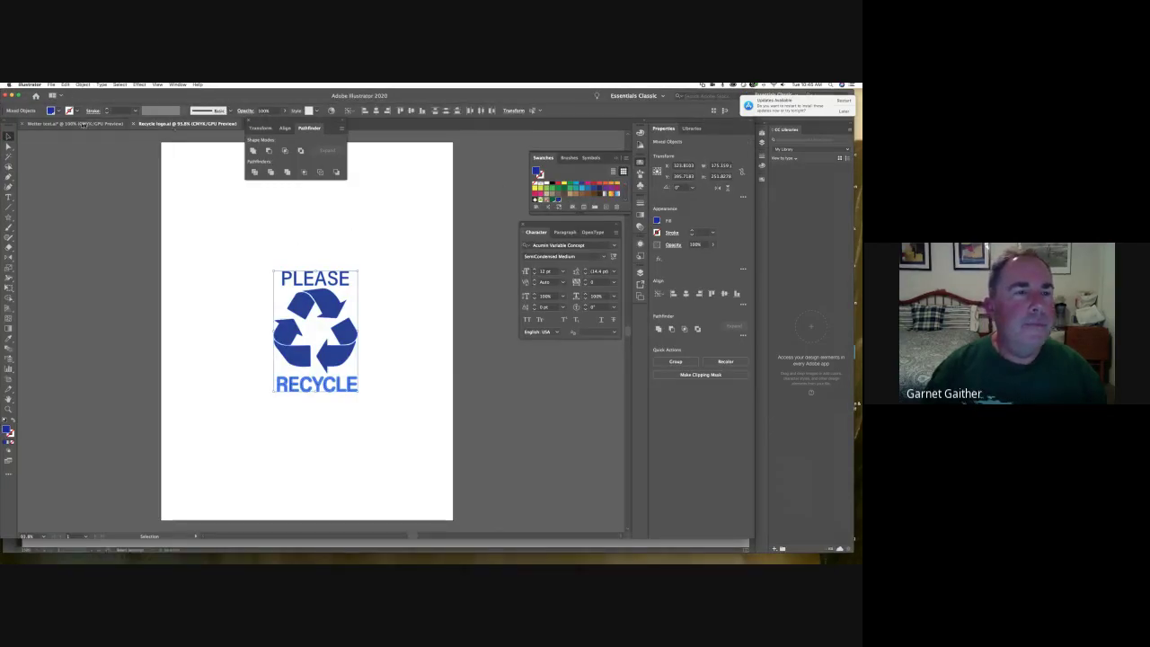
pyautogui.click(67, 127)
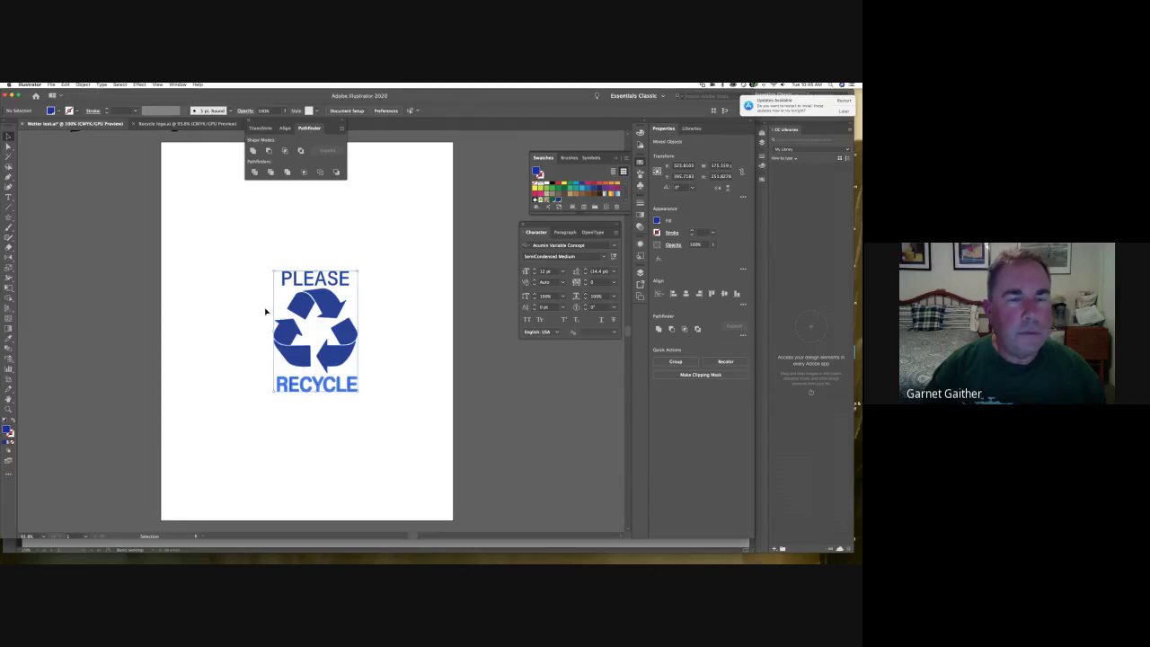
pyautogui.scroll(2, 342, 354)
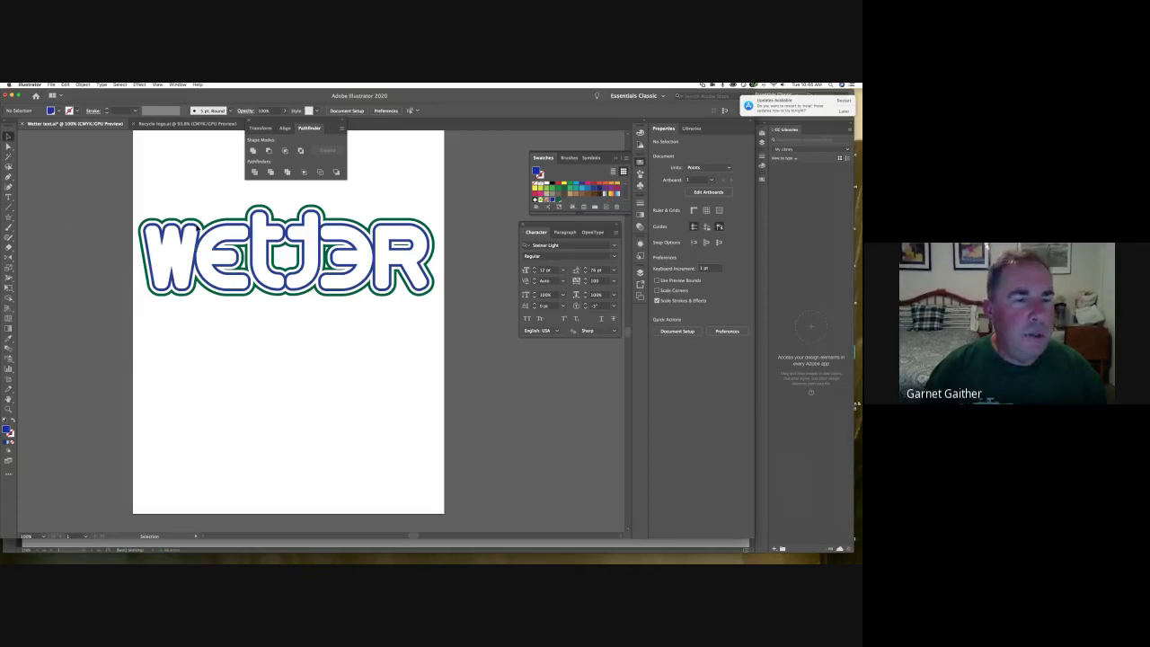
# Step: Add a line of point text reading "wetter" in the blank area below the Wetter logo
pyautogui.press('t')
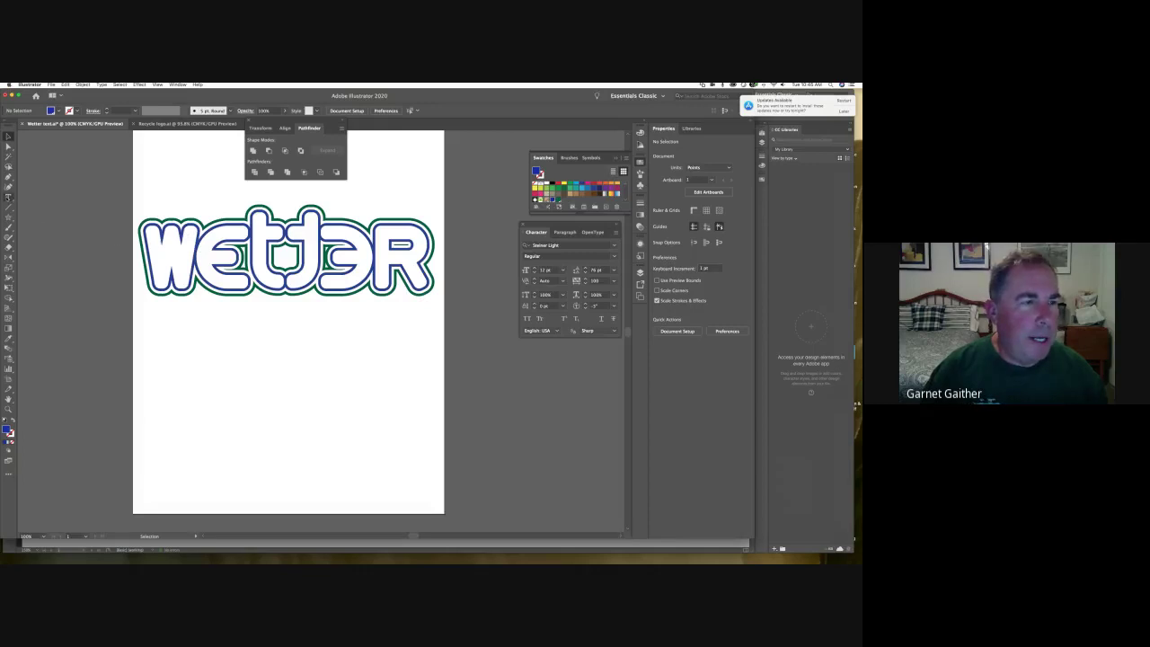
pyautogui.click(283, 376)
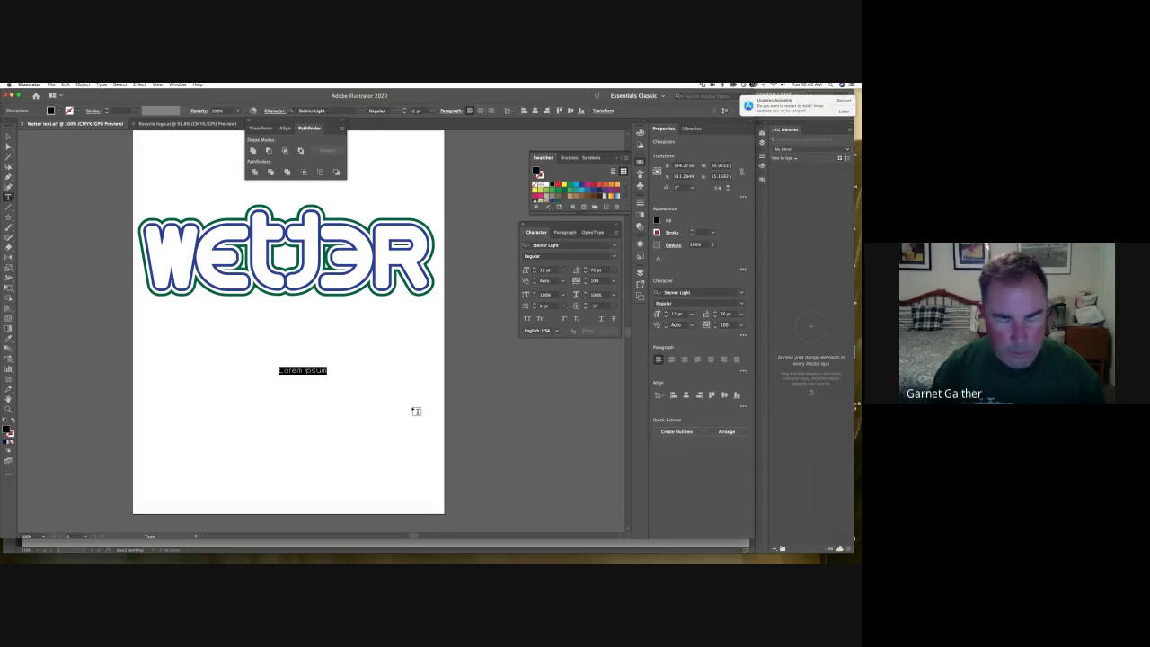
pyautogui.write('wetter')
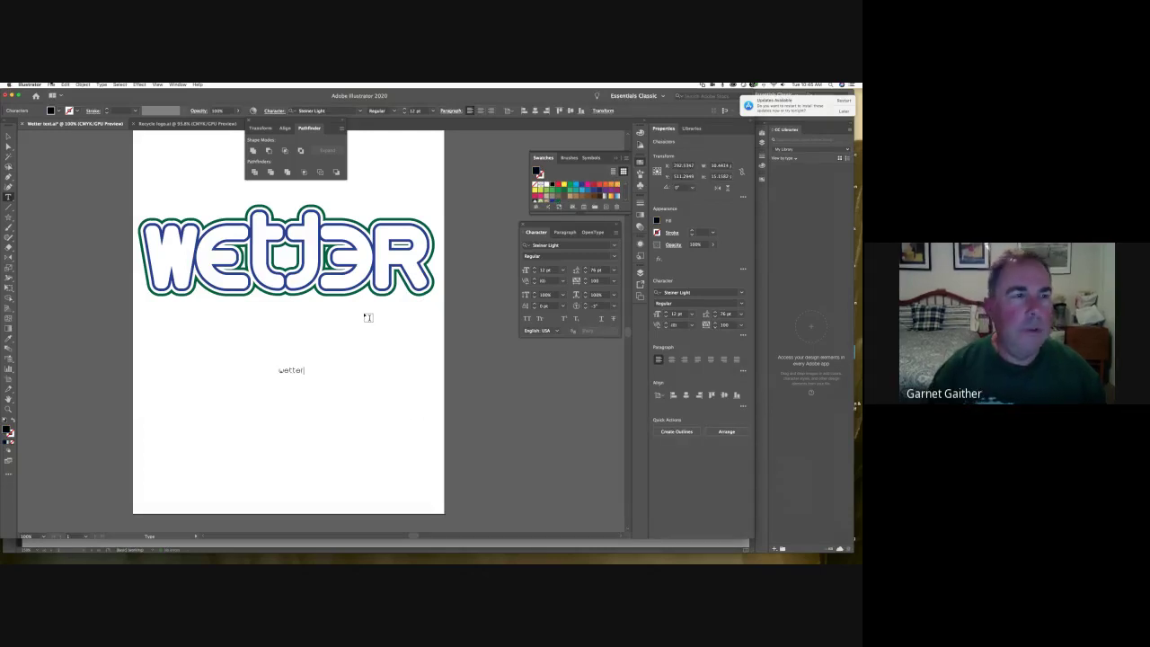
pyautogui.press('Escape')
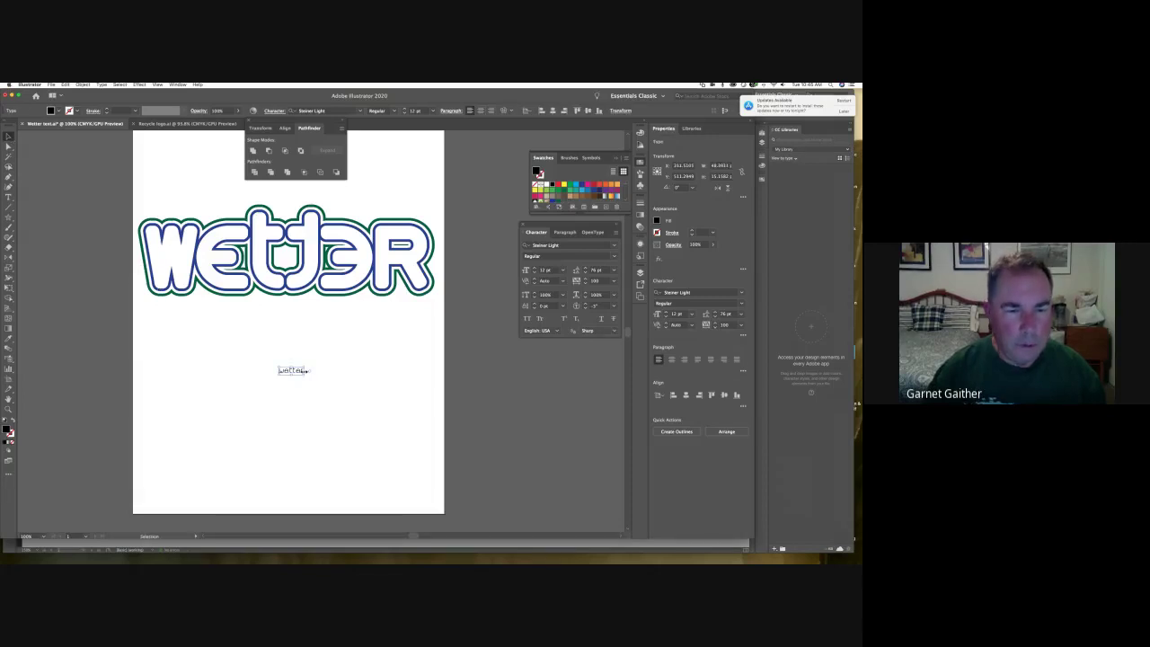
# Step: Duplicate the "wetter" text directly beneath the original and change the copy's case to UPPERCASE
pyautogui.moveTo(298, 372); pyautogui.dragTo(304, 391)
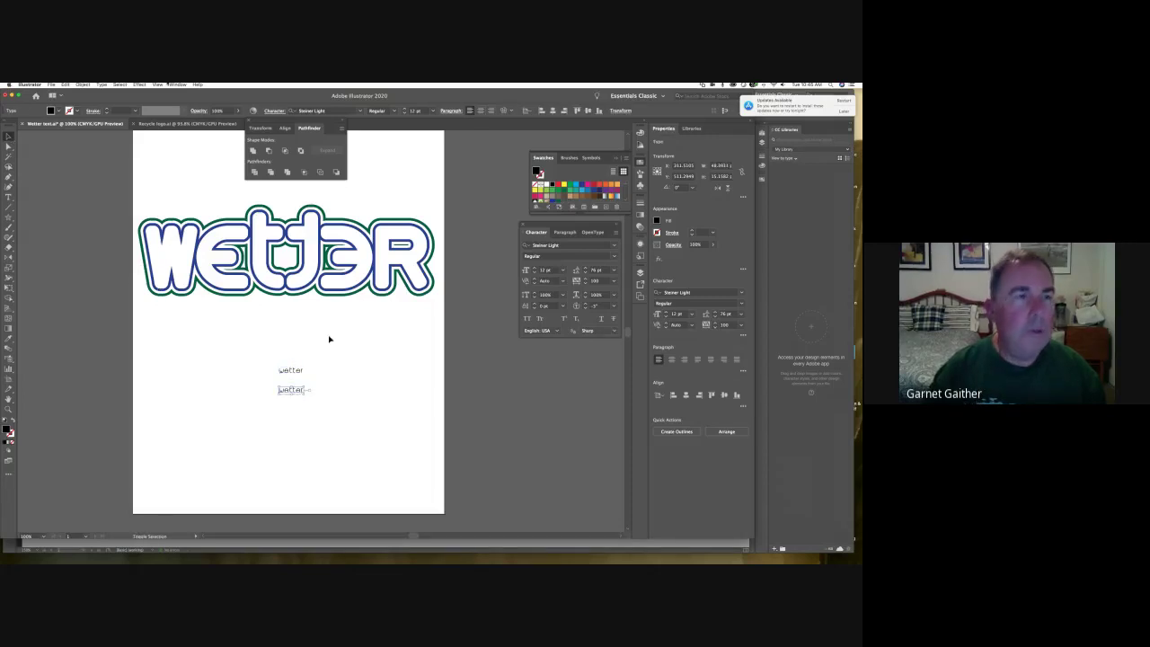
pyautogui.click(101, 84)
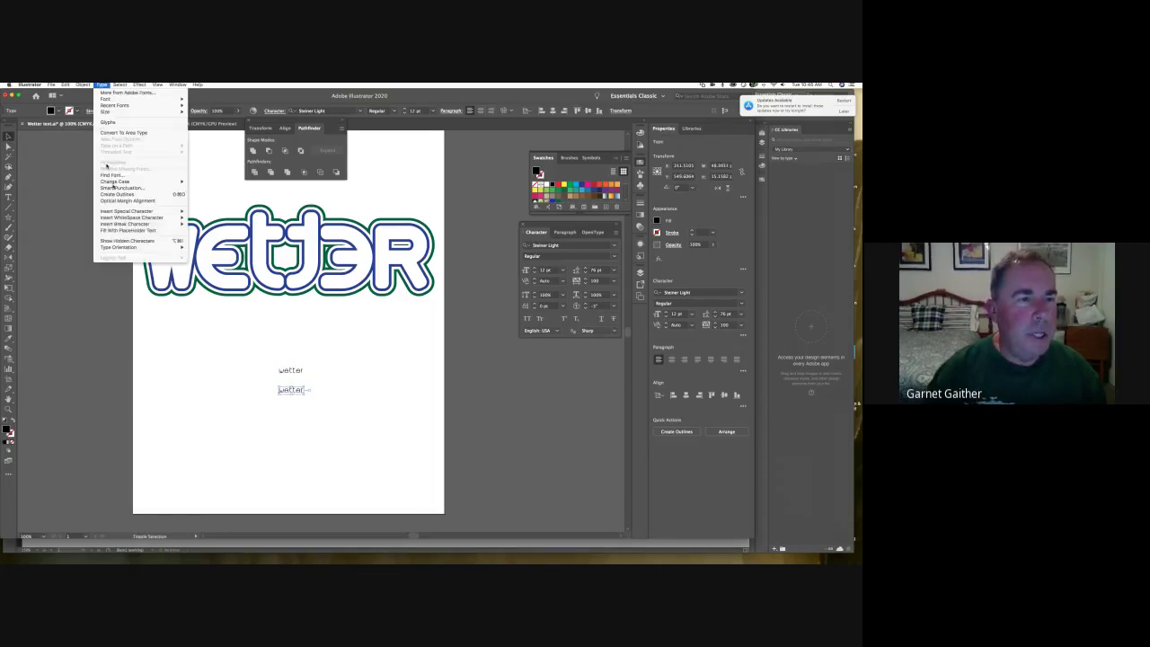
pyautogui.moveTo(115, 181)
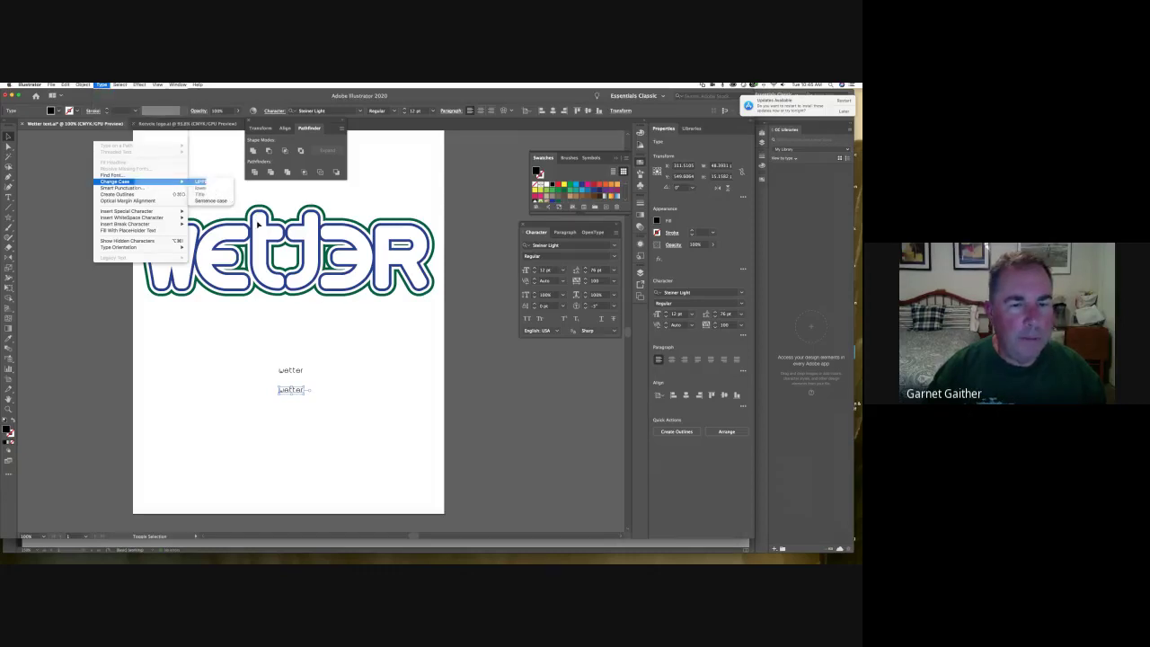
pyautogui.click(200, 181)
# Step: Enlarge the lowercase and uppercase lines together to about 62 pt and set their character rotation to 0°
pyautogui.moveTo(318, 403); pyautogui.dragTo(273, 364)
pyautogui.moveTo(413, 453); pyautogui.dragTo(413, 444)
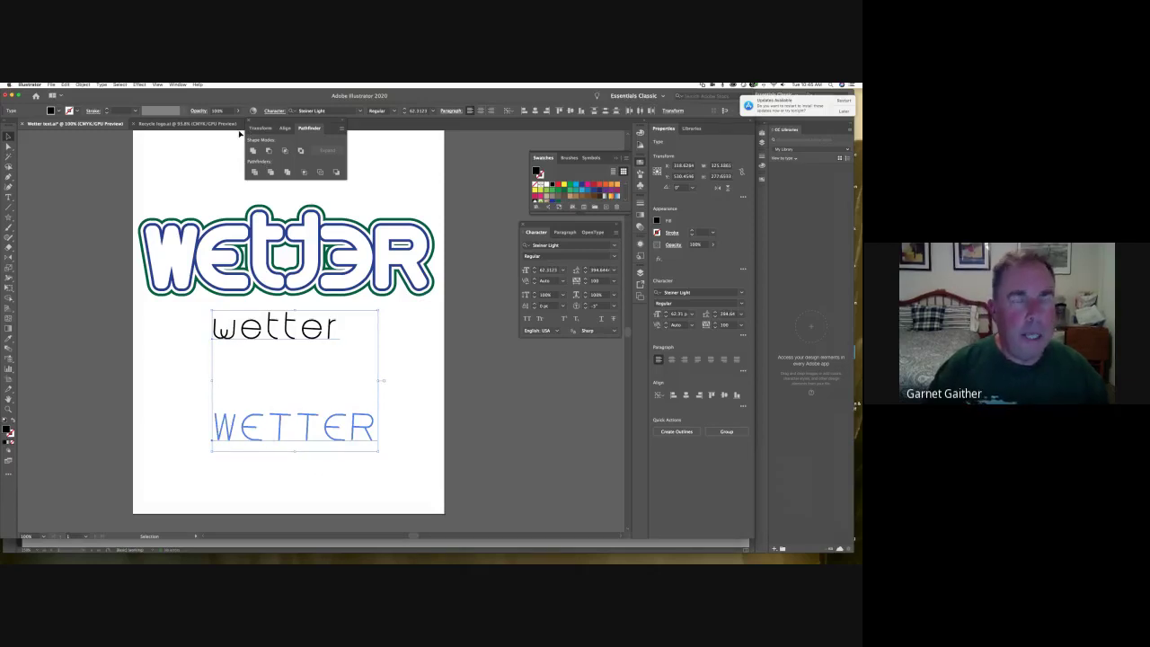
pyautogui.press('super+t')
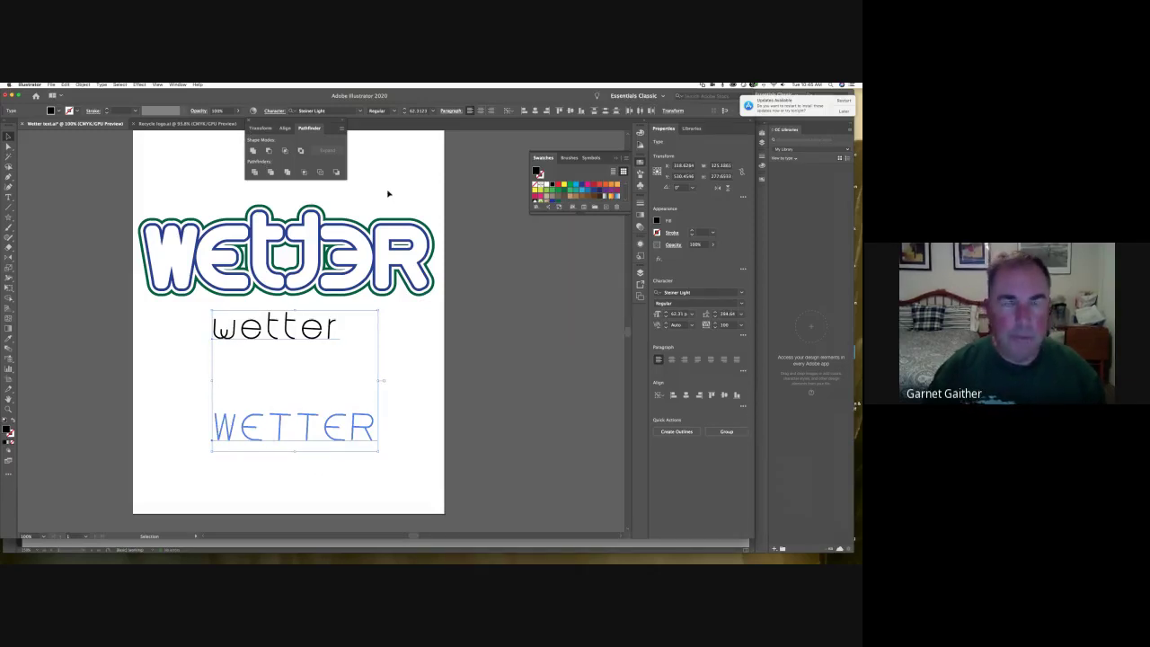
pyautogui.press('super+t')
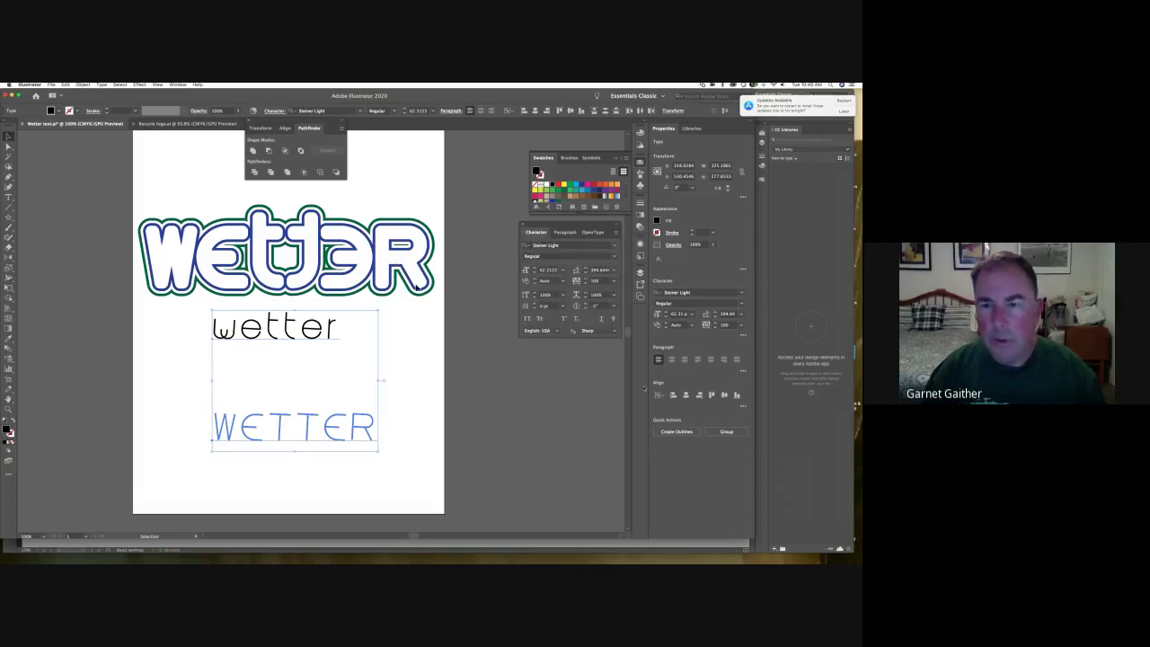
pyautogui.click(597, 307)
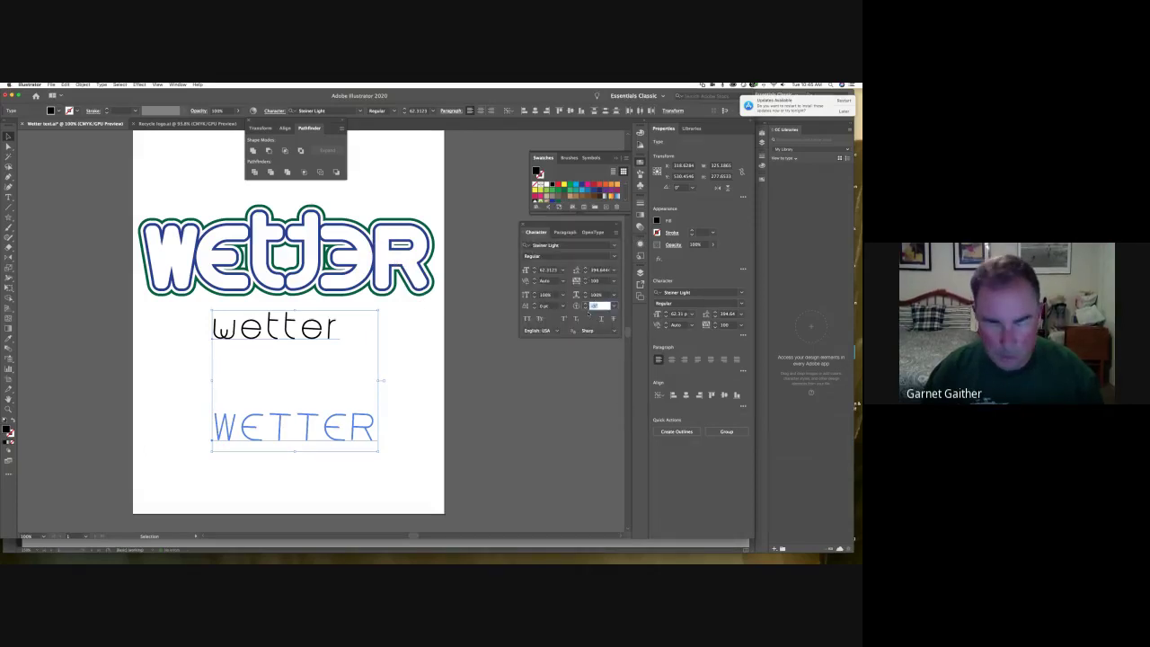
pyautogui.write('9')
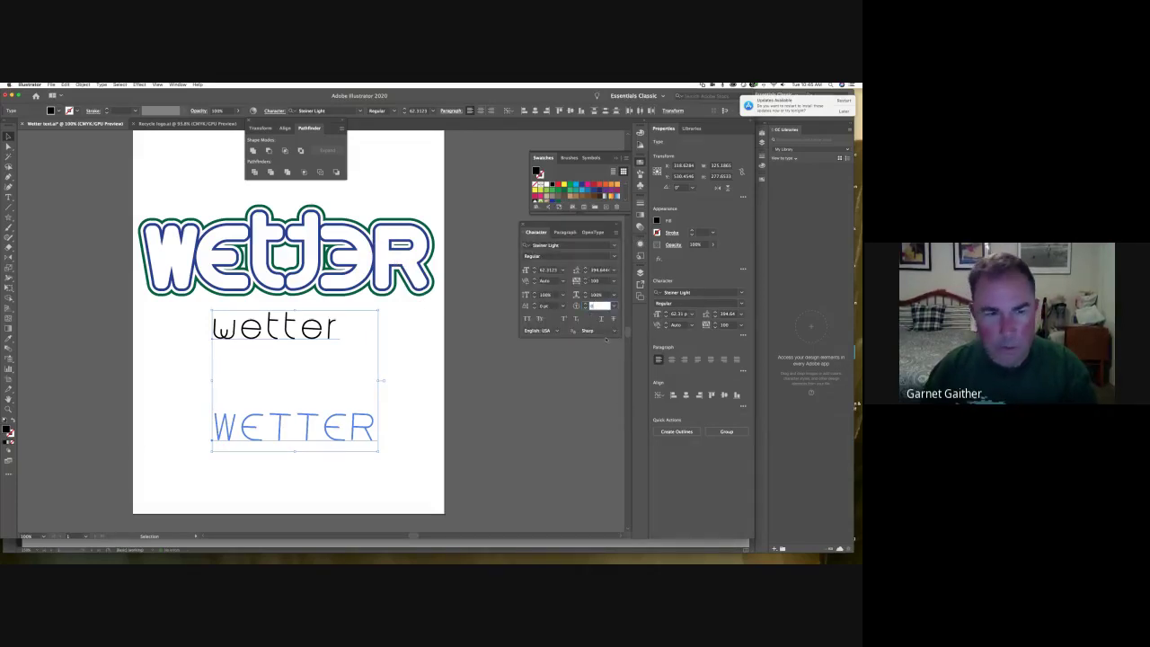
pyautogui.press('Return')
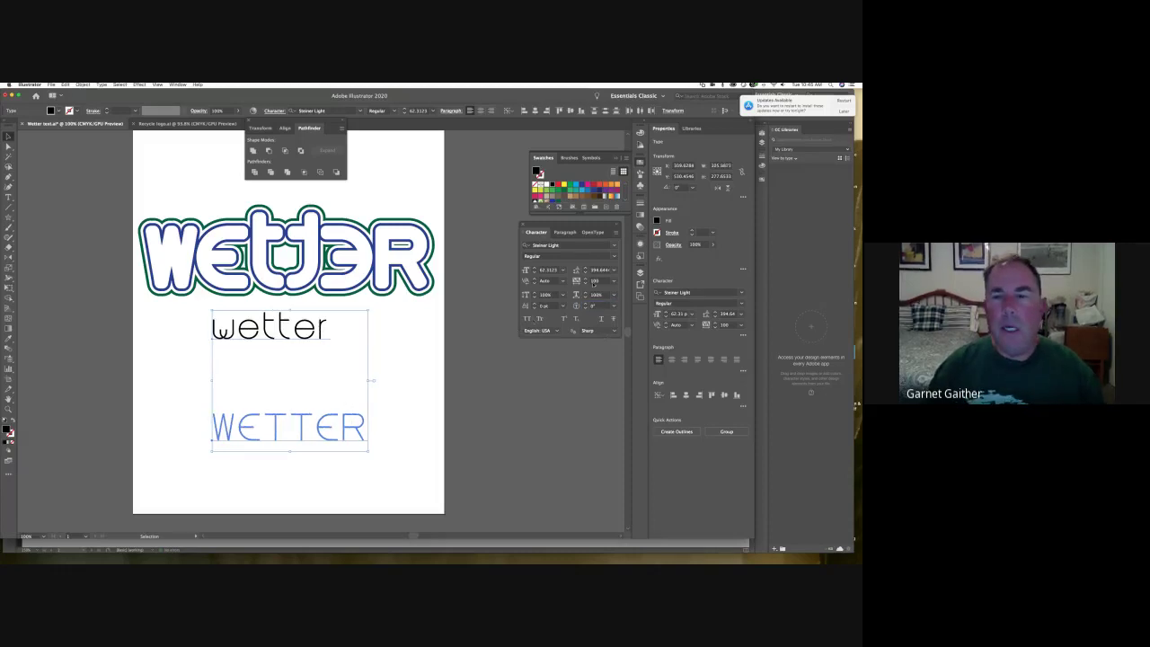
# Step: Move the uppercase WETTER line up so it sits just under the lowercase line
pyautogui.click(594, 281)
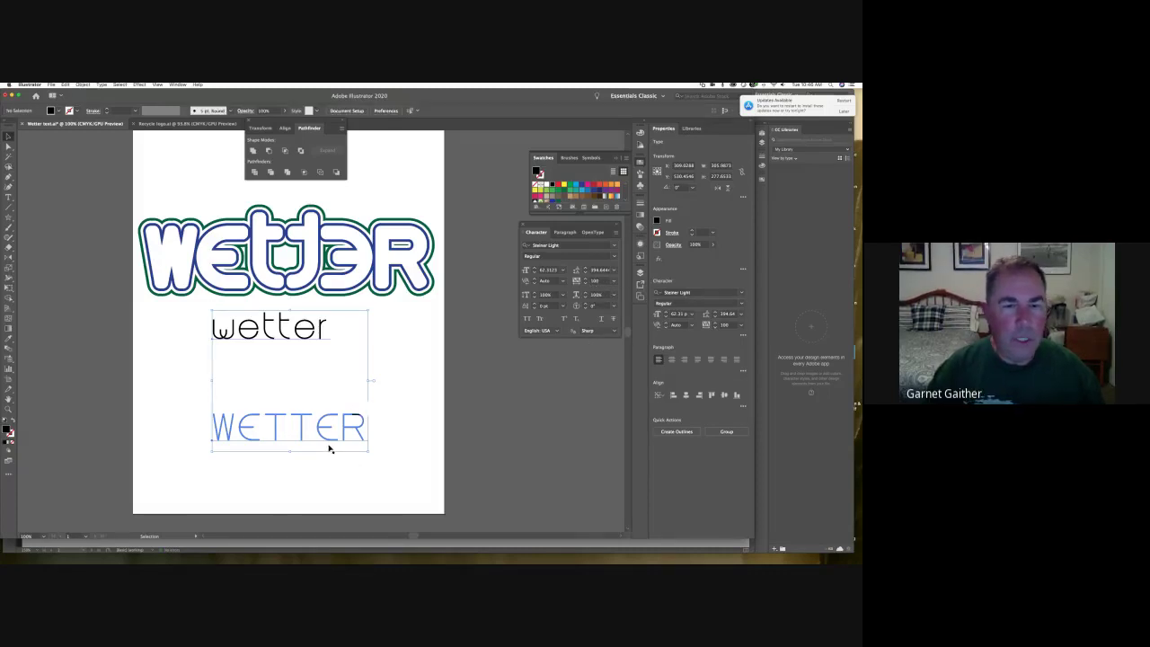
pyautogui.click(331, 442)
pyautogui.moveTo(310, 428); pyautogui.dragTo(288, 365)
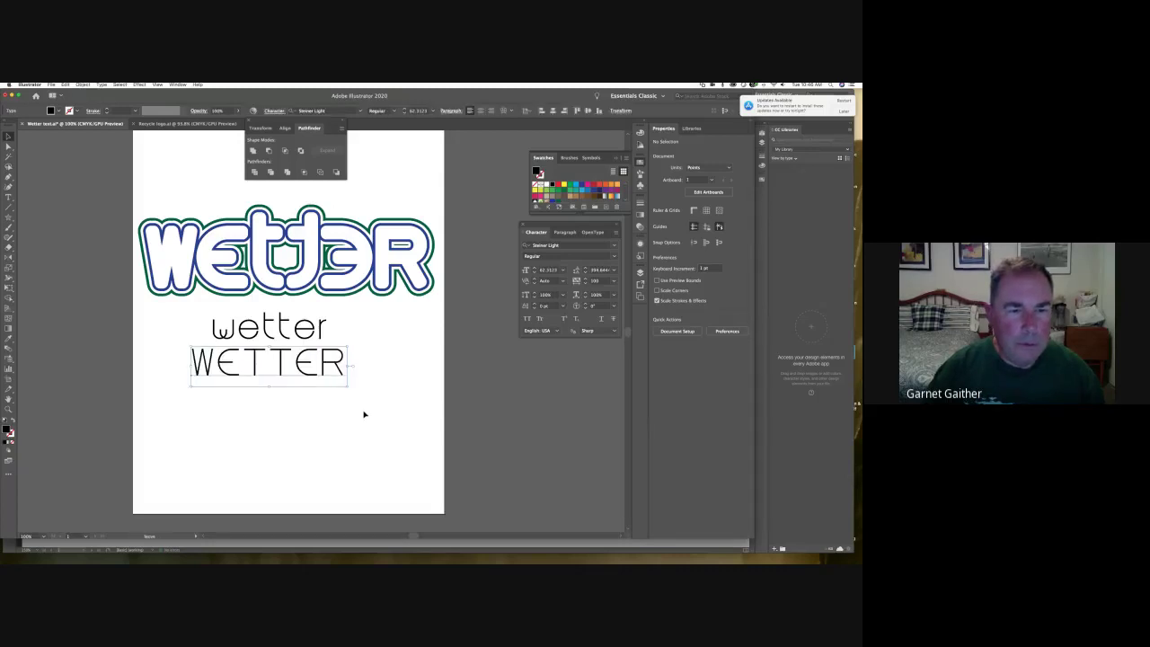
# Step: Move both text lines together to the lower part of the artboard and enlarge them to about 106.5 pt
pyautogui.keyDown('shift'); pyautogui.click(223, 331); pyautogui.keyUp('shift')
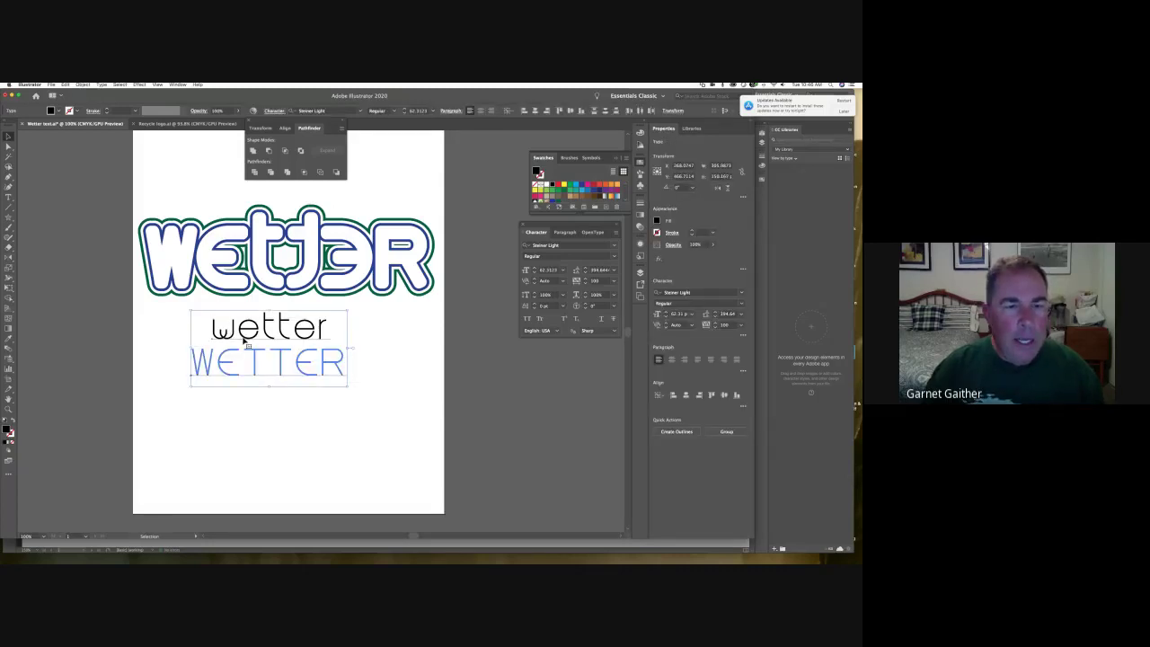
pyautogui.moveTo(248, 339); pyautogui.dragTo(267, 412)
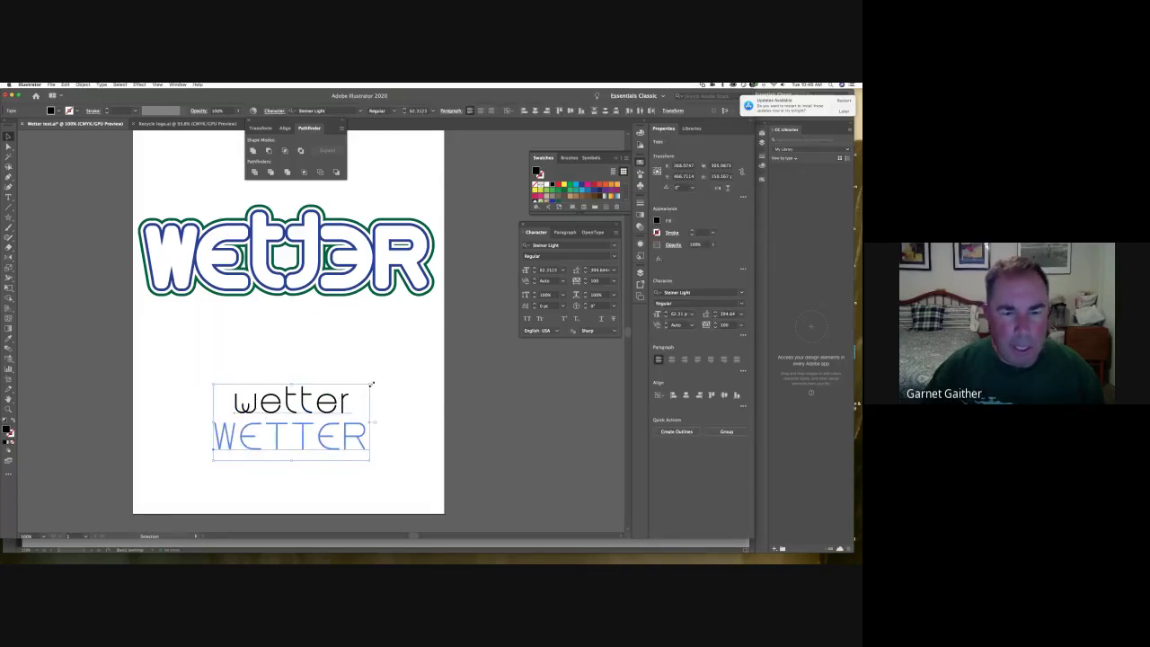
pyautogui.moveTo(417, 361); pyautogui.dragTo(422, 358)
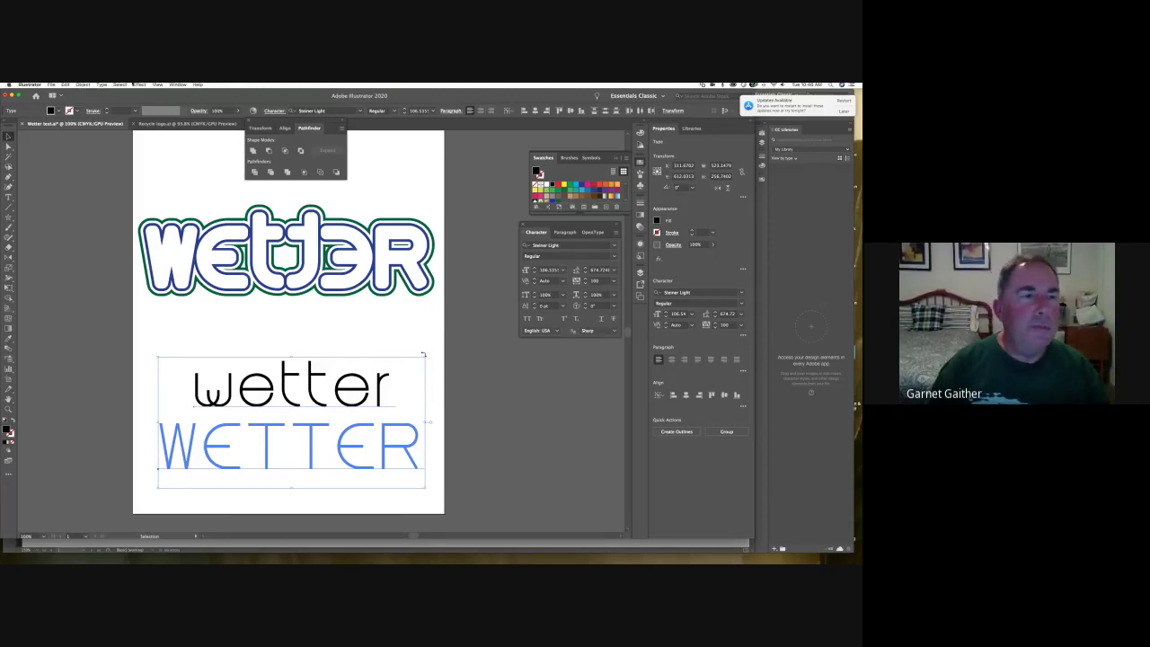
# Step: Convert both text lines to outlines and give the letters a black stroke
pyautogui.click(101, 84)
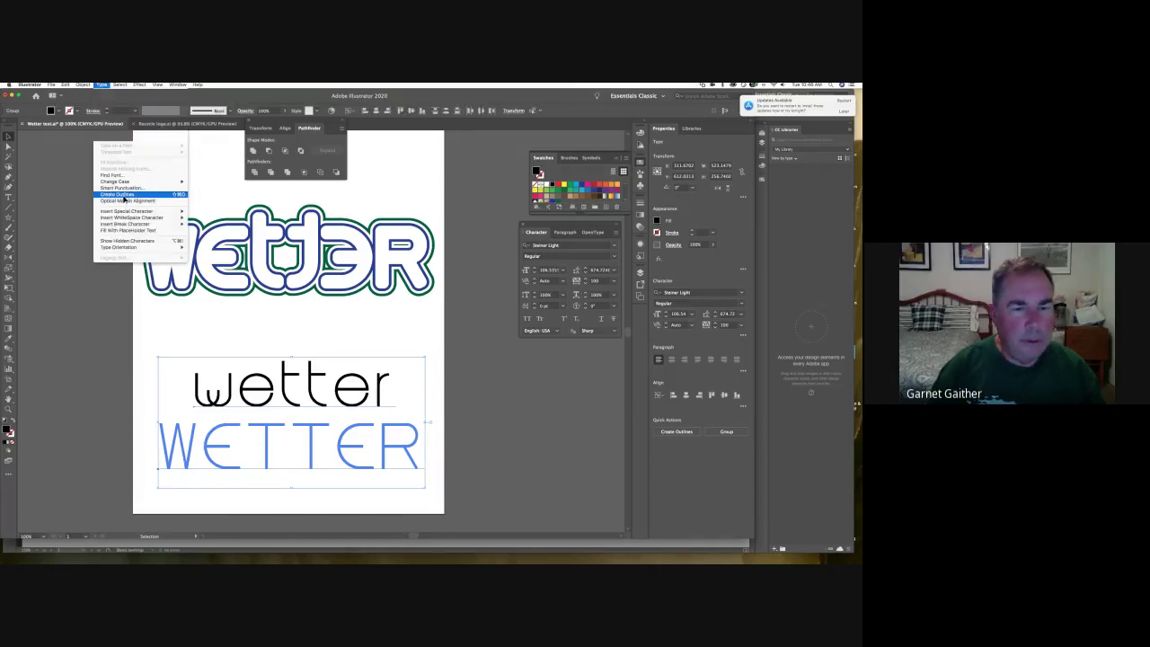
pyautogui.click(124, 195)
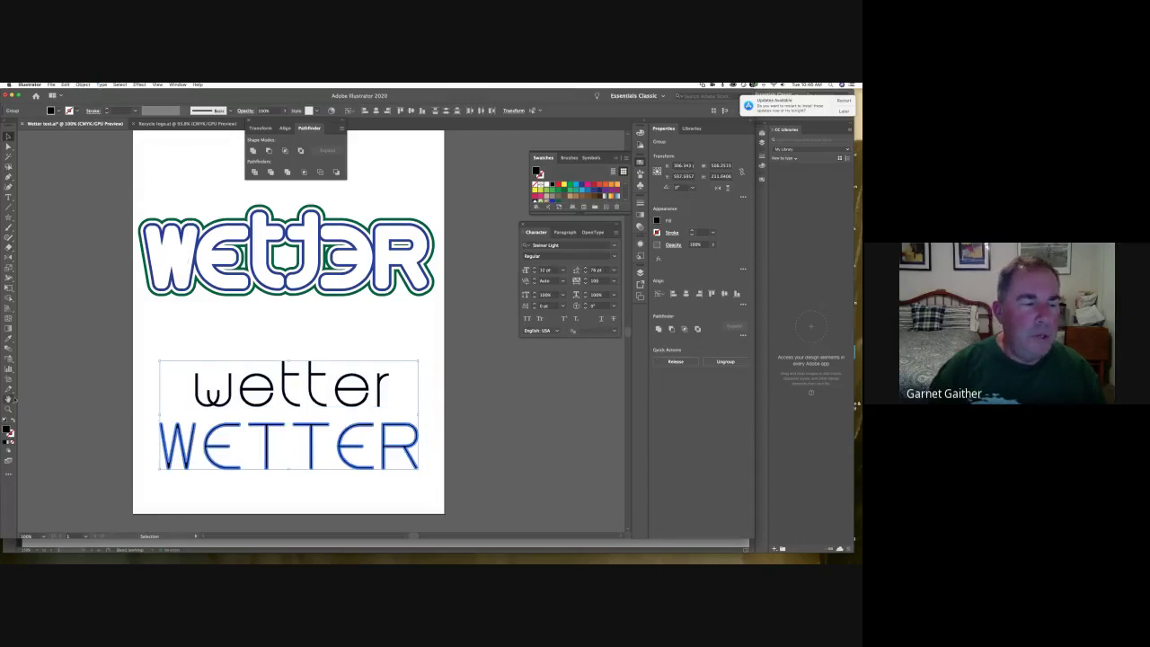
pyautogui.click(10, 434)
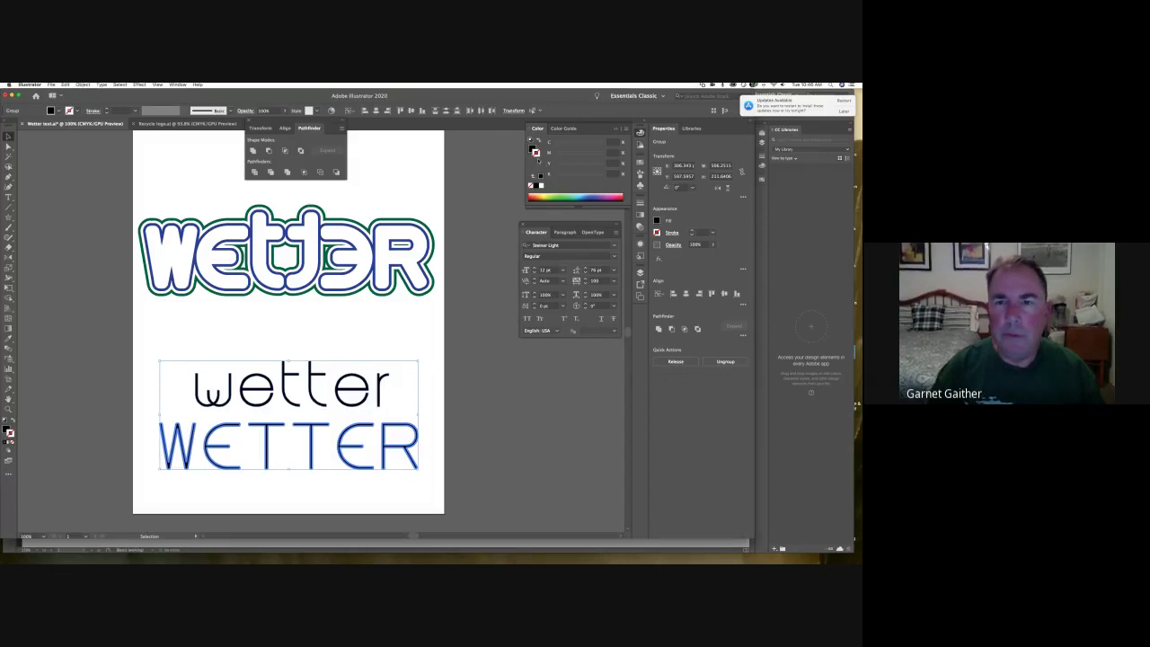
pyautogui.click(541, 178)
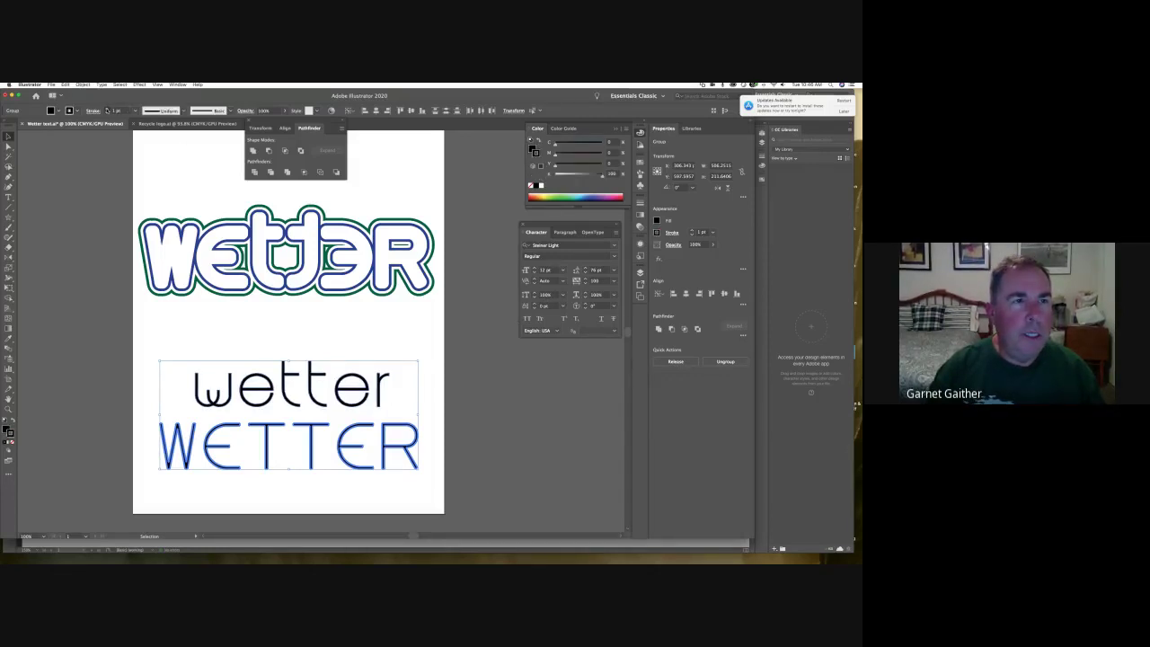
# Step: Increase the stroke weight of both outlined lines to 19 pt
pyautogui.click(106, 110)
pyautogui.click(107, 110)
pyautogui.click(107, 110)
pyautogui.click(107, 110)
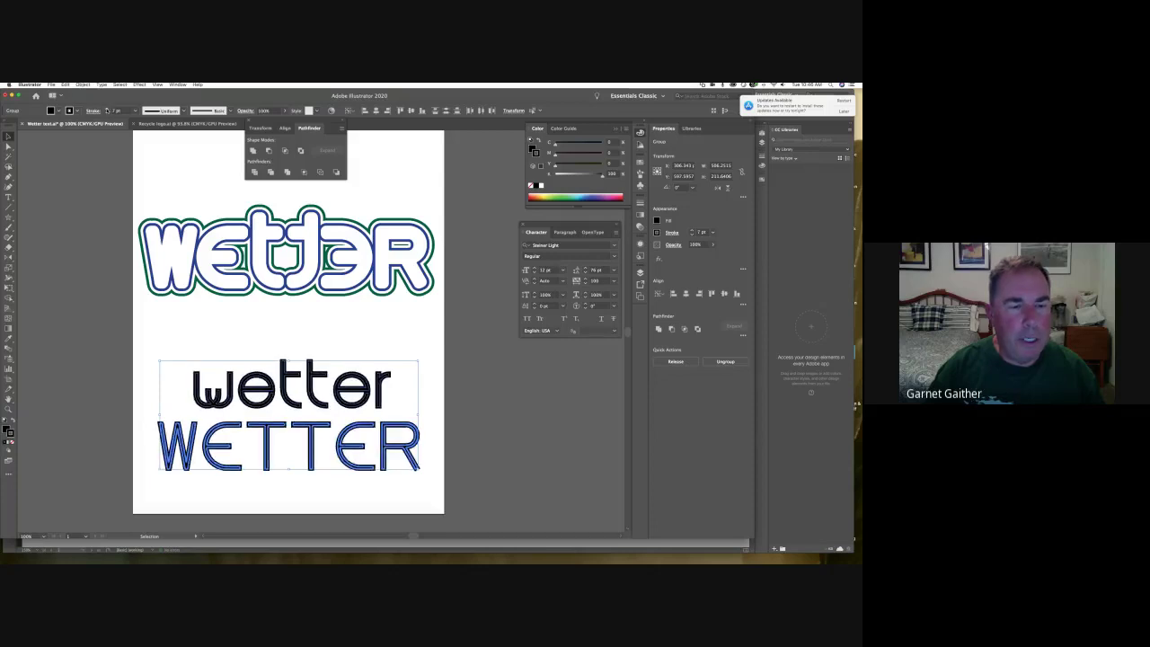
pyautogui.click(107, 109)
pyautogui.click(107, 110)
pyautogui.press('Up')
pyautogui.press('Up')
pyautogui.press('Up')
pyautogui.press('Up')
pyautogui.press('Up')
pyautogui.press('Up')
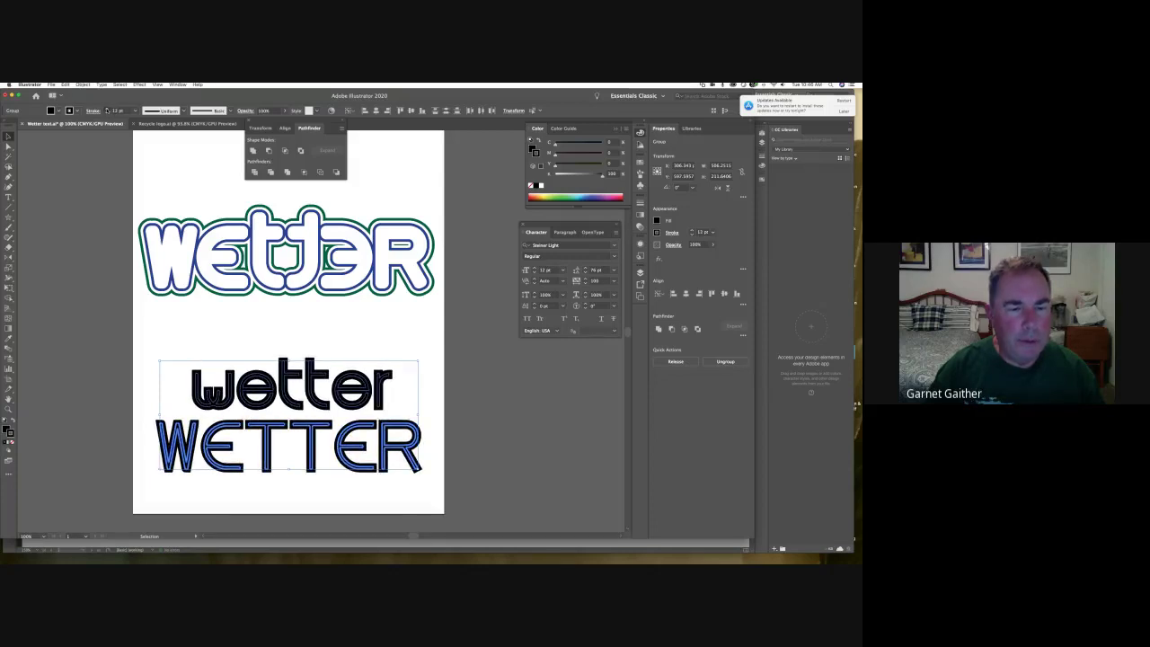
pyautogui.press('Up')
pyautogui.press('Up')
pyautogui.press('Up')
pyautogui.press('Up')
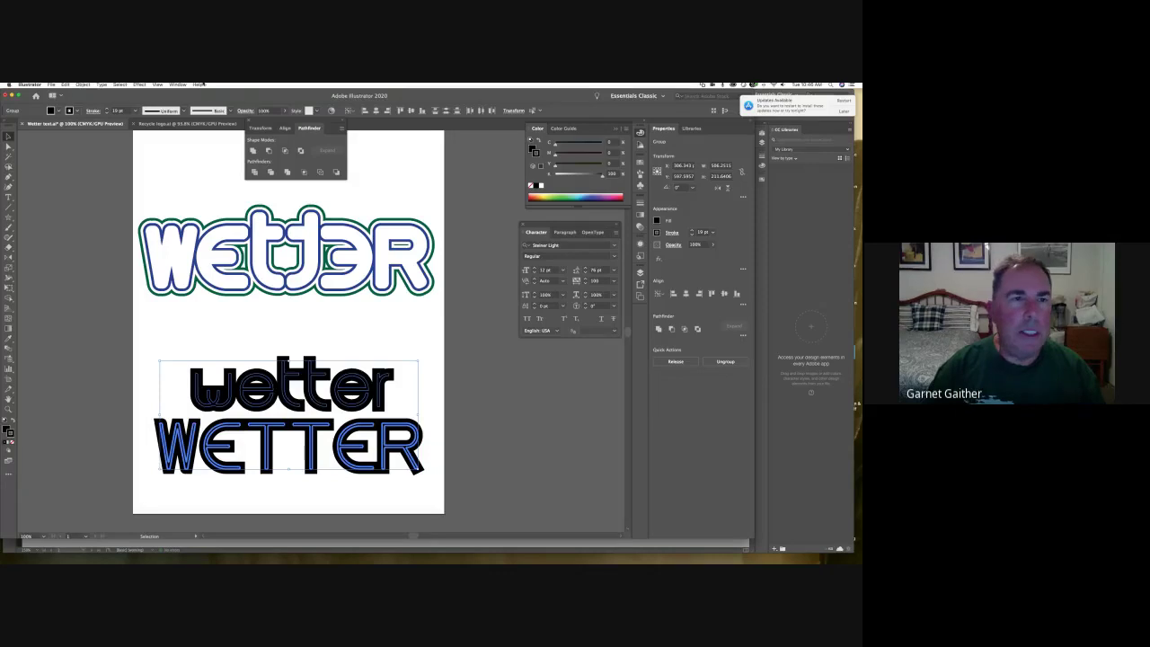
# Step: Give the lettering's stroke round caps and round corner joins
pyautogui.click(178, 85)
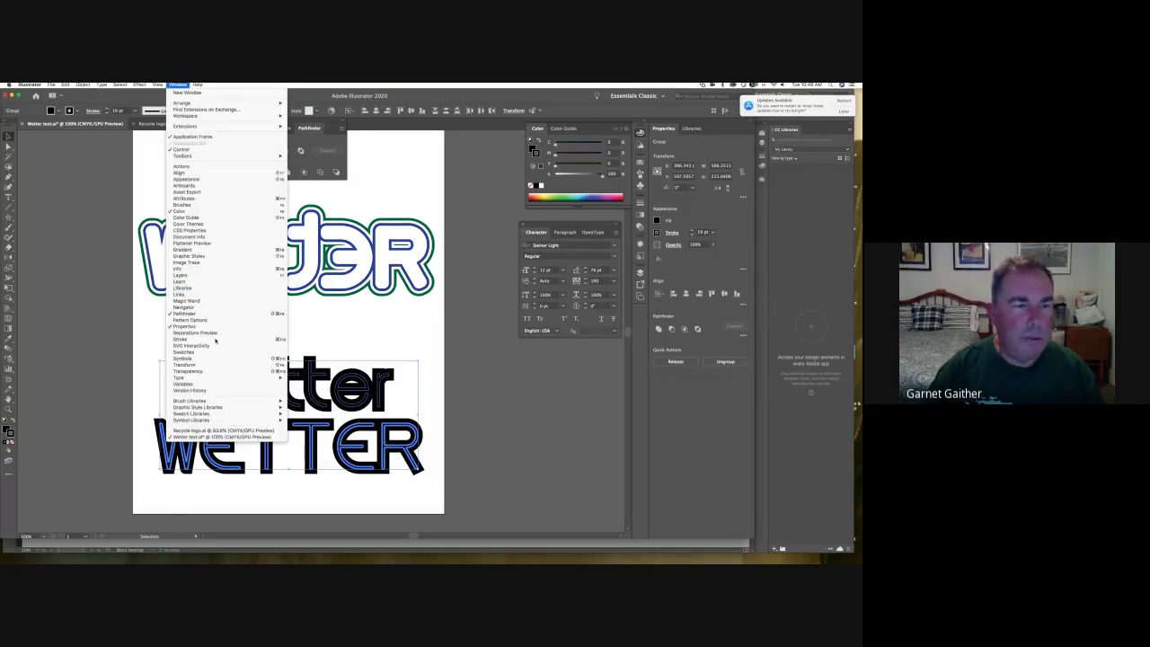
pyautogui.click(216, 338)
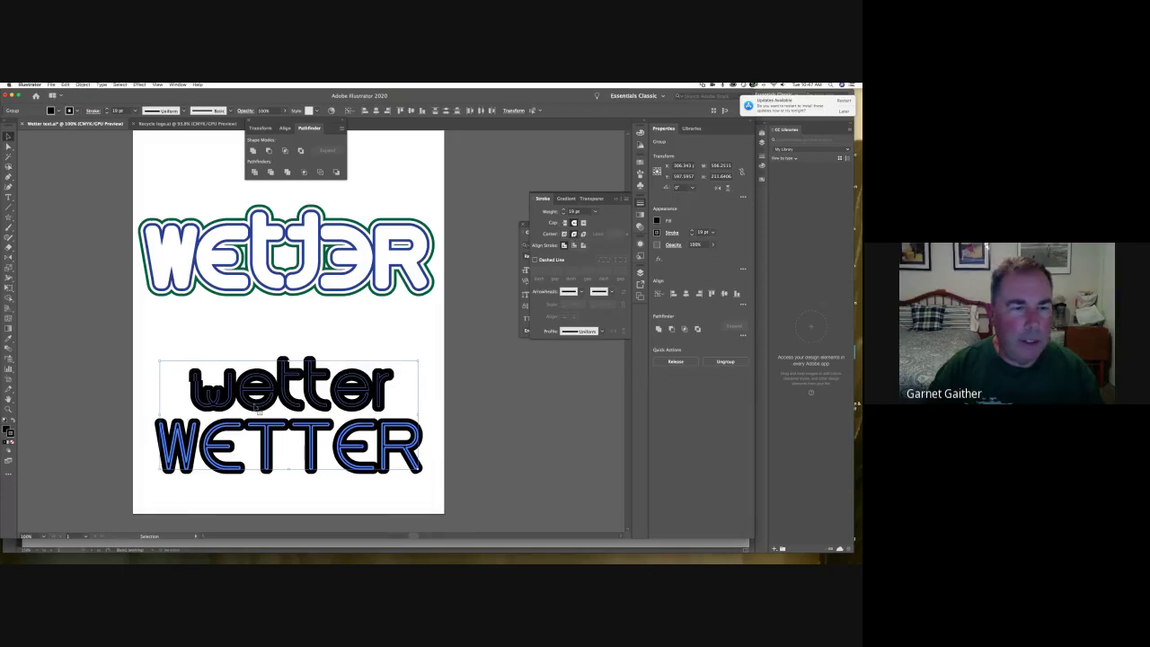
pyautogui.hscroll(1, 382, 417)
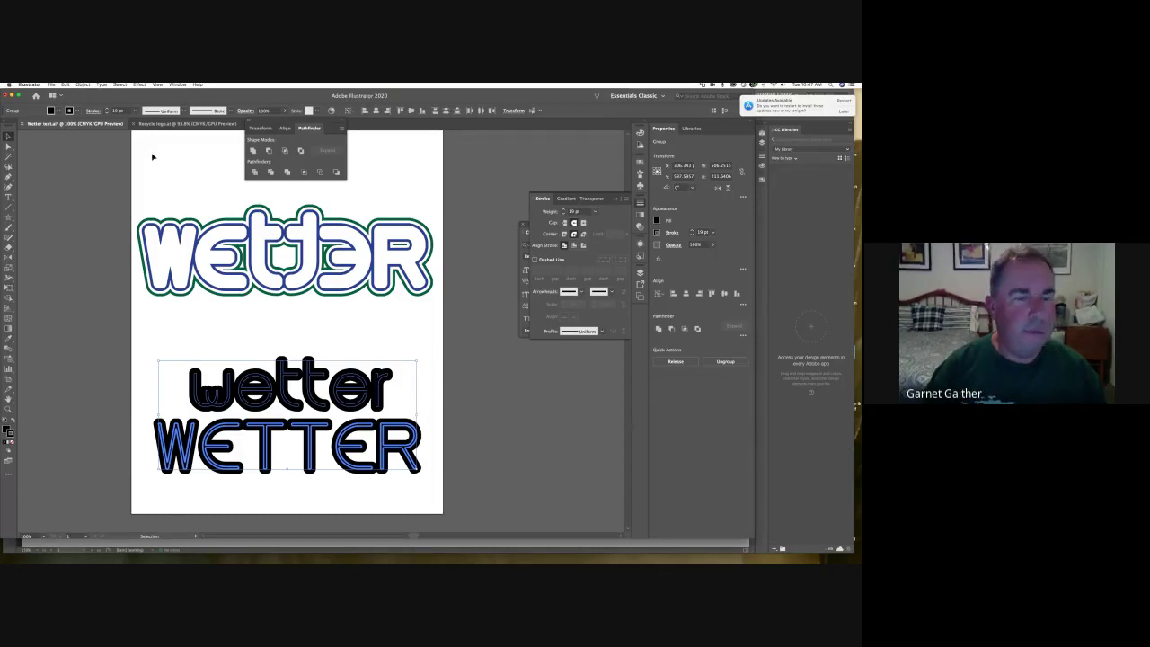
# Step: Expand the fill and stroke of both lettering lines into shapes
pyautogui.click(80, 83)
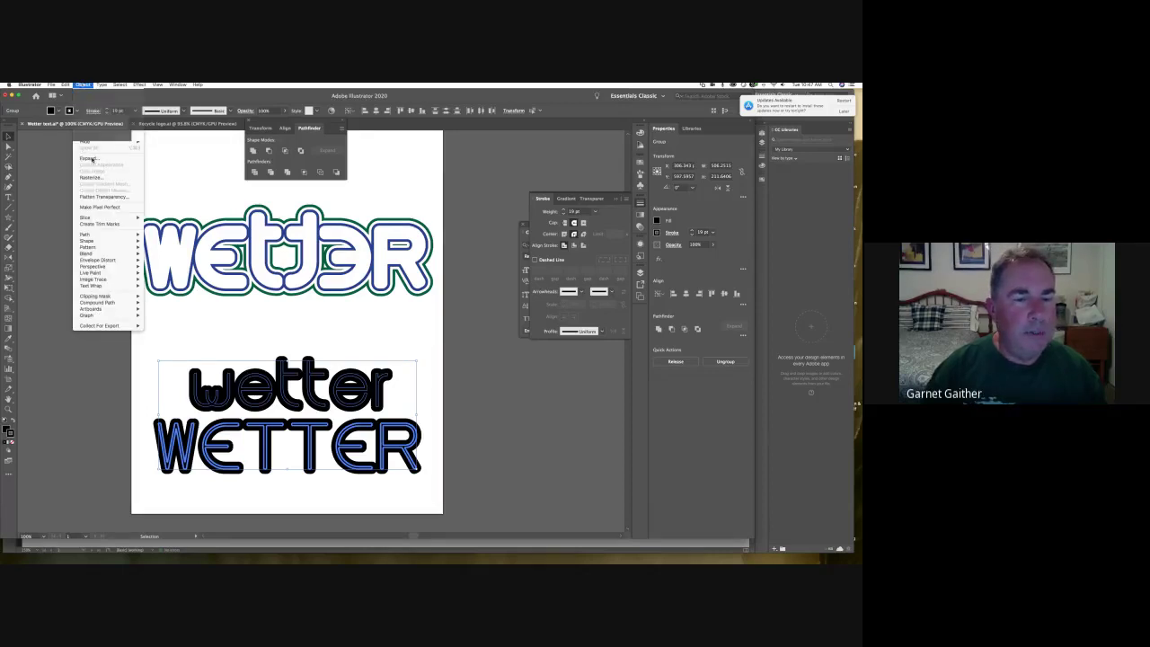
pyautogui.click(88, 158)
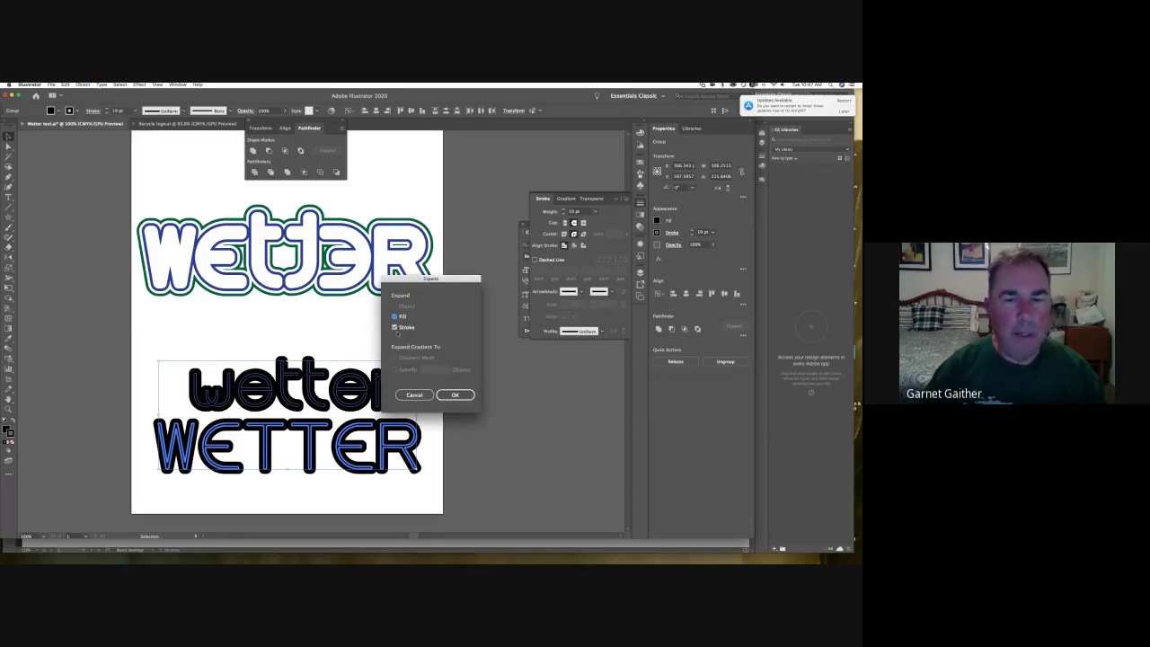
pyautogui.click(468, 396)
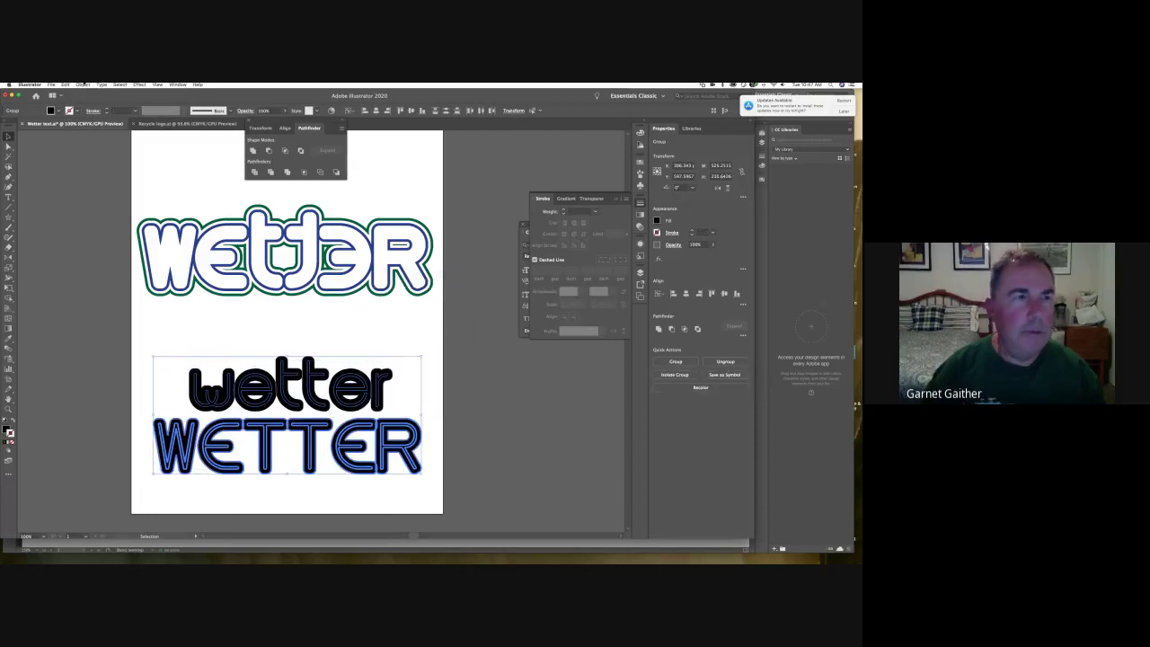
# Step: Ungroup the expanded lettering so that each letter can be handled separately
pyautogui.click(82, 85)
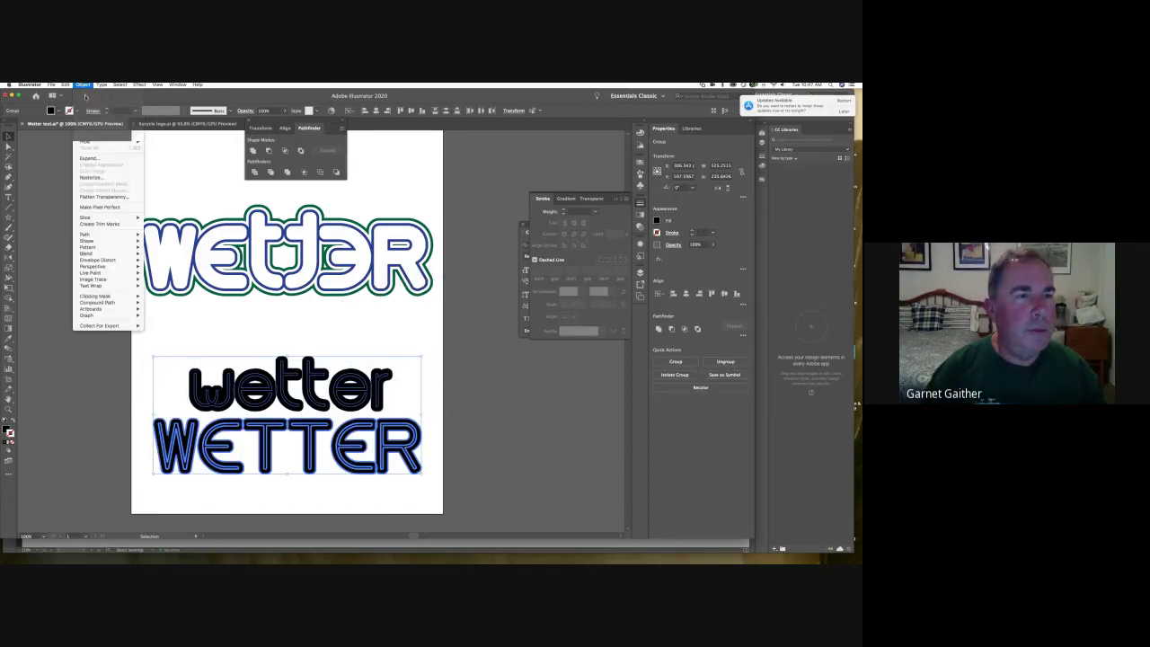
pyautogui.click(88, 123)
pyautogui.click(83, 85)
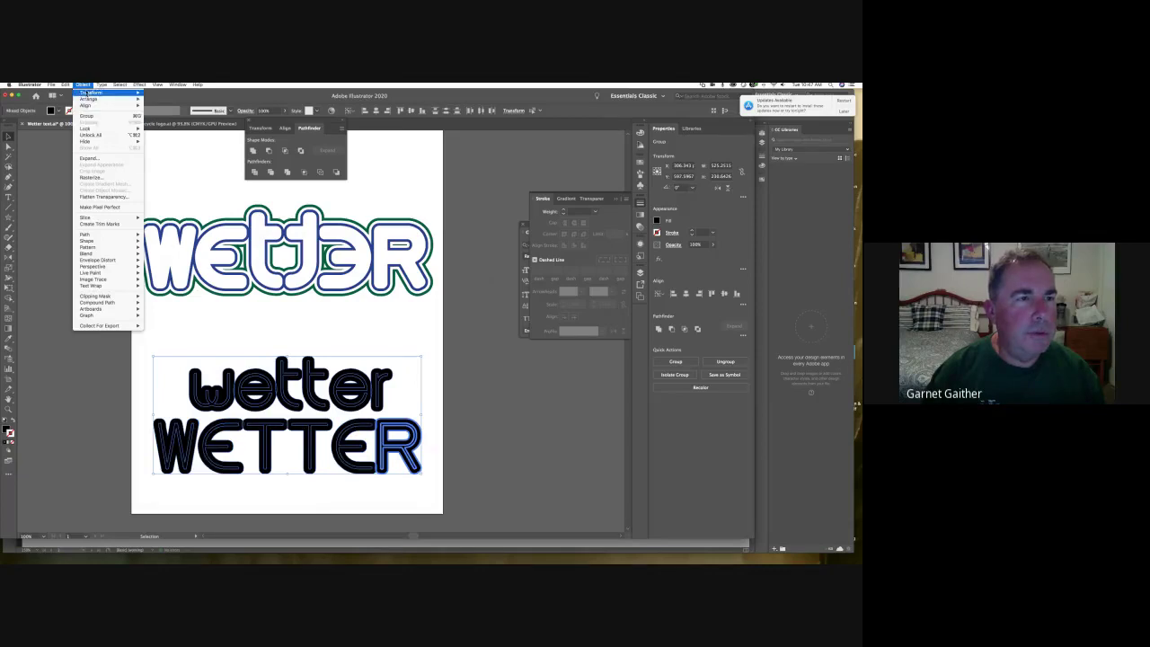
pyautogui.click(344, 337)
pyautogui.hscroll(1, 423, 378)
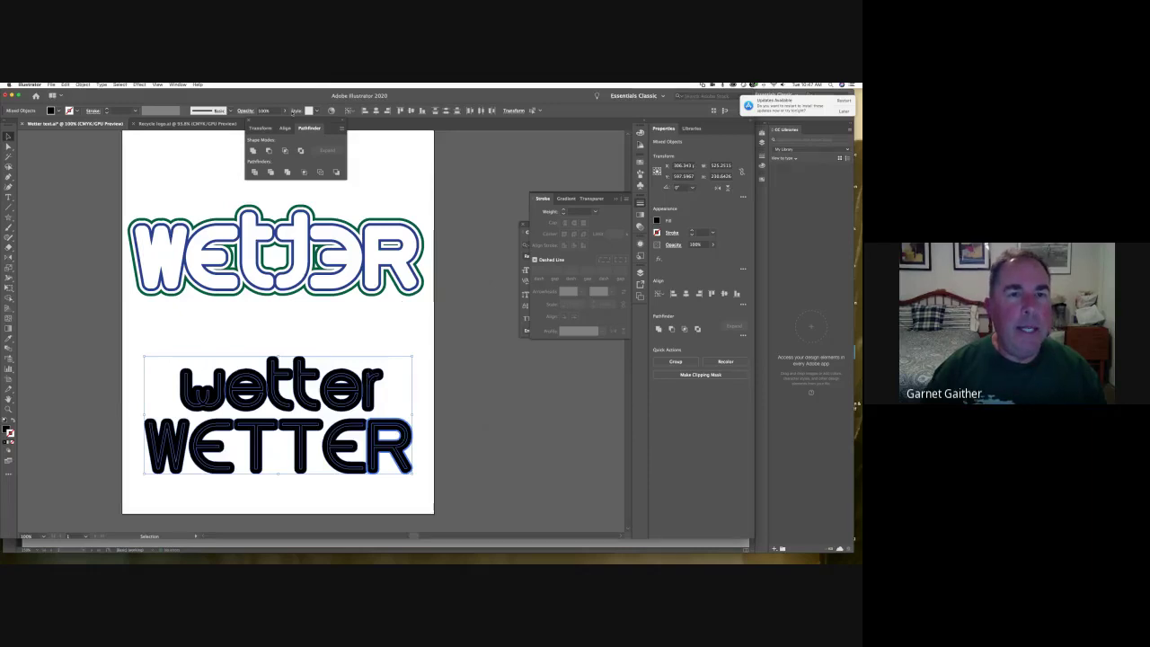
# Step: Place the Pathfinder panel beside the lower lettering, deselect everything, and switch the document to outline view
pyautogui.moveTo(295, 120); pyautogui.dragTo(88, 302)
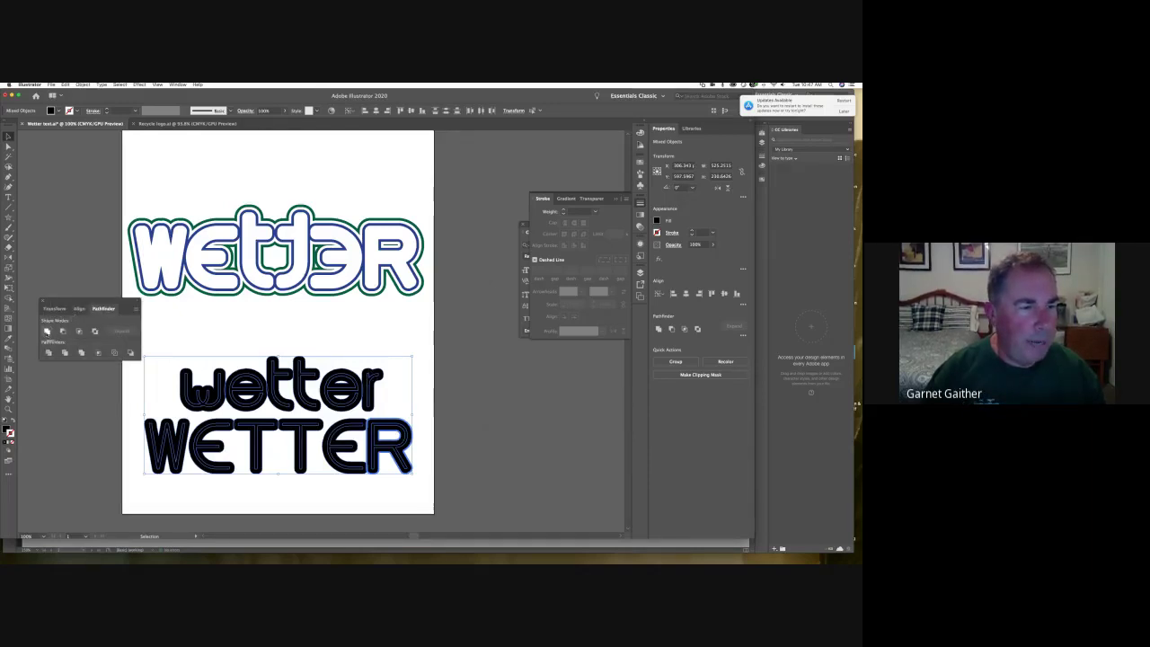
pyautogui.click(191, 341)
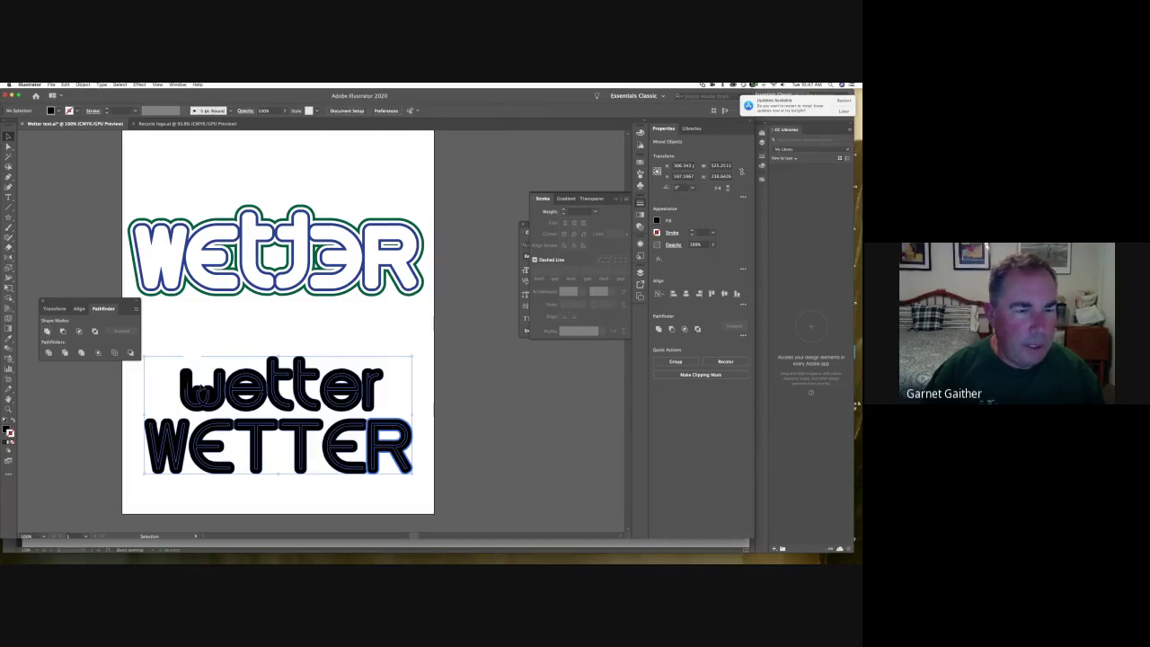
pyautogui.press('super+y')
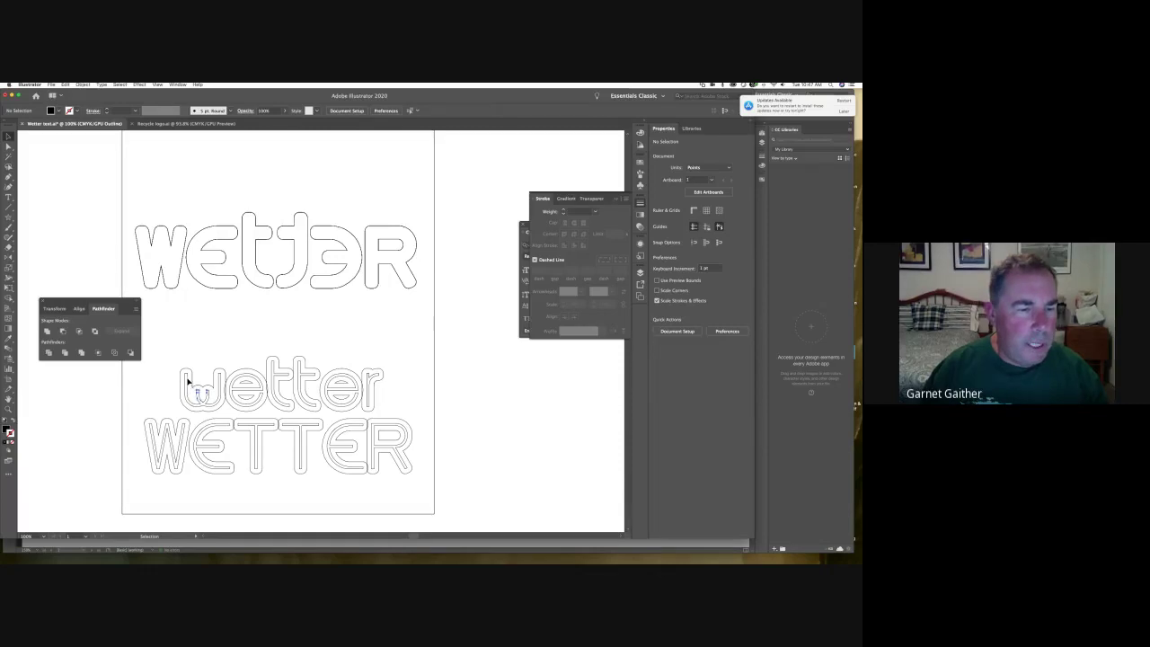
# Step: Unite the overlapping shapes of the lowercase w, first e and first t, one letter at a time
pyautogui.click(192, 387)
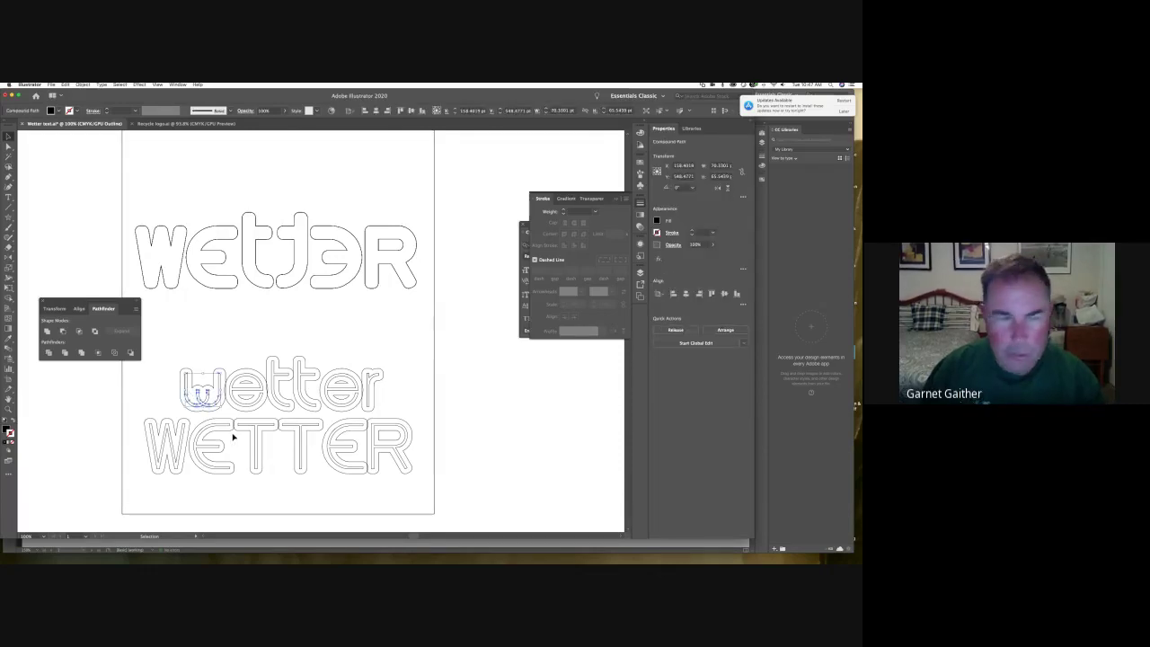
pyautogui.click(224, 433)
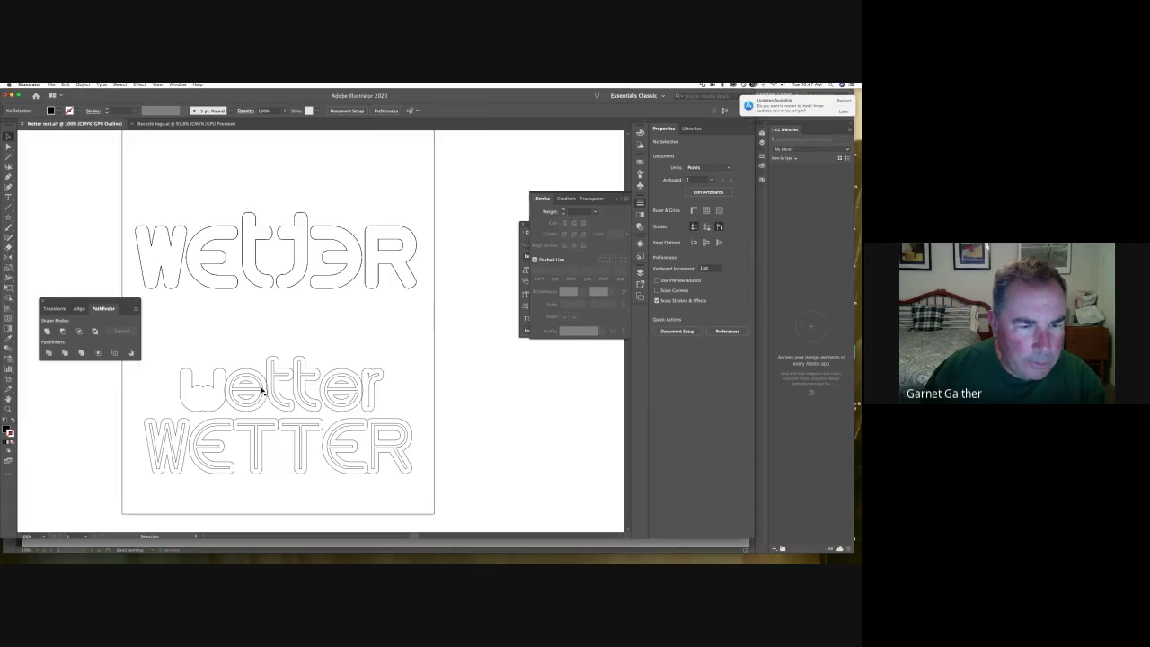
pyautogui.click(259, 390)
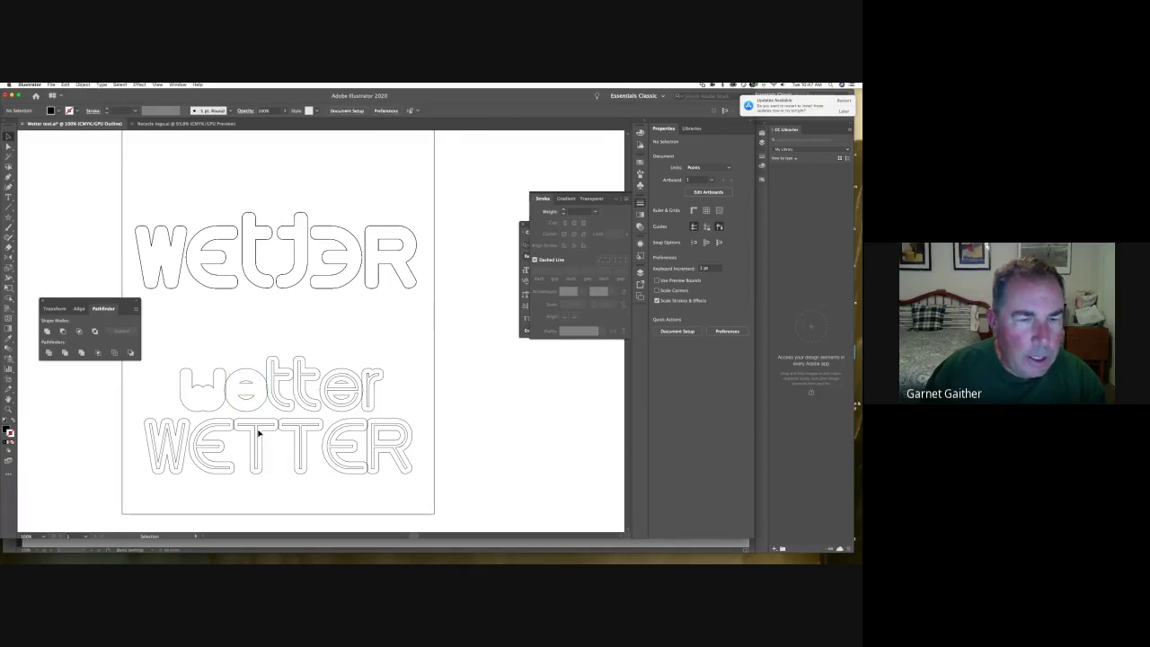
pyautogui.click(275, 381)
pyautogui.click(47, 331)
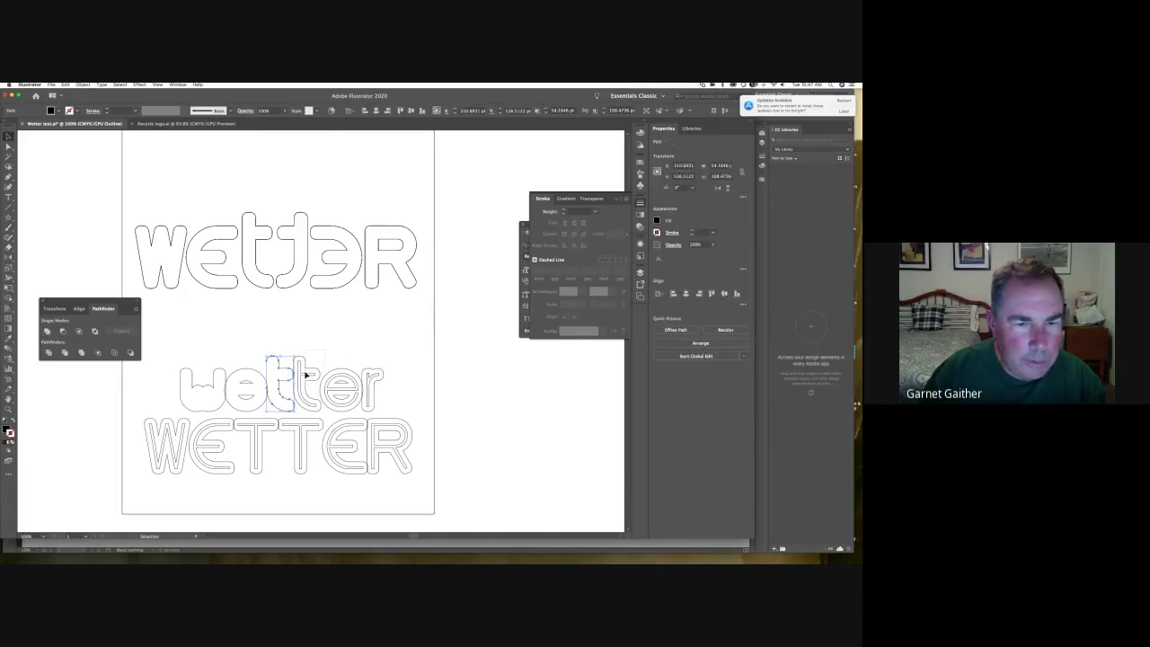
# Step: Unite the overlapping shapes of the second t, second e and r in the lowercase line, letter by letter
pyautogui.moveTo(279, 375); pyautogui.dragTo(307, 375)
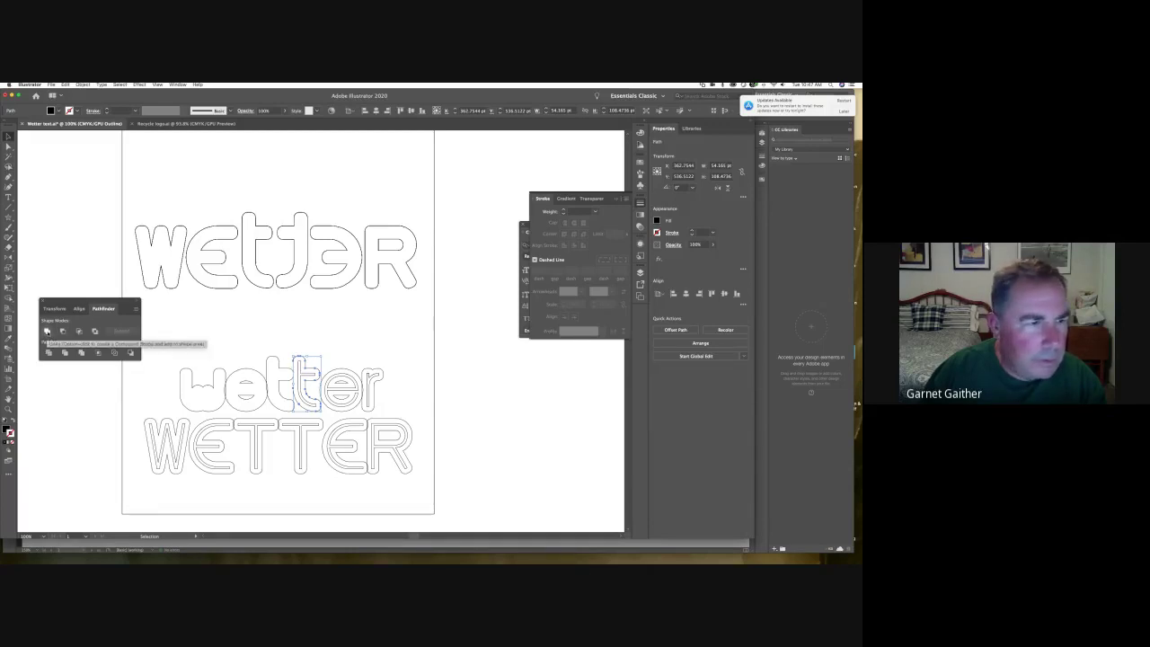
pyautogui.click(296, 348)
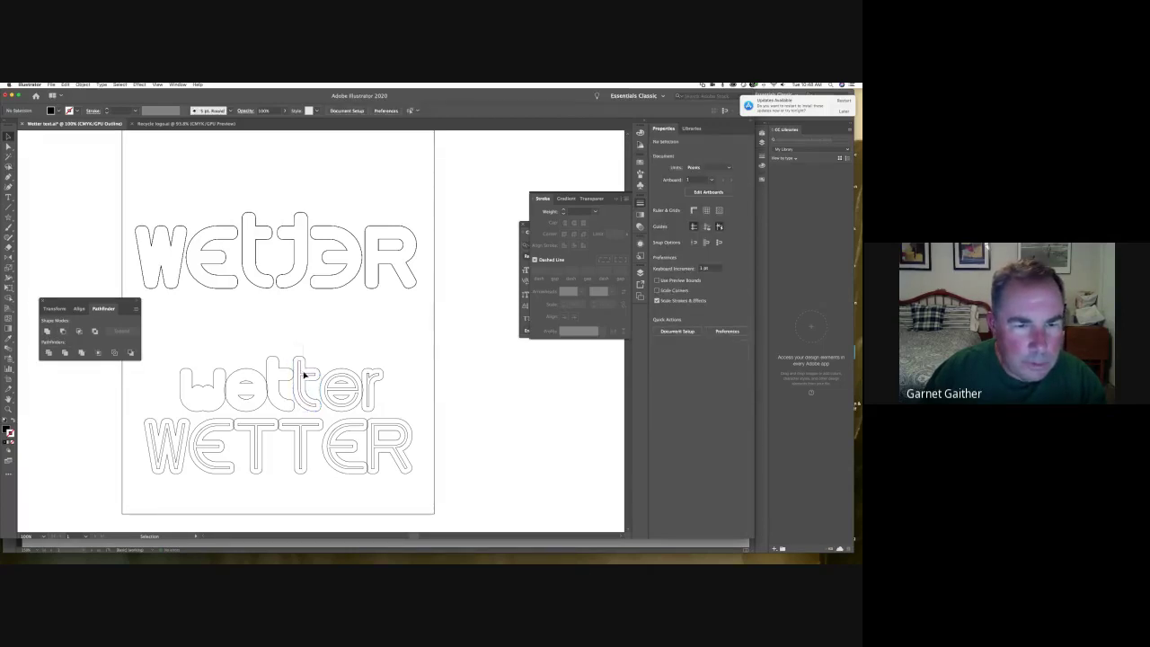
pyautogui.click(307, 371)
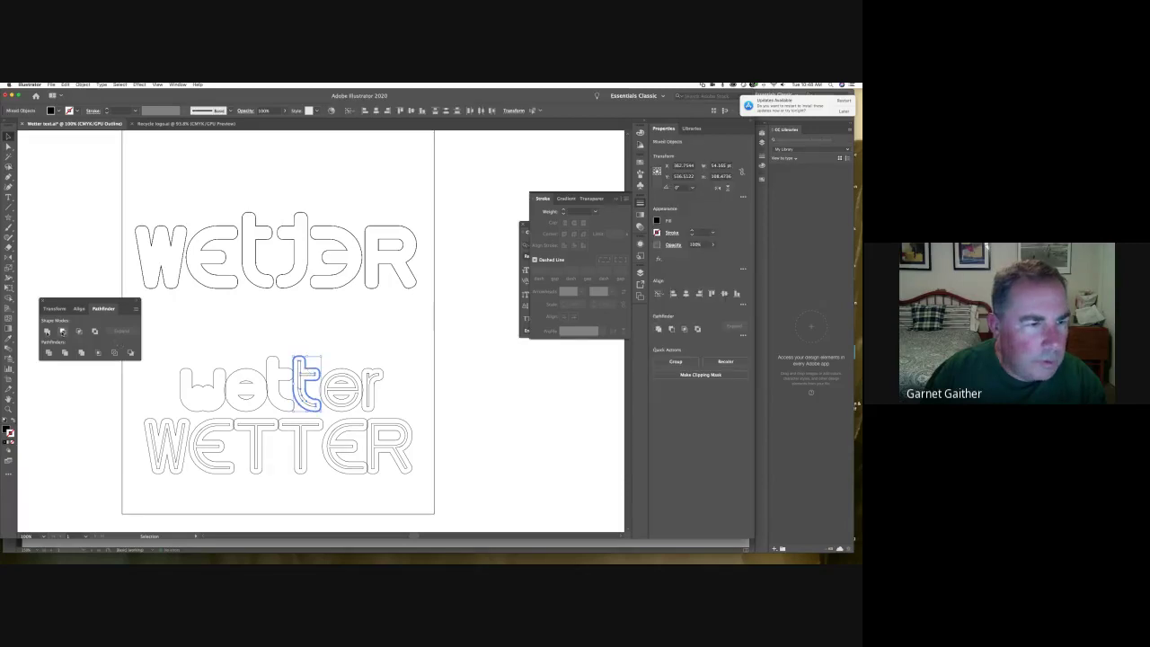
pyautogui.click(47, 331)
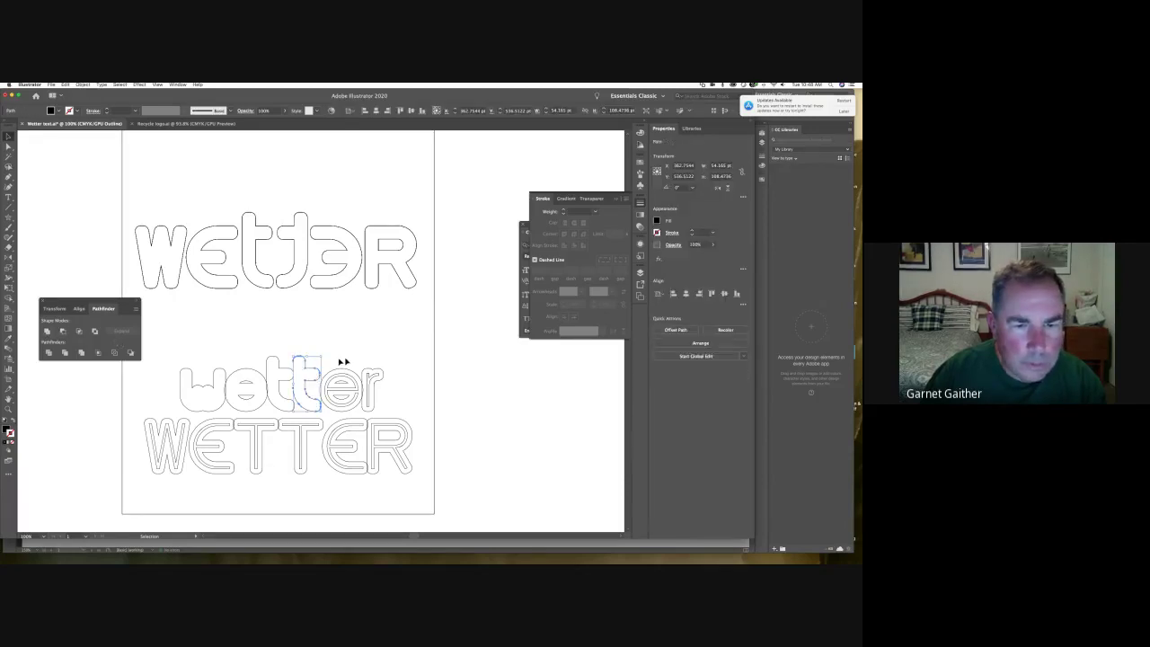
pyautogui.click(347, 409)
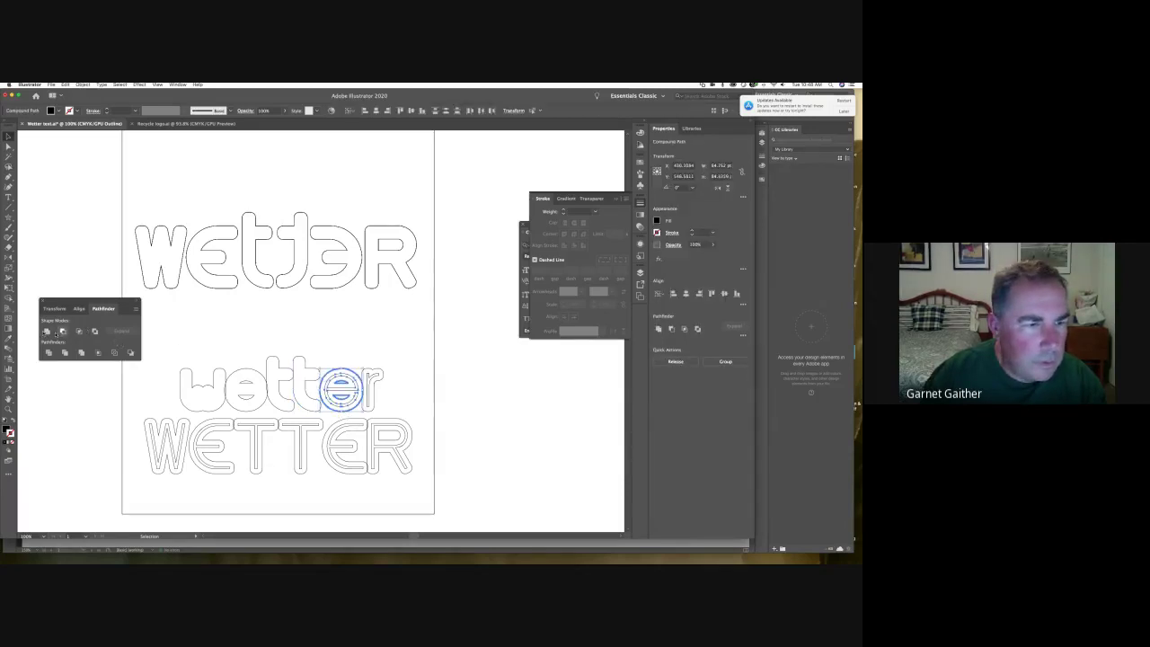
pyautogui.click(377, 363)
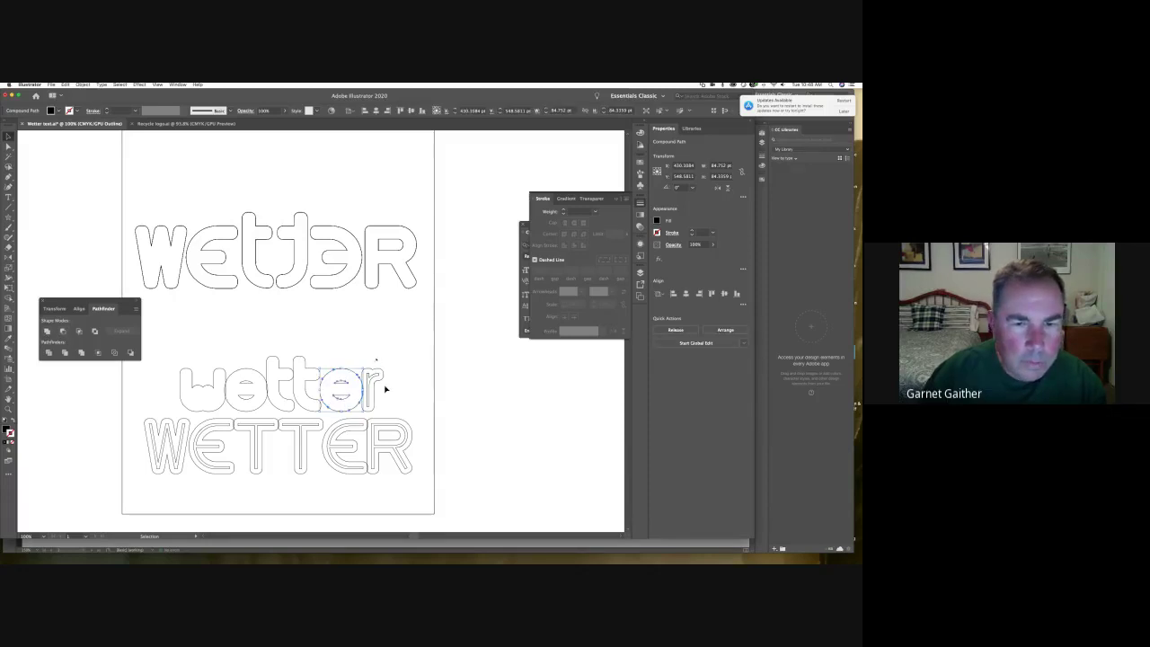
pyautogui.click(362, 387)
pyautogui.click(47, 331)
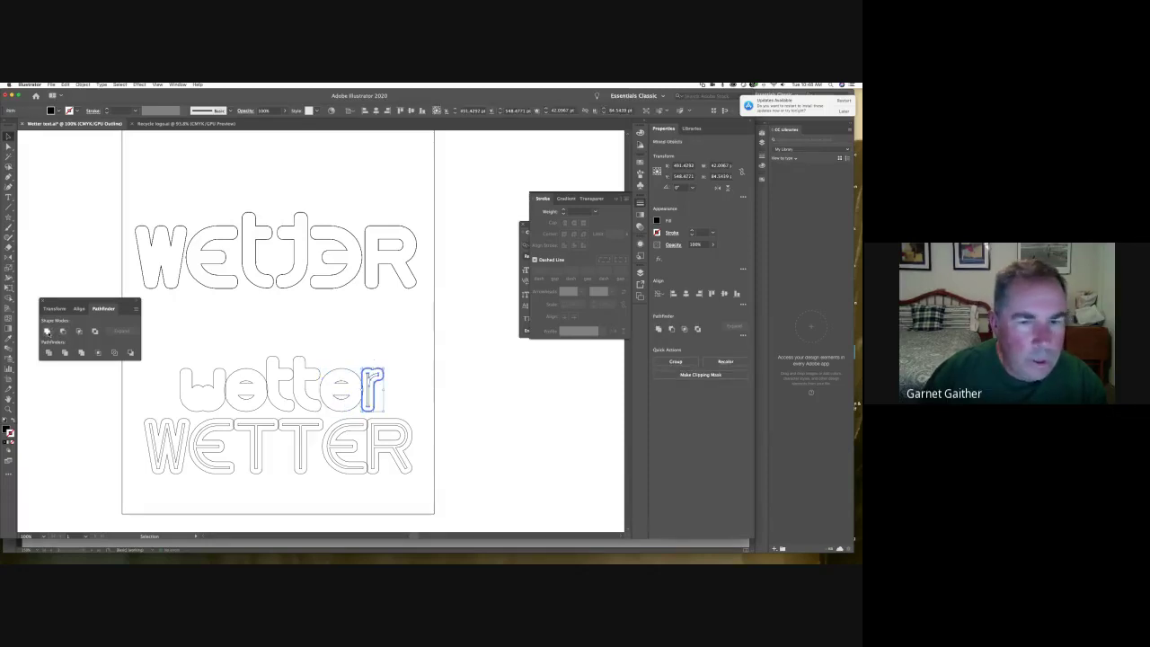
pyautogui.click(333, 396)
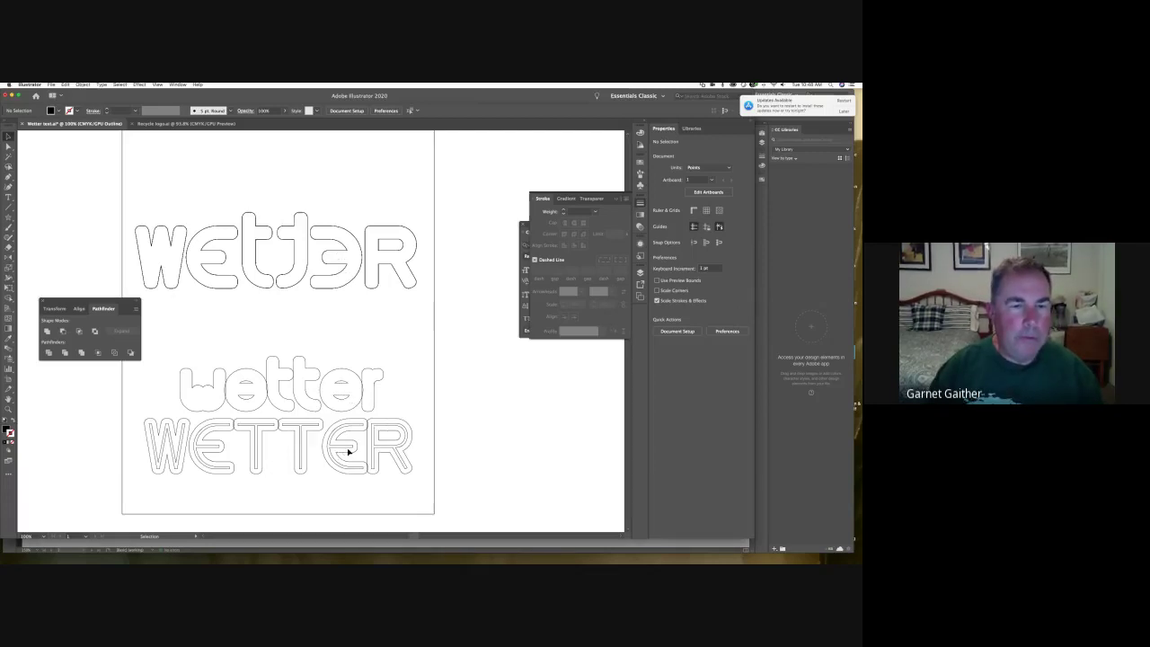
# Step: Delete the w, both e's and the r from the lowercase line, keeping only the two t's
pyautogui.click(306, 368)
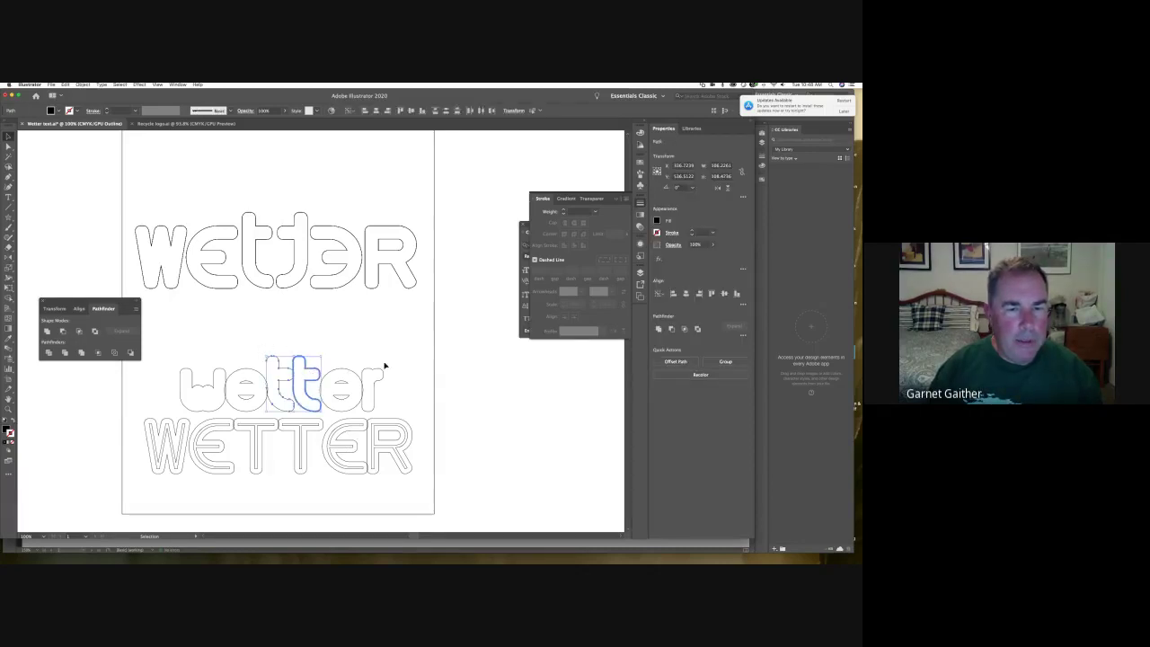
pyautogui.keyDown('shift'); pyautogui.click(339, 391); pyautogui.keyUp('shift')
pyautogui.keyDown('shift'); pyautogui.click(182, 372); pyautogui.keyUp('shift')
pyautogui.keyDown('shift'); pyautogui.click(246, 397); pyautogui.keyUp('shift')
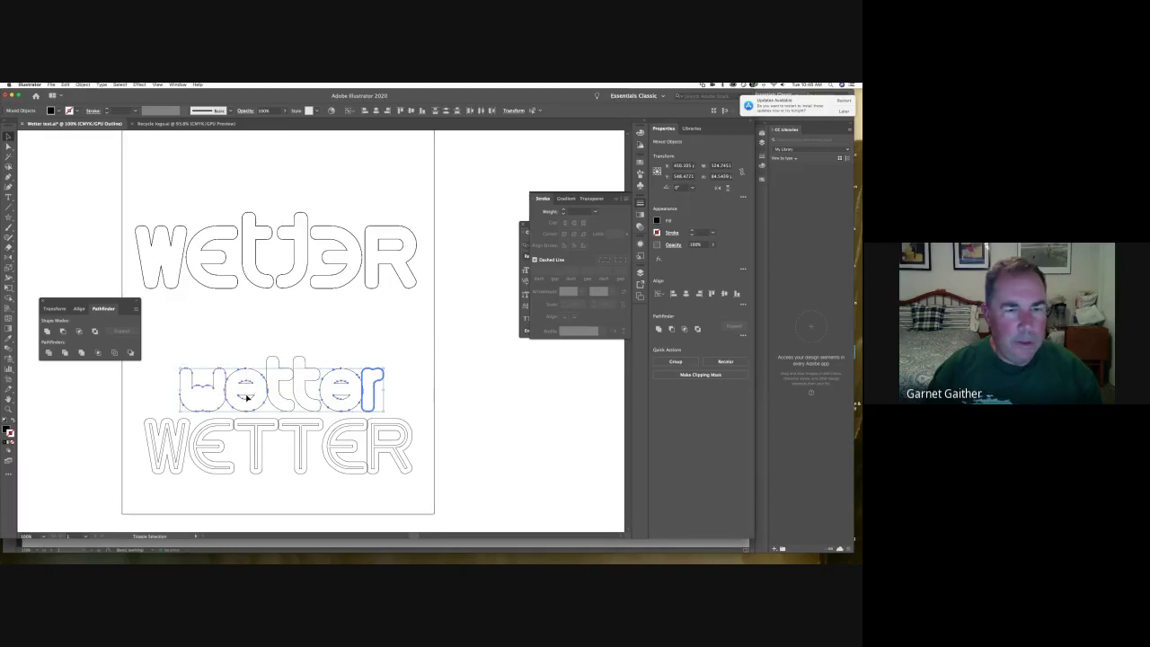
pyautogui.press('Delete')
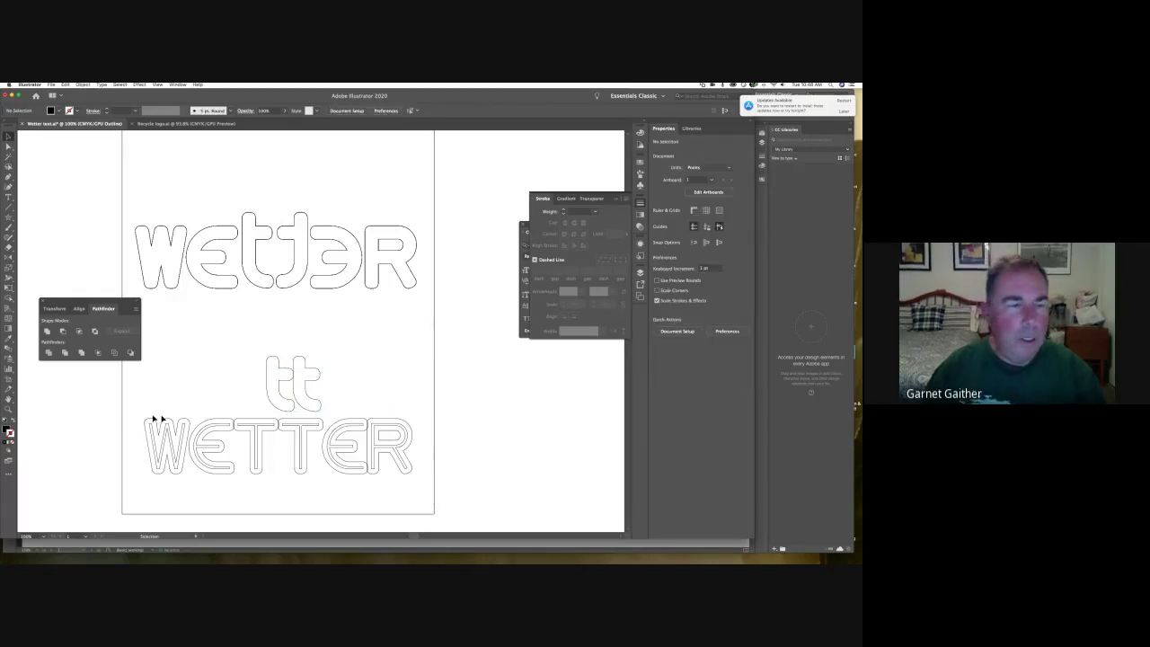
# Step: Unite the overlapping shapes of the uppercase W, first E and first T, one letter at a time
pyautogui.click(180, 464)
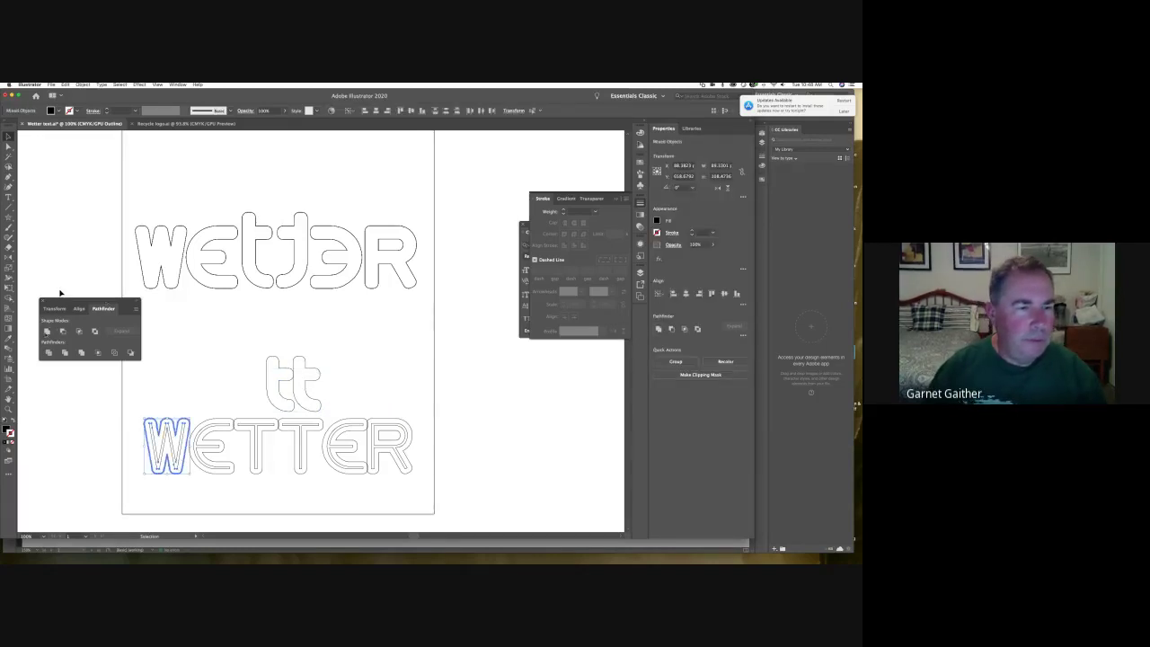
pyautogui.click(47, 332)
pyautogui.moveTo(200, 397); pyautogui.dragTo(216, 498)
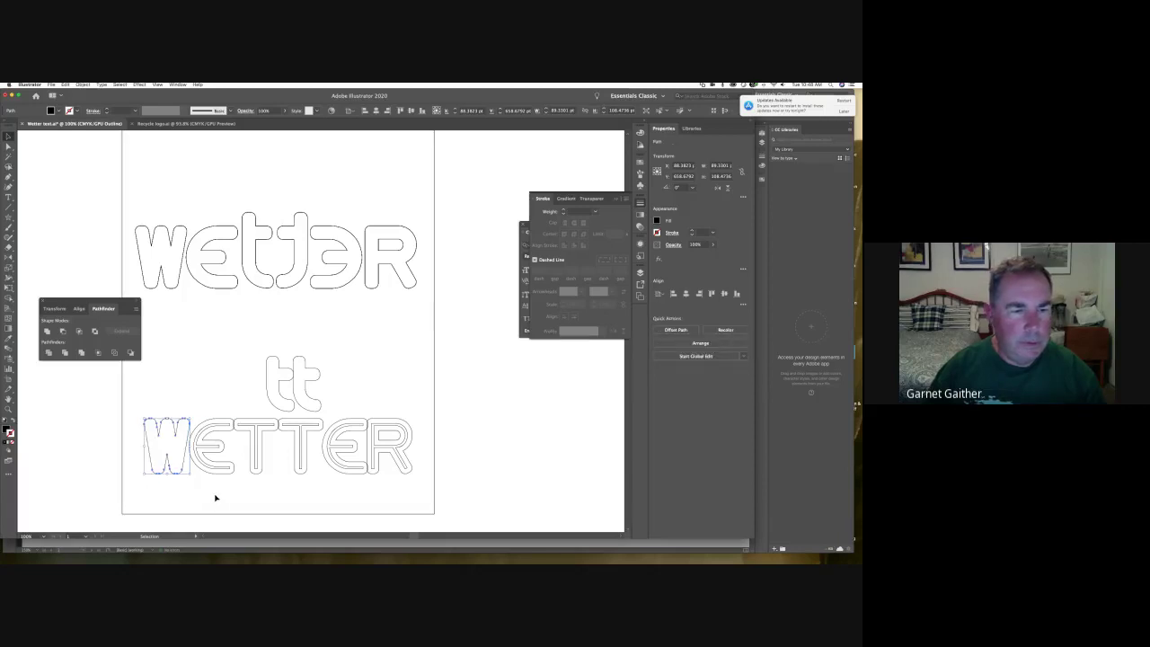
pyautogui.click(47, 332)
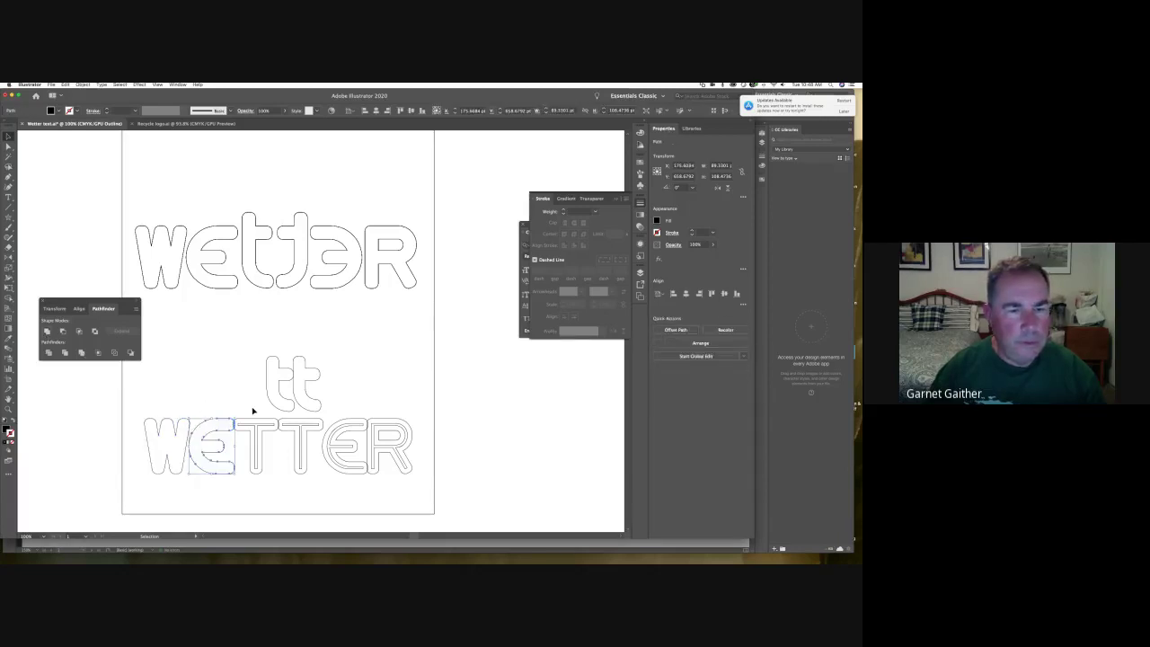
pyautogui.click(257, 444)
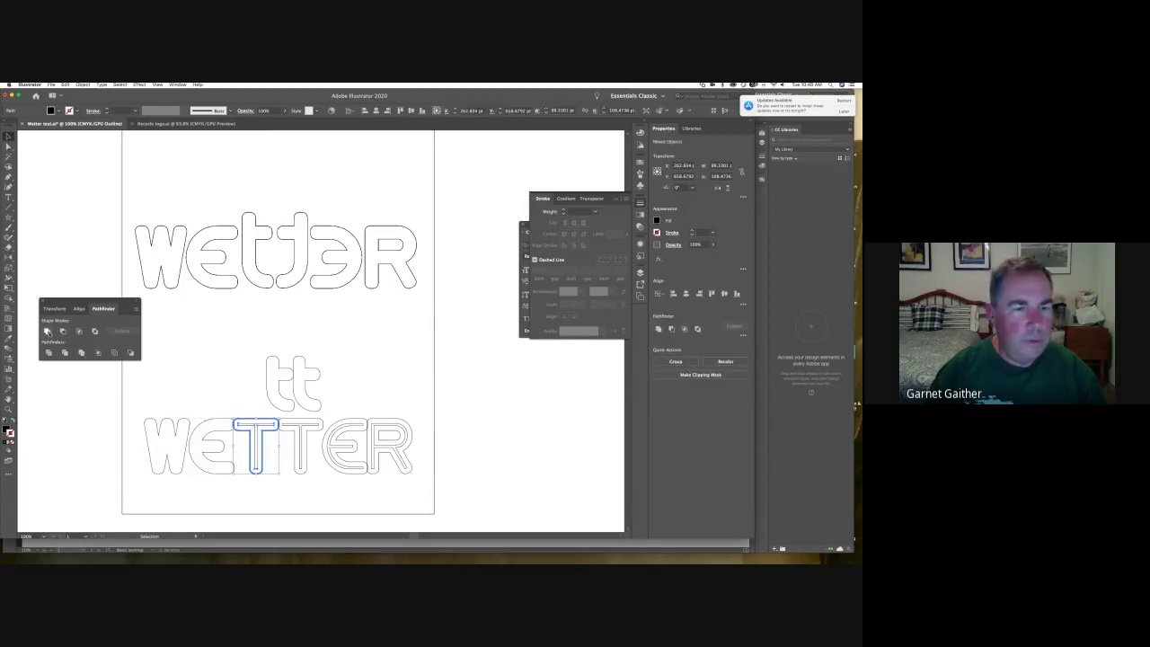
# Step: Unite the overlapping shapes of the second T, second E and R in the uppercase line, letter by letter
pyautogui.moveTo(292, 483); pyautogui.dragTo(316, 456)
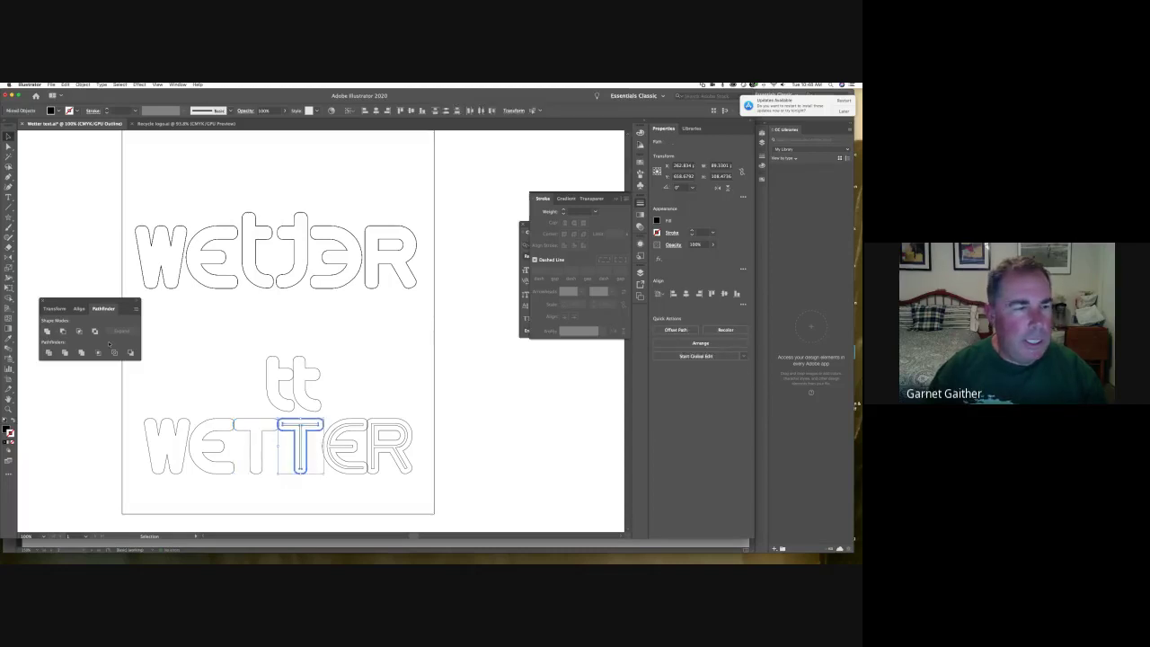
pyautogui.click(47, 331)
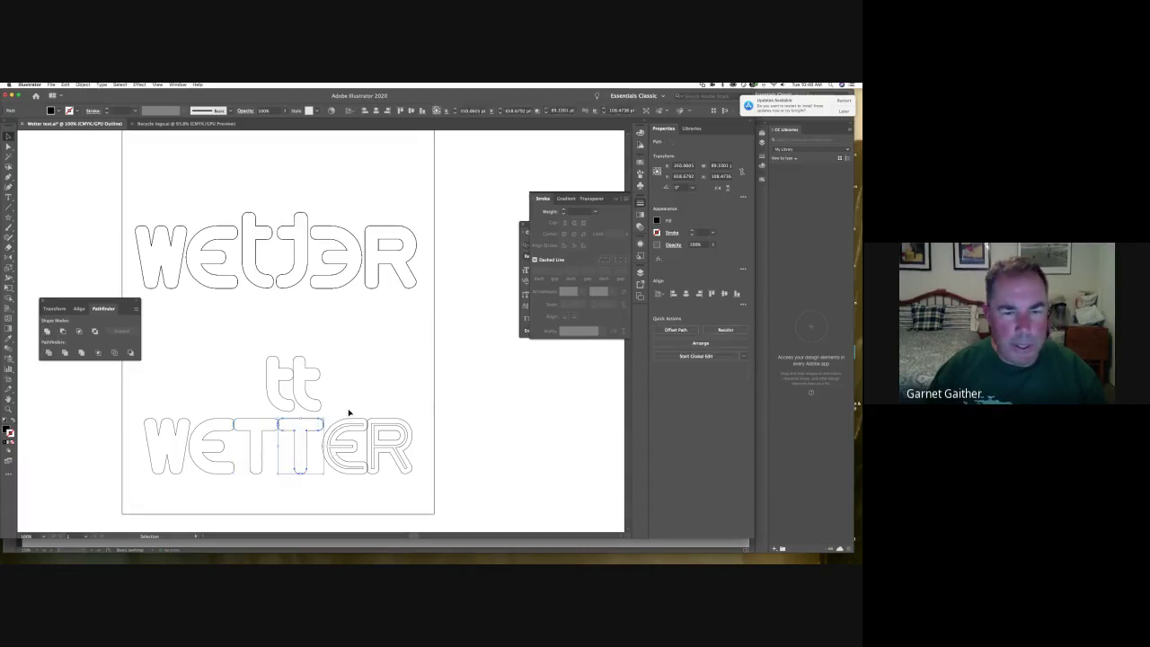
pyautogui.click(355, 458)
pyautogui.click(46, 332)
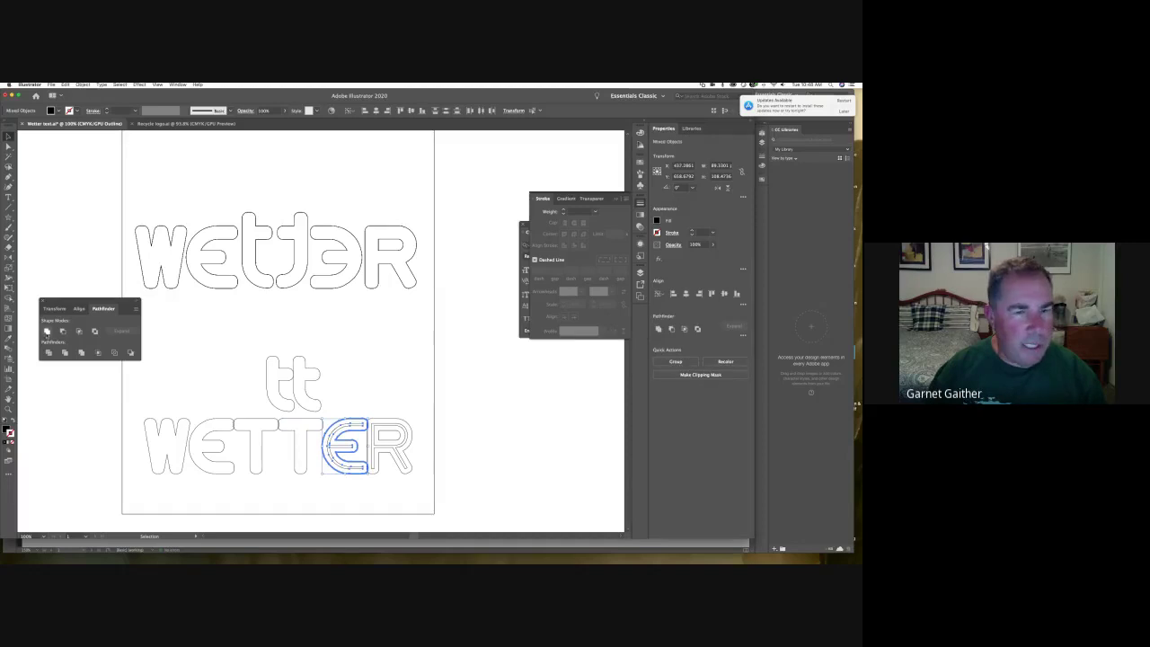
pyautogui.click(405, 460)
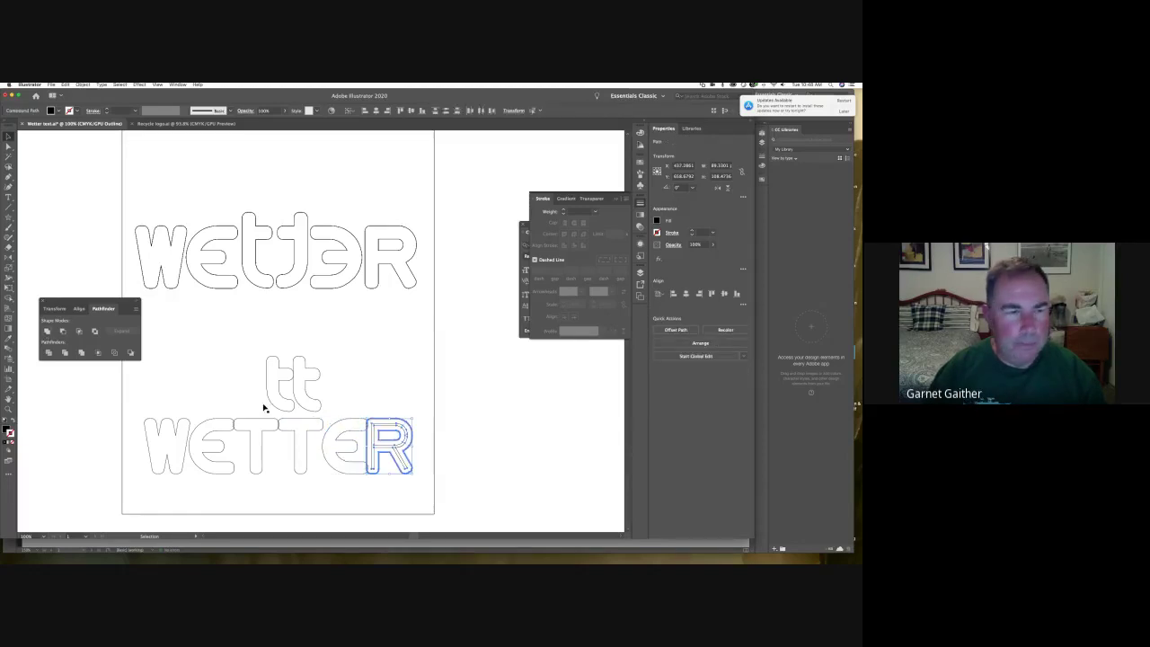
pyautogui.click(47, 332)
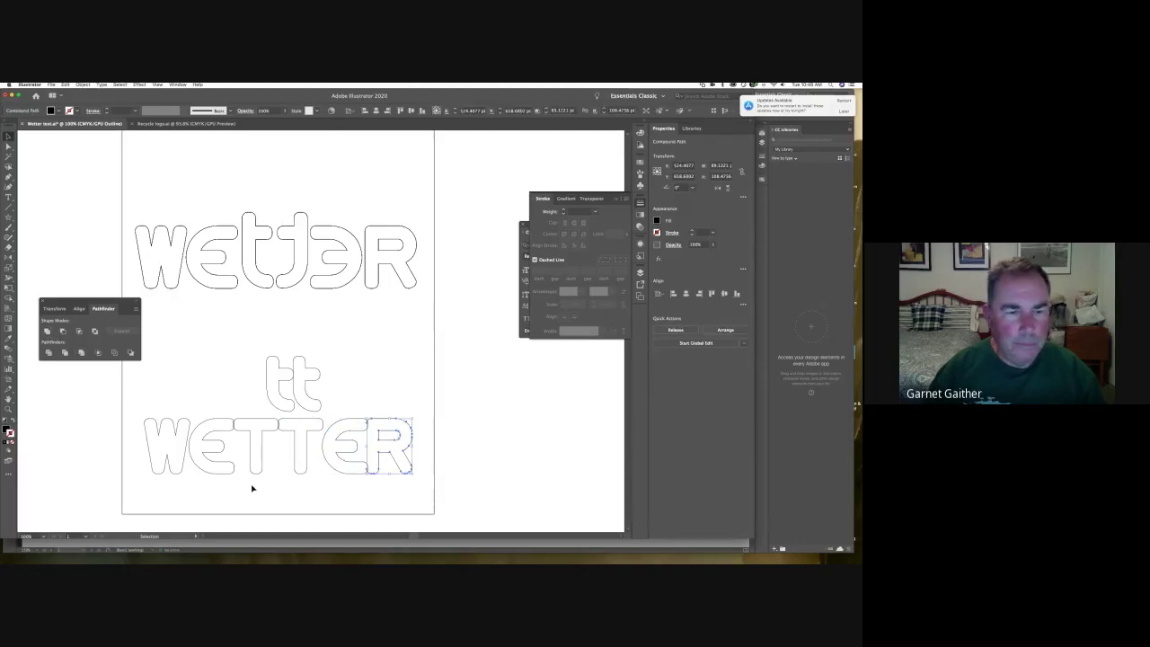
# Step: Delete both uppercase T's and move the two lowercase t's into the gap between the E's
pyautogui.click(308, 459)
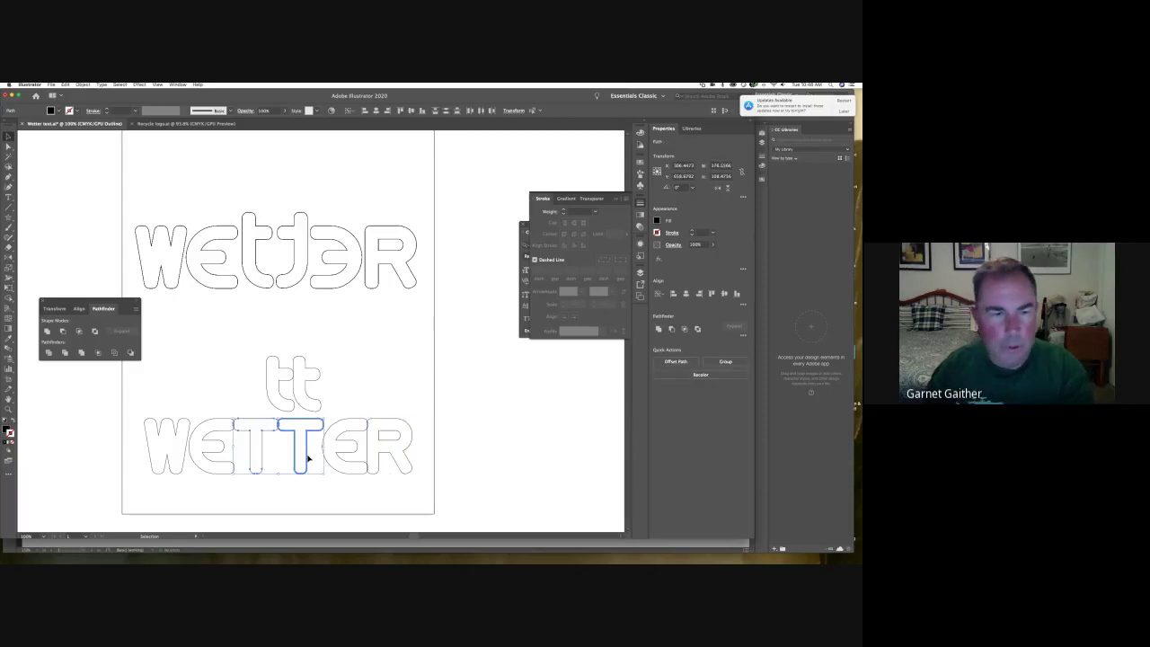
pyautogui.press('Delete')
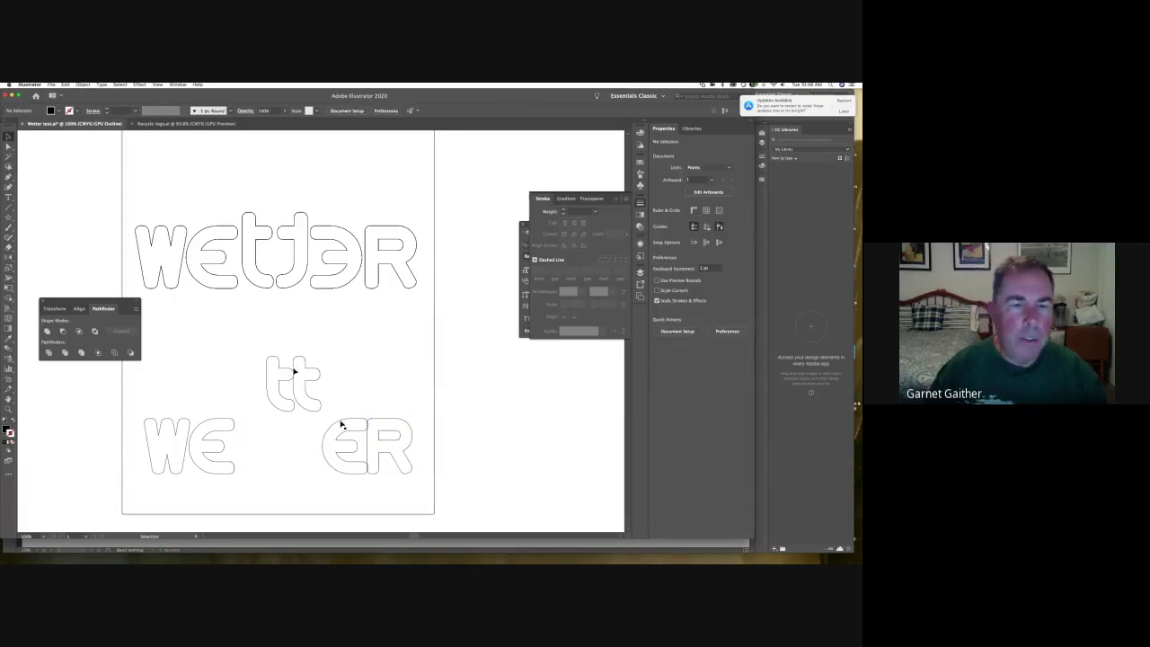
pyautogui.click(267, 414)
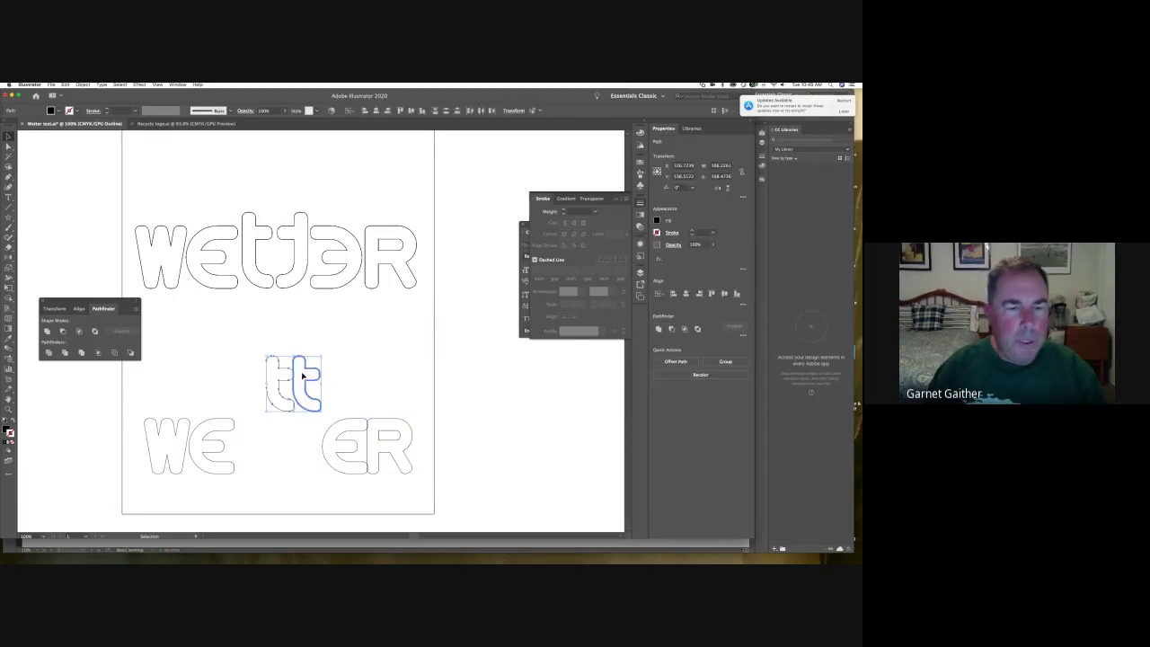
pyautogui.moveTo(289, 384); pyautogui.dragTo(230, 434)
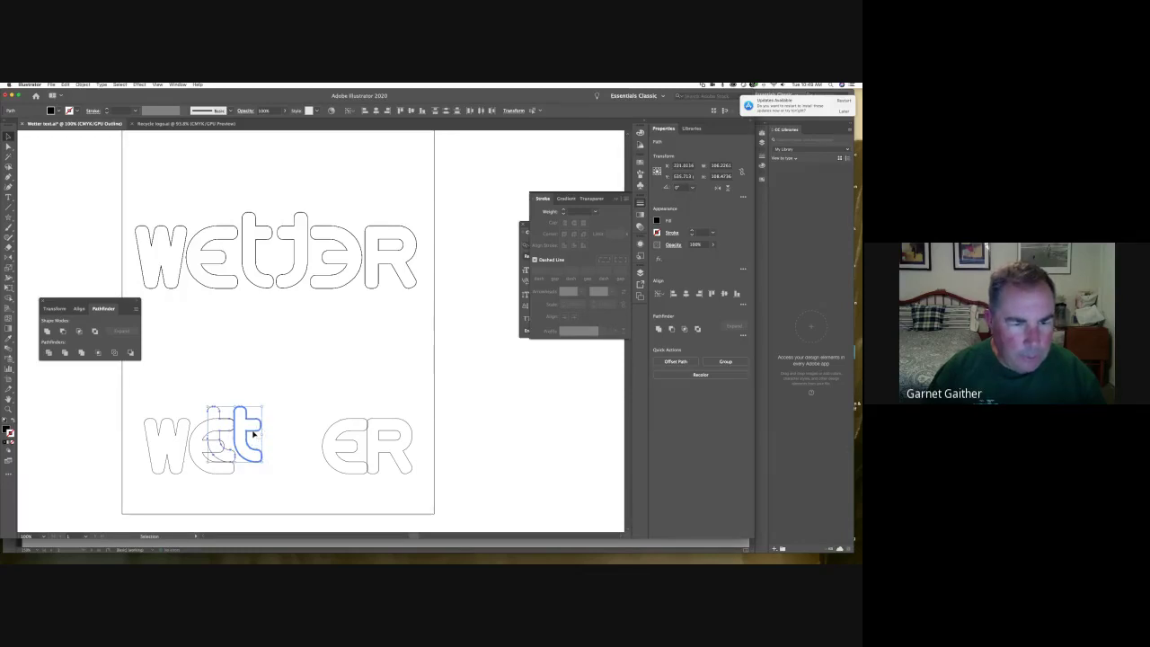
pyautogui.moveTo(255, 434); pyautogui.dragTo(297, 470)
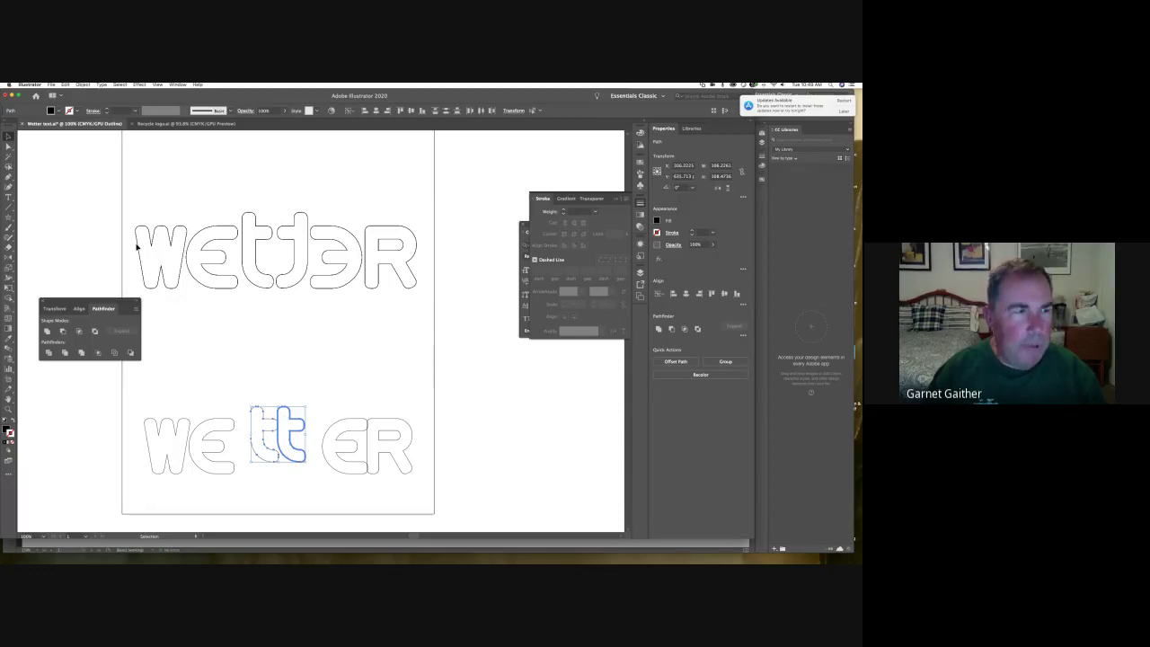
# Step: Lengthen the stems of both lowercase t's by pulling their upper anchor points, crossbars included, upward
pyautogui.click(8, 145)
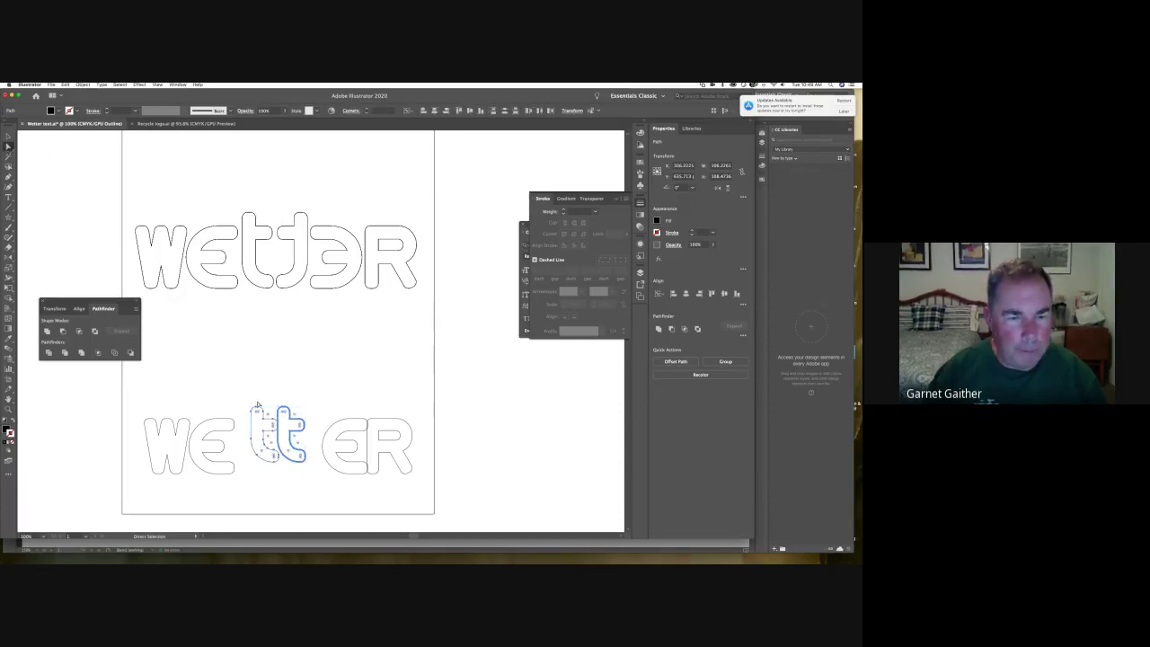
pyautogui.moveTo(247, 401); pyautogui.dragTo(301, 410)
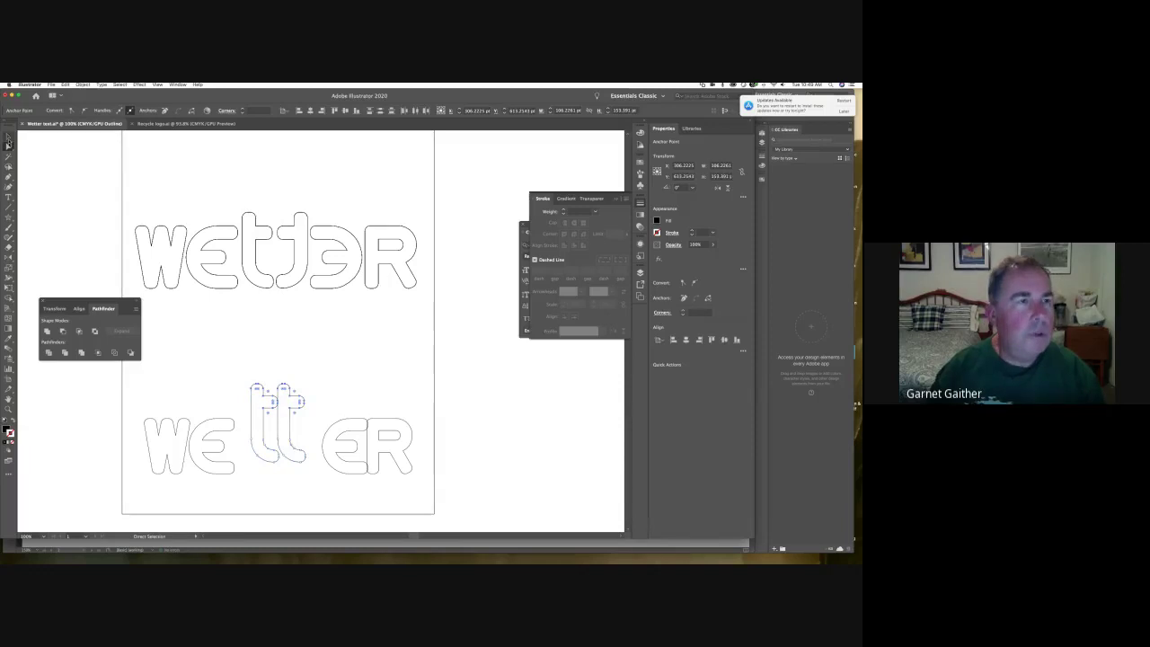
pyautogui.click(365, 406)
# Step: Position both lengthened t's together just after the first E, extending slightly above the neighbouring letters
pyautogui.moveTo(318, 382); pyautogui.dragTo(272, 439)
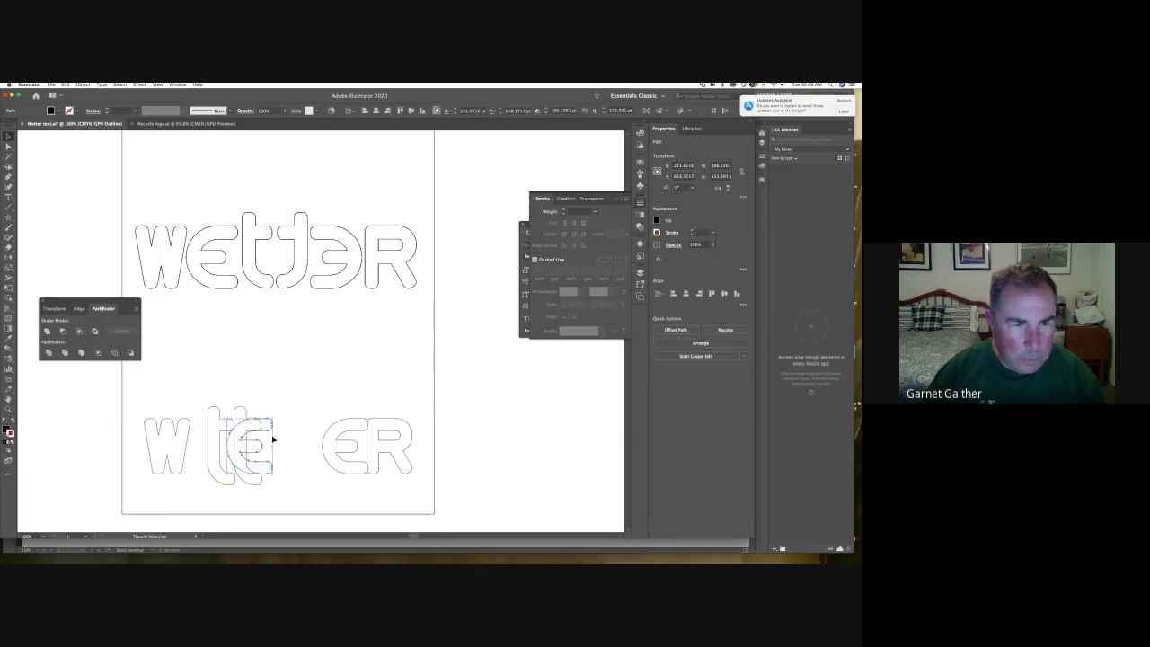
pyautogui.press('super+z')
pyautogui.click(257, 416)
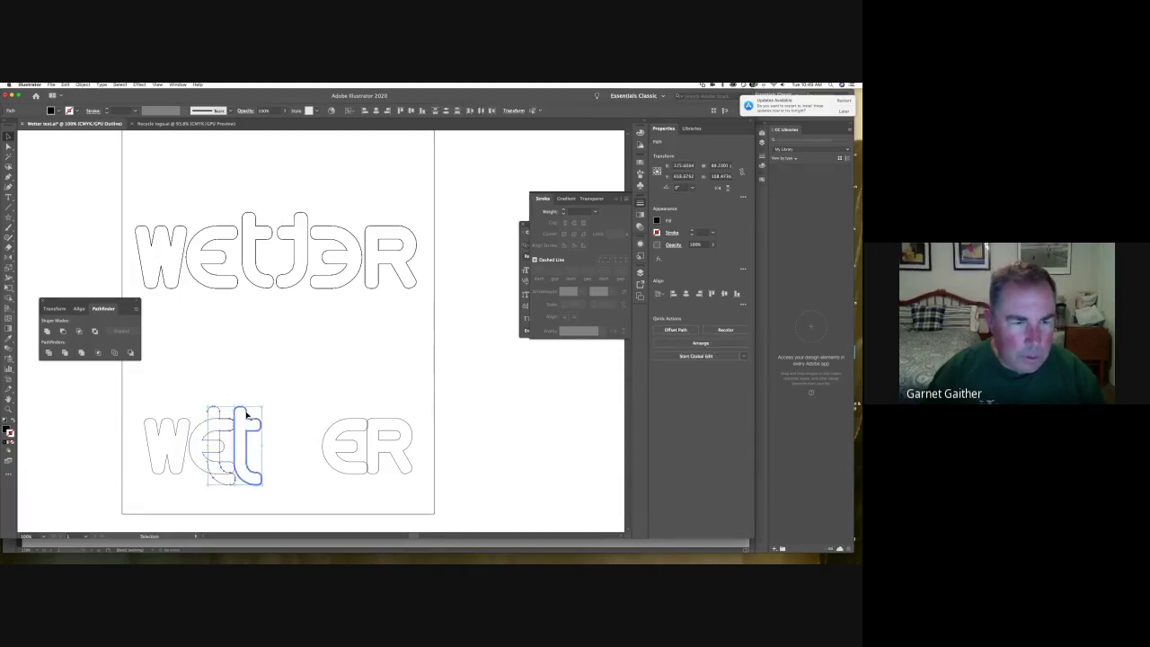
pyautogui.keyDown('shift'); pyautogui.click(270, 414); pyautogui.keyUp('shift')
pyautogui.moveTo(272, 416); pyautogui.dragTo(314, 455)
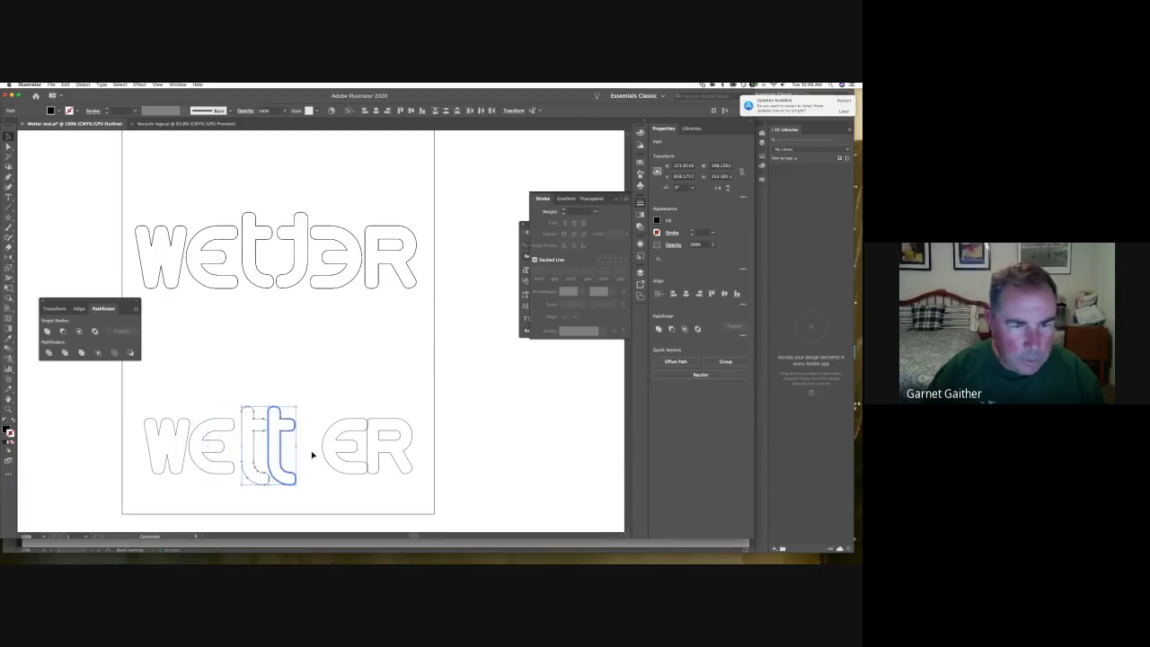
# Step: Separate the two t's by moving the second one horizontally toward the second E
pyautogui.click(310, 454)
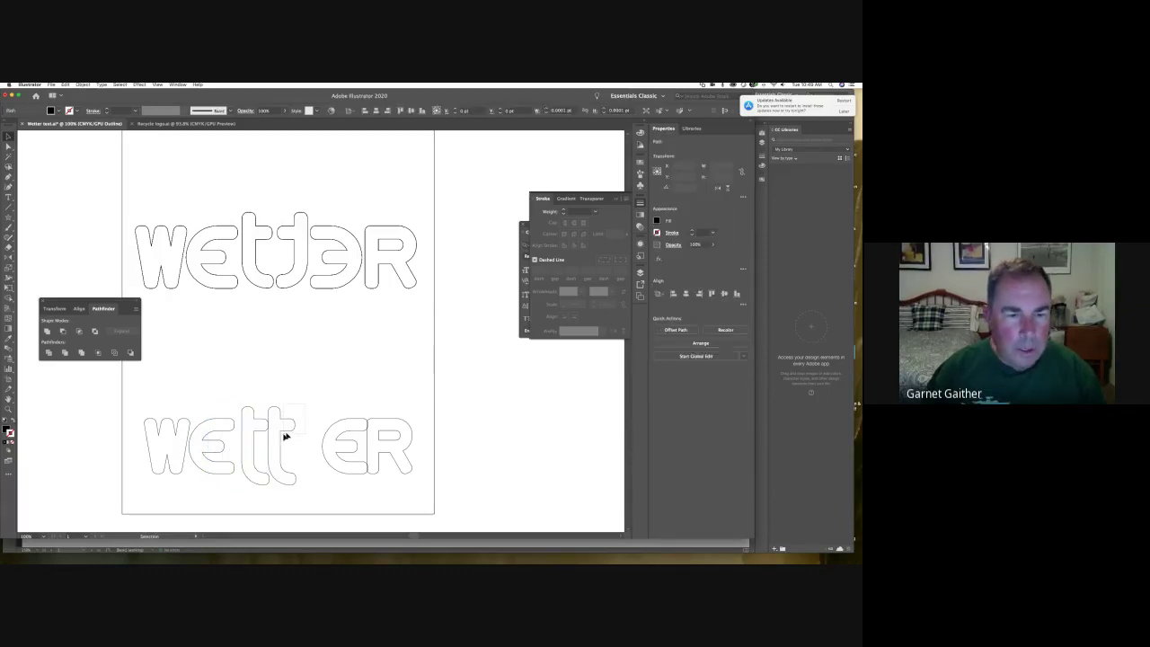
pyautogui.click(290, 437)
pyautogui.moveTo(291, 434); pyautogui.dragTo(311, 437)
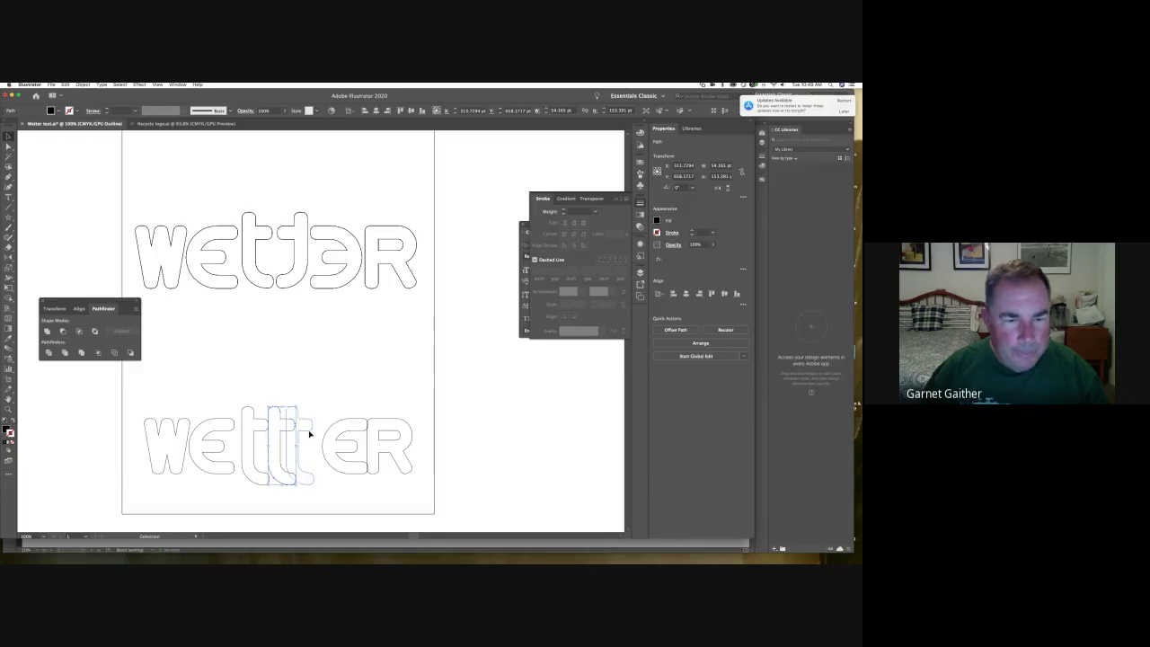
pyautogui.click(279, 367)
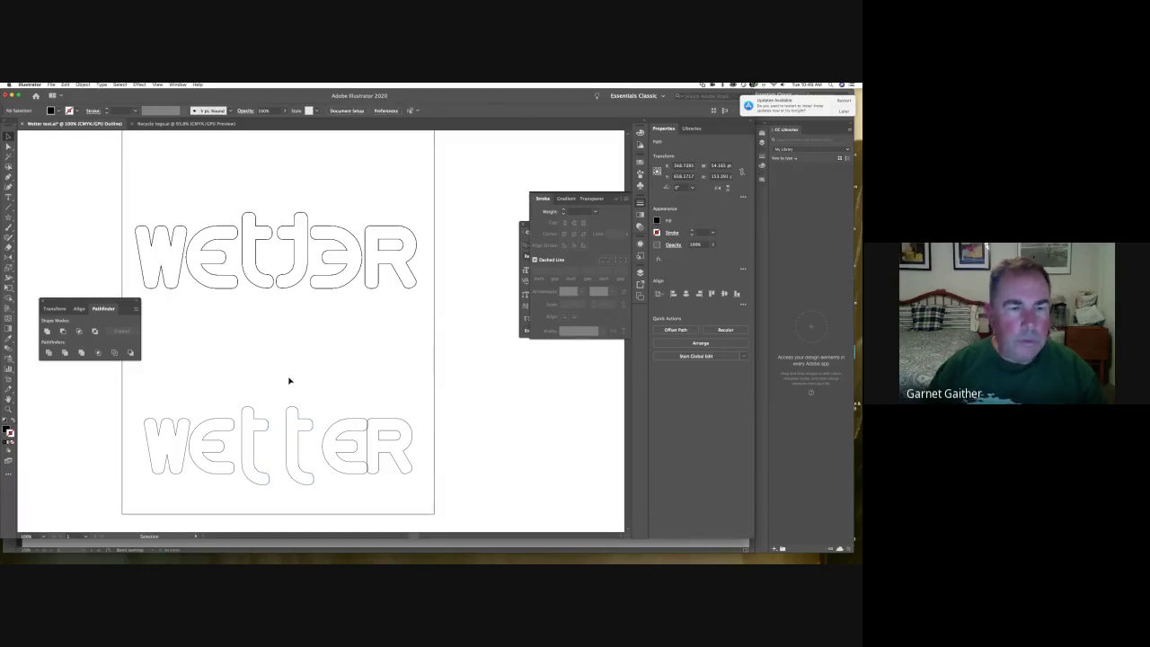
# Step: Shorten both t's by raising their lower curves to the baseline of the other letters
pyautogui.press('a')
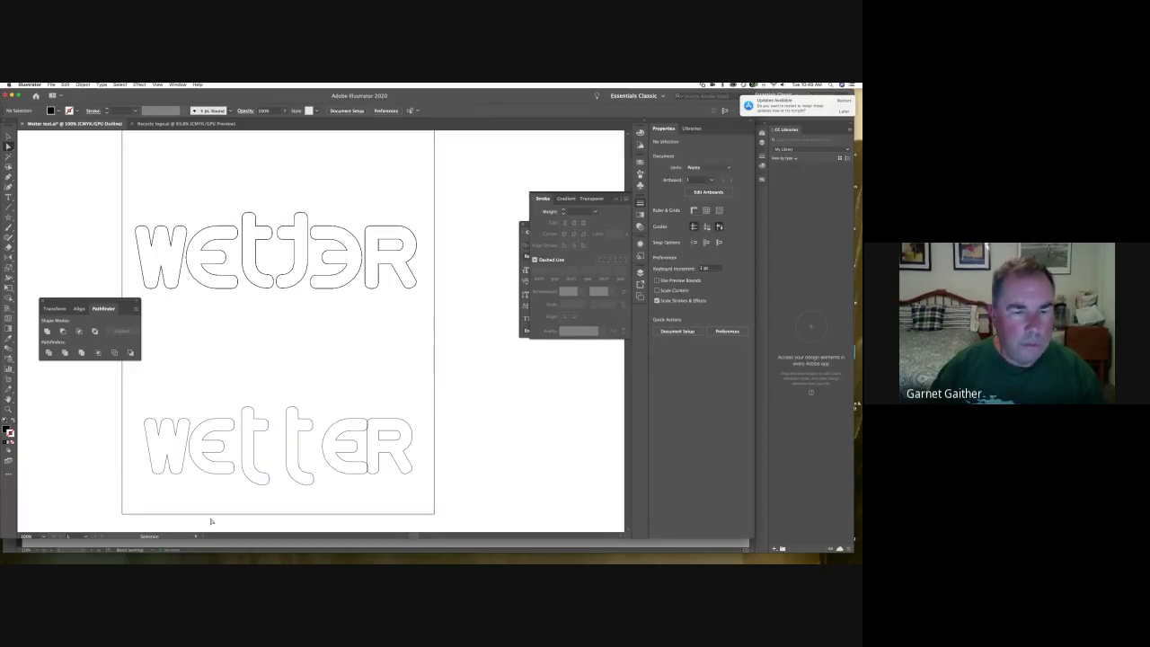
pyautogui.moveTo(235, 495); pyautogui.dragTo(257, 456)
pyautogui.press('super+z')
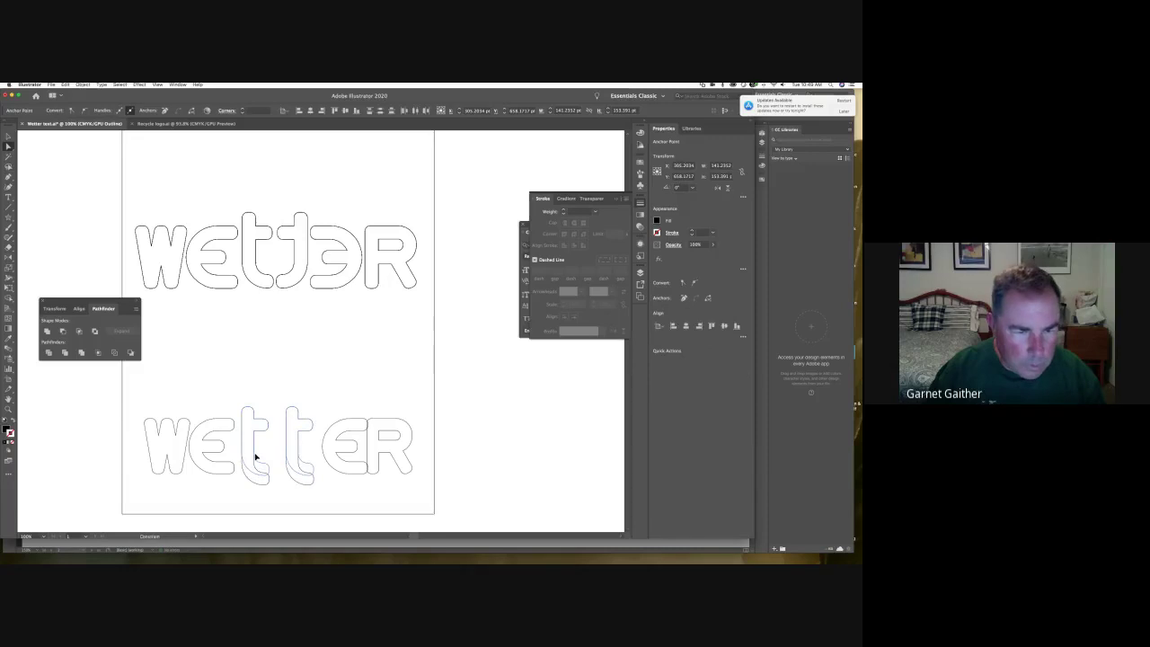
pyautogui.click(286, 500)
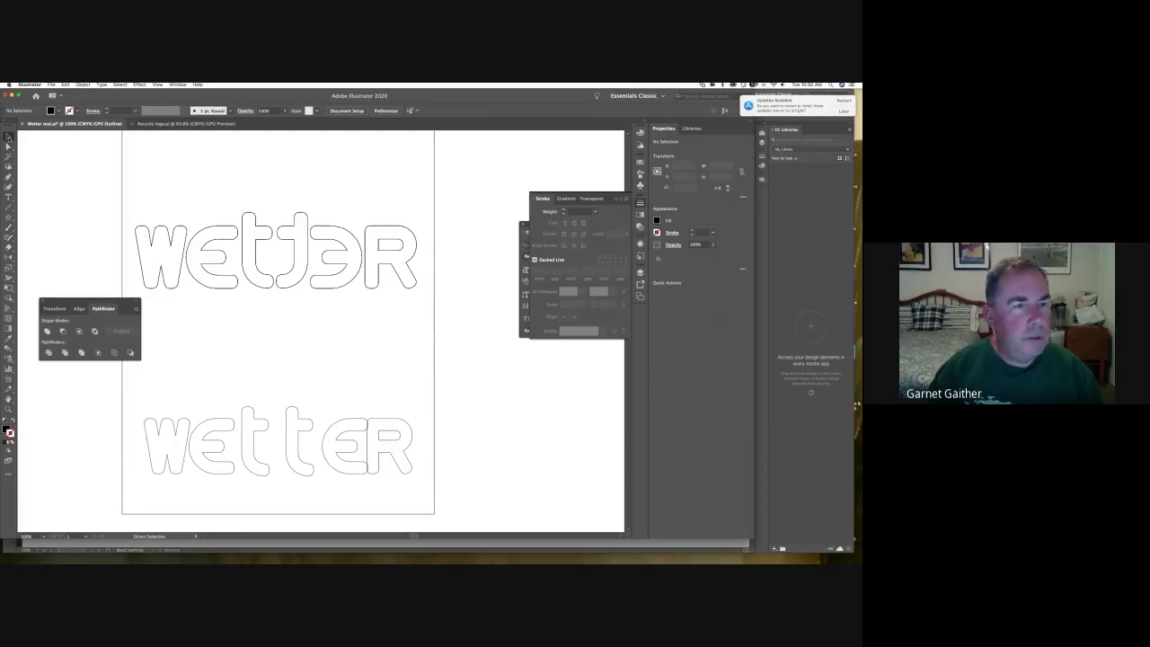
# Step: Reflect the second t and second E together horizontally so both letters face backward
pyautogui.press('v')
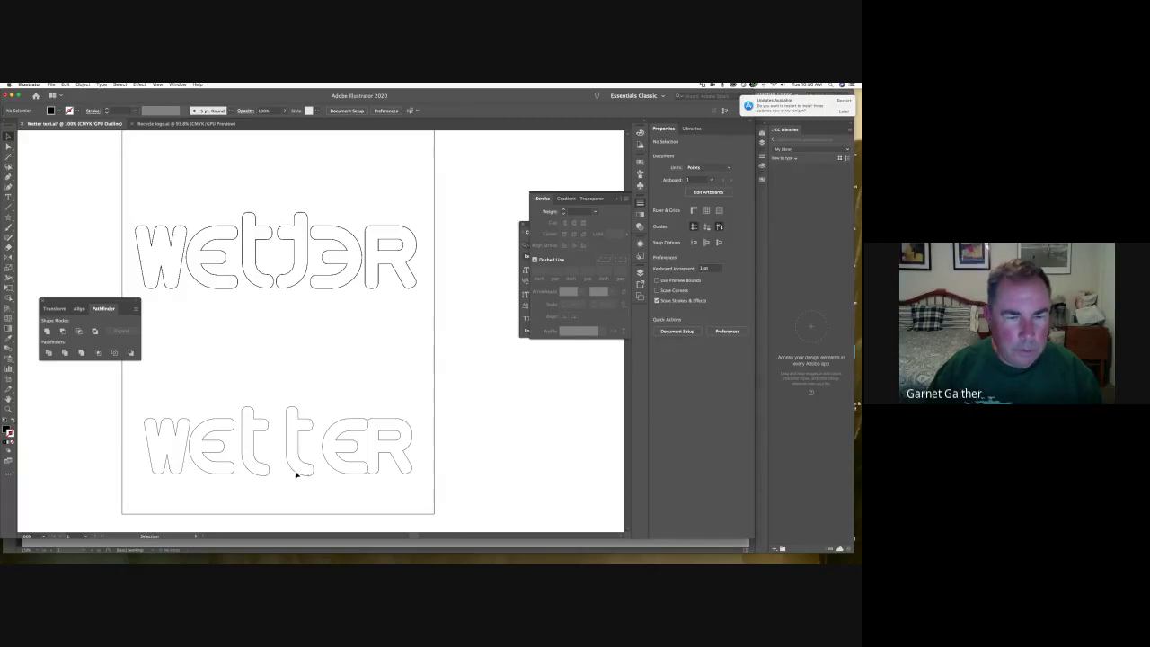
pyautogui.click(300, 474)
pyautogui.keyDown('shift'); pyautogui.click(356, 475); pyautogui.keyUp('shift')
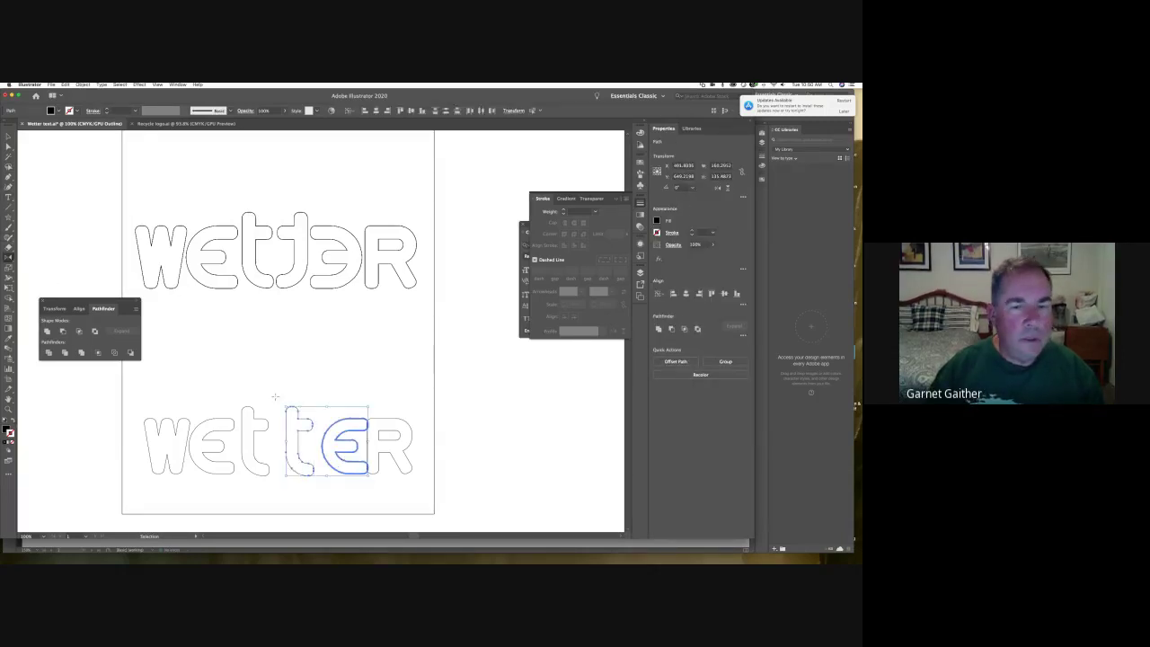
pyautogui.press('o')
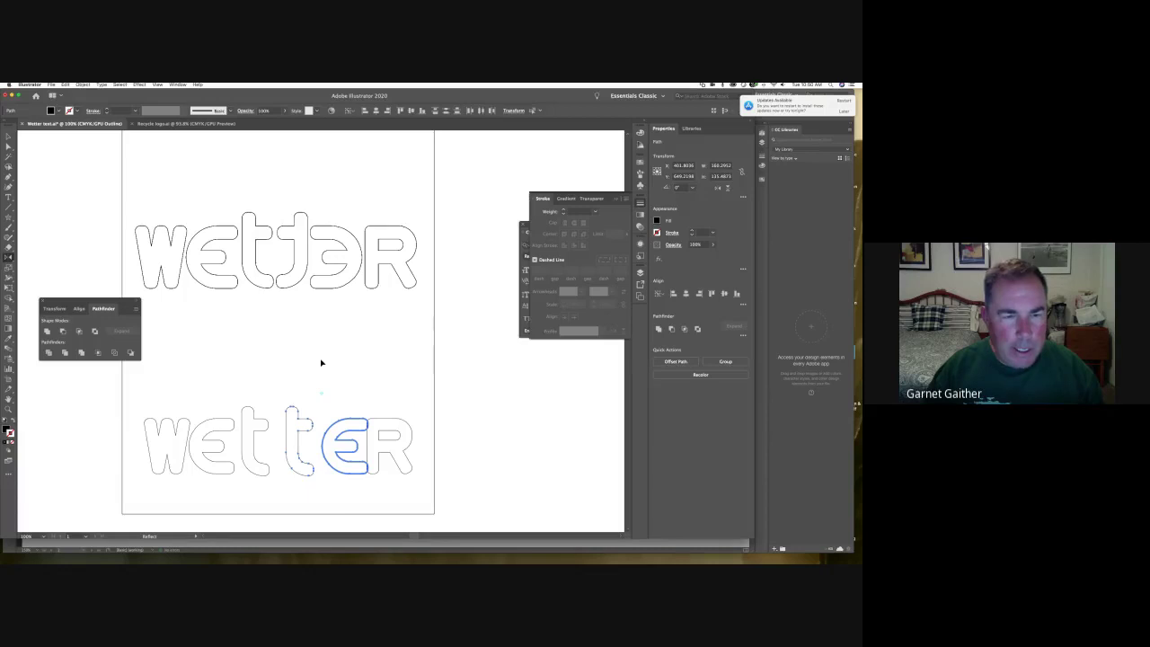
pyautogui.click(321, 363)
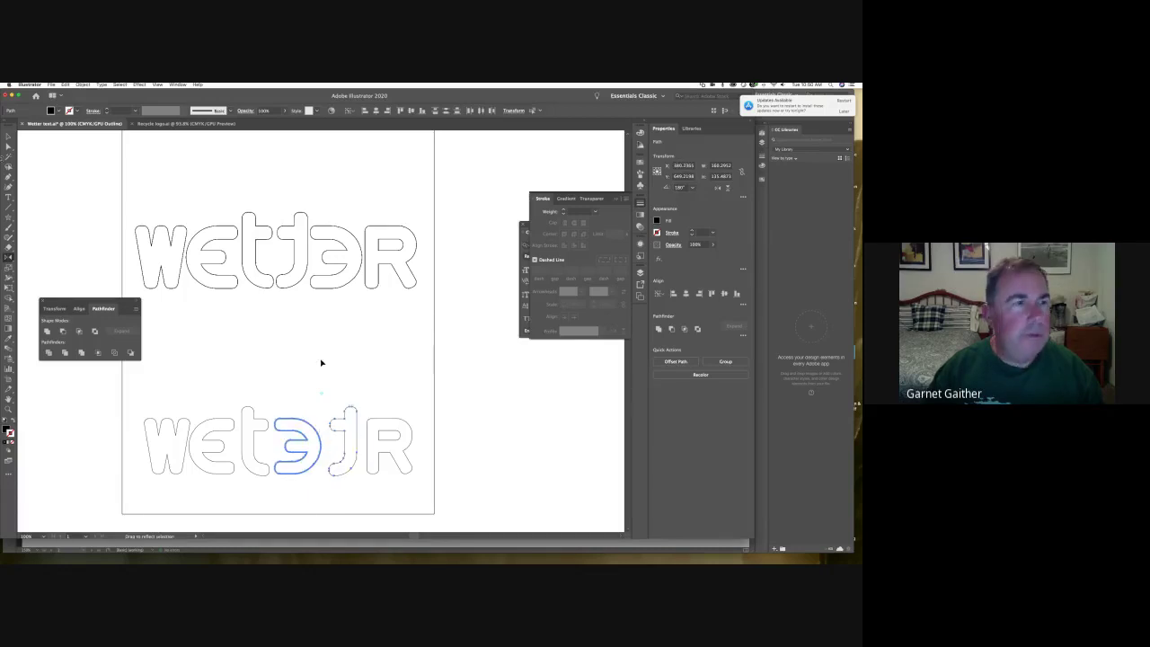
pyautogui.press('v')
pyautogui.click(375, 362)
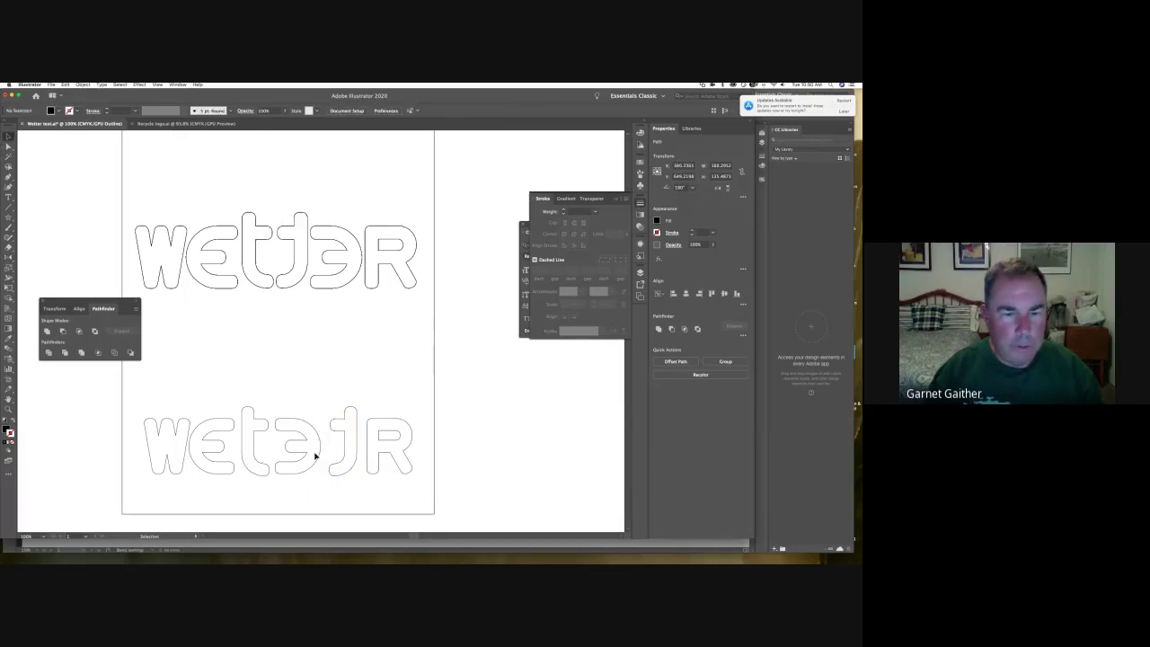
# Step: Swap the mirrored t and E, placing the t beside the first t and closing the reversed E and R up to it
pyautogui.moveTo(323, 464); pyautogui.dragTo(515, 464)
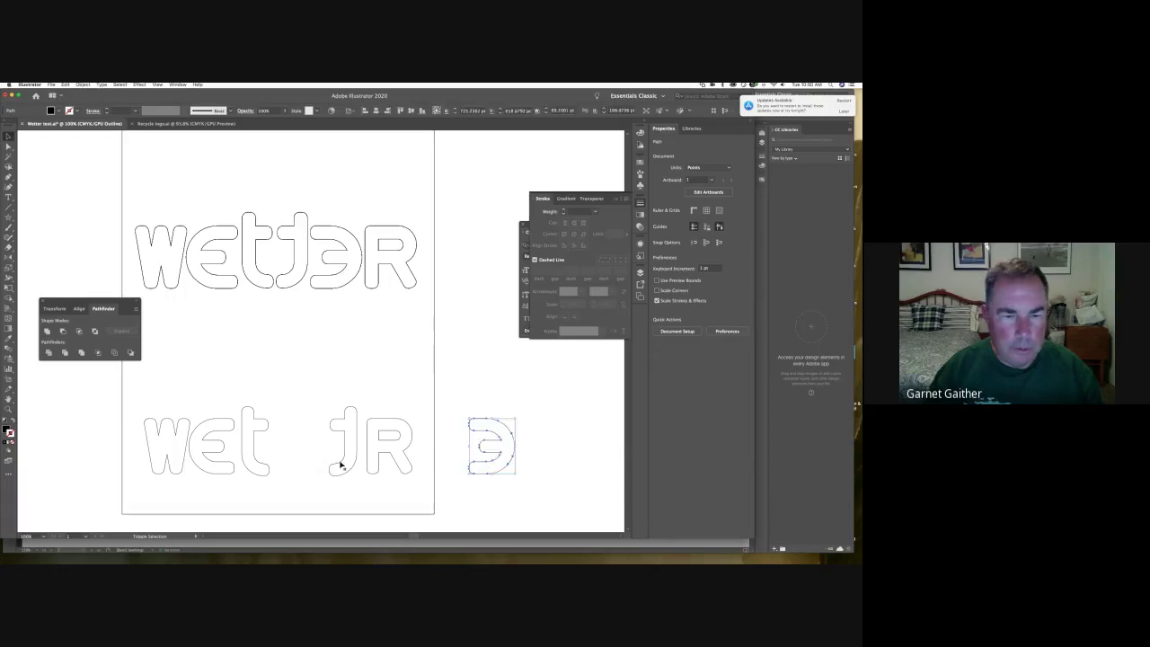
pyautogui.moveTo(357, 458); pyautogui.dragTo(304, 459)
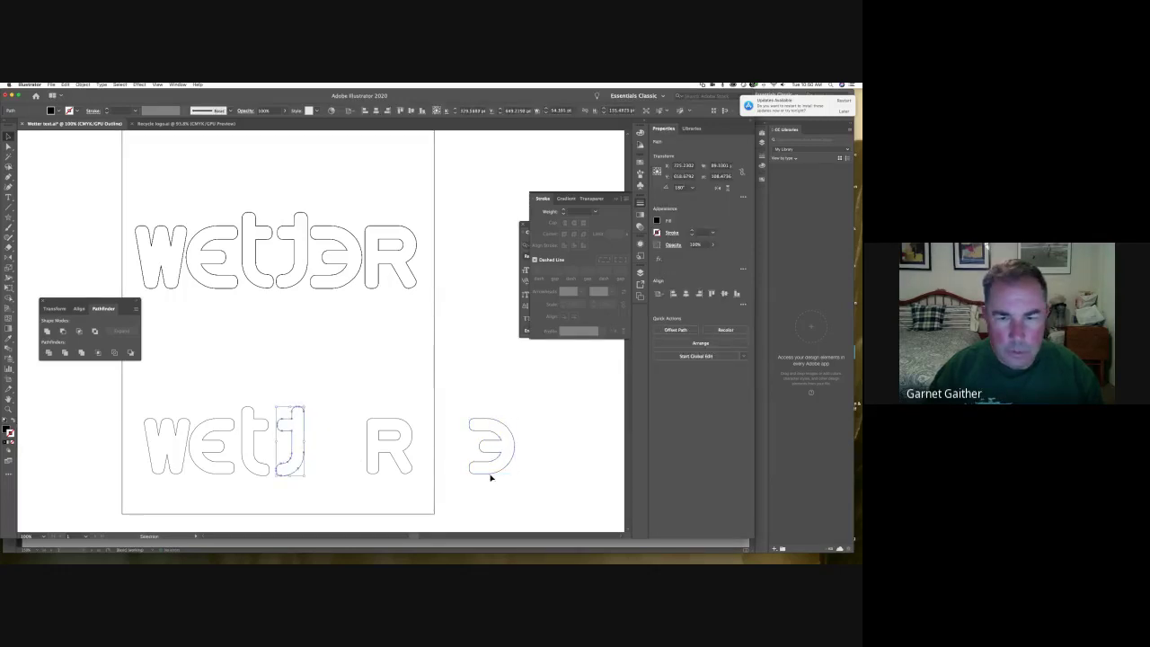
pyautogui.keyDown('shift'); pyautogui.click(373, 476); pyautogui.keyUp('shift')
pyautogui.keyDown('shift'); pyautogui.click(471, 476); pyautogui.keyUp('shift')
pyautogui.click(488, 494)
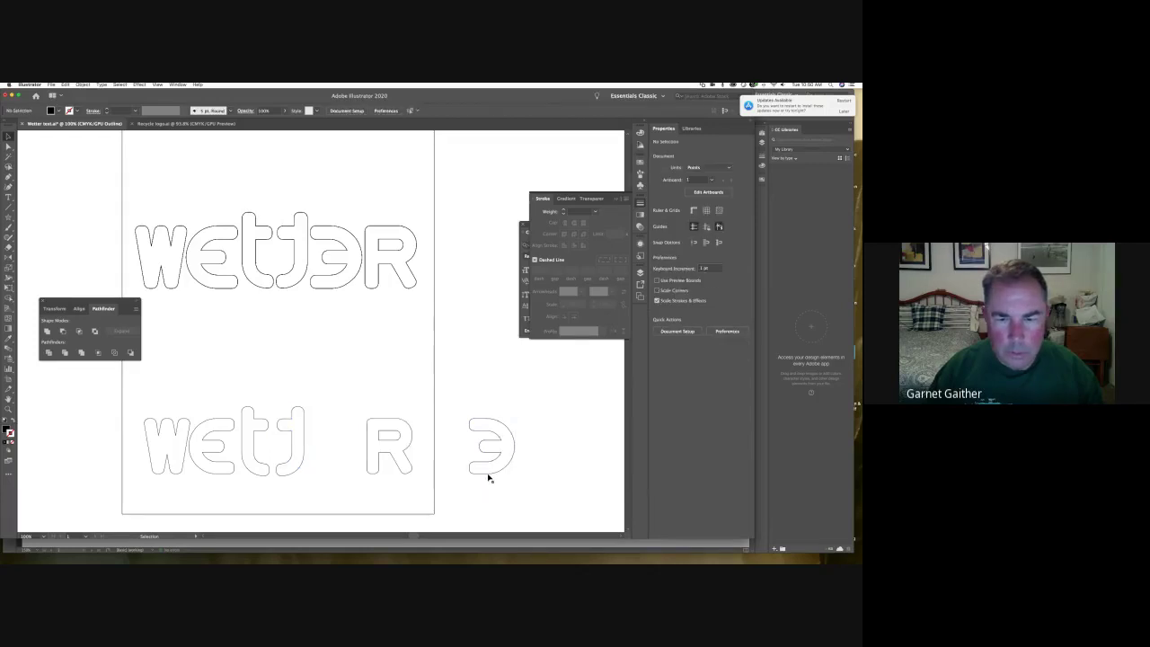
pyautogui.moveTo(488, 475); pyautogui.dragTo(335, 476)
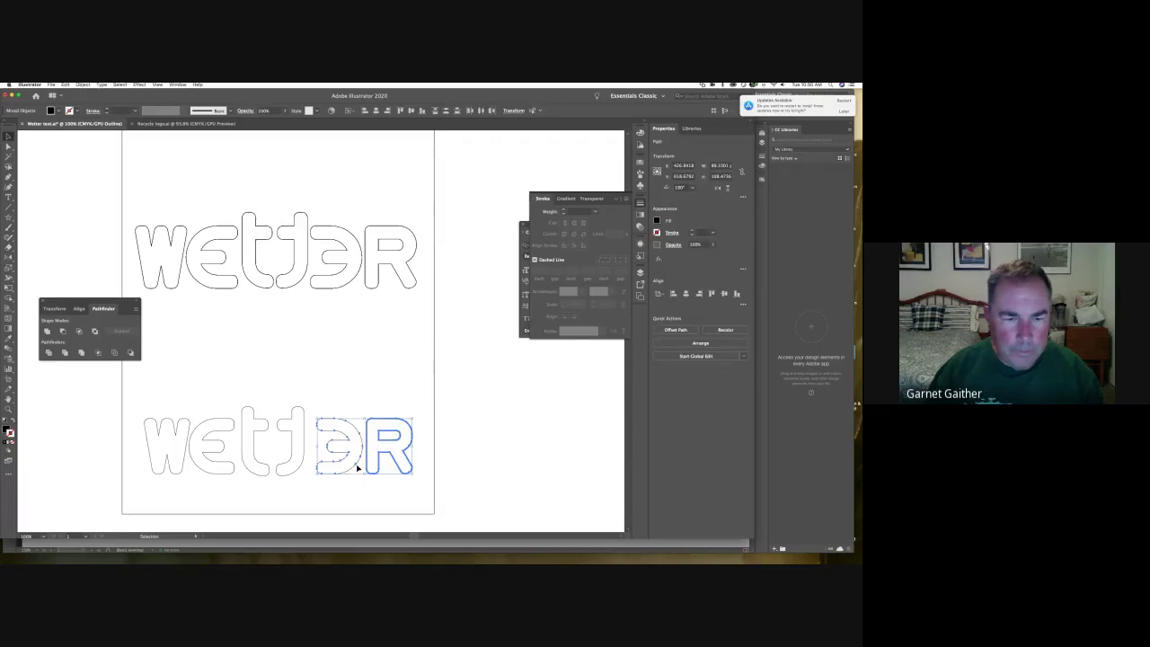
pyautogui.moveTo(348, 467); pyautogui.dragTo(347, 464)
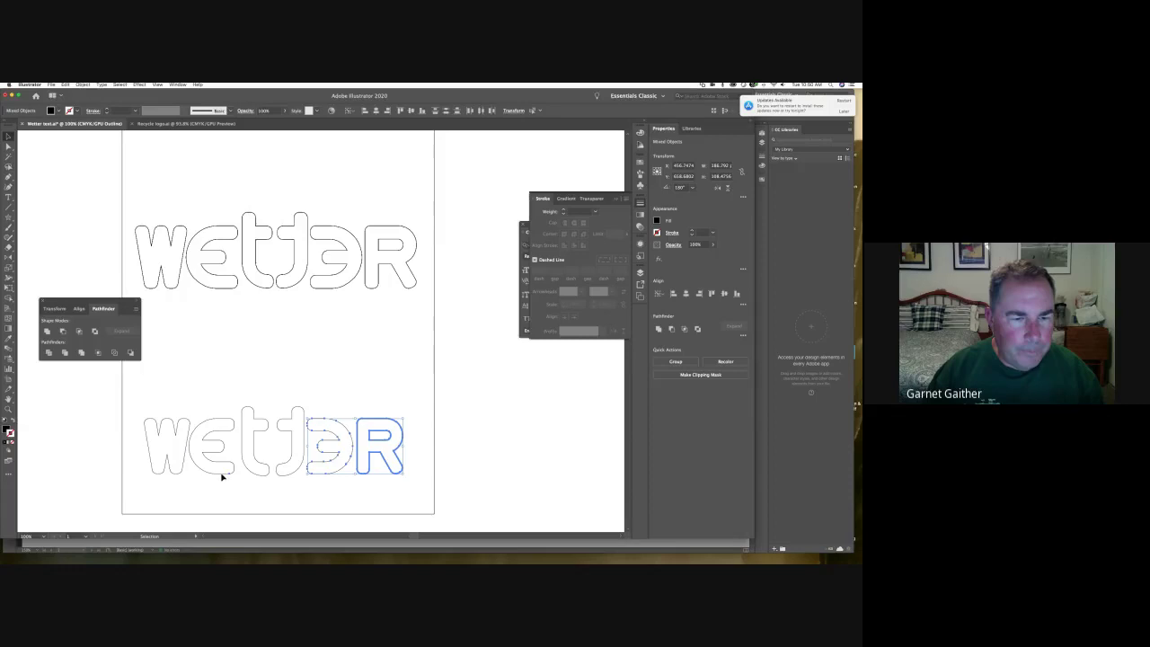
# Step: Nudge the lower logo's W and first E slightly closer to the first t
pyautogui.click(222, 477)
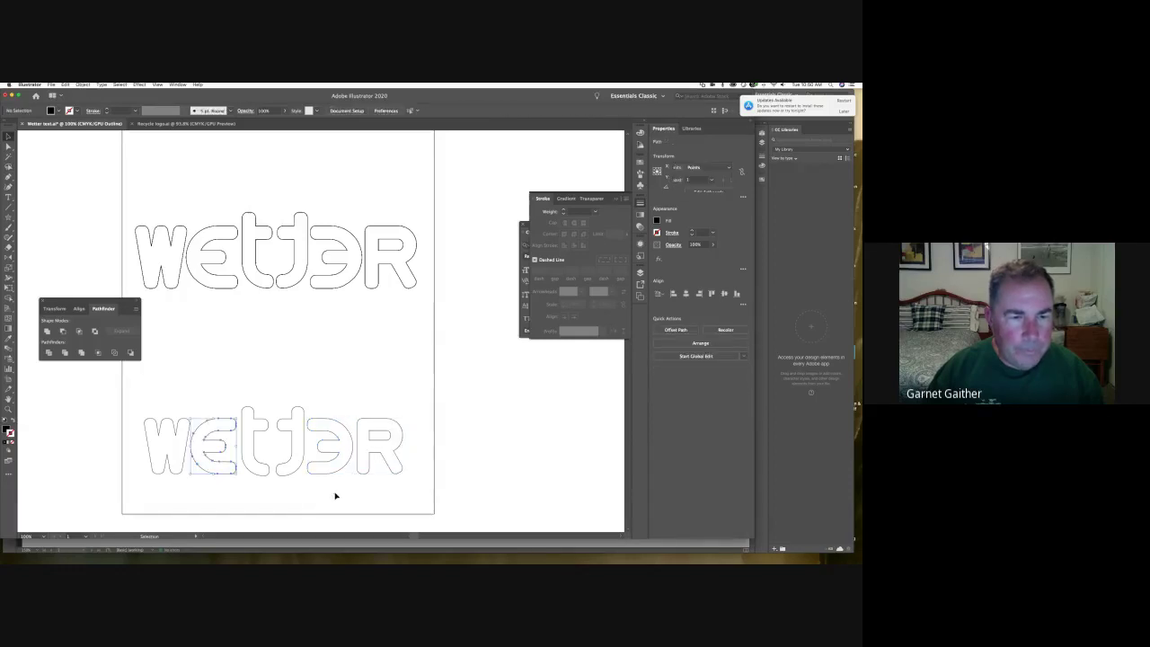
pyautogui.click(336, 495)
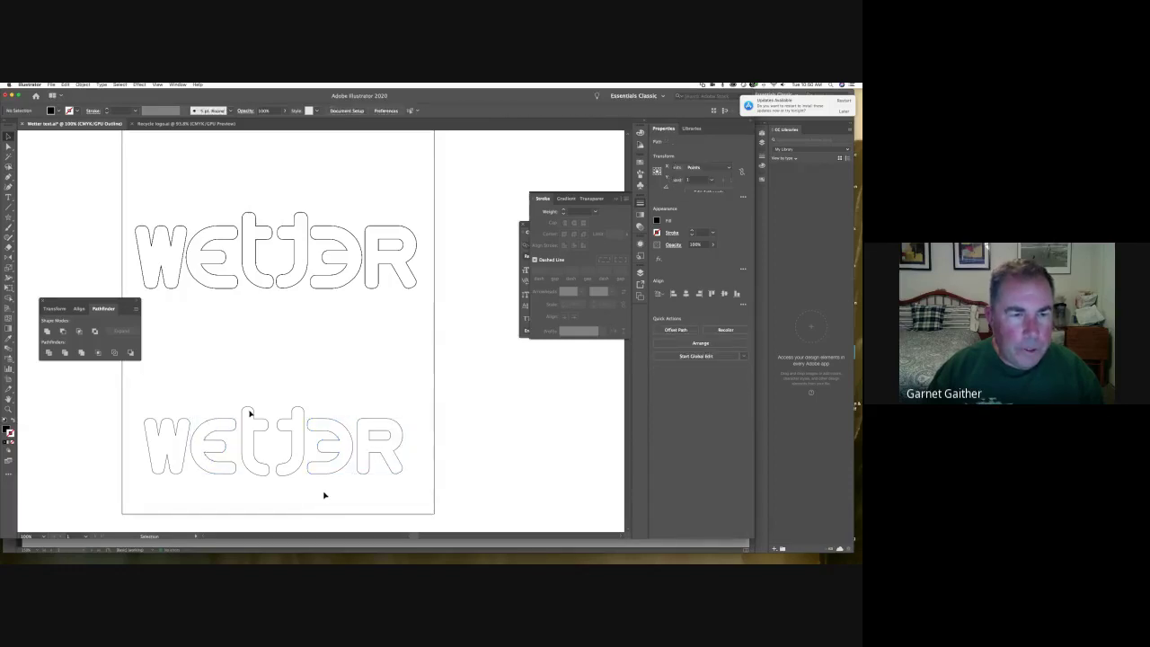
pyautogui.click(227, 476)
pyautogui.click(252, 490)
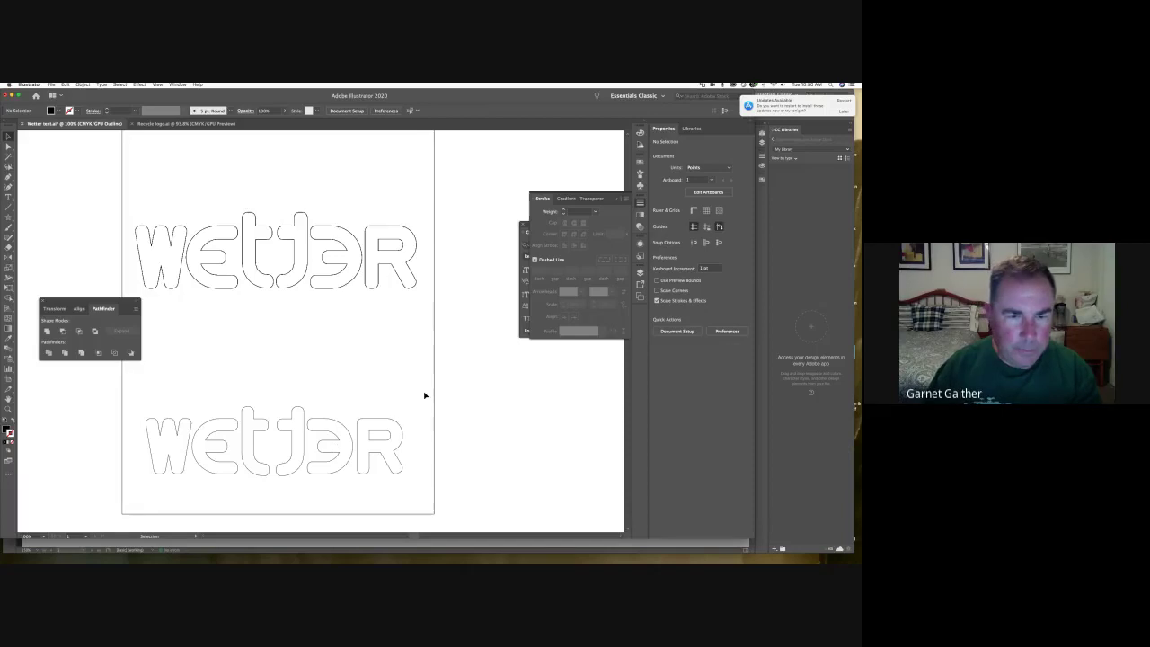
# Step: Nudge the mirrored t, reversed E and R together toward the first t to close the gap
pyautogui.moveTo(279, 501); pyautogui.dragTo(388, 438)
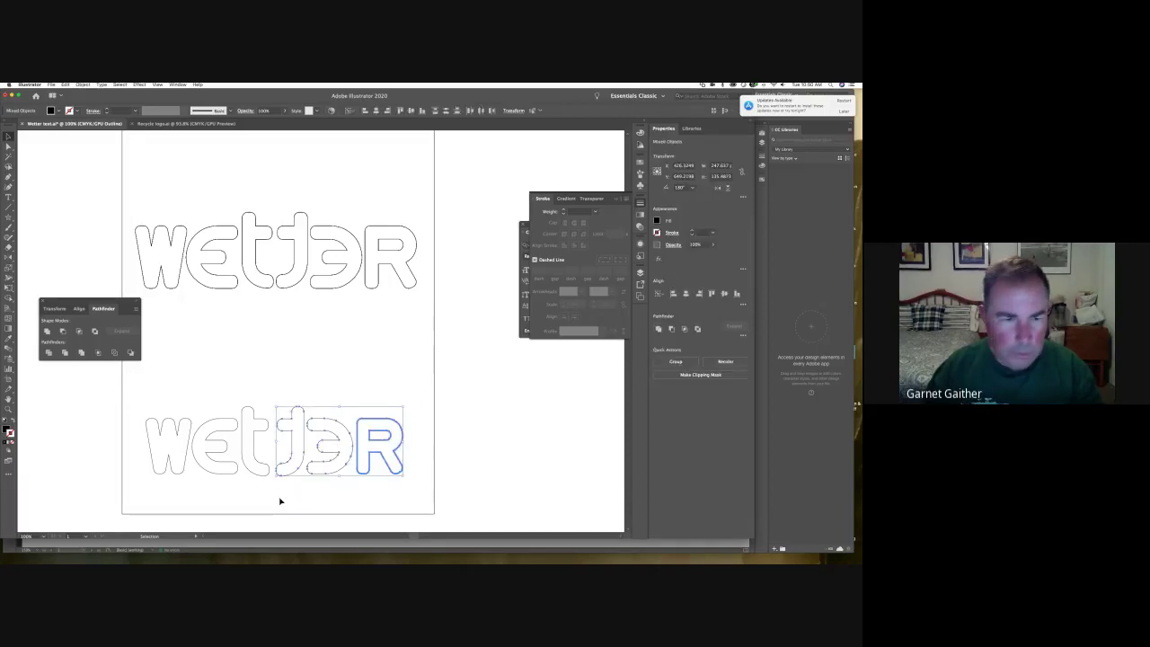
pyautogui.press('Left')
pyautogui.press('Left')
pyautogui.press('Left')
pyautogui.press('Left')
pyautogui.press('Left')
pyautogui.press('Left')
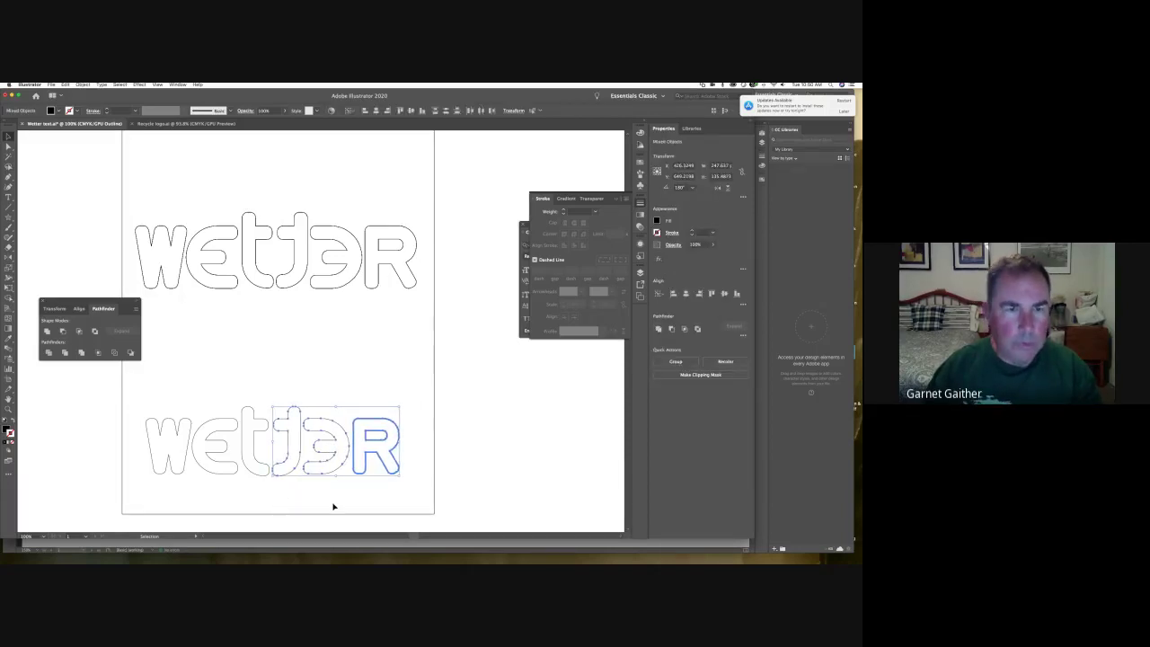
pyautogui.click(434, 505)
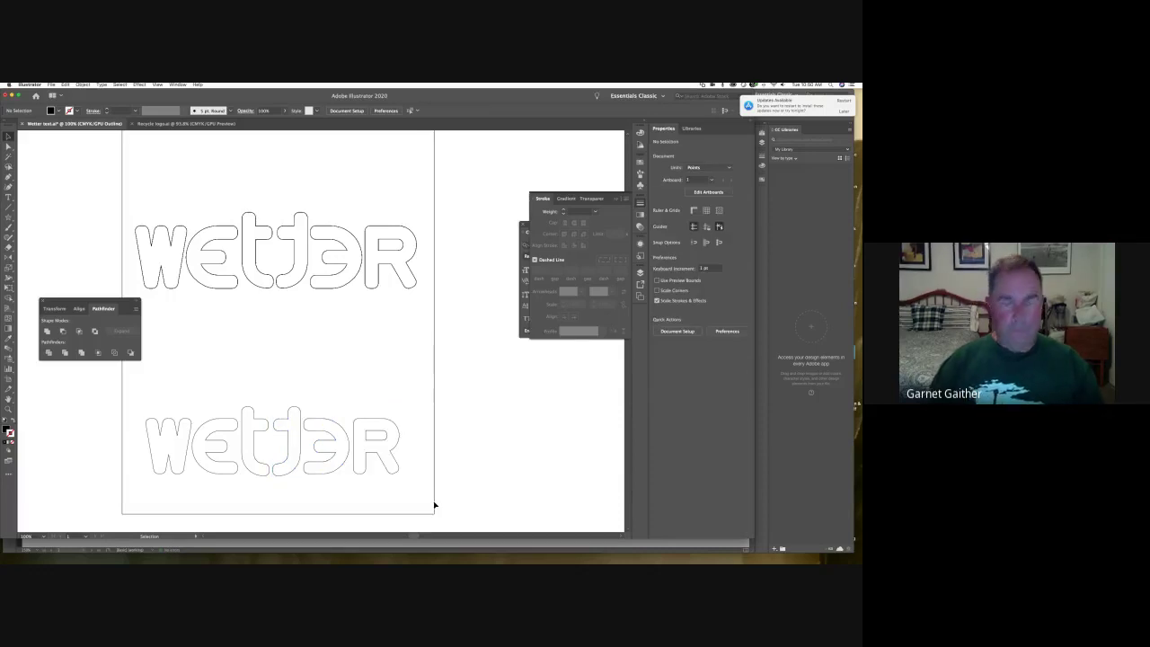
# Step: Switch from outline to preview view and swap the lower logo's fill and stroke, giving the letters a black stroke without fill
pyautogui.hotkey('ctrl', 'y')
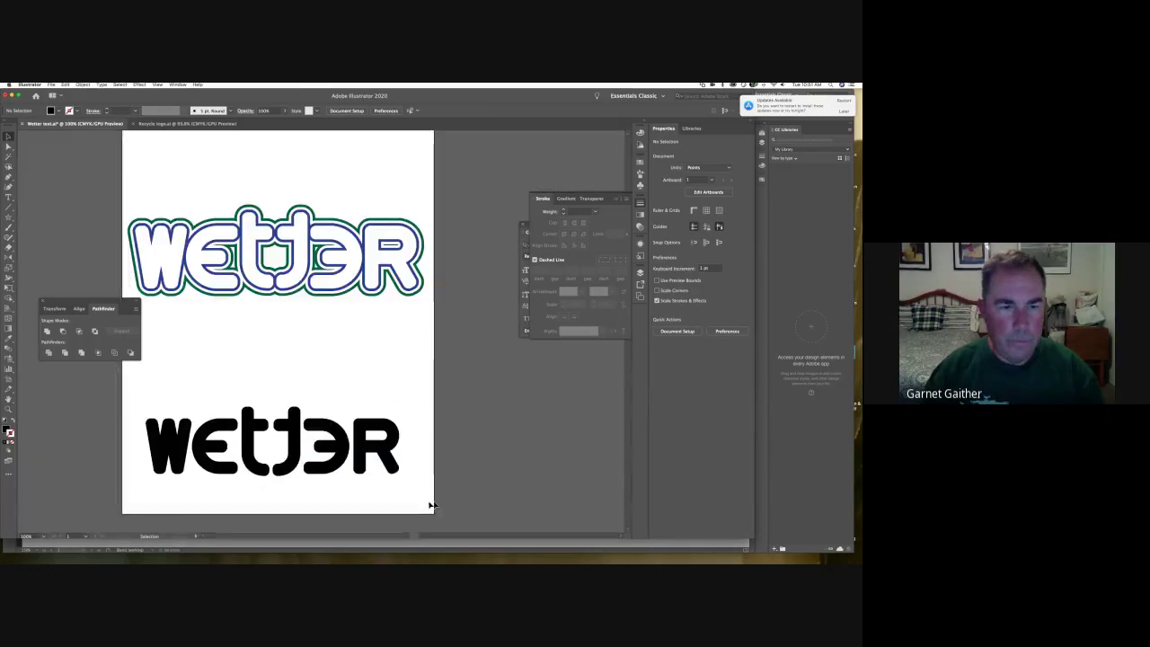
pyautogui.moveTo(357, 490); pyautogui.dragTo(390, 282)
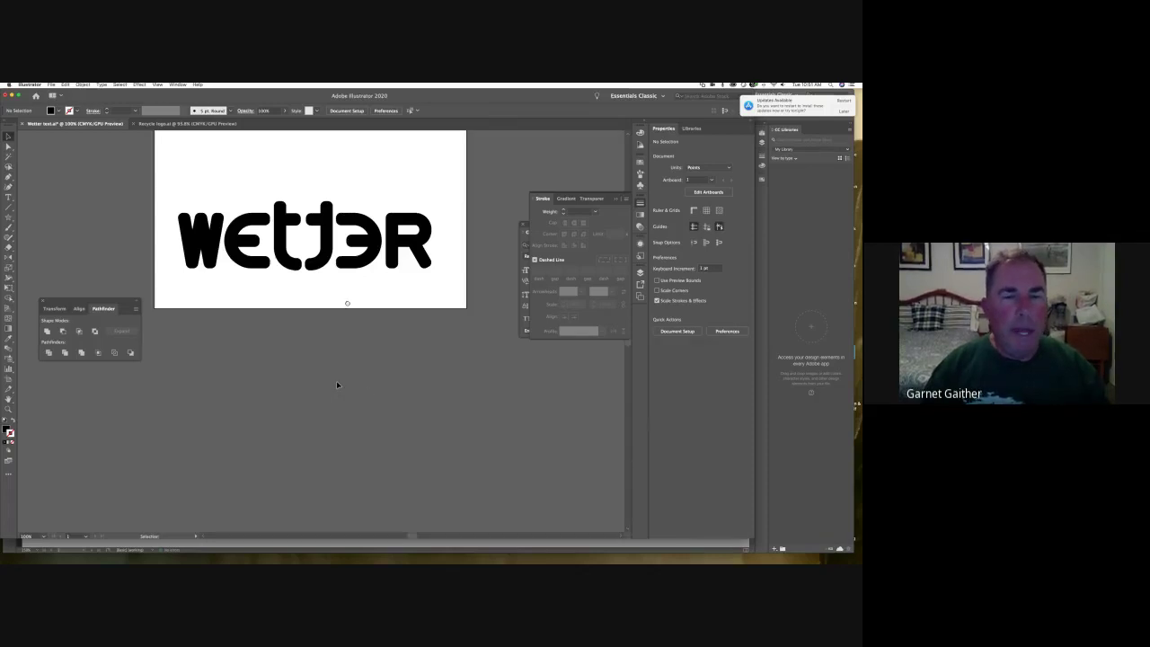
pyautogui.moveTo(348, 302); pyautogui.dragTo(344, 468)
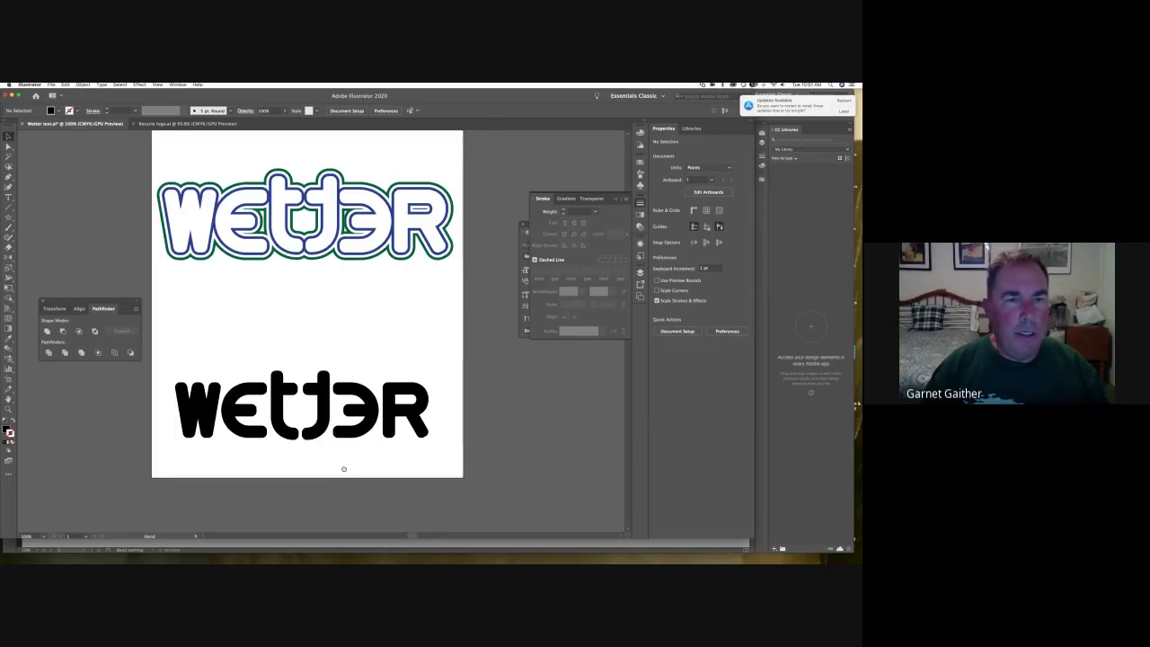
pyautogui.moveTo(345, 470); pyautogui.dragTo(347, 403)
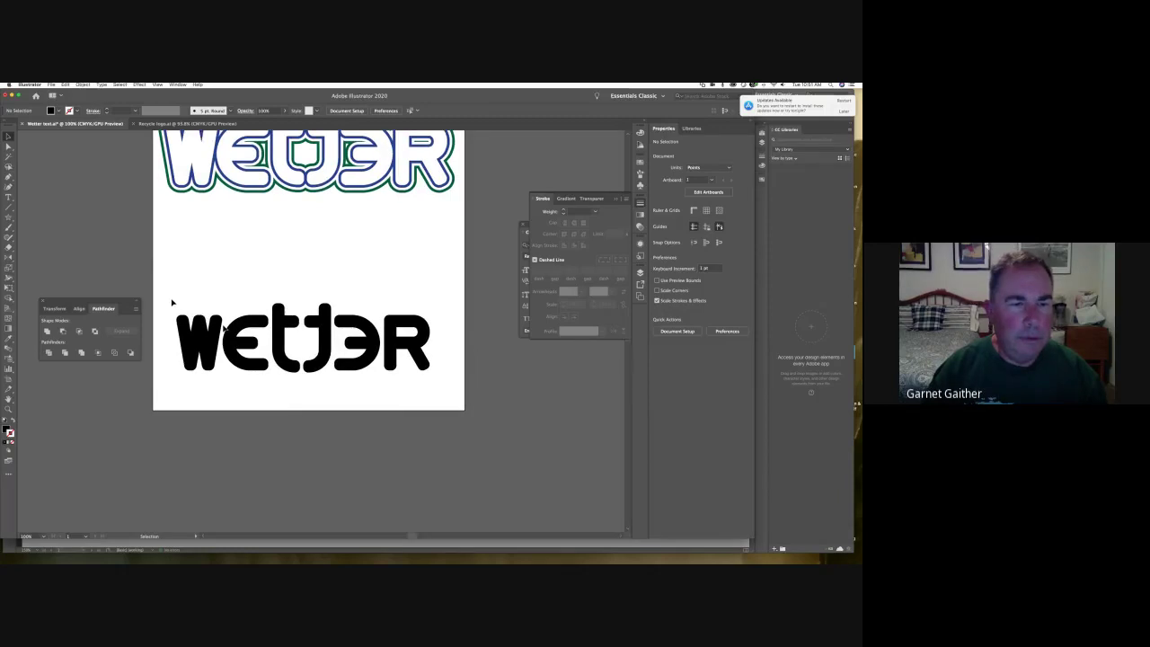
pyautogui.moveTo(171, 299); pyautogui.dragTo(442, 395)
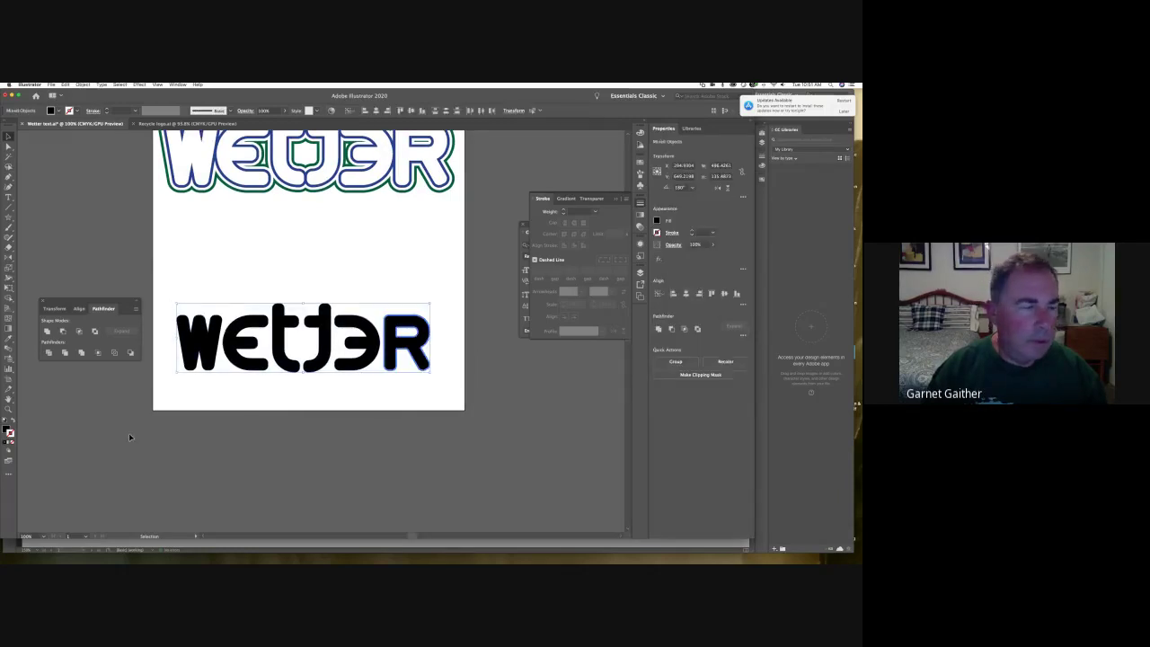
pyautogui.click(14, 424)
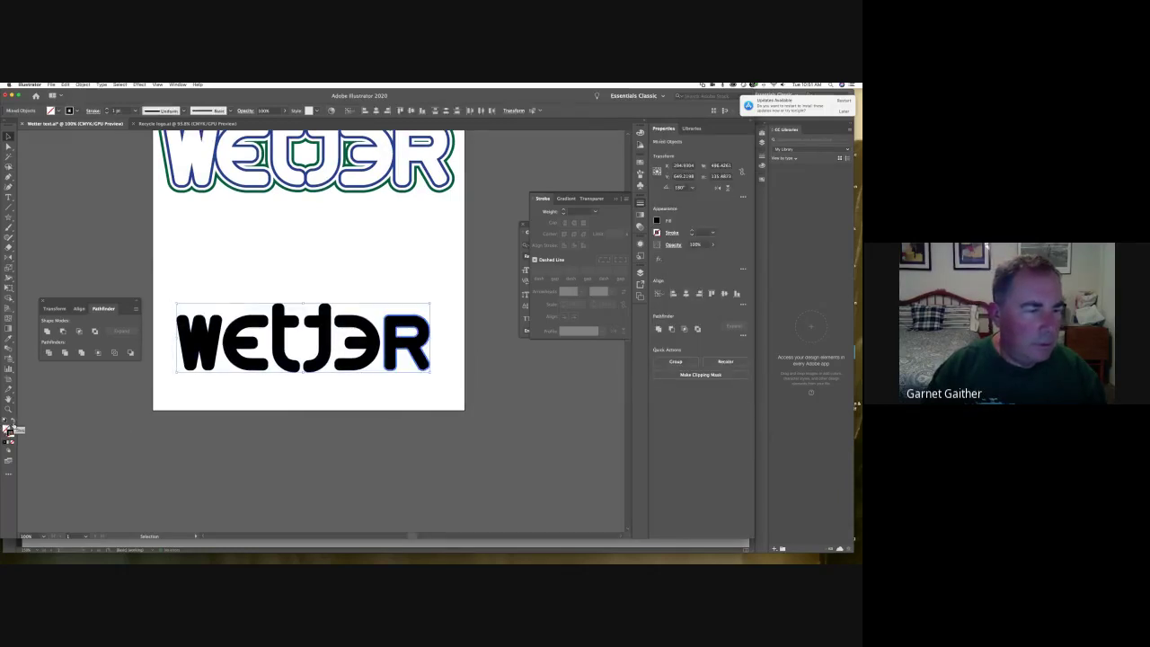
pyautogui.click(11, 428)
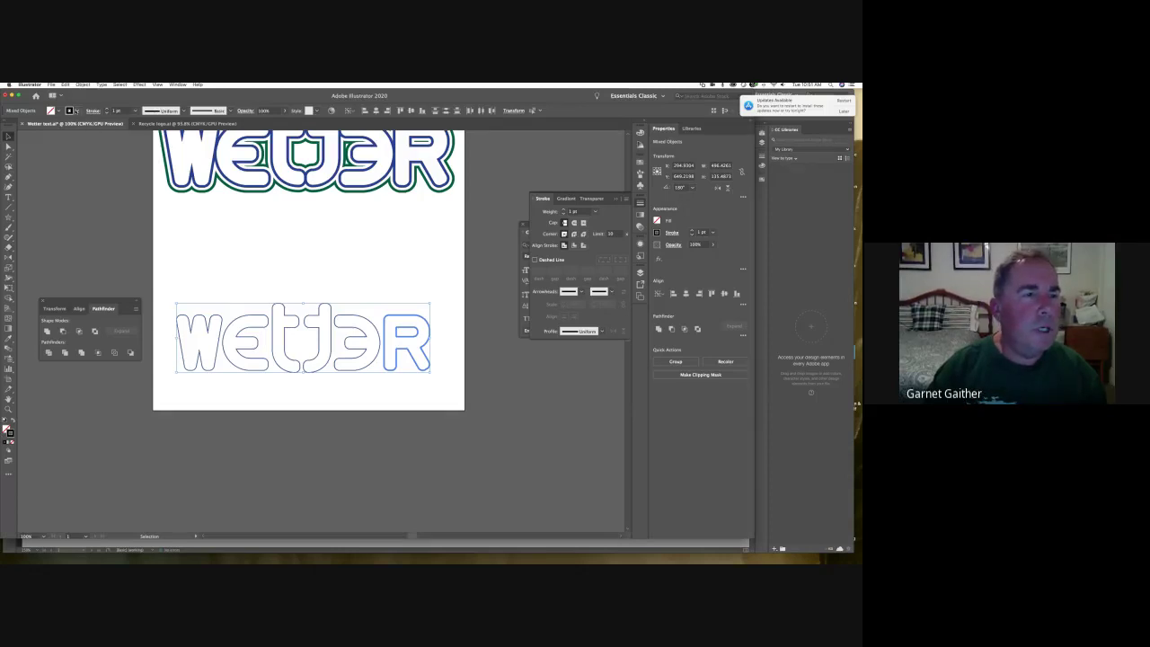
# Step: Color the lower logo's stroke green and increase its weight to 10 pt
pyautogui.click(51, 111)
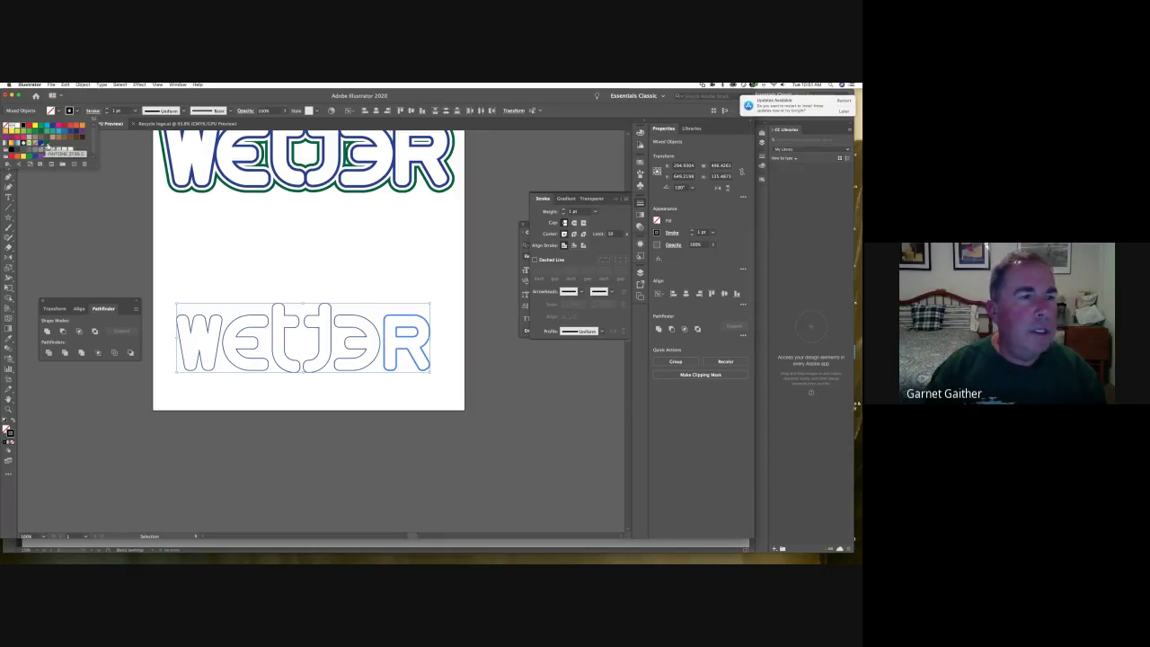
pyautogui.click(49, 146)
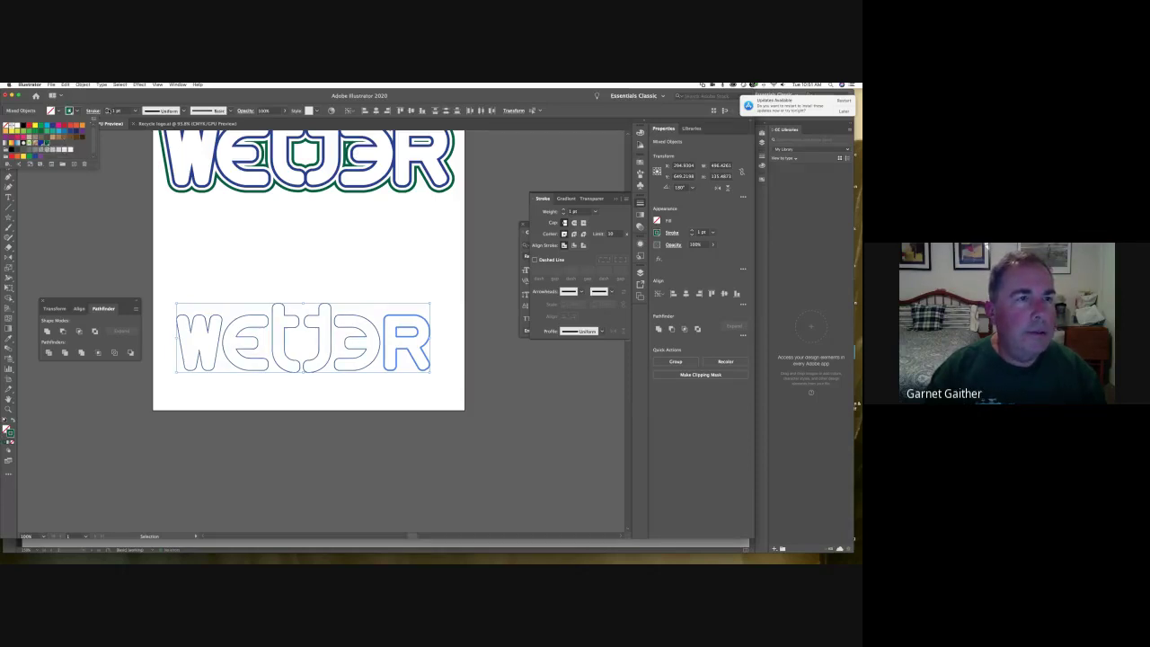
pyautogui.click(106, 109)
pyautogui.click(107, 108)
pyautogui.click(107, 109)
pyautogui.click(107, 109)
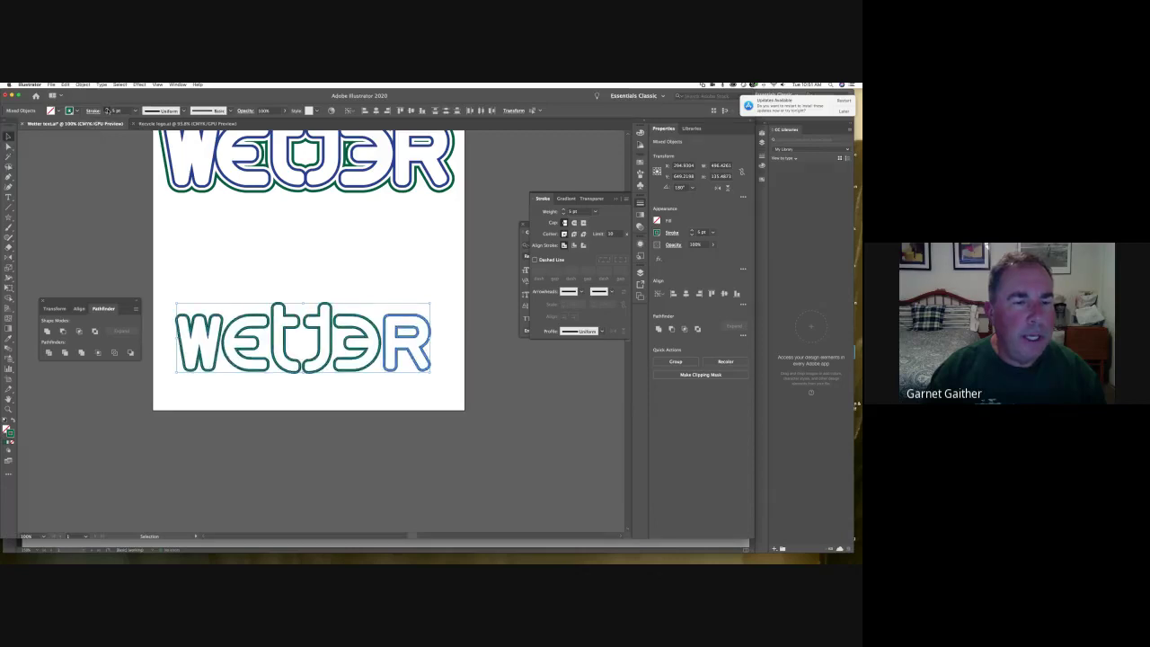
pyautogui.click(107, 108)
pyautogui.click(107, 109)
pyautogui.click(107, 108)
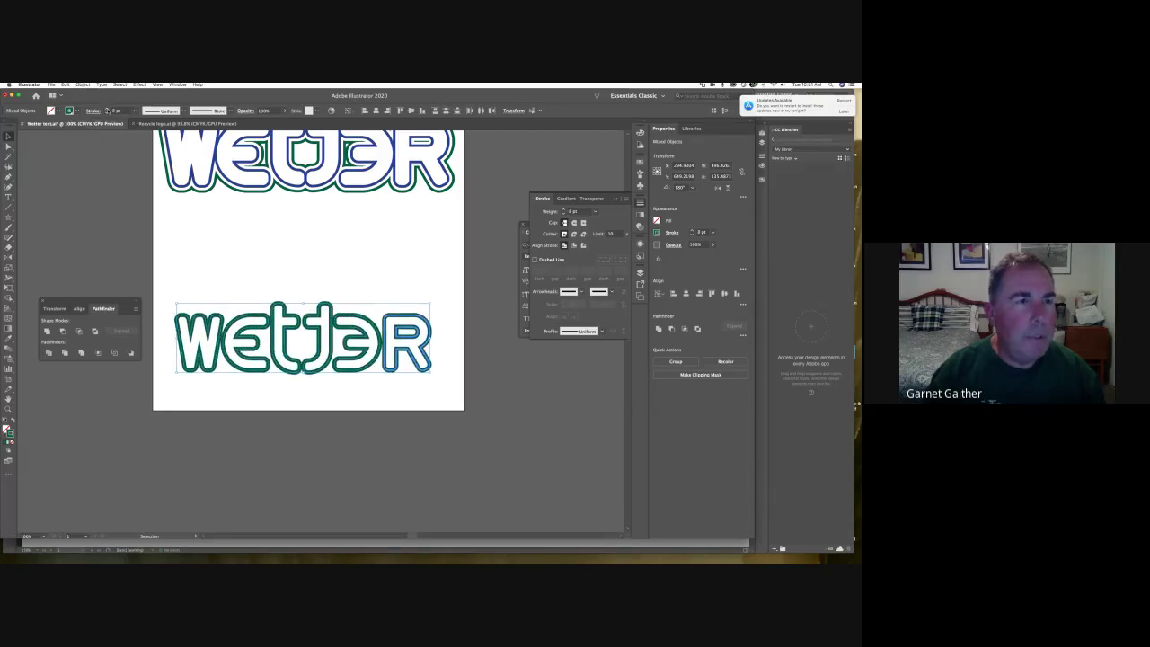
pyautogui.click(107, 108)
pyautogui.click(107, 109)
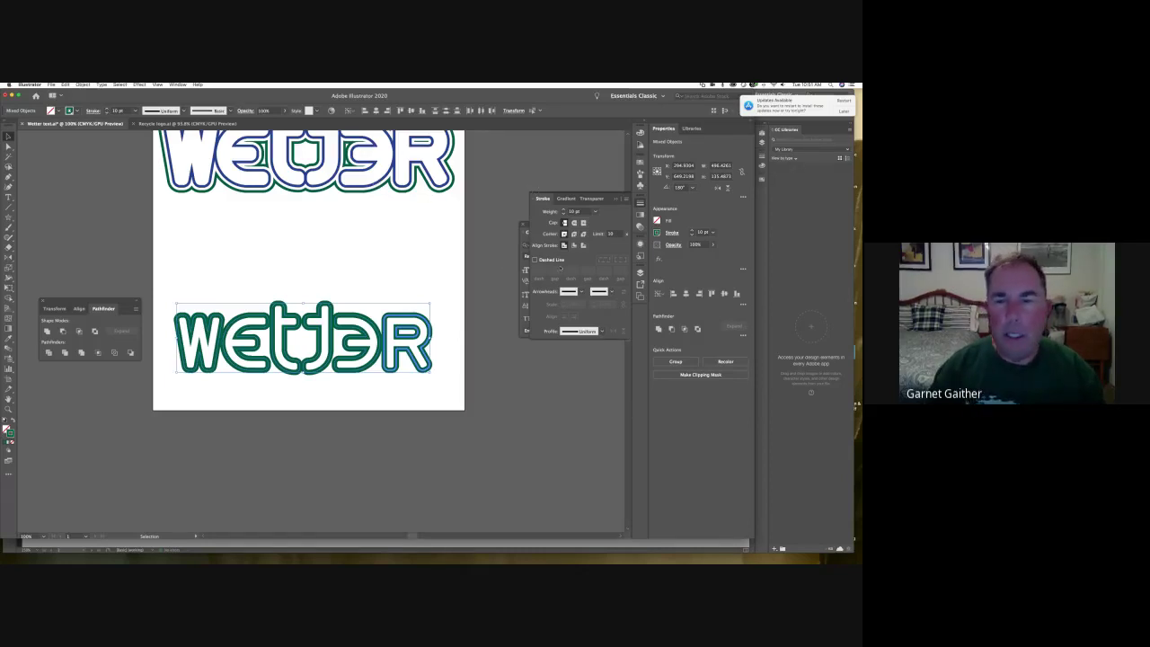
# Step: Give the logo copy in front of the green outline a white stroke of 5 pt
pyautogui.click(527, 227)
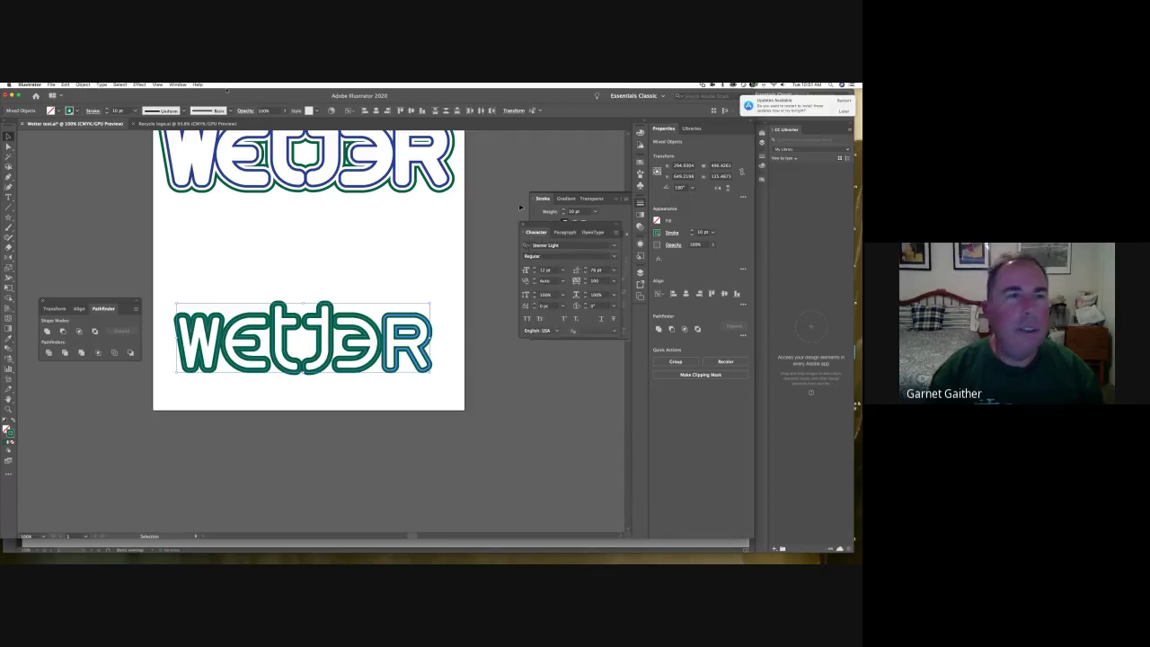
pyautogui.click(178, 84)
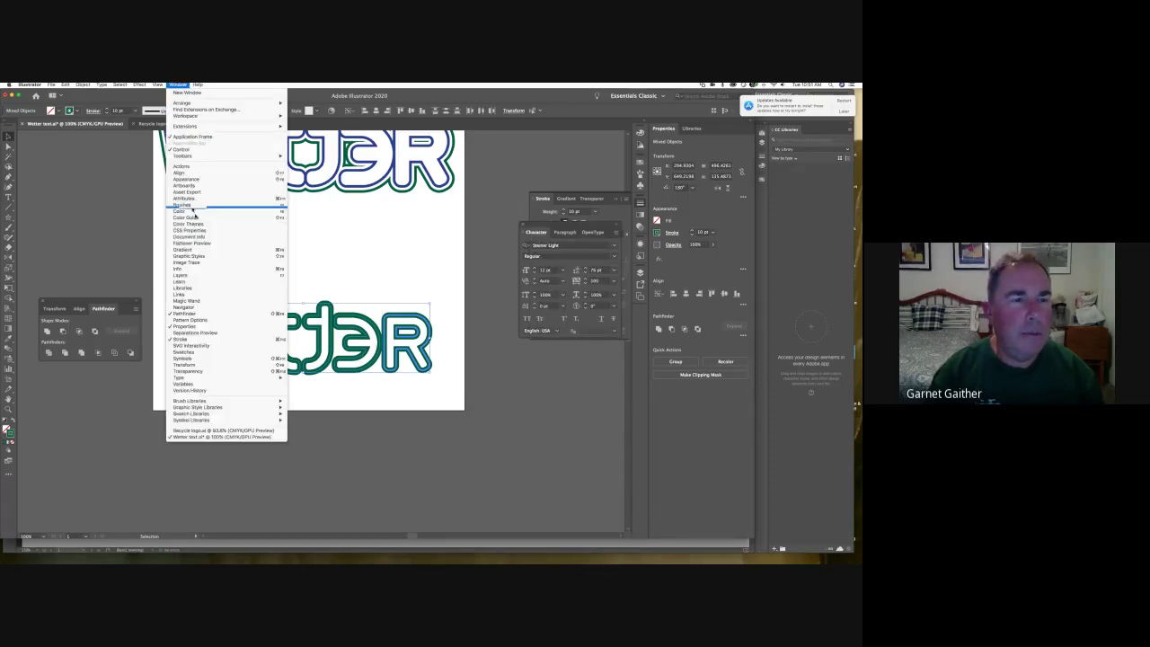
pyautogui.click(193, 212)
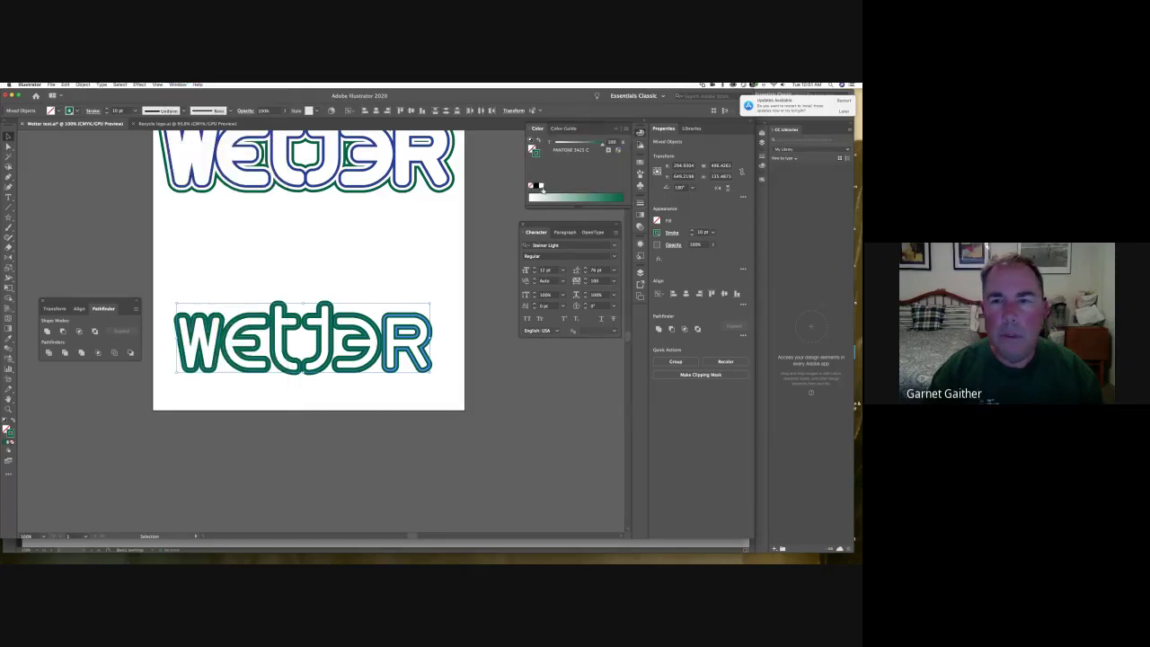
pyautogui.click(541, 186)
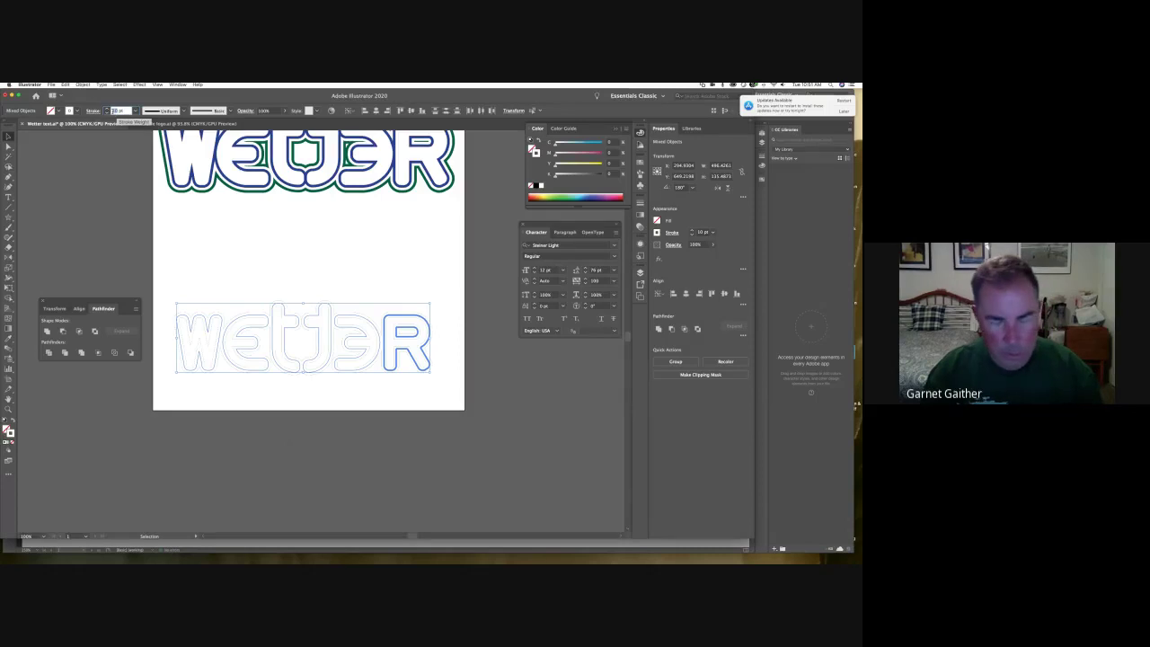
pyautogui.write('5')
pyautogui.press('Return')
pyautogui.press('Return')
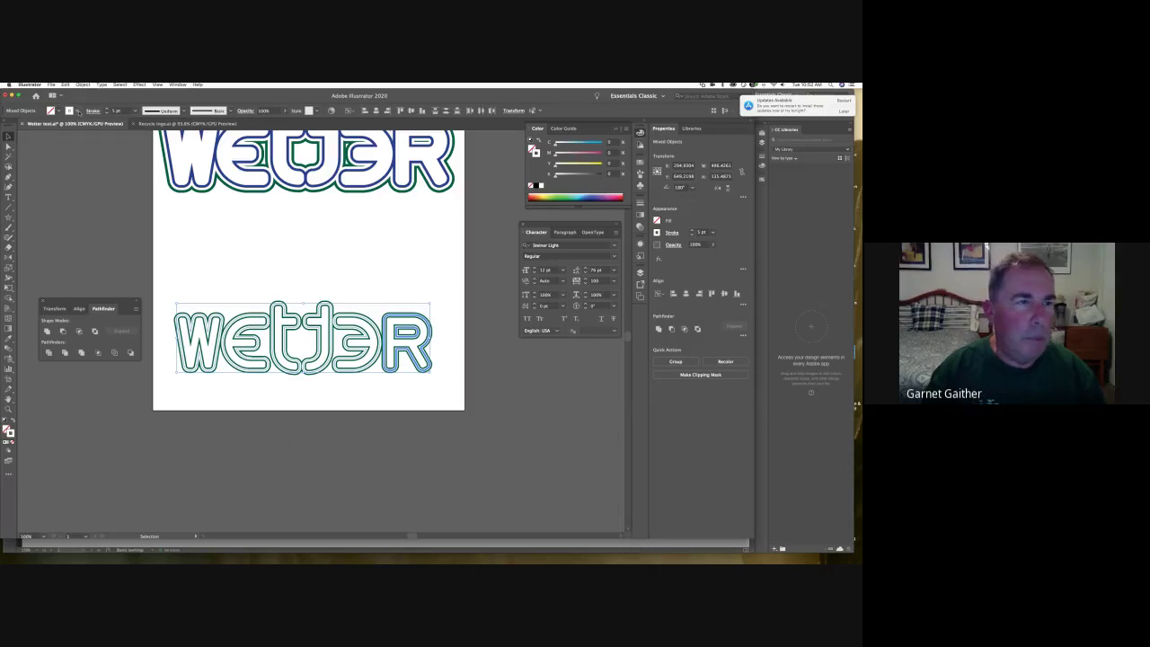
# Step: Color the frontmost logo copy's stroke blue and reduce its weight to 2 pt
pyautogui.click(77, 110)
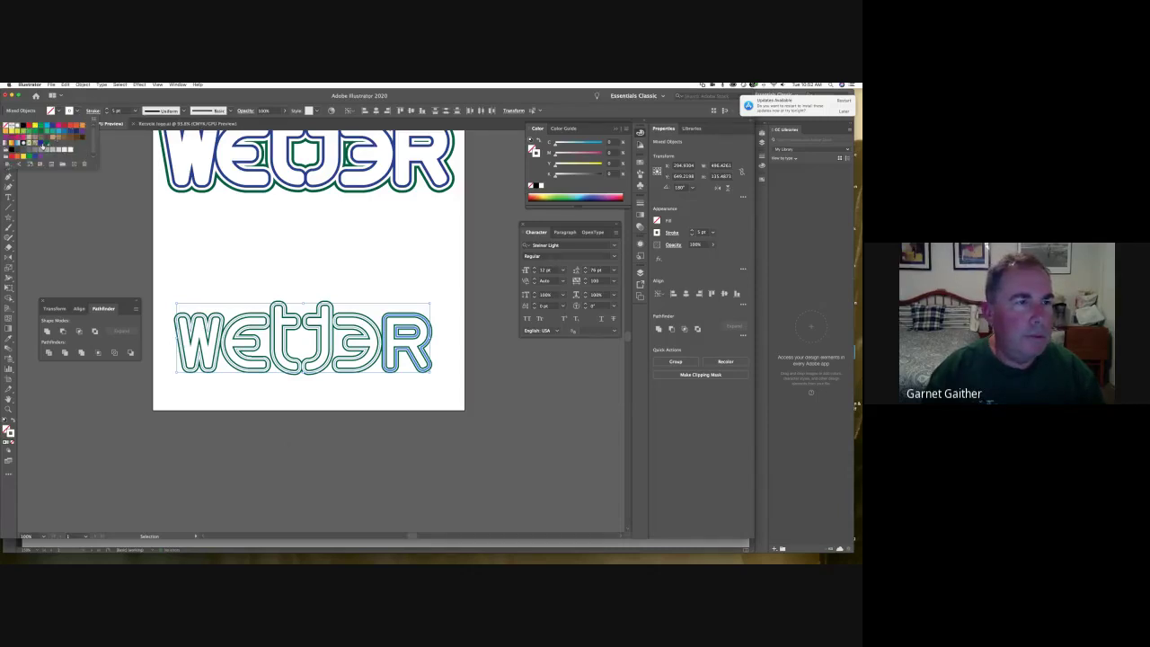
pyautogui.click(40, 142)
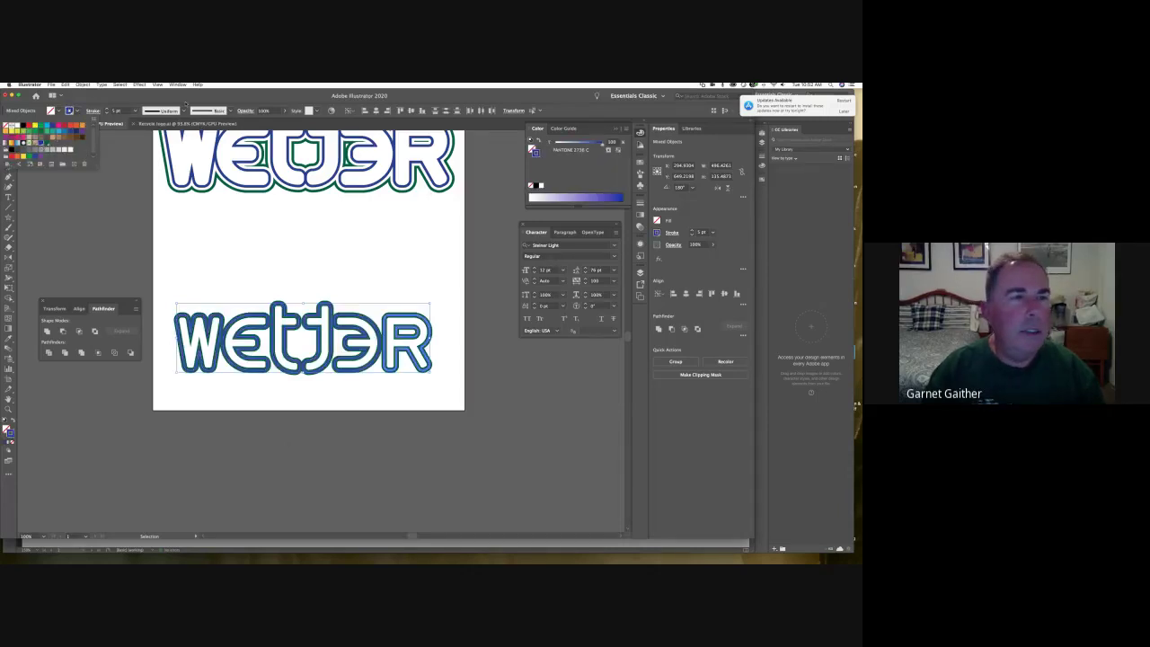
pyautogui.click(106, 114)
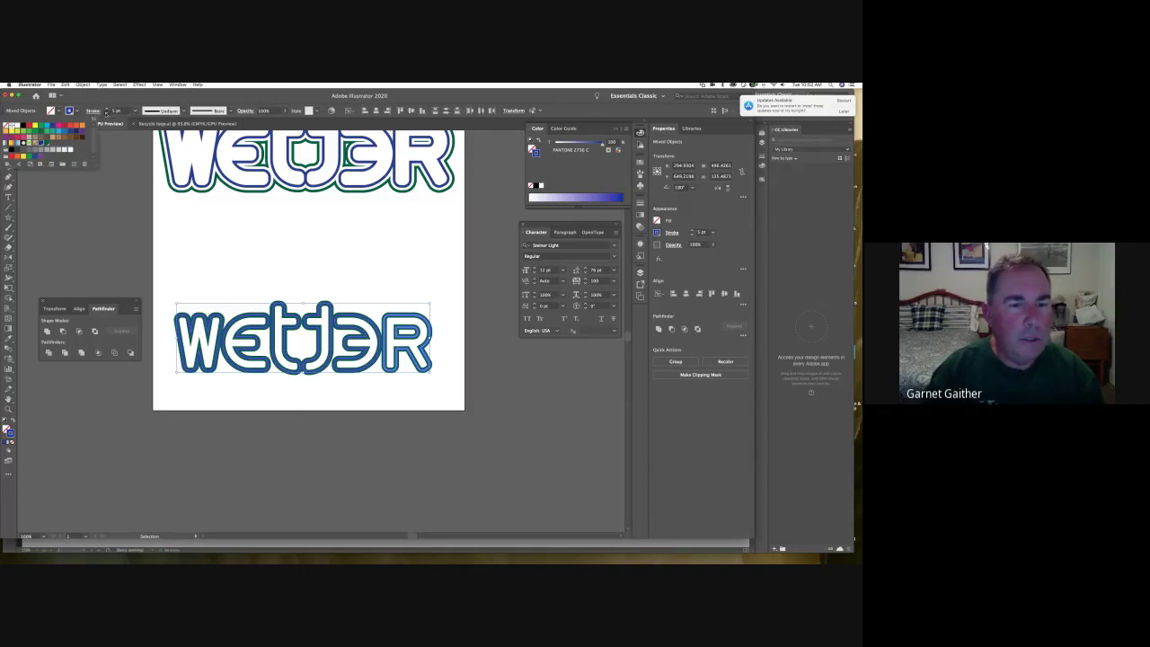
pyautogui.click(105, 114)
pyautogui.click(105, 114)
pyautogui.click(106, 114)
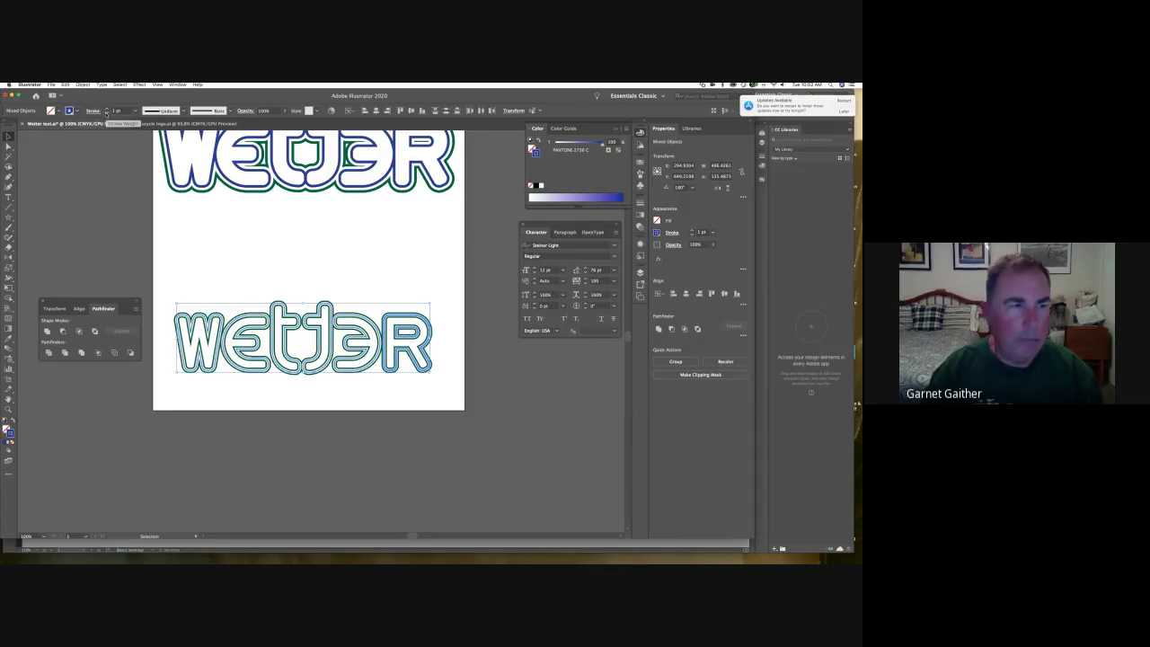
# Step: Give the frontmost logo copy a white fill with no stroke
pyautogui.click(13, 444)
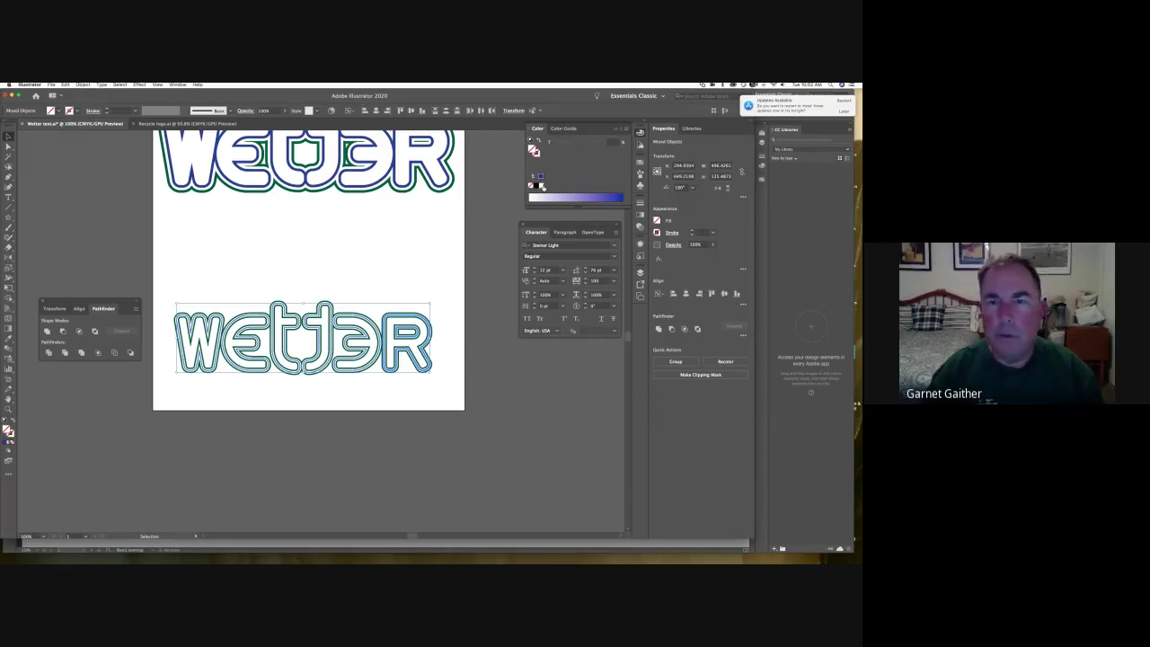
pyautogui.click(538, 185)
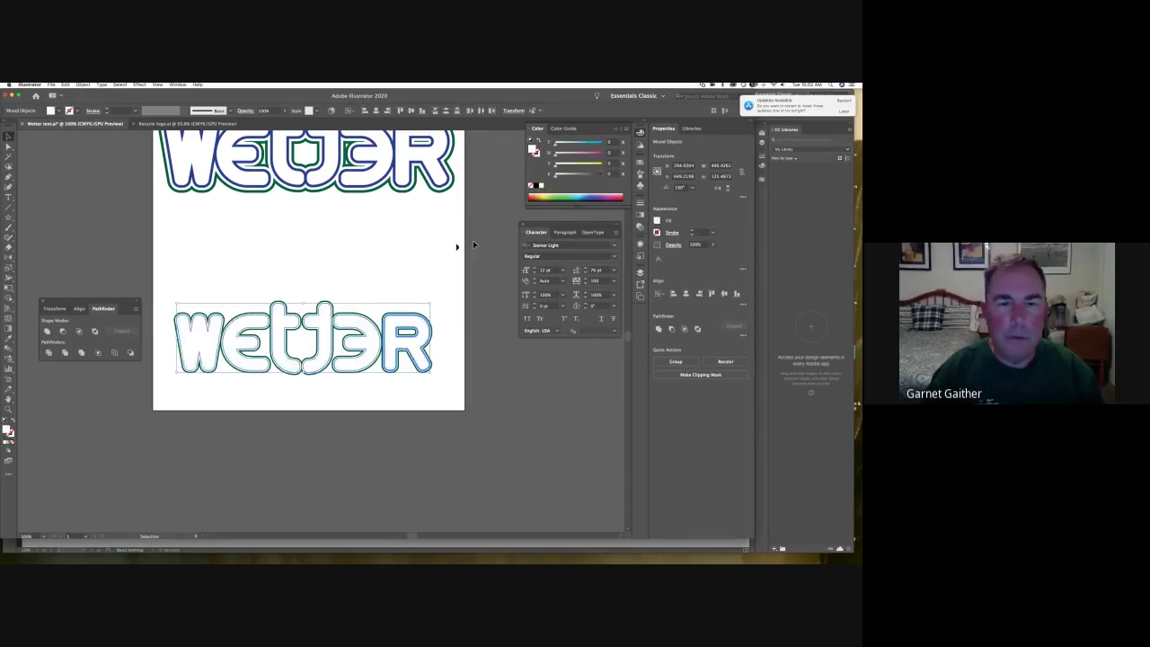
pyautogui.click(468, 328)
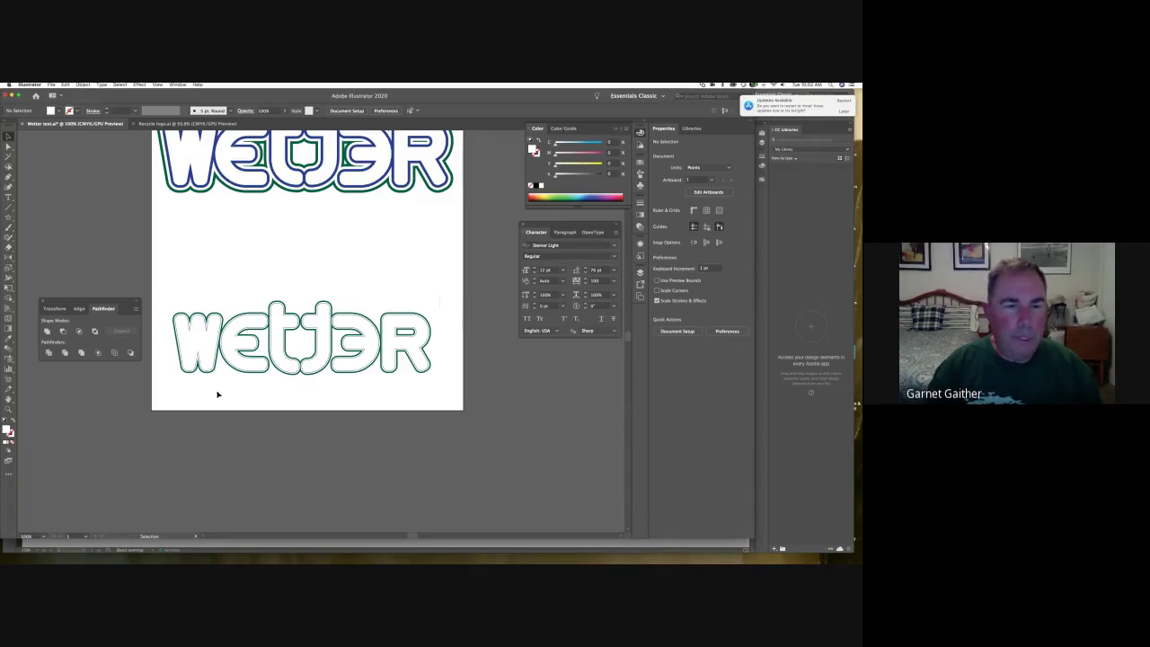
# Step: Select all letters of the white-filled logo copy and move them up, clear of the outlined copies
pyautogui.moveTo(218, 395); pyautogui.dragTo(167, 401)
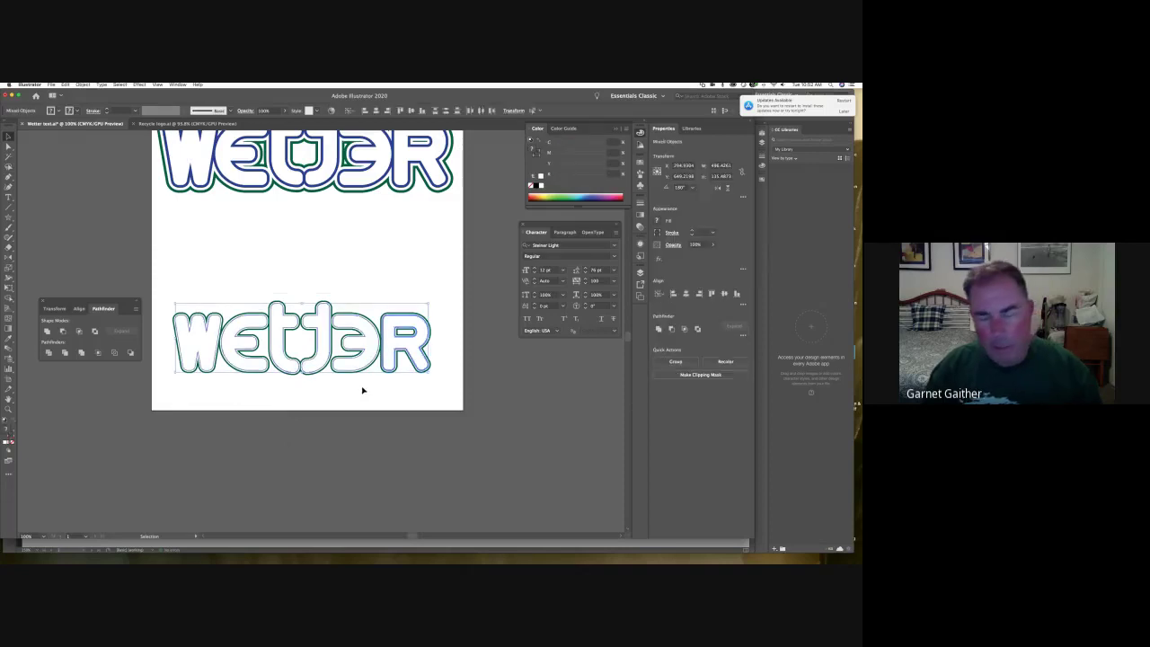
pyautogui.click(211, 347)
pyautogui.keyDown('shift'); pyautogui.click(250, 328); pyautogui.keyUp('shift')
pyautogui.keyDown('shift'); pyautogui.click(297, 337); pyautogui.keyUp('shift')
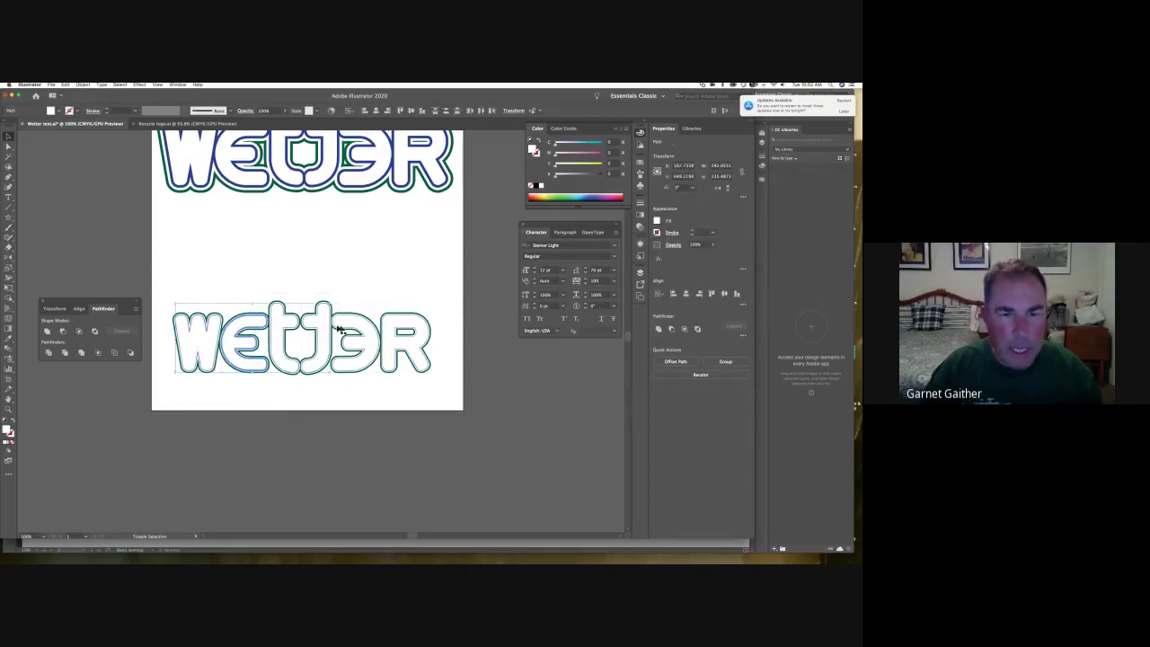
pyautogui.keyDown('shift'); pyautogui.click(354, 327); pyautogui.keyUp('shift')
pyautogui.moveTo(392, 330); pyautogui.dragTo(395, 231)
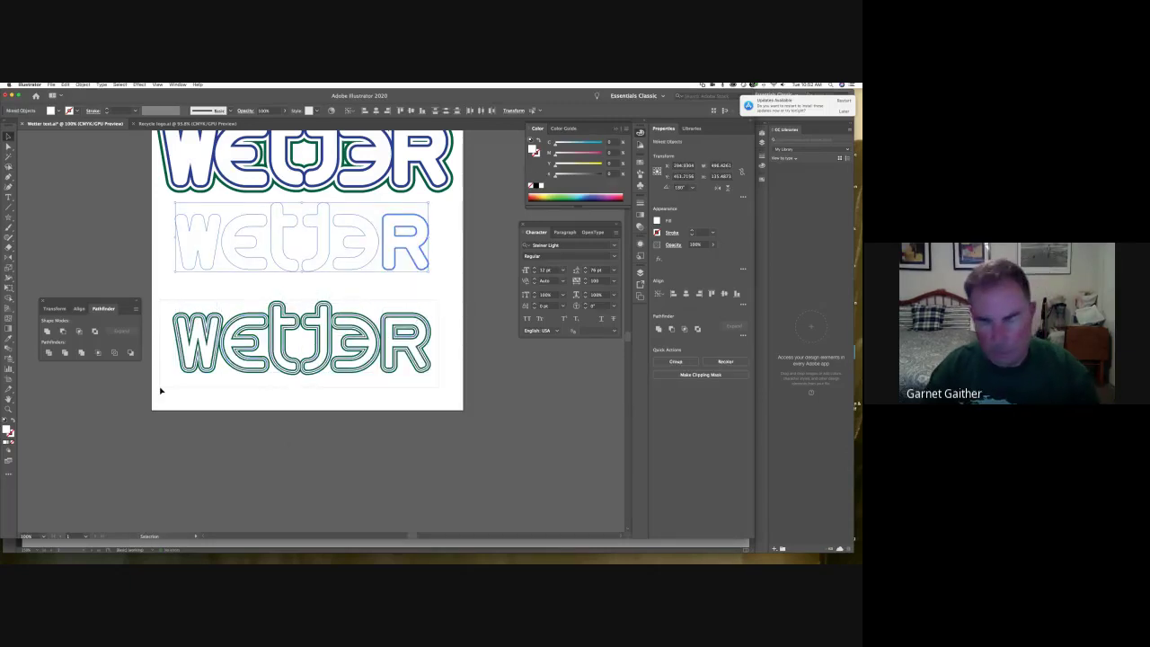
# Step: Remove the outlined logo copies, then select the remaining white letters and move them down into the empty area
pyautogui.press('super+z')
pyautogui.press('super+z')
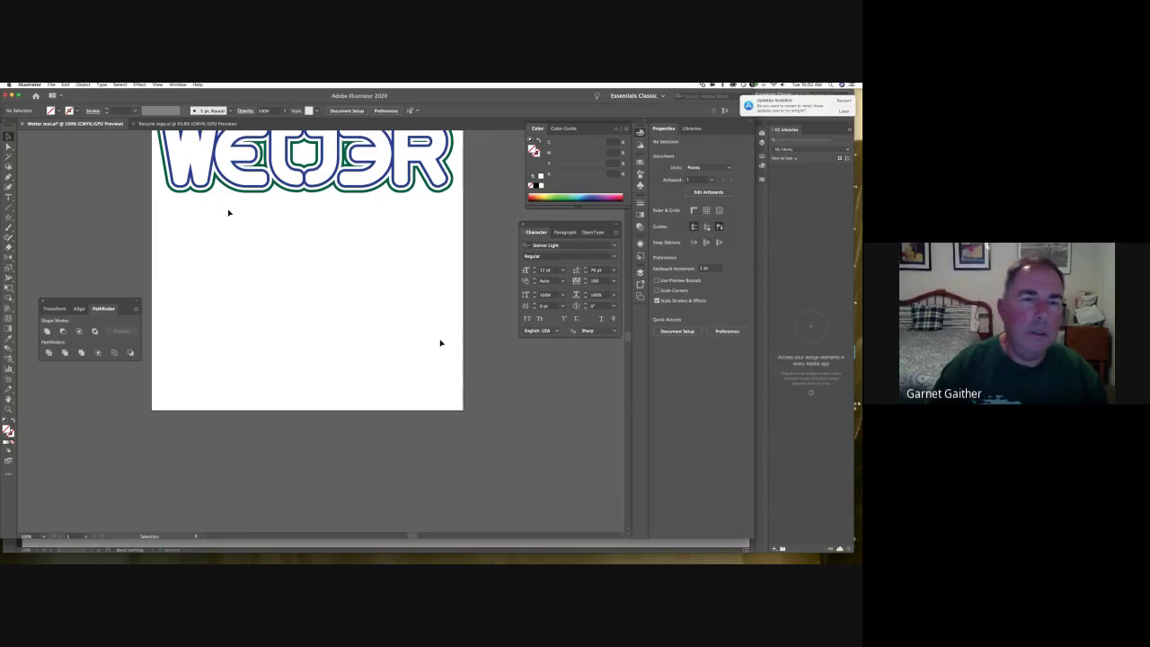
pyautogui.moveTo(155, 203); pyautogui.dragTo(312, 334)
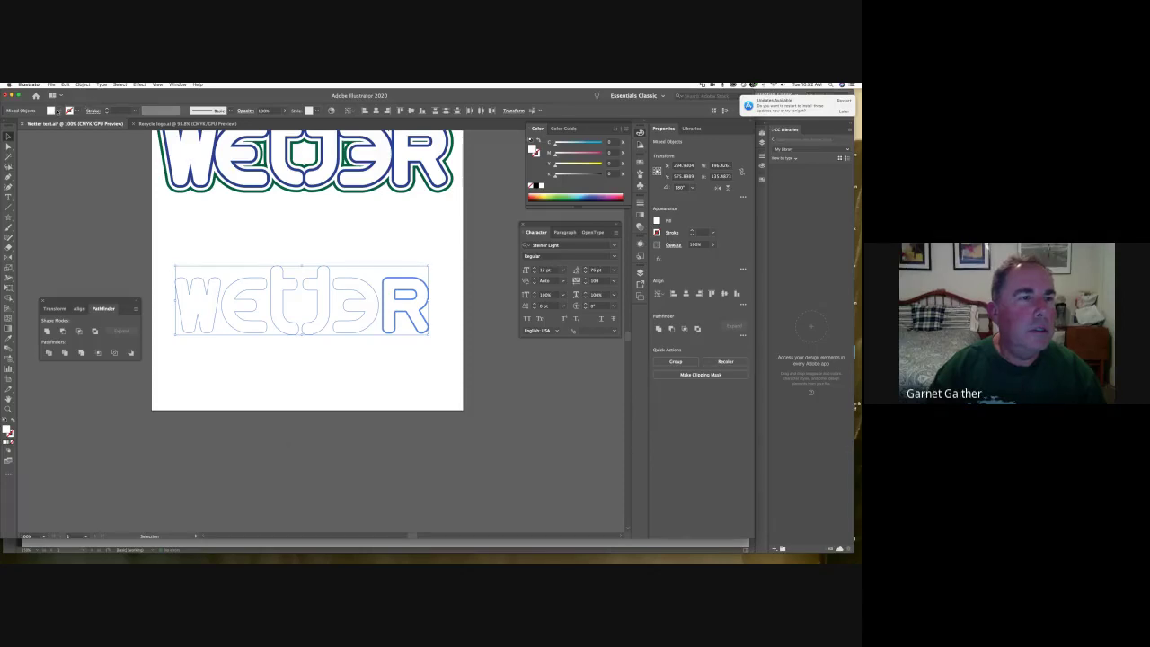
# Step: Fill the white letters with blue PANTONE 2728 C and combine all of them into one compound path
pyautogui.click(55, 111)
pyautogui.click(42, 144)
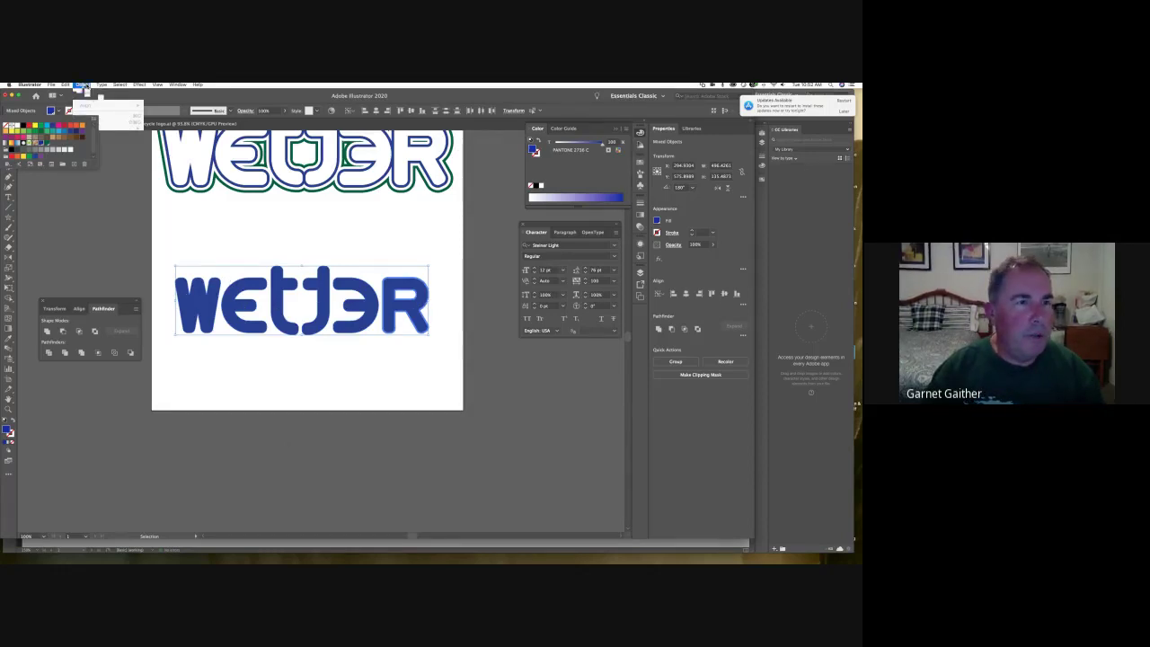
pyautogui.click(81, 84)
pyautogui.click(211, 211)
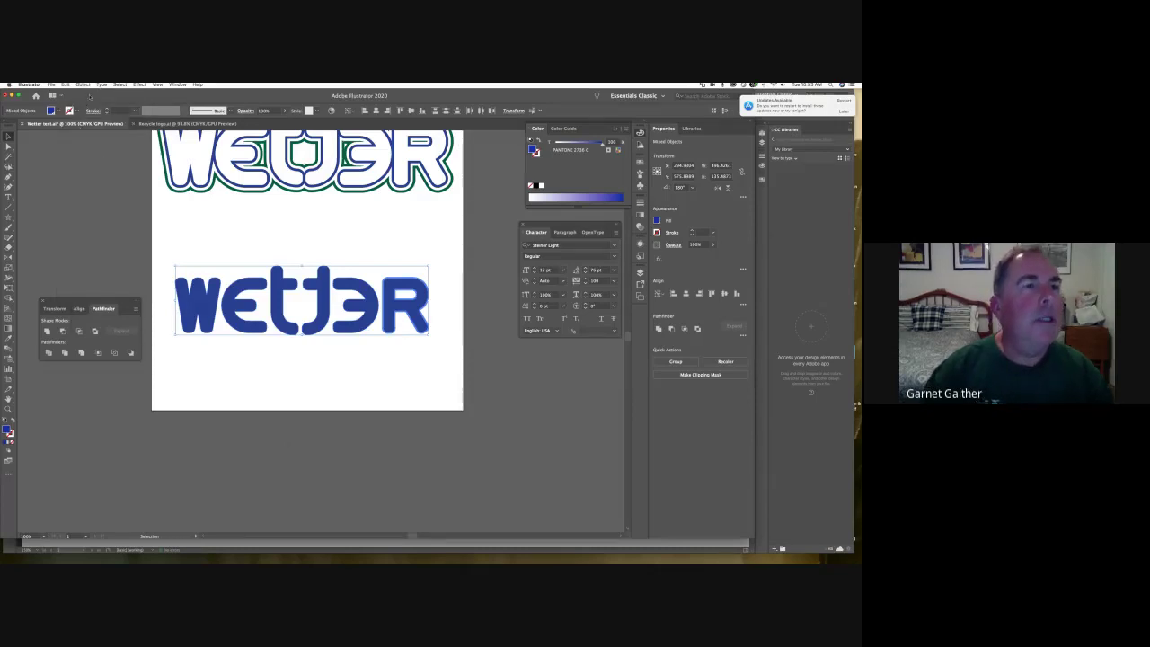
pyautogui.click(83, 85)
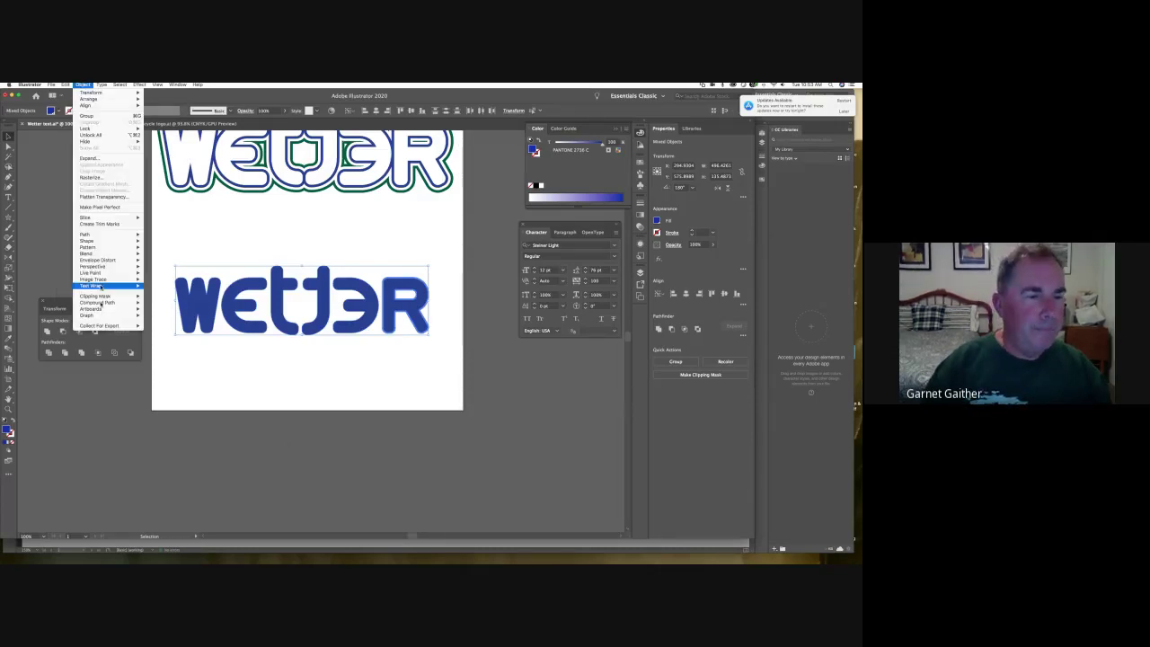
pyautogui.moveTo(99, 302)
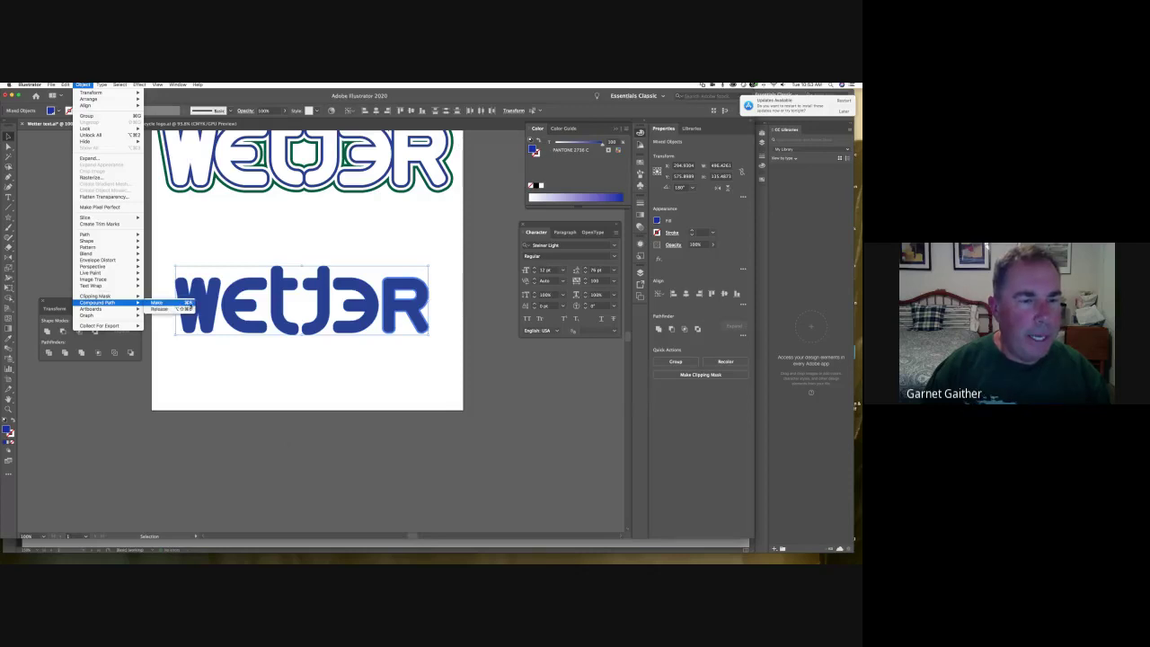
pyautogui.click(189, 303)
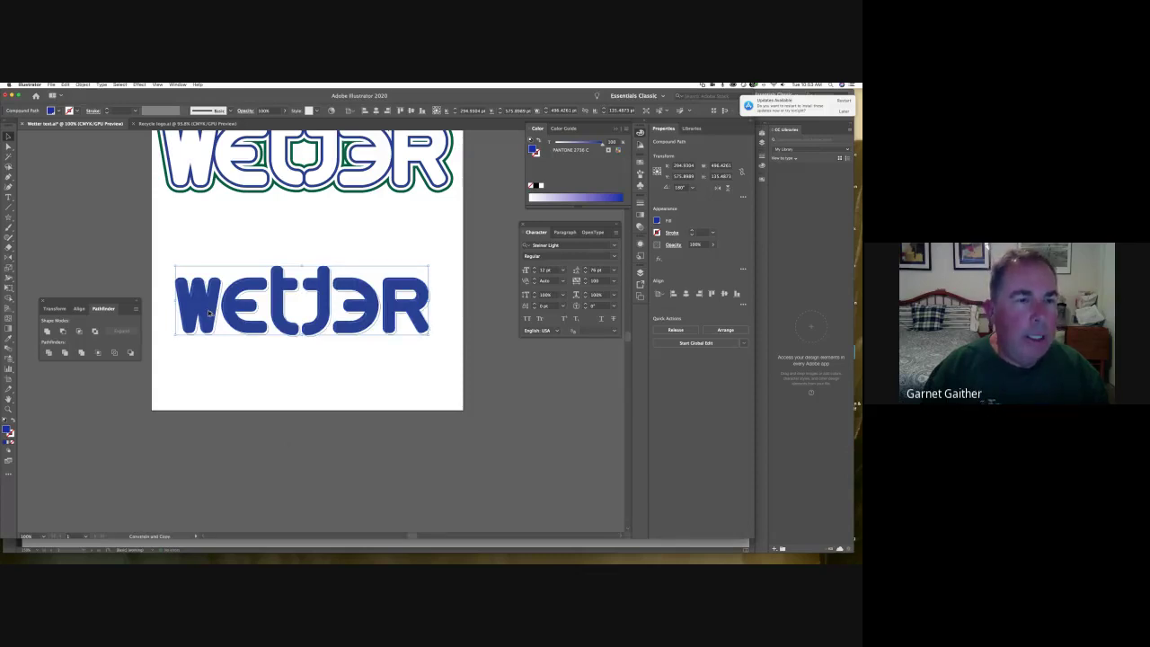
# Step: Place a spare copy of the blue lettering below the artwork, and subtract a slightly offset duplicate from the original with Minus Front
pyautogui.moveTo(209, 312); pyautogui.dragTo(209, 313)
pyautogui.moveTo(167, 258)
pyautogui.mouseDown()
pyautogui.moveTo(268, 314)
pyautogui.moveTo(467, 376)
pyautogui.mouseUp()
pyautogui.click(384, 376)
pyautogui.moveTo(387, 316); pyautogui.dragTo(388, 449)
pyautogui.click(181, 333)
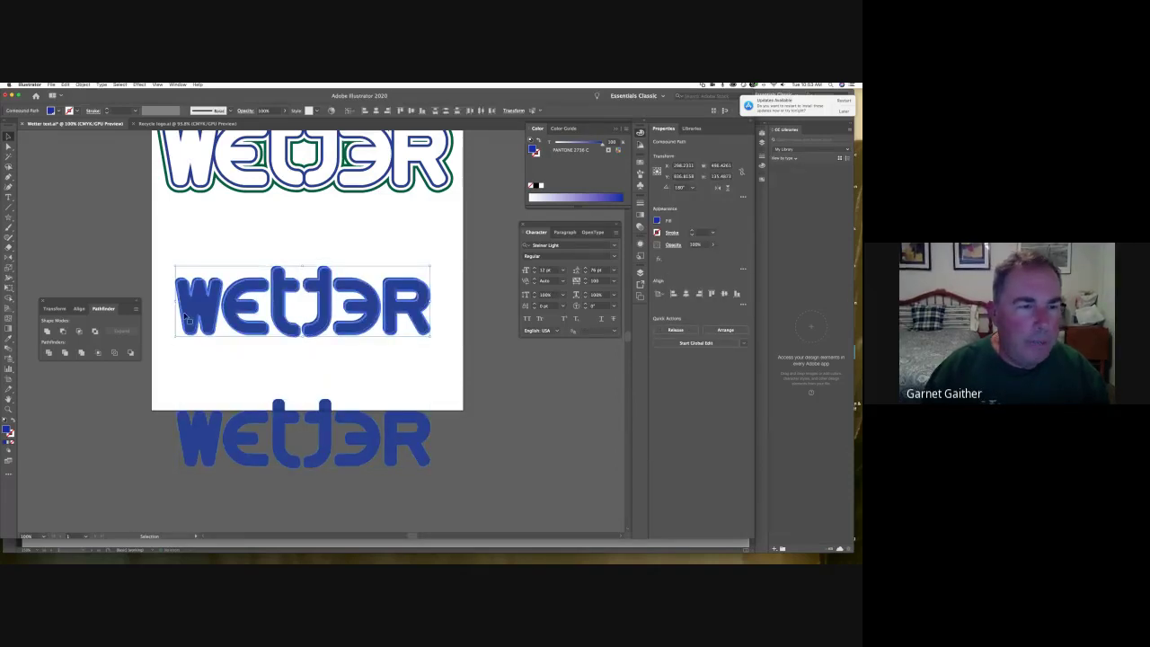
pyautogui.click(63, 332)
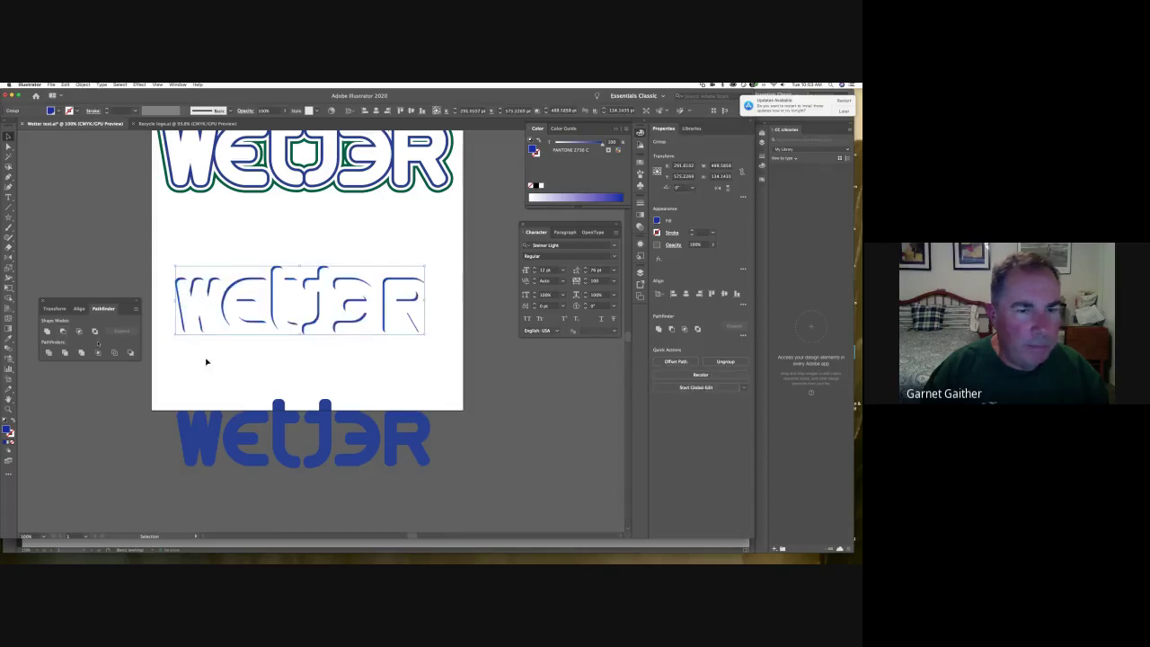
# Step: Duplicate the lower blue lettering slightly up and to the left, and subtract the duplicate from it with Minus Front
pyautogui.click(446, 486)
pyautogui.click(428, 461)
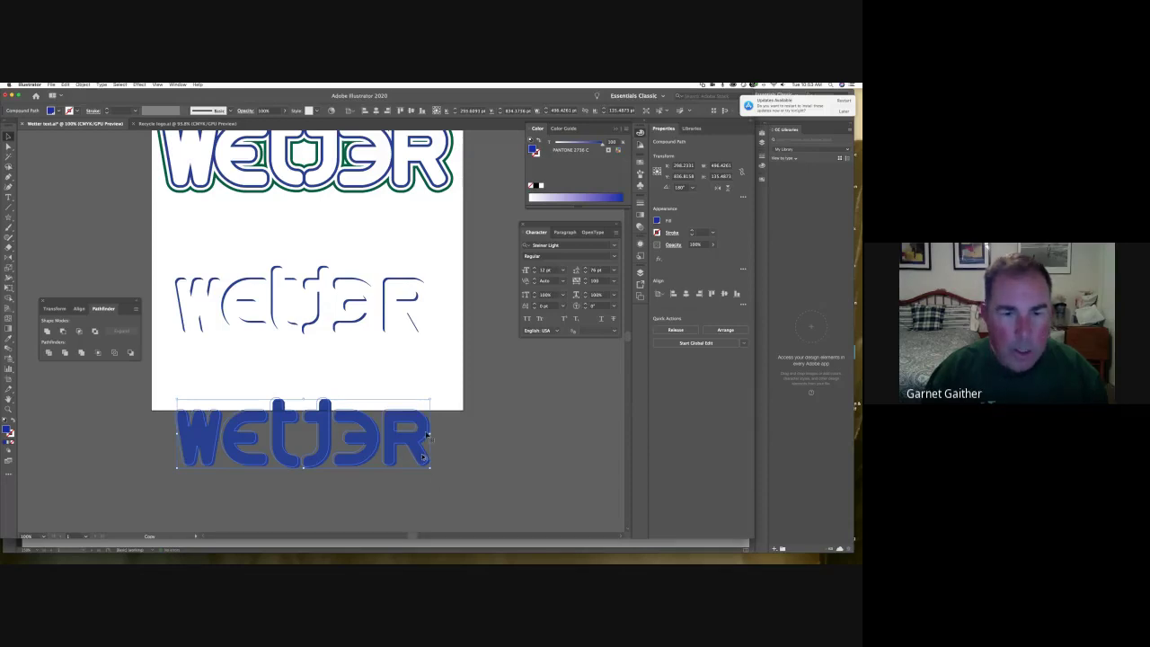
pyautogui.moveTo(426, 459); pyautogui.dragTo(424, 457)
pyautogui.moveTo(177, 489); pyautogui.dragTo(151, 488)
pyautogui.click(64, 335)
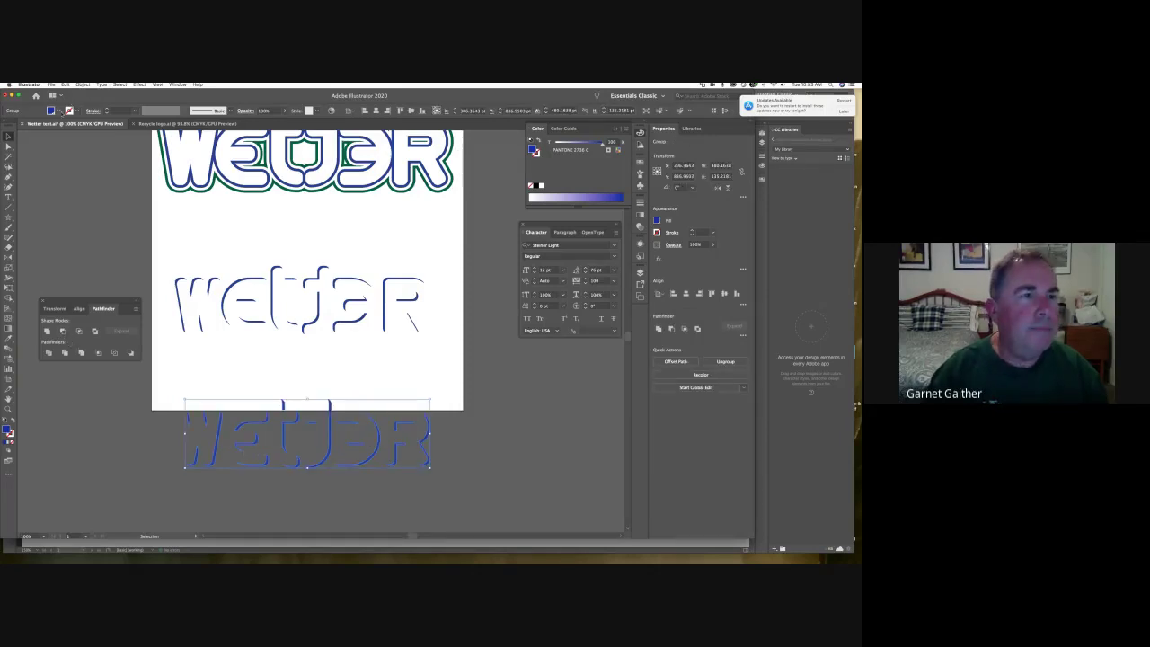
# Step: Fill the lower edge slivers with green PANTONE 3425 C and move them up to fit against the blue edge slivers
pyautogui.click(52, 110)
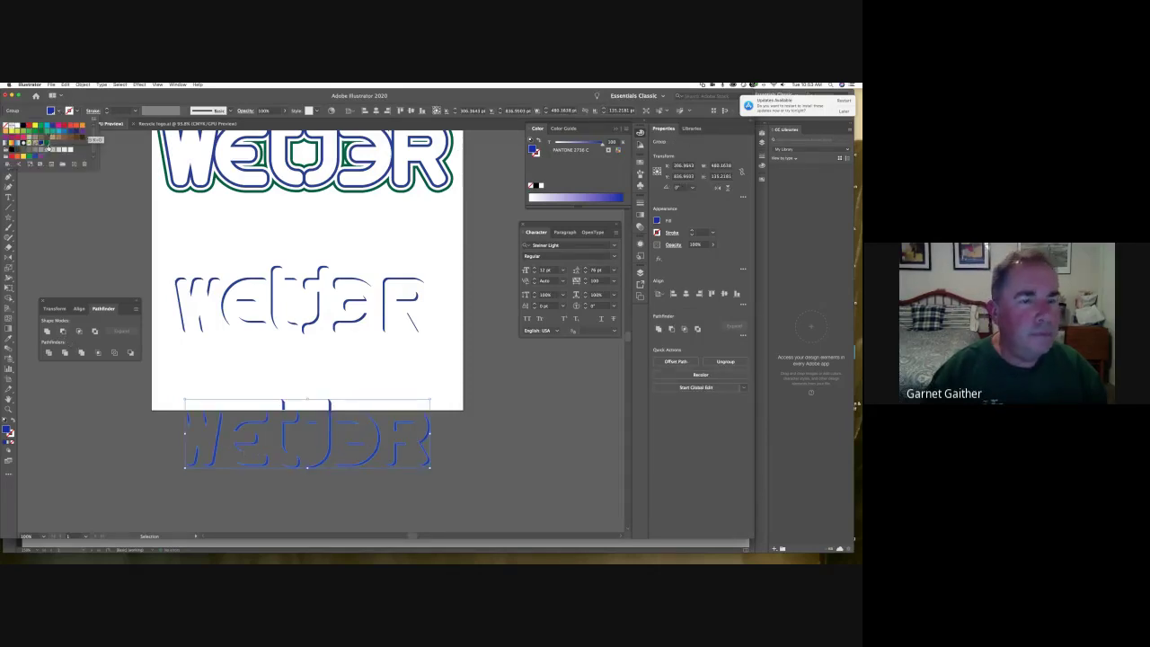
pyautogui.click(49, 146)
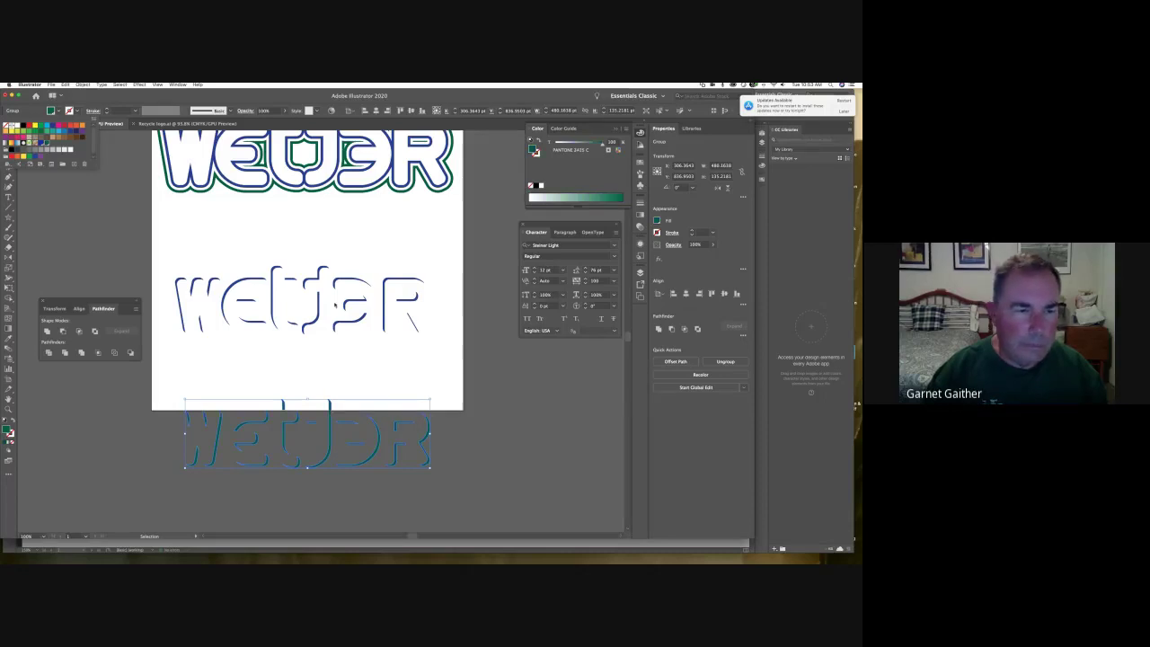
pyautogui.click(335, 306)
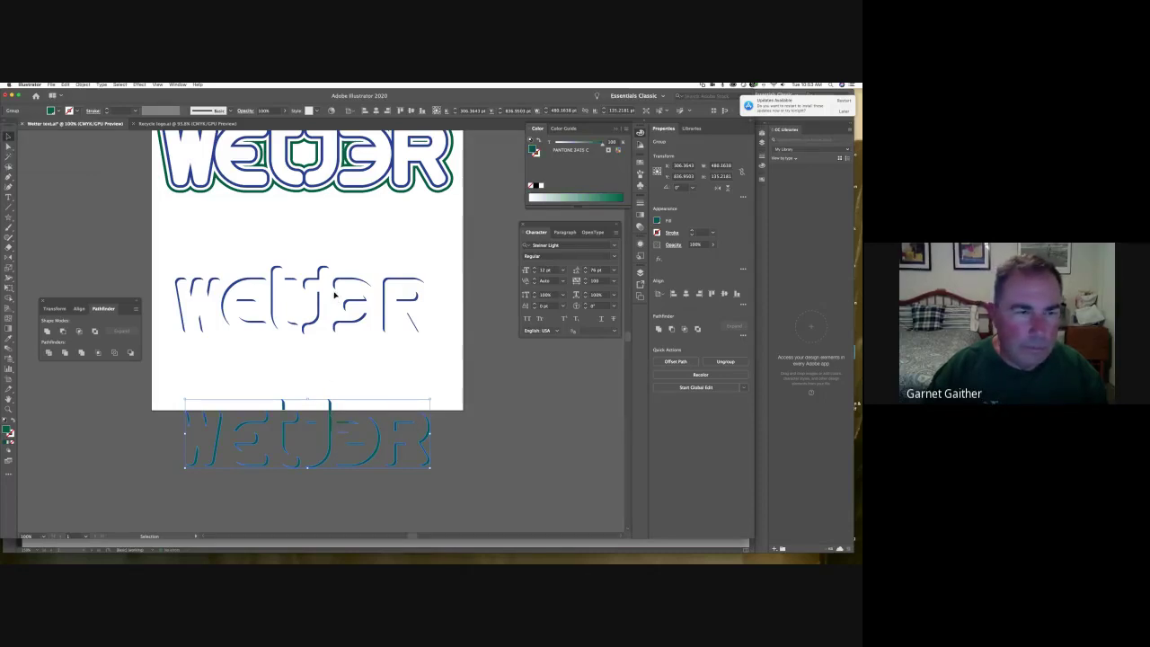
pyautogui.moveTo(334, 294); pyautogui.dragTo(334, 294)
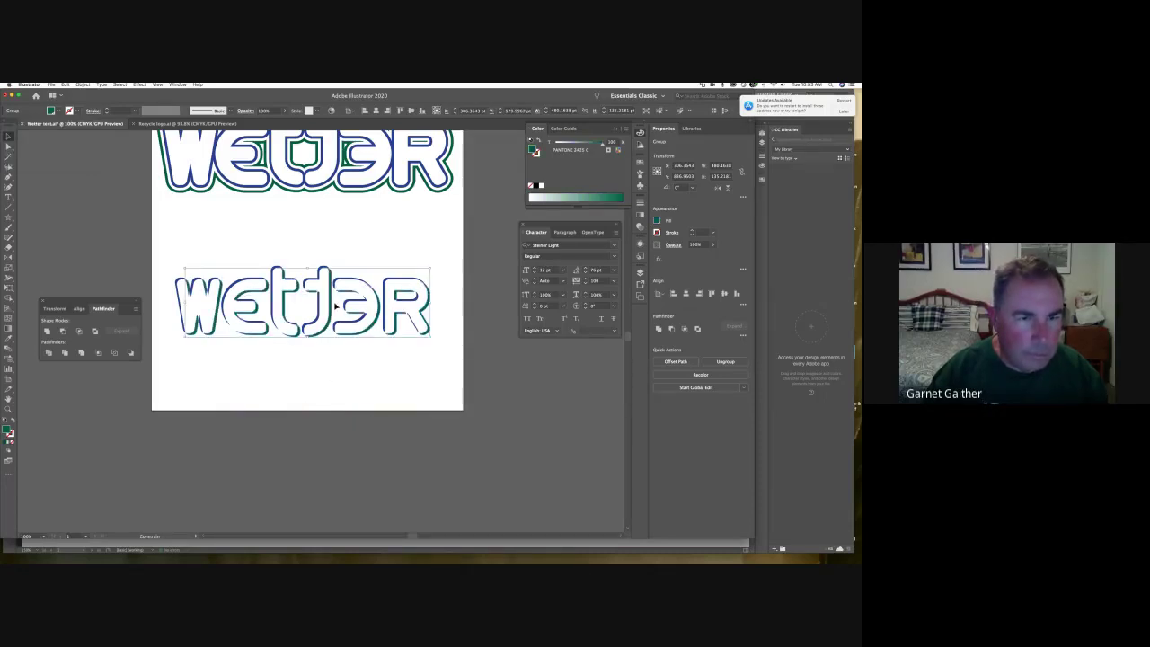
pyautogui.click(298, 358)
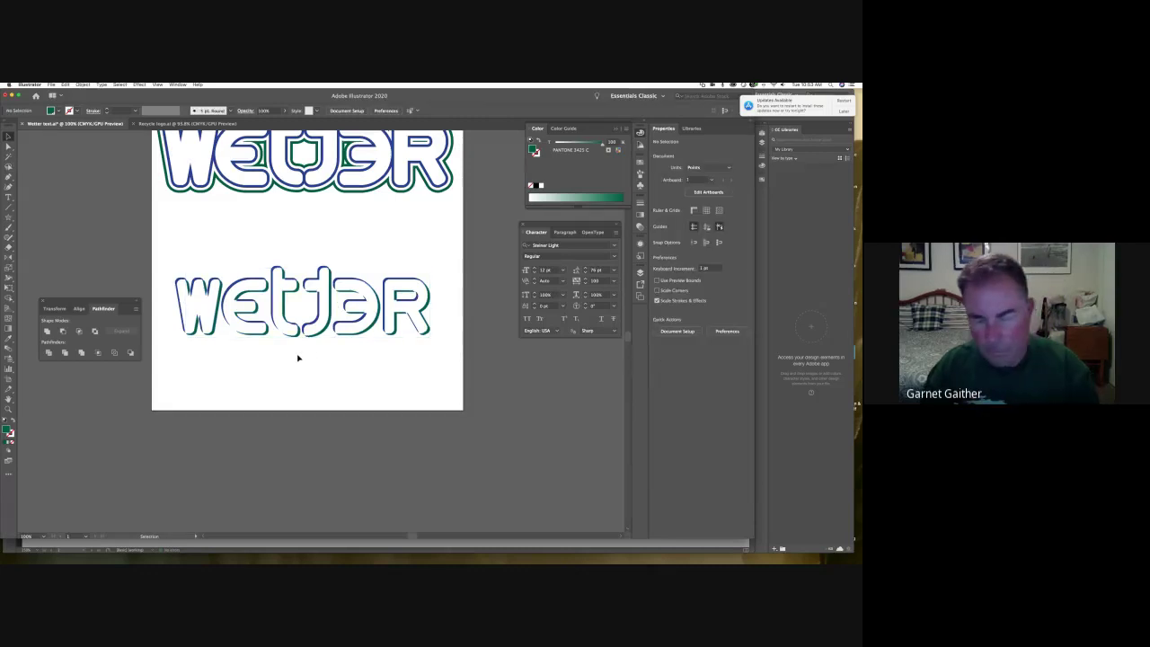
# Step: Examine the combined blue and green letter edges up close
pyautogui.press('super+plus')
pyautogui.press('super+plus')
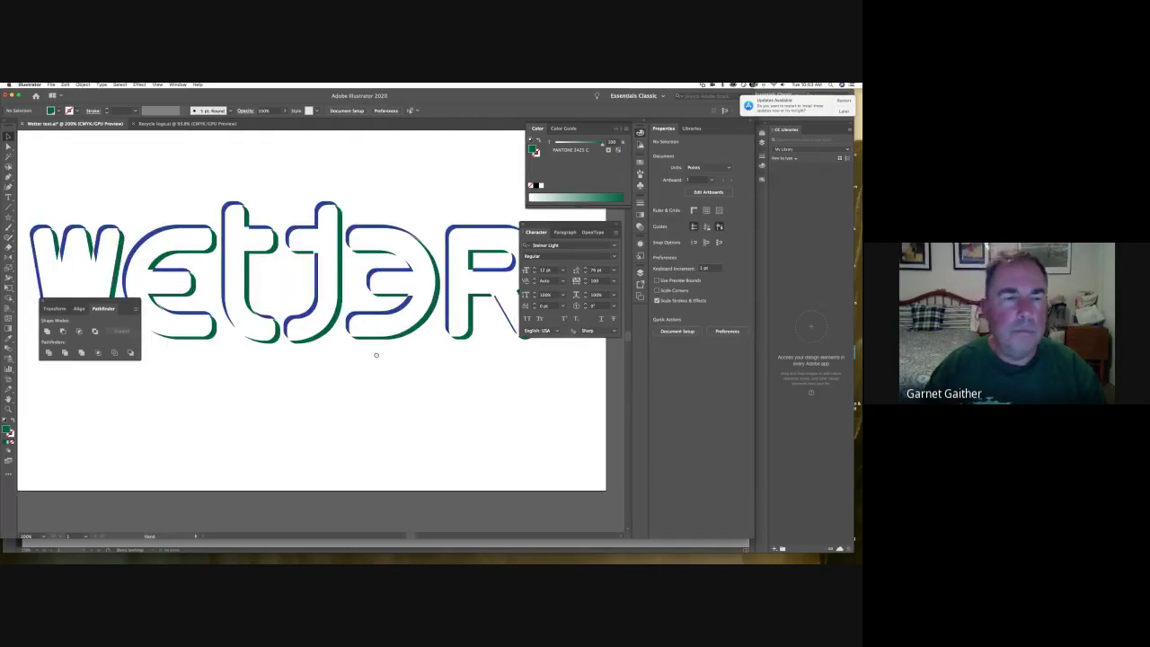
pyautogui.moveTo(377, 355); pyautogui.dragTo(466, 354)
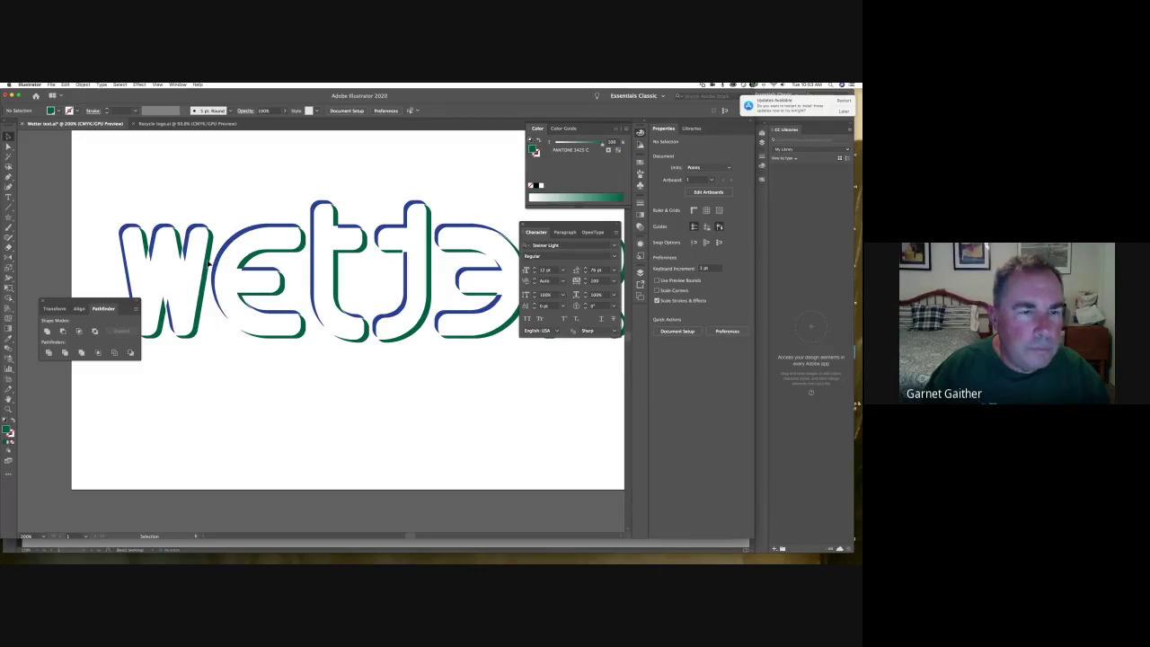
pyautogui.click(208, 263)
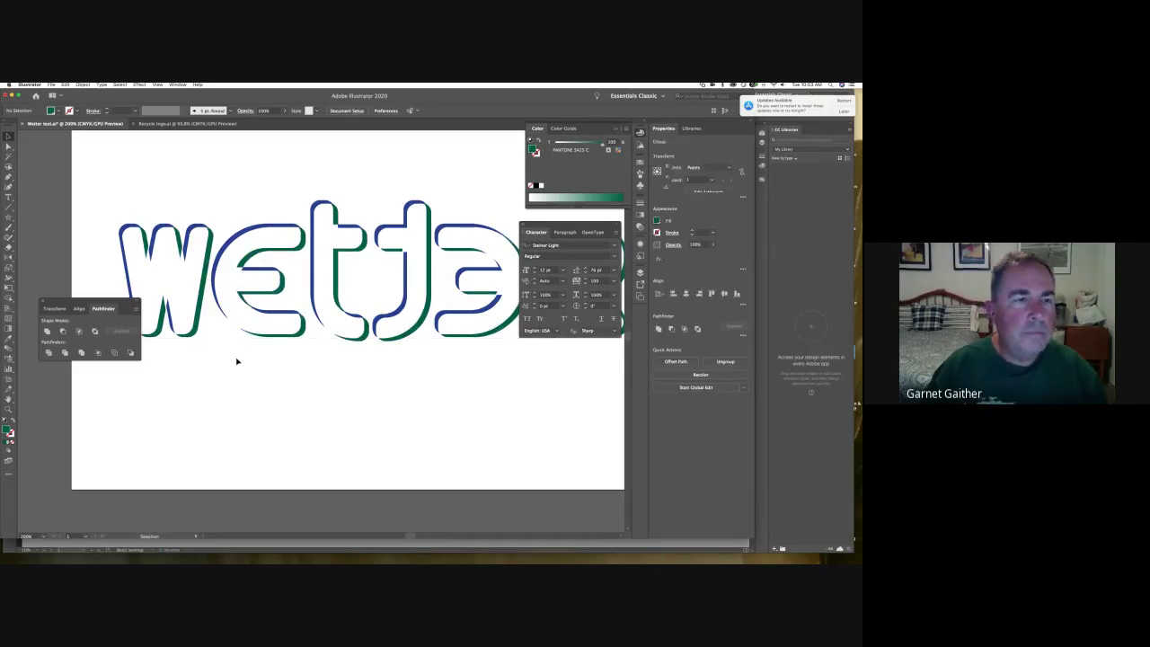
pyautogui.click(293, 370)
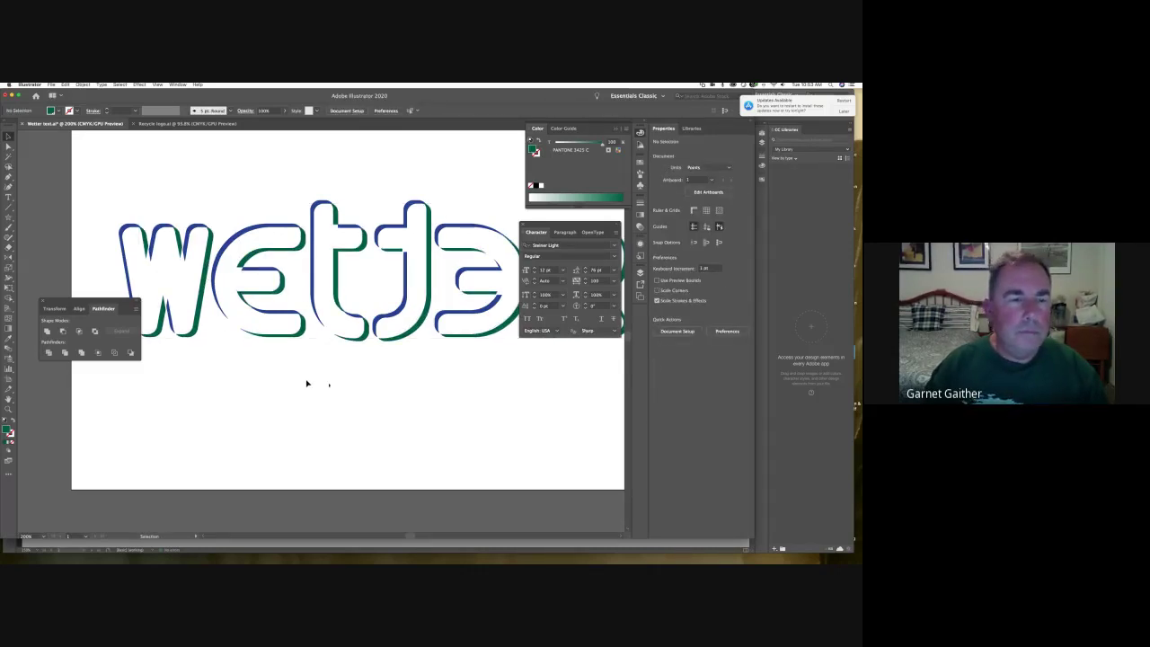
pyautogui.press('super+minus')
pyautogui.press('super+minus')
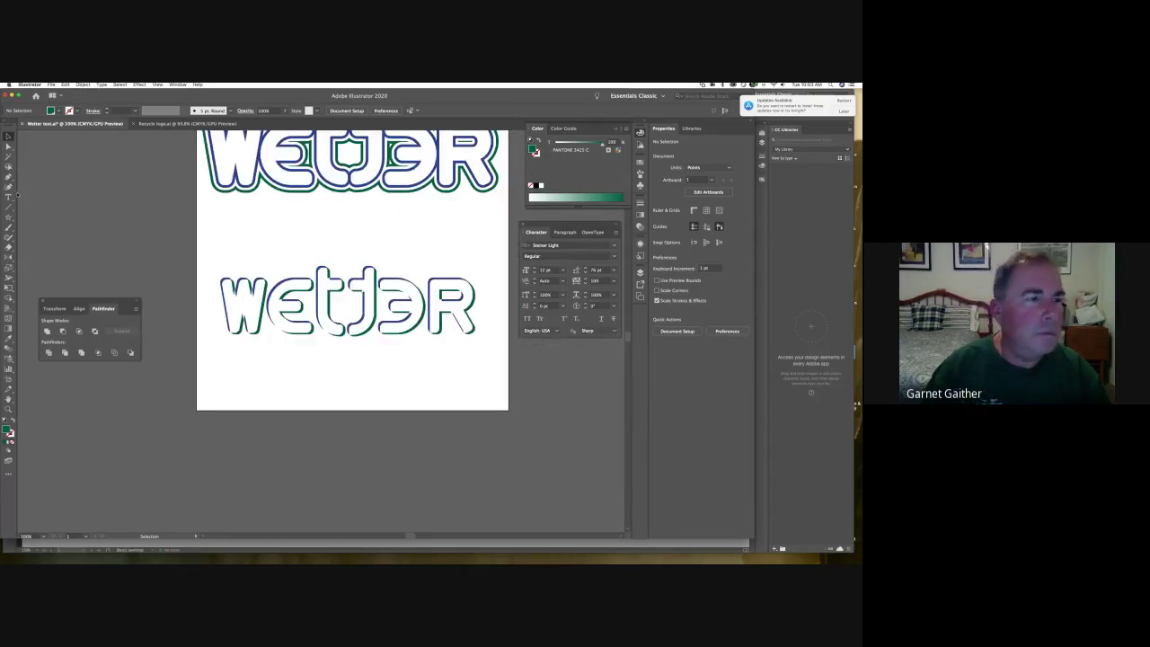
# Step: Draw a tall green rectangle about 59 by 160 pt over the W and send it to the back
pyautogui.moveTo(8, 216); pyautogui.dragTo(45, 217)
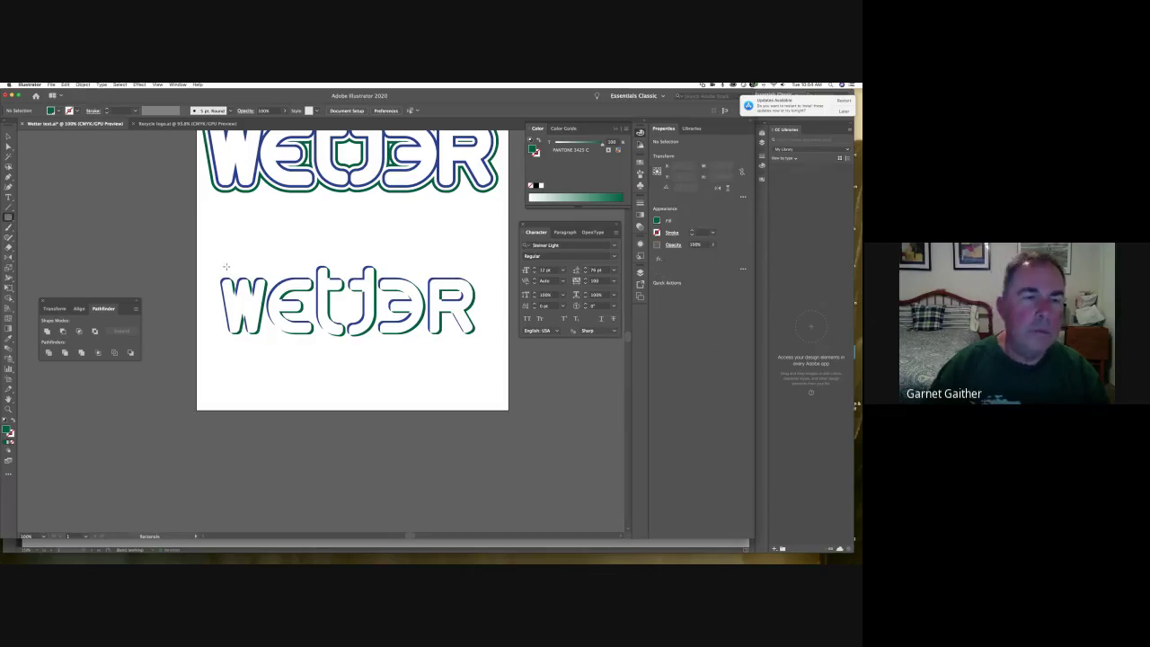
pyautogui.moveTo(226, 266); pyautogui.dragTo(256, 348)
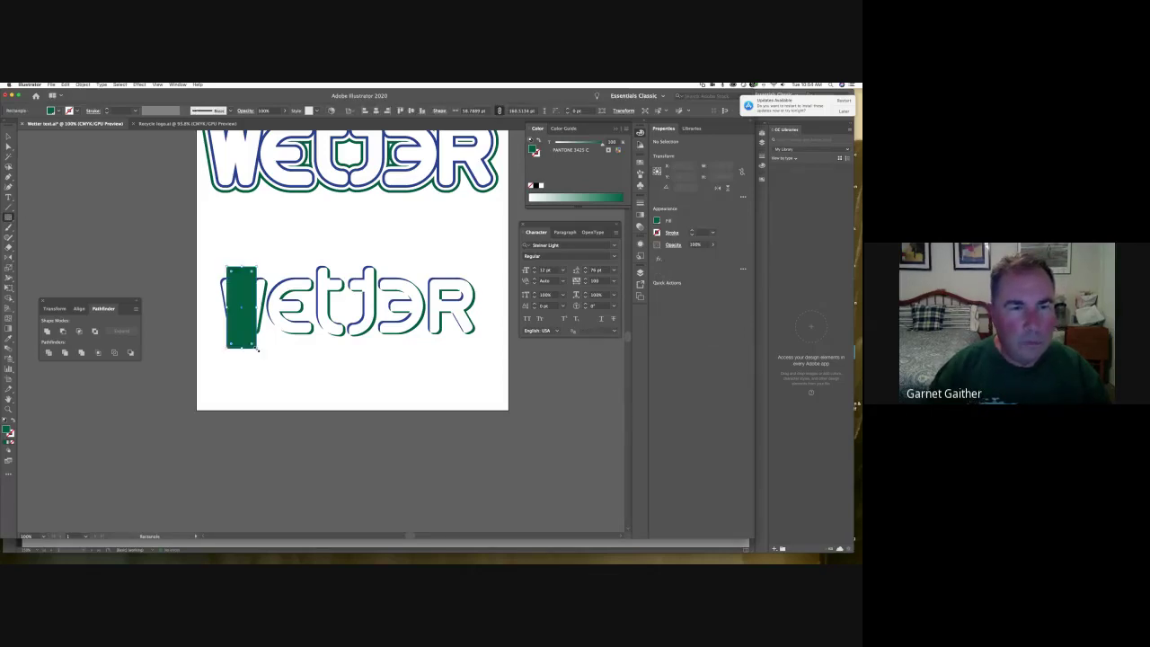
pyautogui.click(82, 84)
pyautogui.moveTo(90, 98)
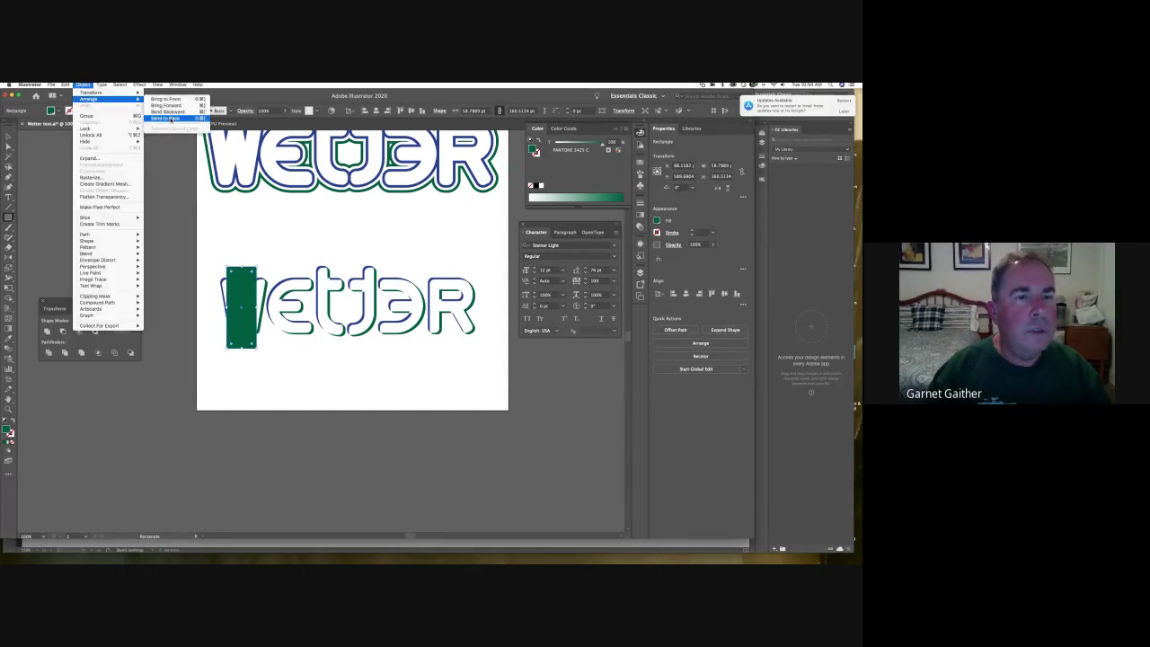
pyautogui.click(171, 118)
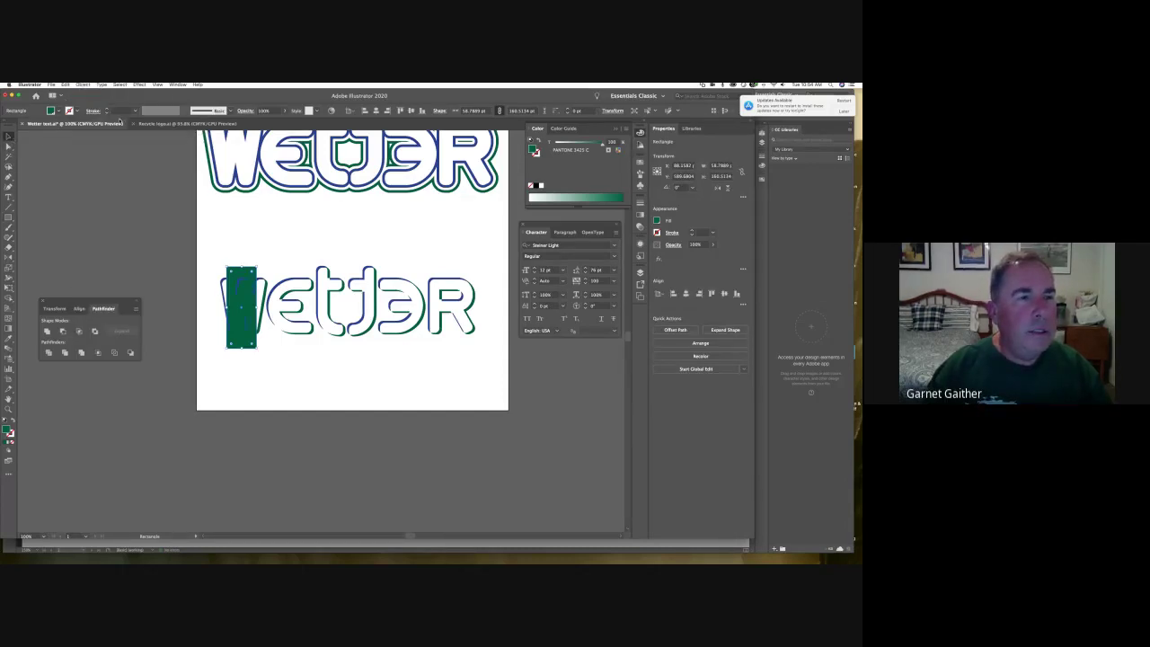
# Step: Fill the rectangle behind the W with orange and place copies of it behind each of the other letters
pyautogui.click(58, 112)
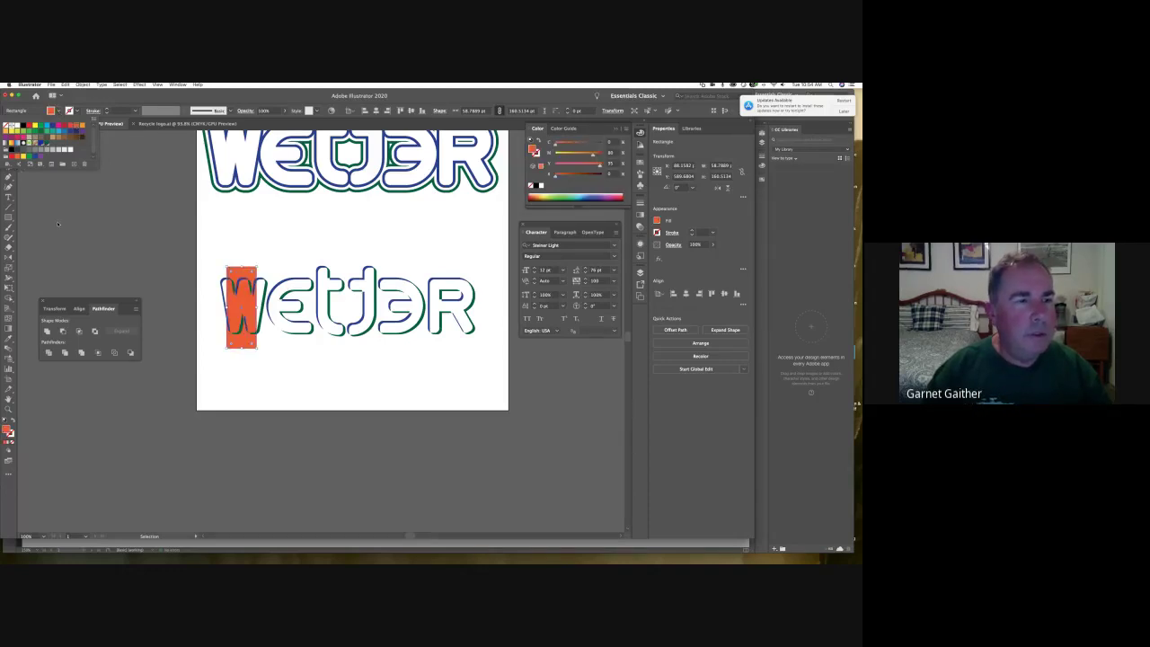
pyautogui.moveTo(257, 280); pyautogui.dragTo(455, 280)
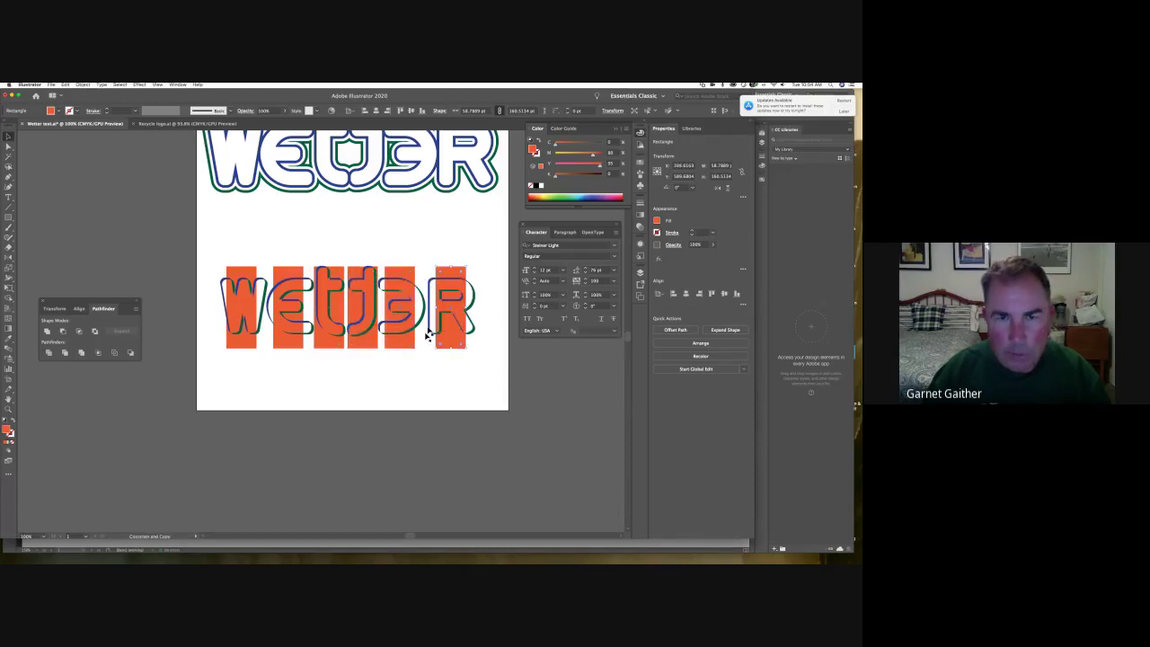
pyautogui.click(408, 383)
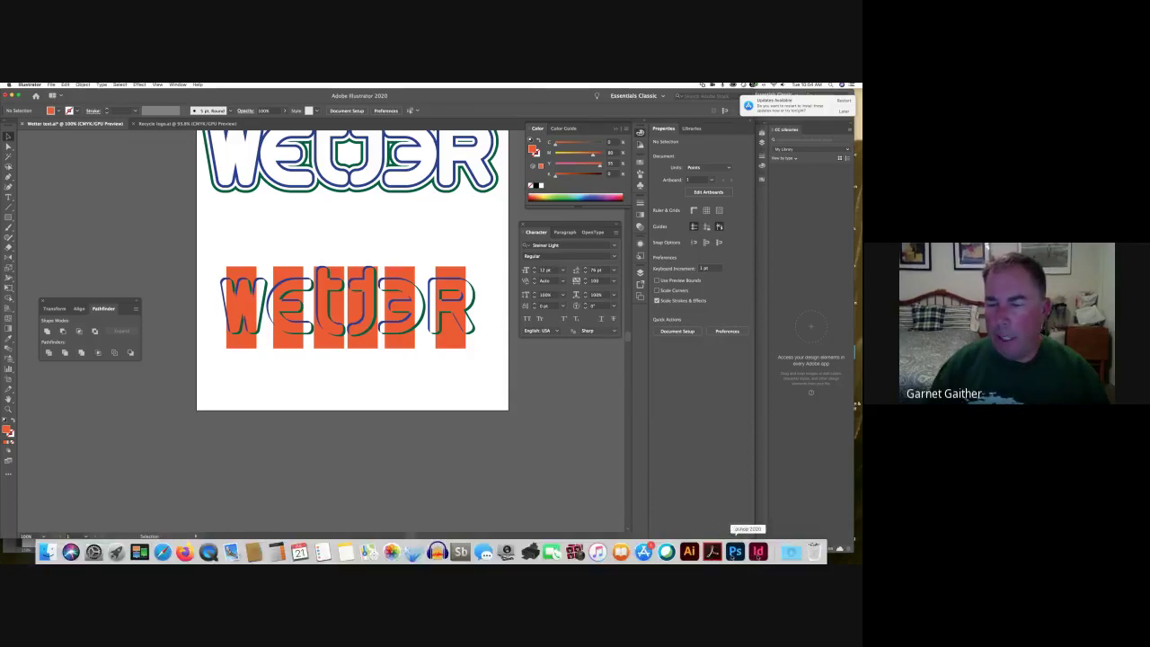
# Step: Switch to InDesign to view the complete Wetter bottle label layout
pyautogui.click(758, 557)
pyautogui.click(758, 552)
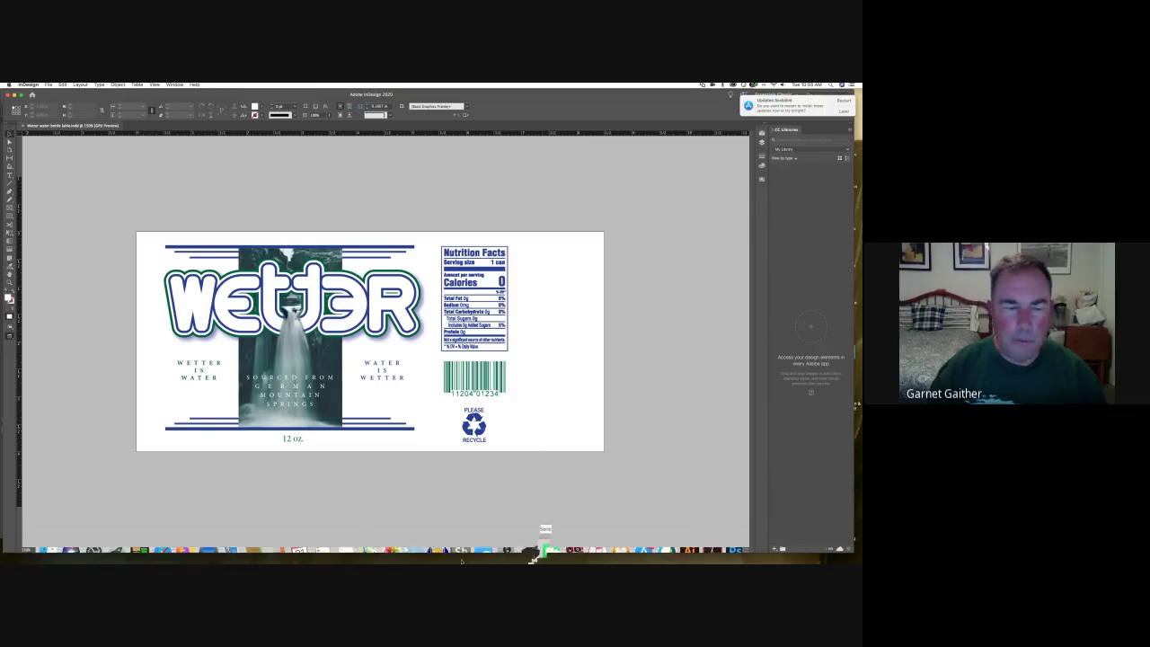
pyautogui.click(184, 552)
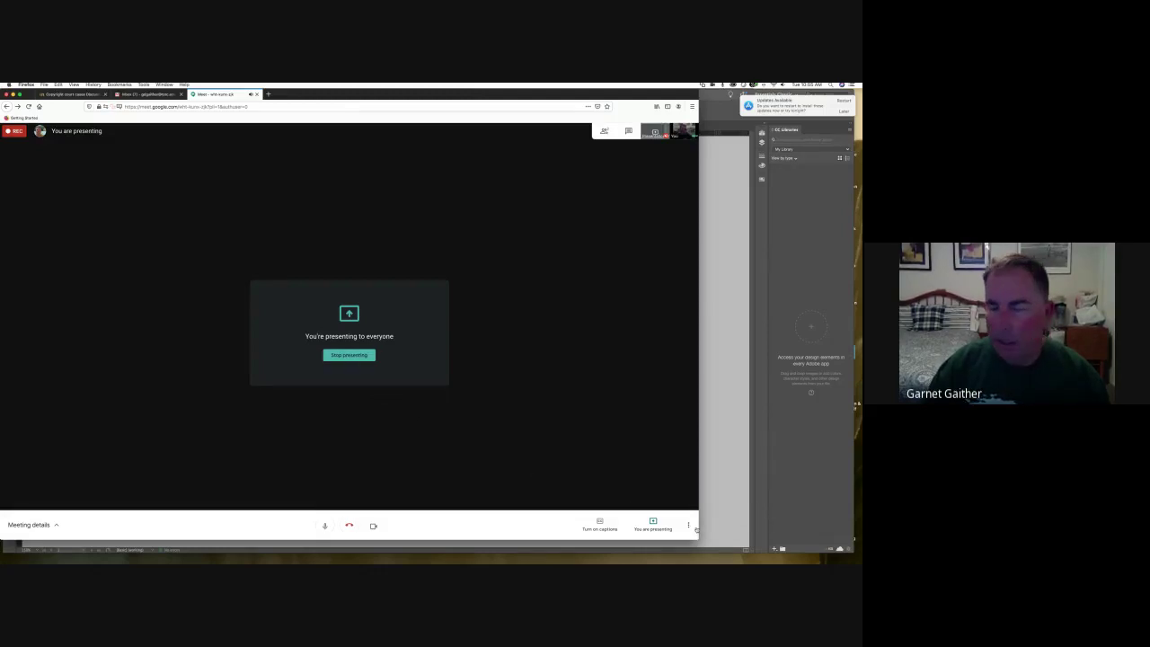
# Step: Switch to Photoshop and open Water nutrition.psd from the Desktop
pyautogui.click(739, 554)
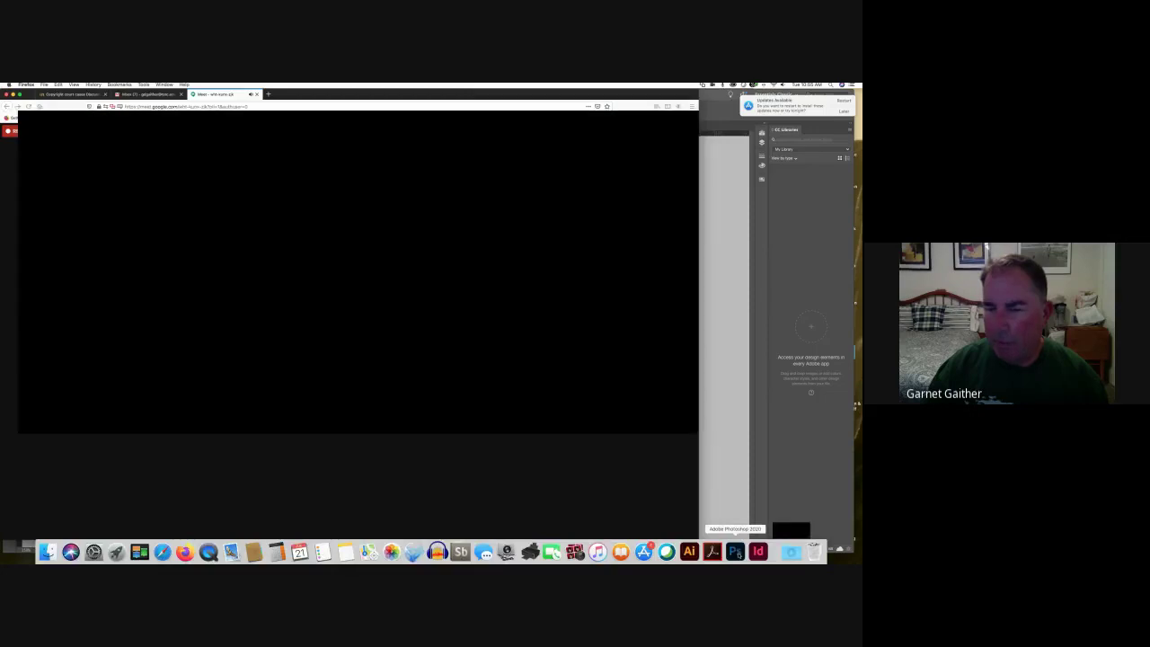
pyautogui.click(735, 551)
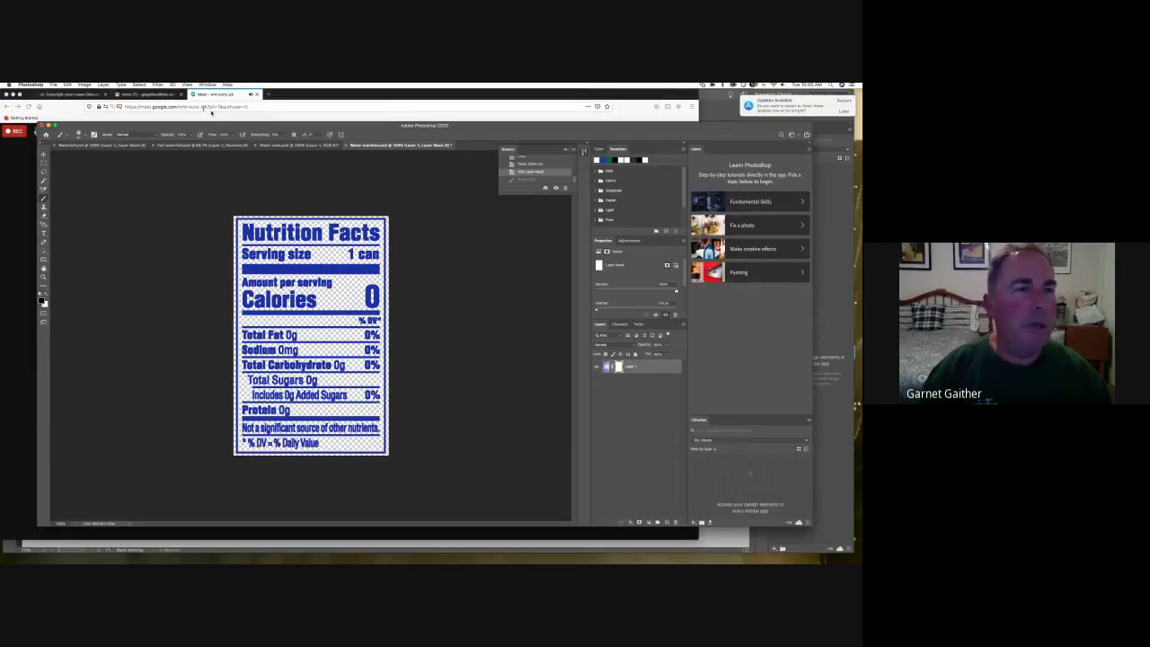
pyautogui.click(52, 84)
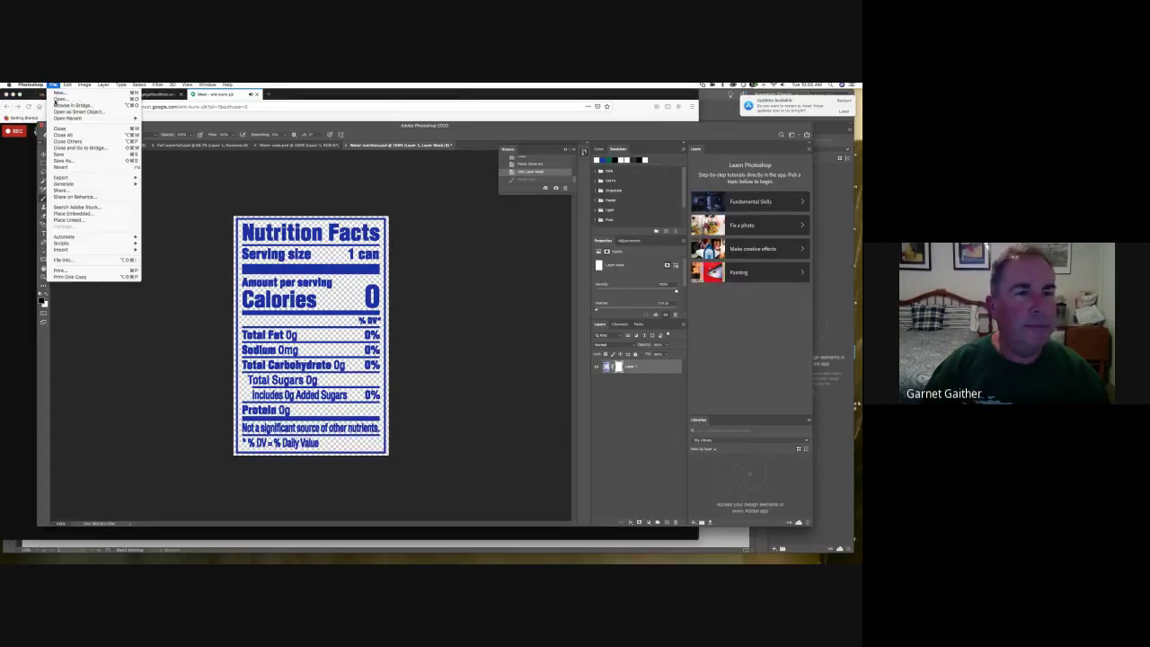
pyautogui.click(55, 102)
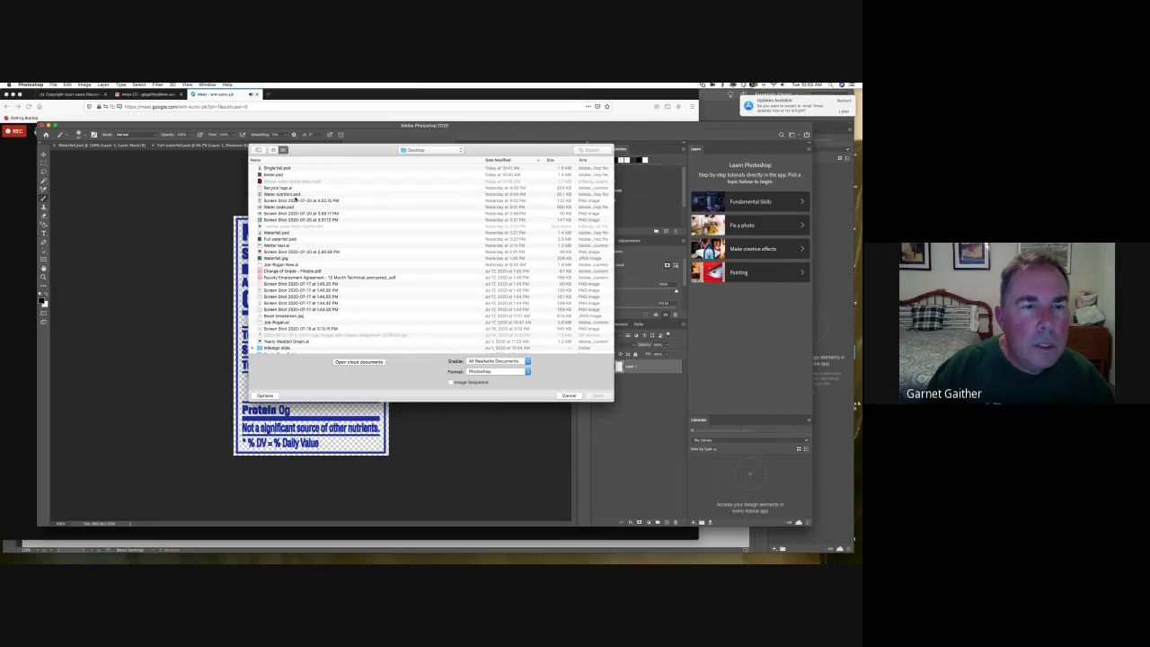
pyautogui.click(295, 194)
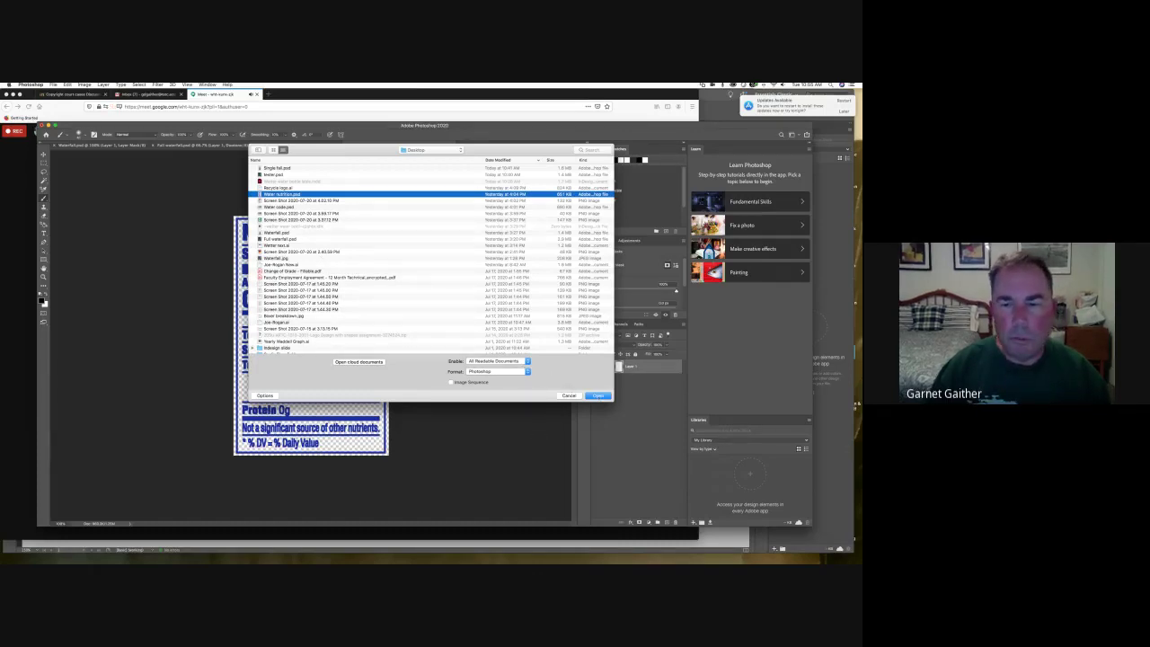
pyautogui.press('Return')
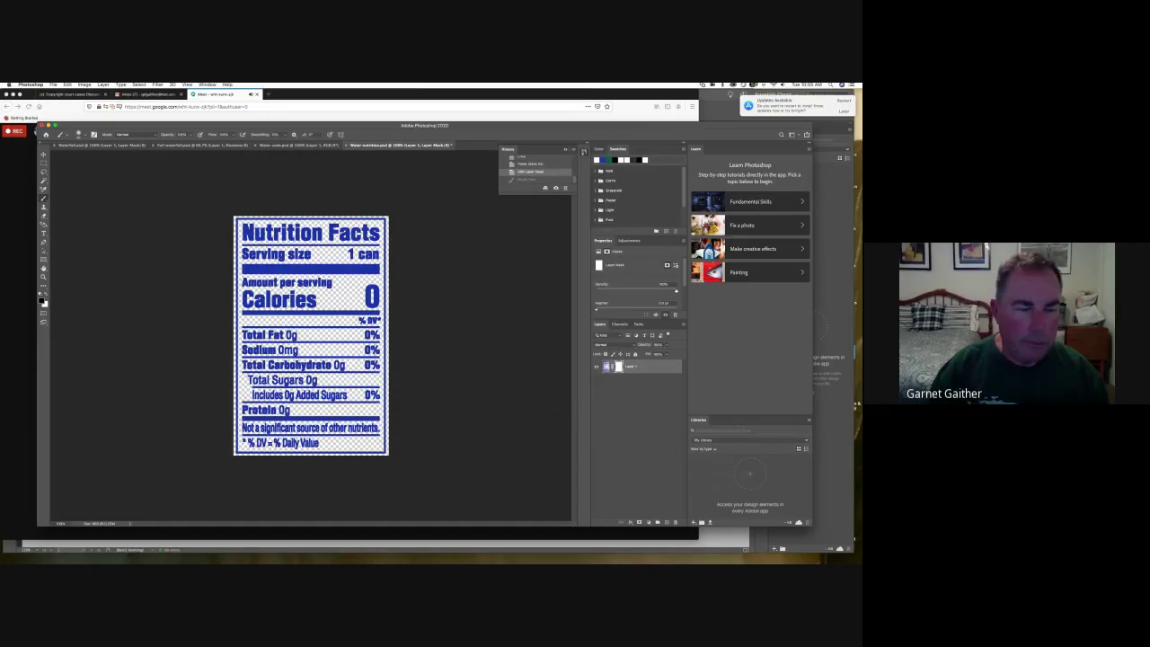
# Step: Switch to Firefox and search Google for "nutritional water label" in a new tab
pyautogui.click(177, 549)
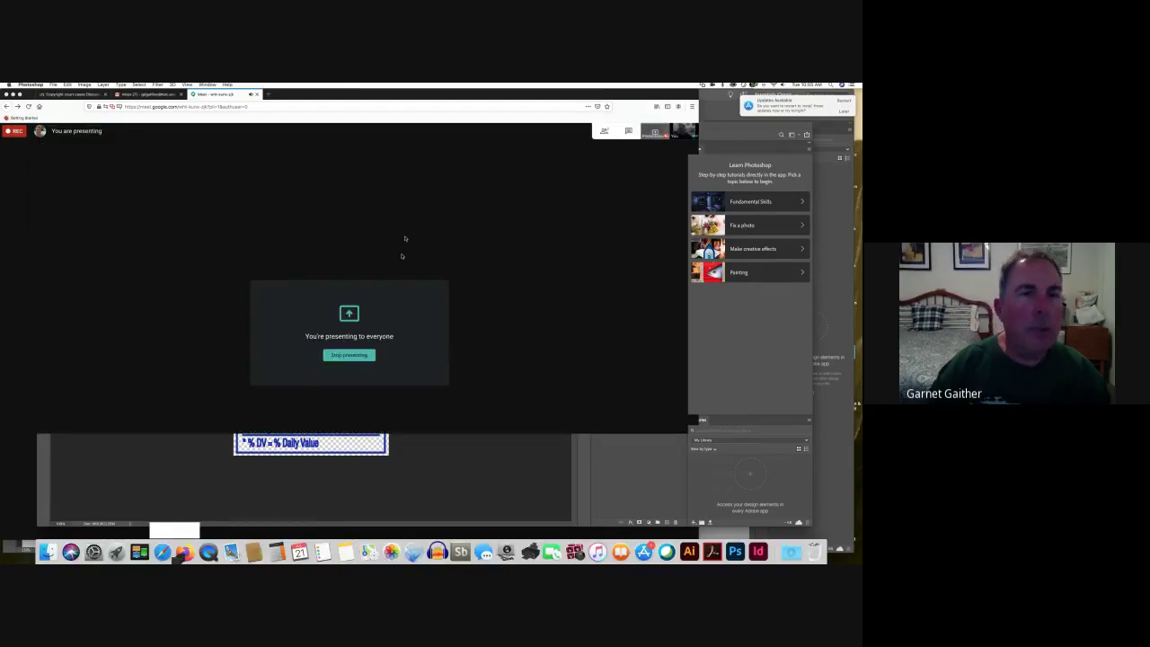
pyautogui.click(268, 94)
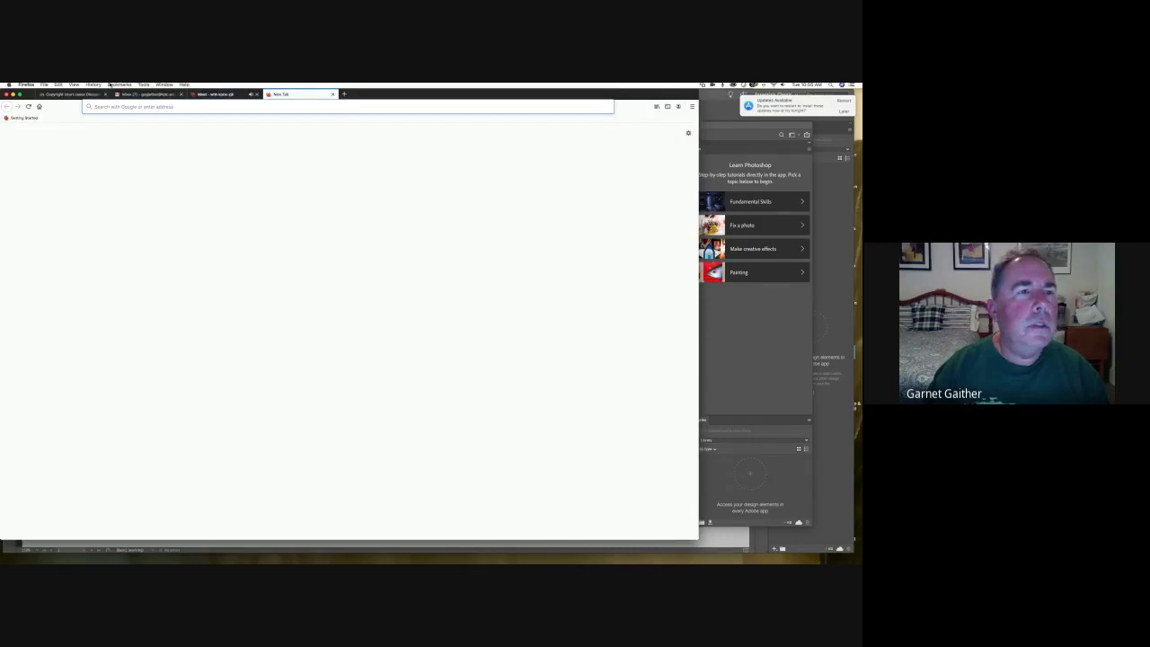
pyautogui.click(184, 107)
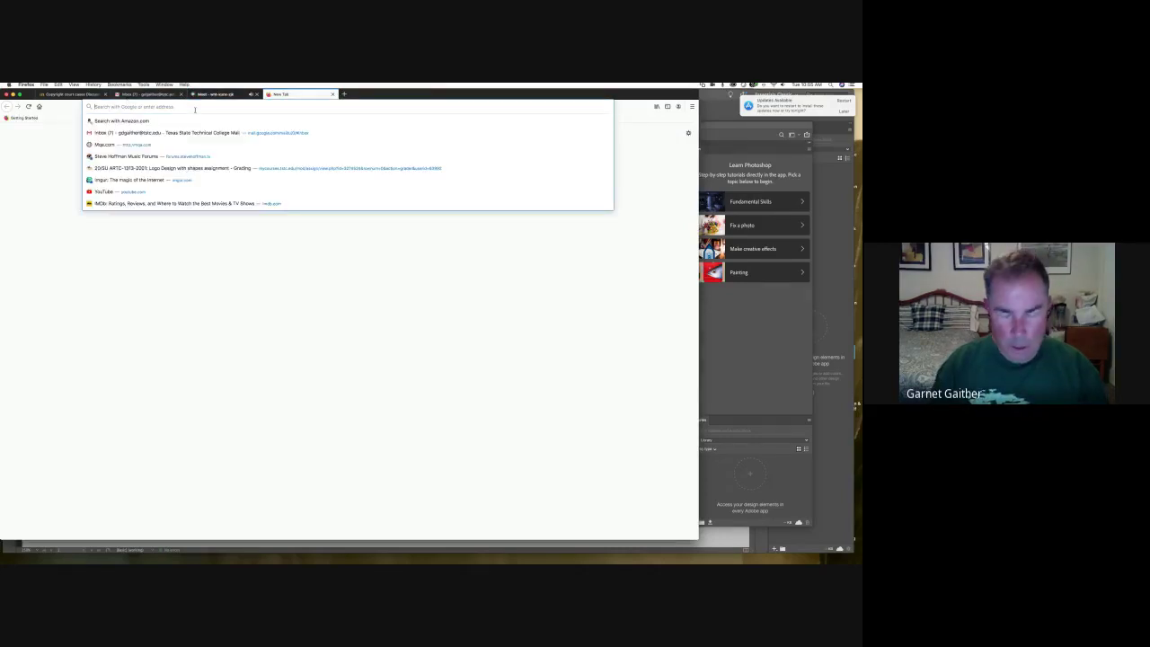
pyautogui.write('nutr')
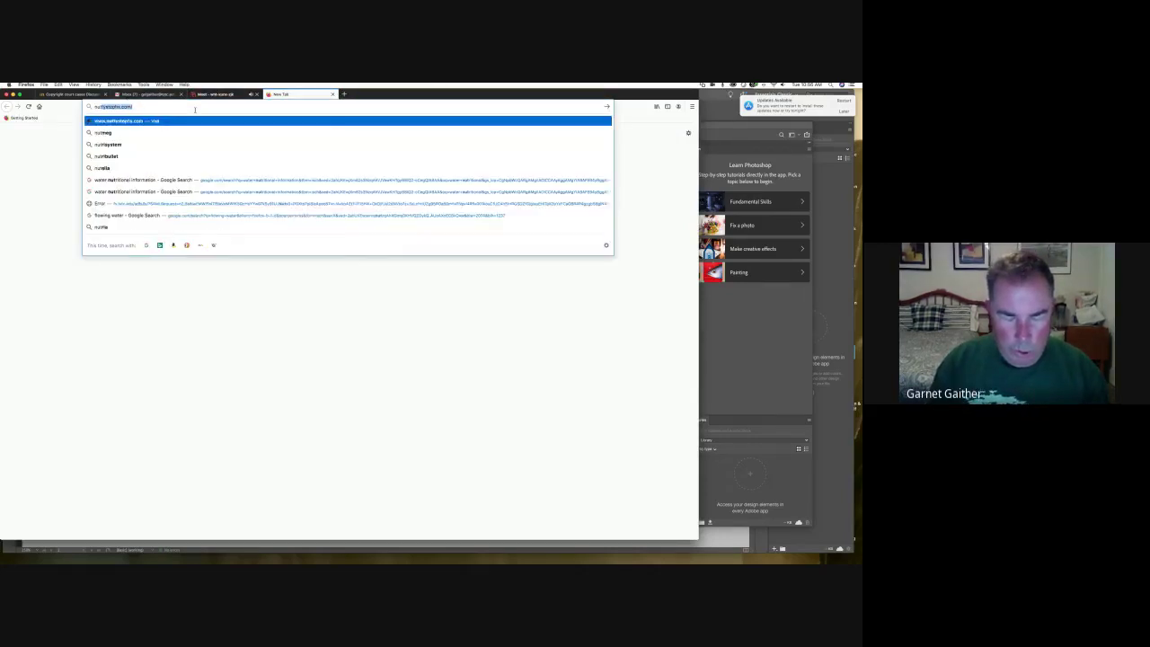
pyautogui.write('itiona')
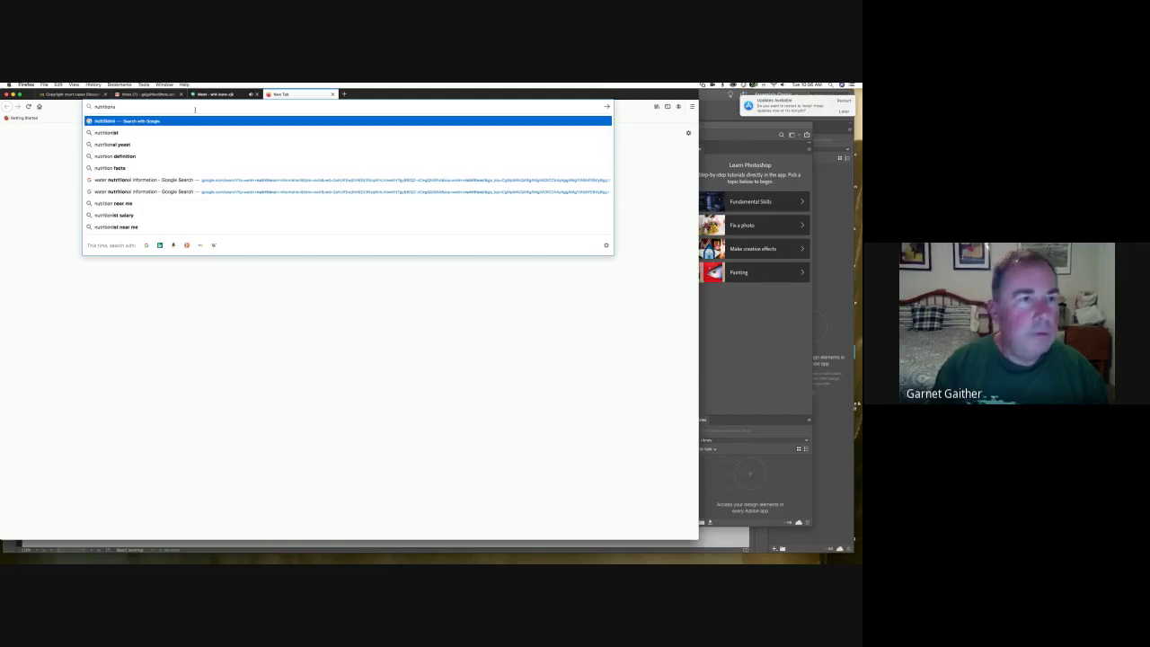
pyautogui.write('l ')
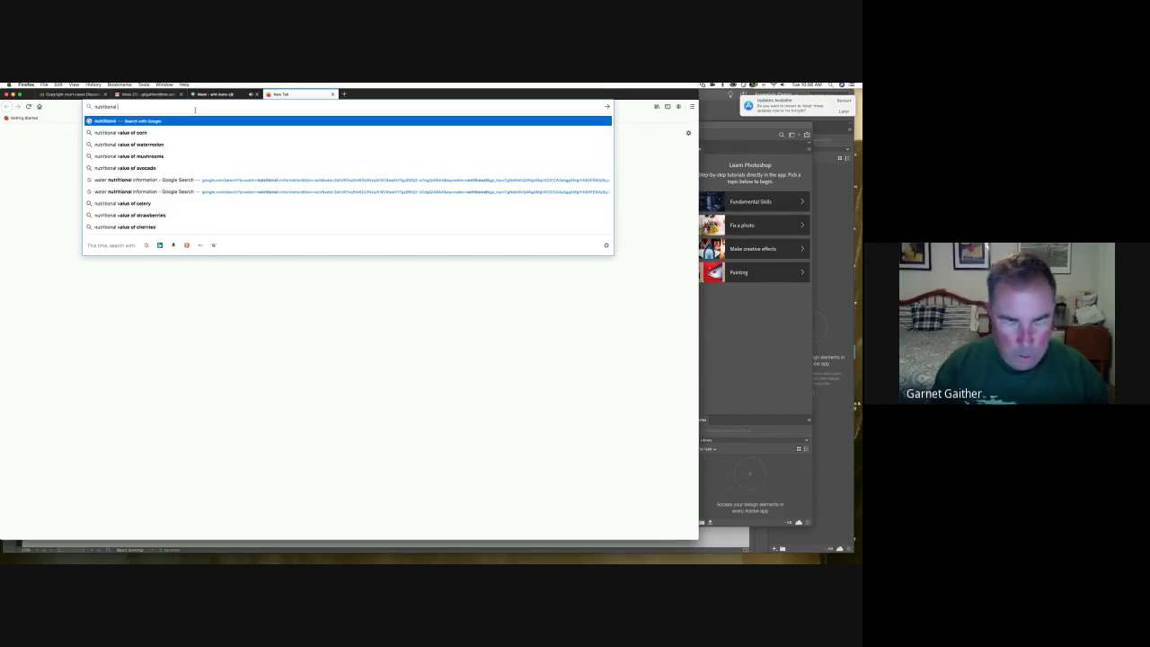
pyautogui.write('water lable')
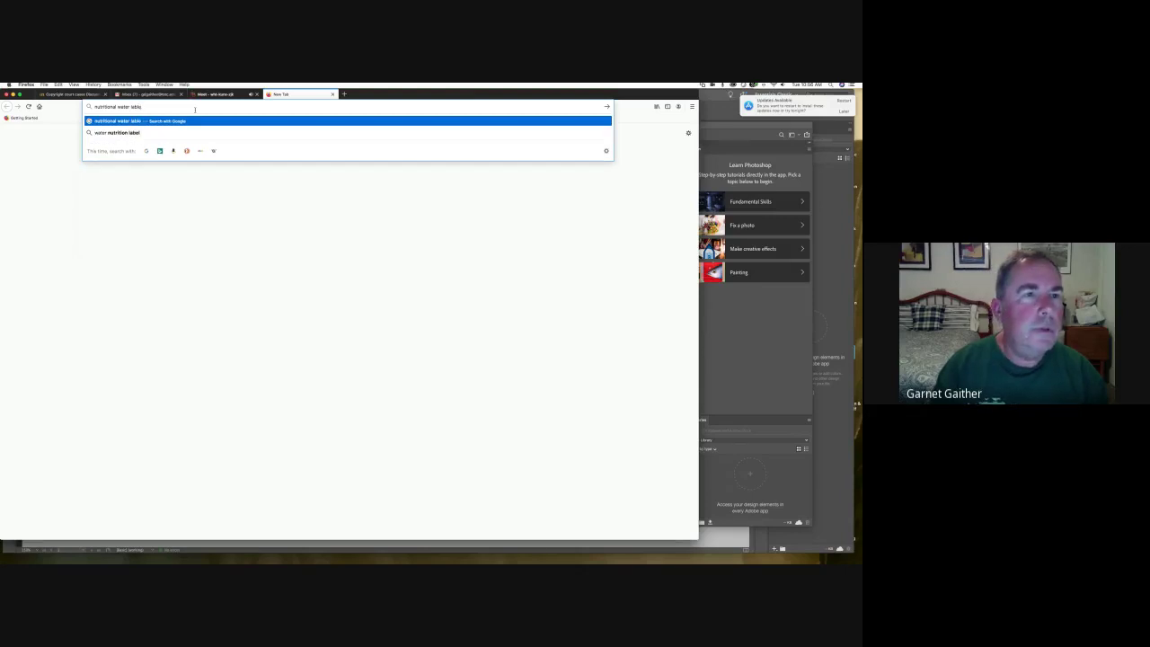
pyautogui.press('BackSpace')
pyautogui.press('BackSpace')
pyautogui.write('el')
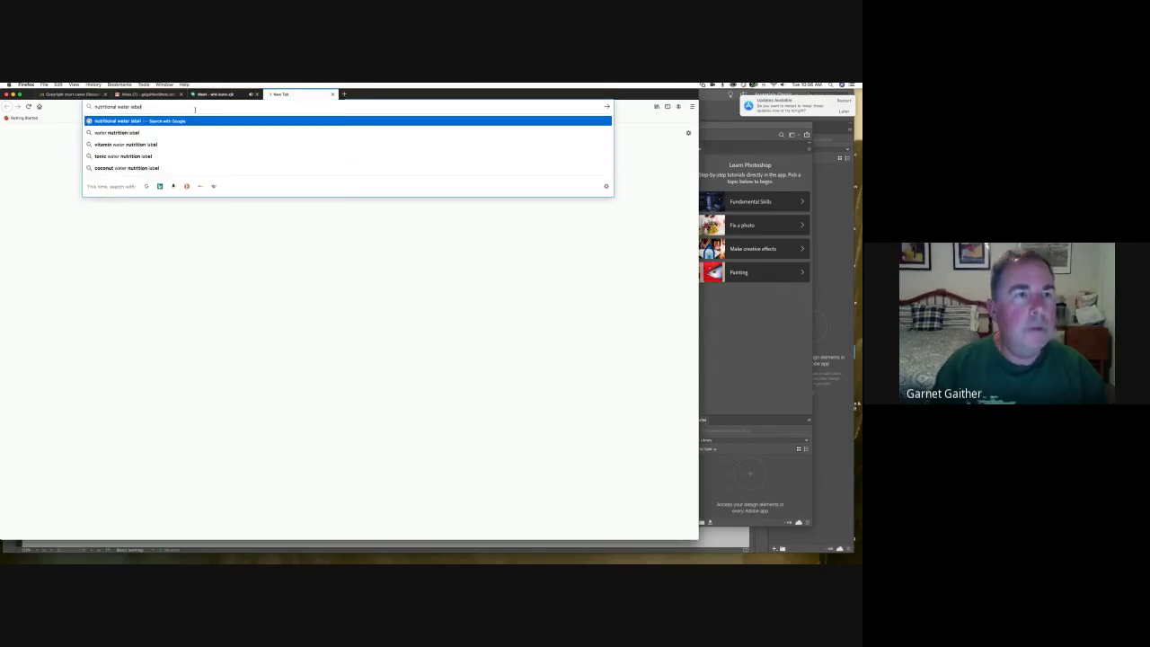
pyautogui.press('Return')
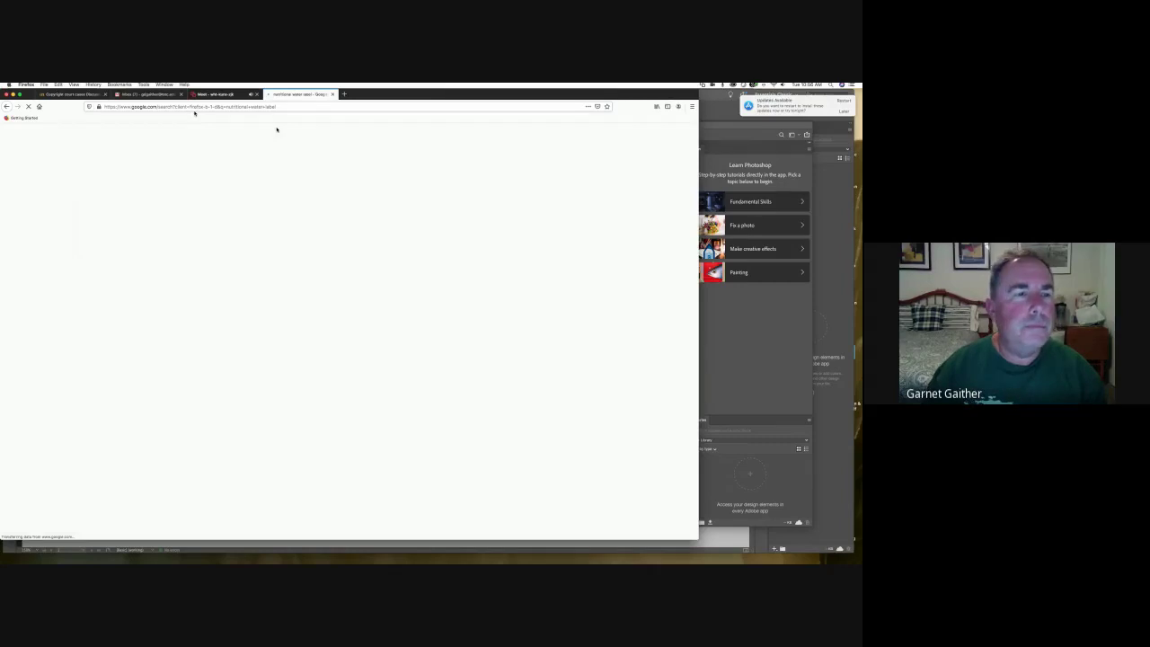
# Step: Show the image results for the search and filter them to Large size
pyautogui.click(94, 157)
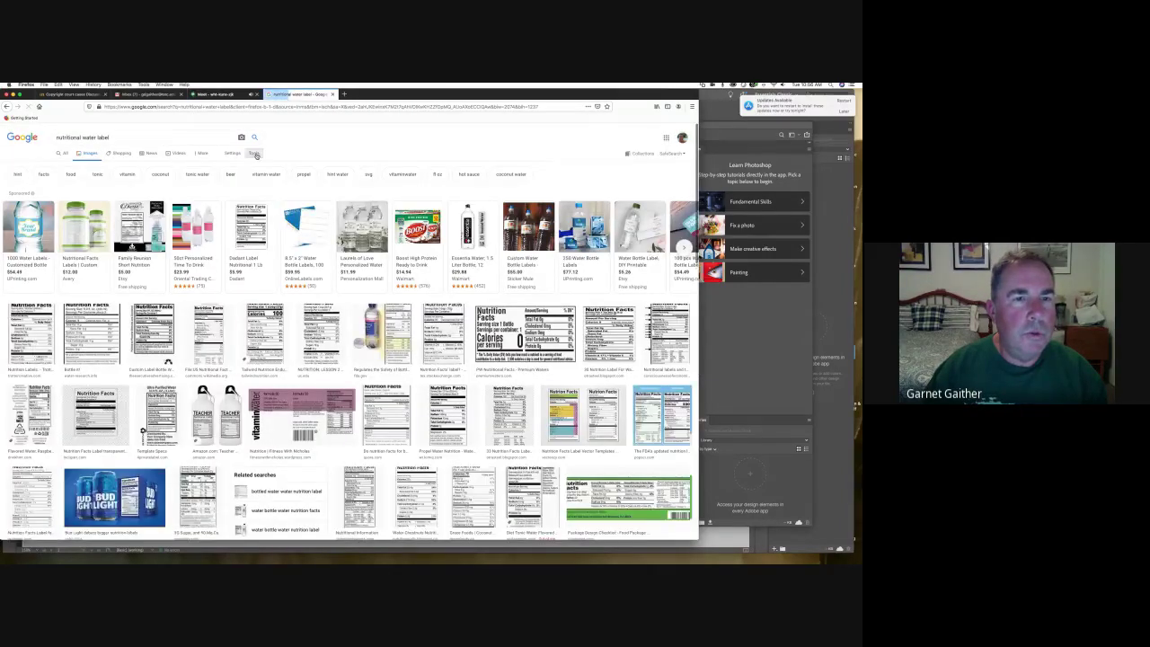
pyautogui.click(256, 154)
pyautogui.click(60, 167)
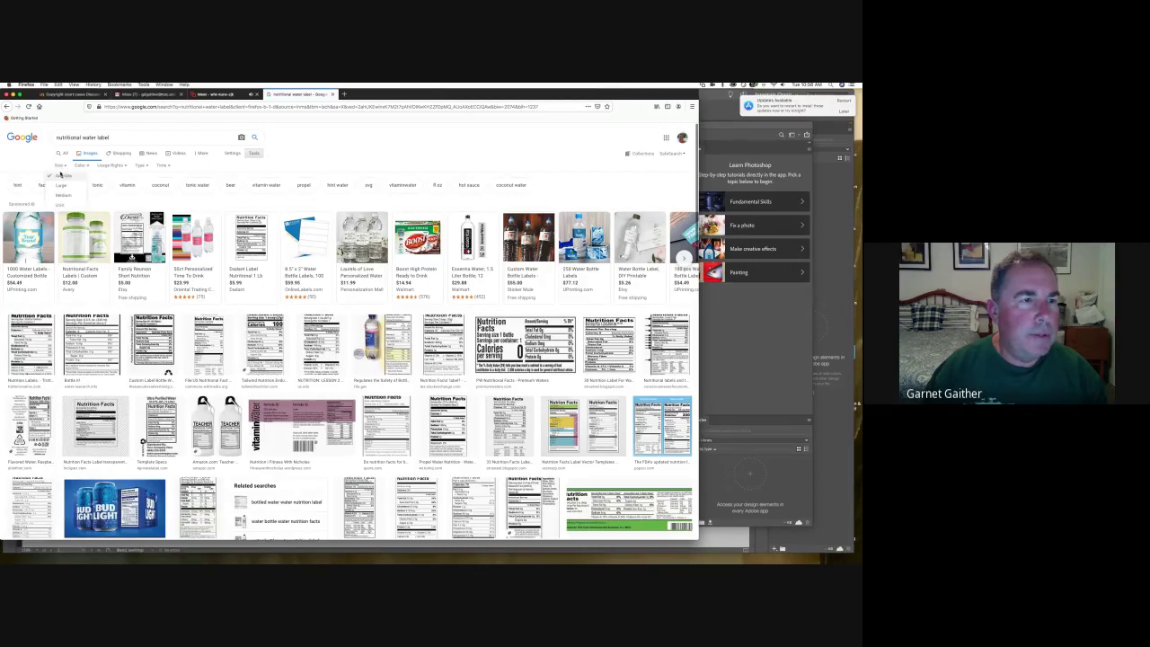
pyautogui.click(62, 187)
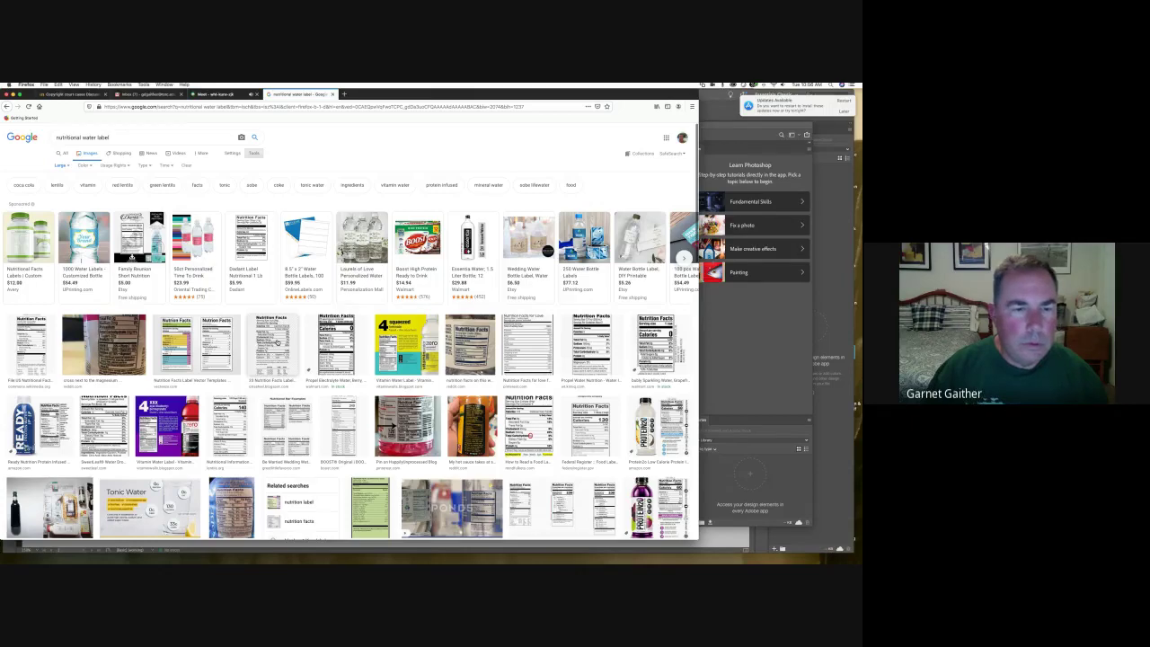
# Step: Save the Propel Water Nutrition label image to the Desktop, then switch to Photoshop and open it there
pyautogui.click(586, 334)
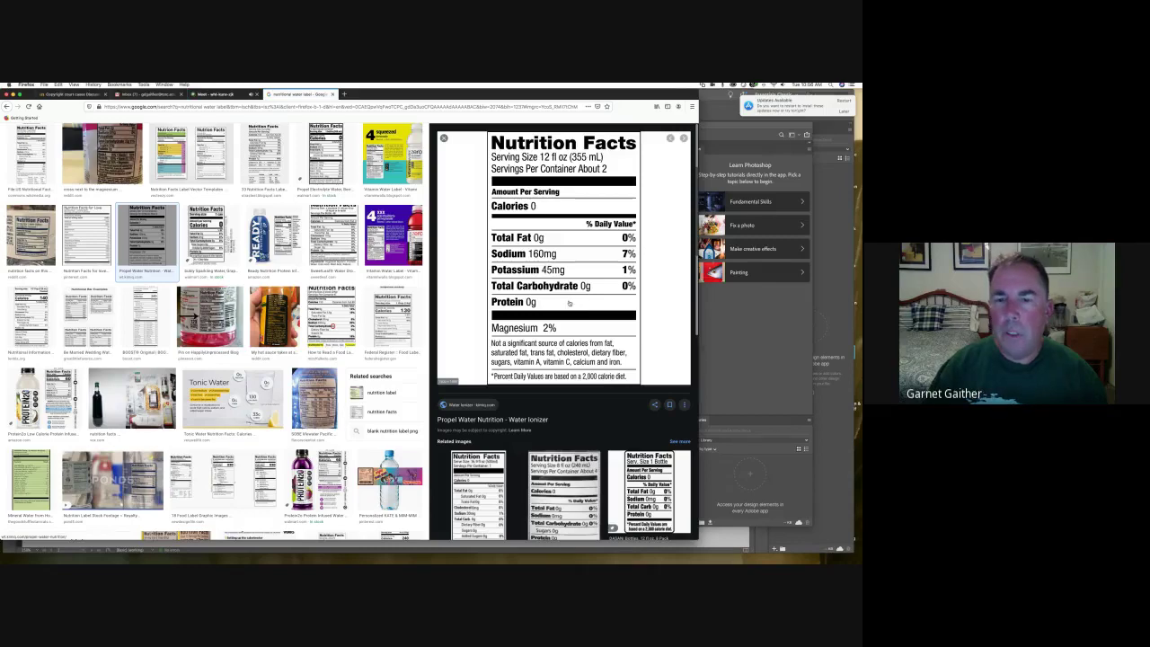
pyautogui.moveTo(648, 329); pyautogui.dragTo(850, 386)
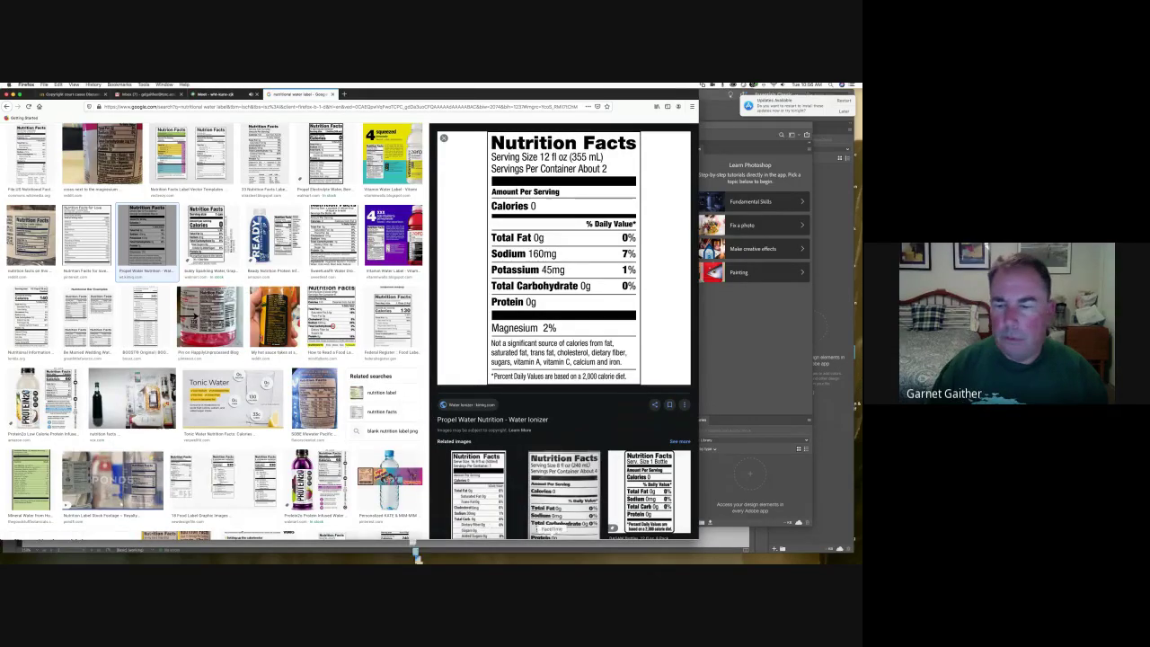
pyautogui.click(735, 551)
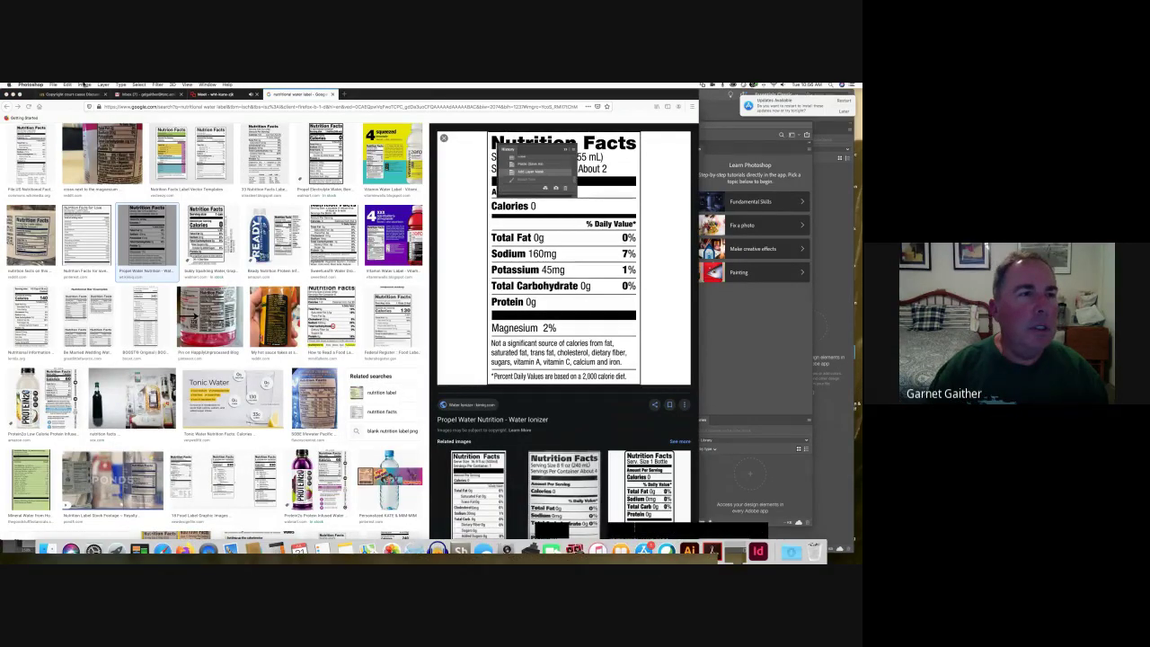
pyautogui.click(53, 84)
pyautogui.click(60, 92)
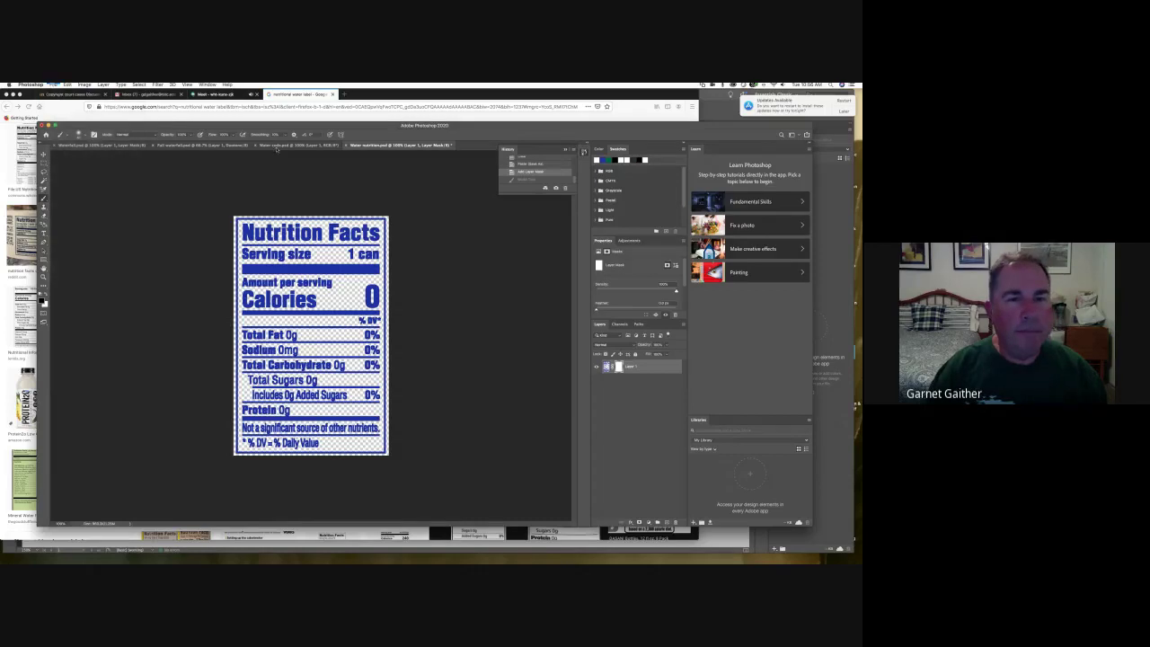
pyautogui.press('super+o')
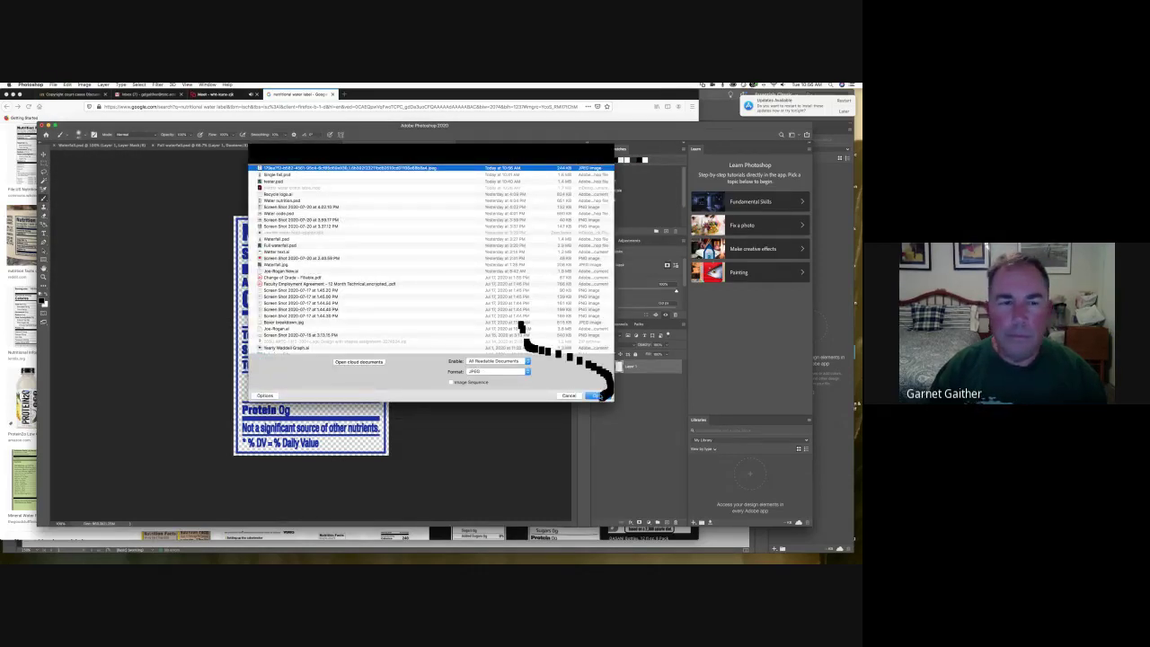
pyautogui.click(597, 396)
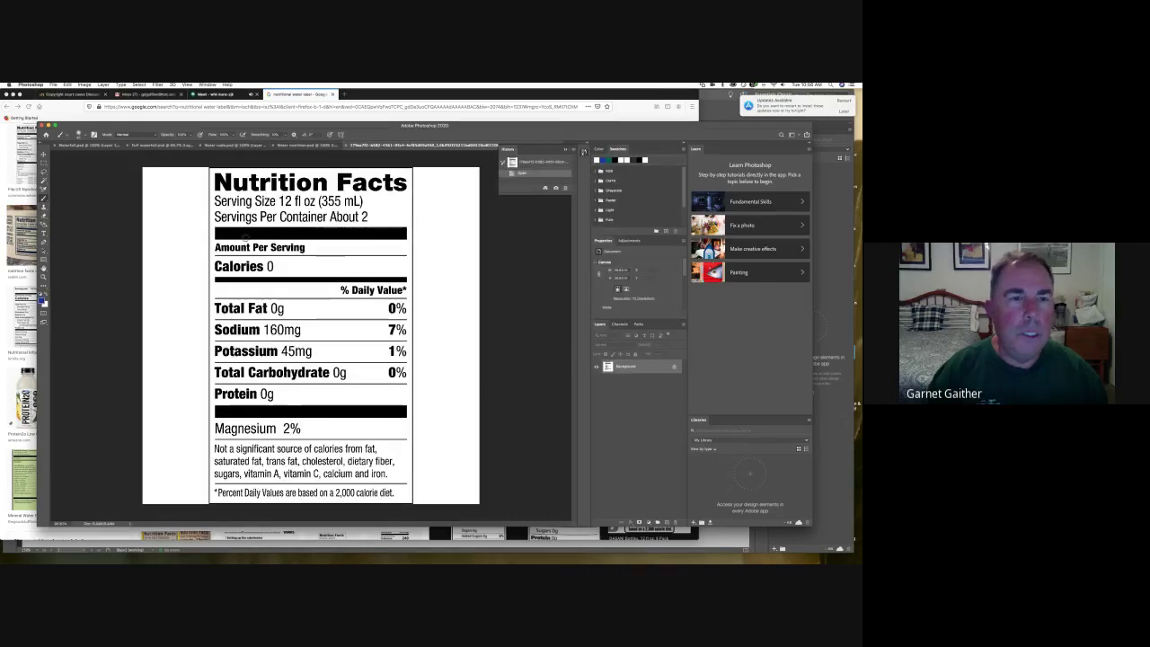
# Step: Select the thick black bar with the Magic Wand and extend the selection to all similar black areas of the label
pyautogui.press('w')
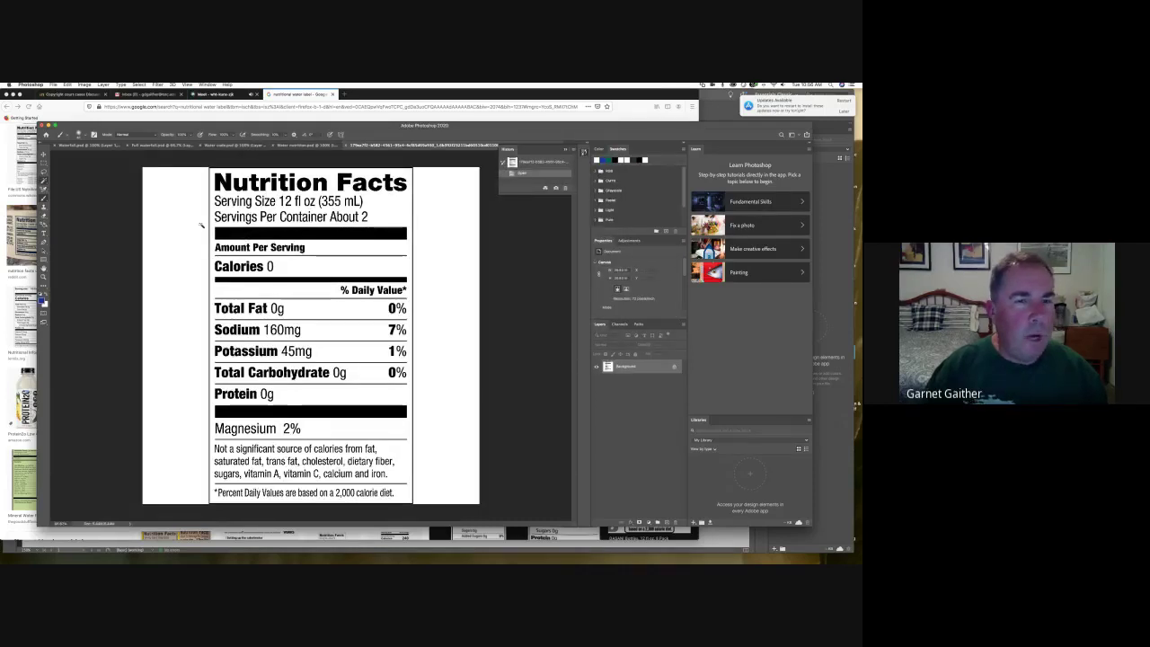
pyautogui.click(231, 236)
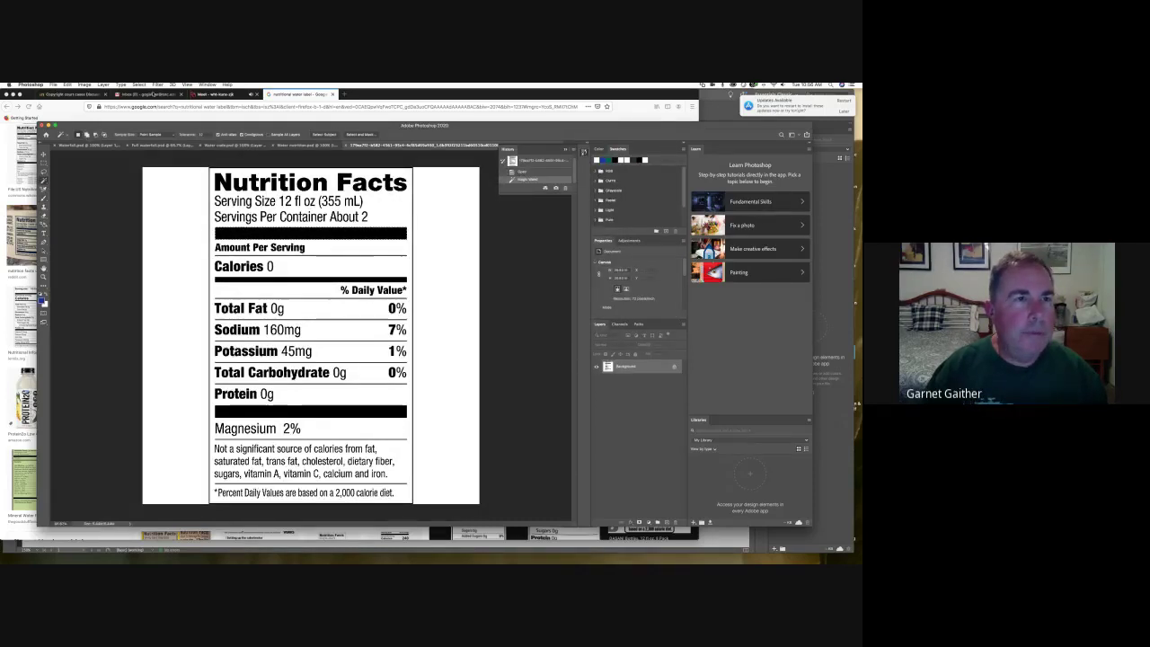
pyautogui.click(140, 84)
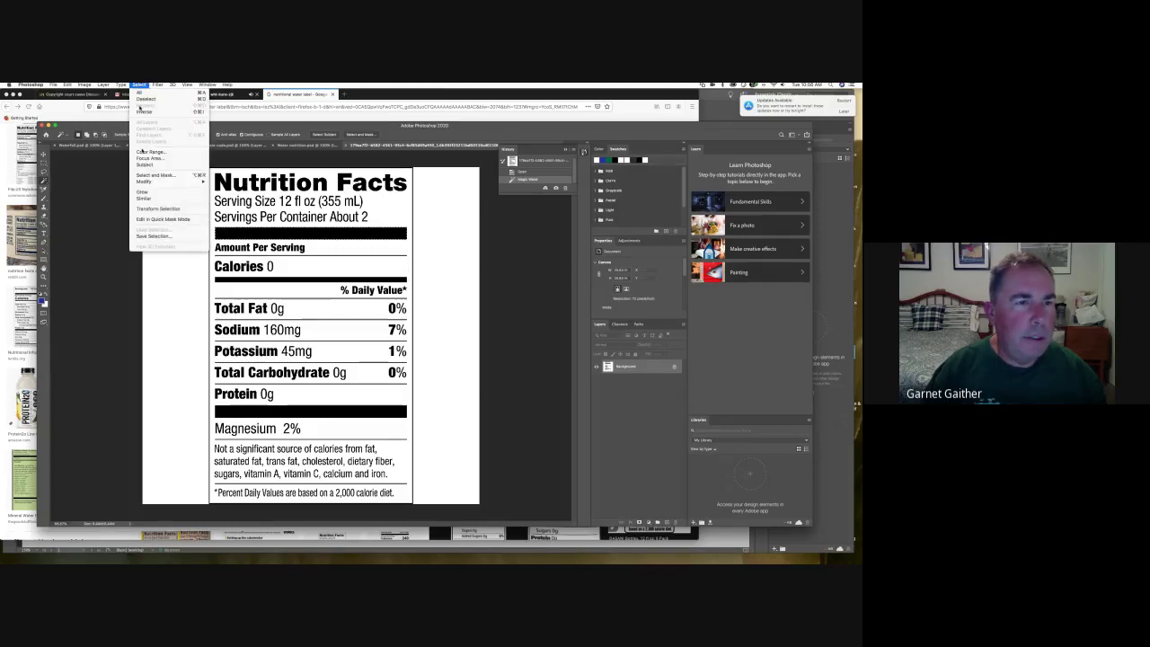
pyautogui.click(144, 200)
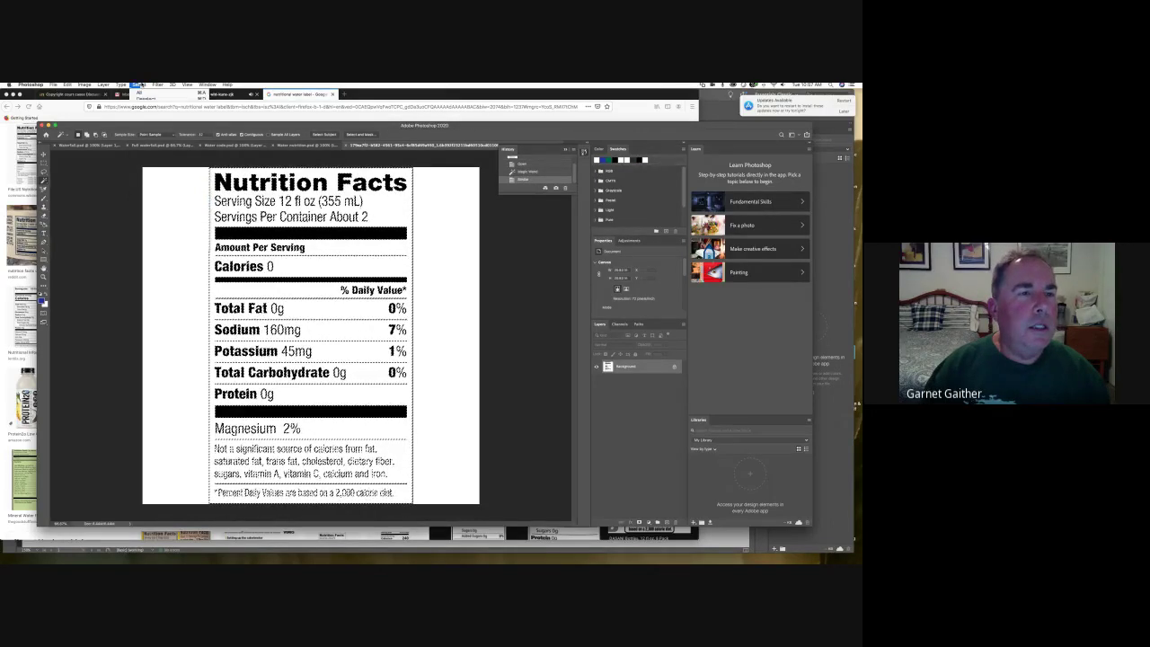
pyautogui.click(138, 85)
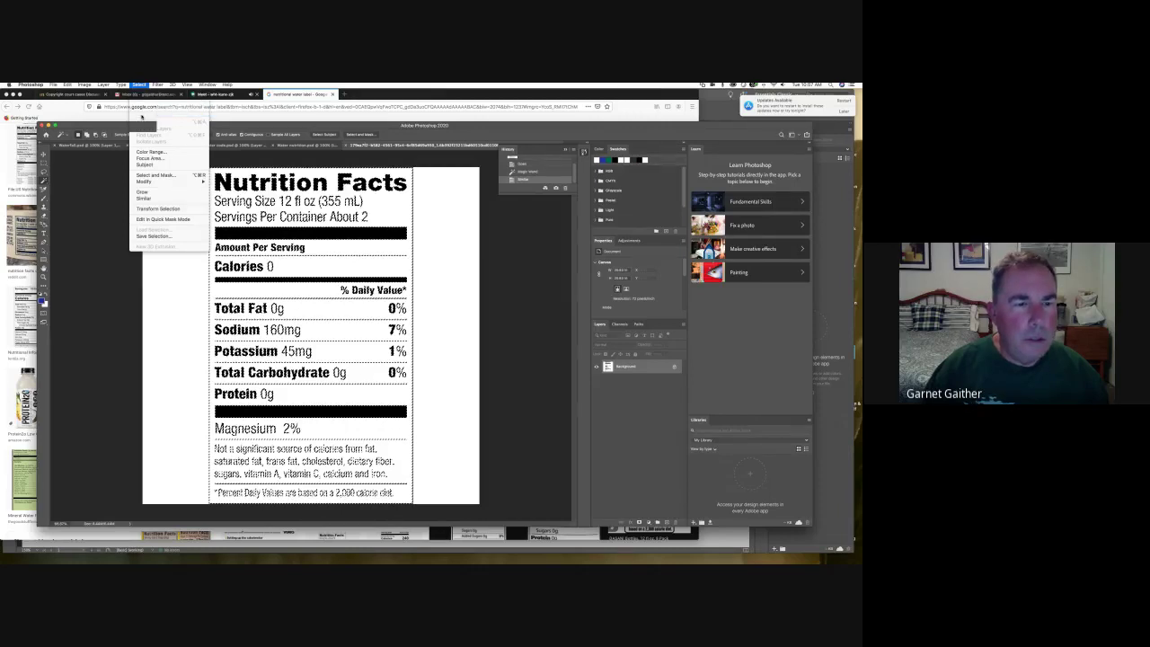
pyautogui.click(142, 114)
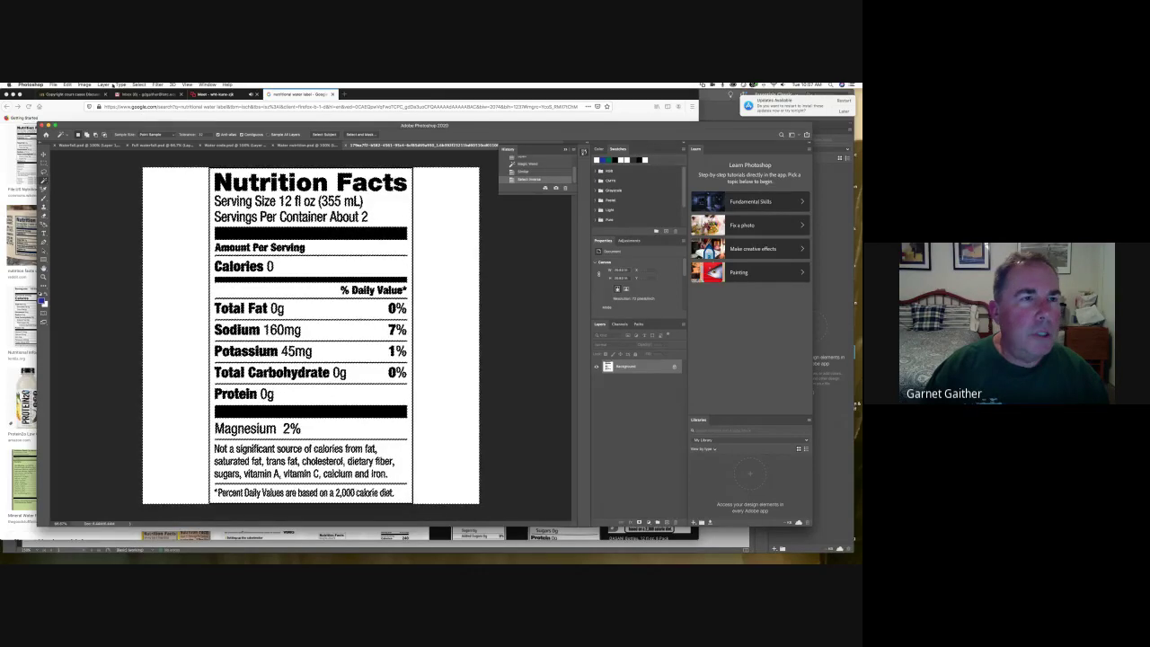
pyautogui.hotkey('ctrl', 'z')
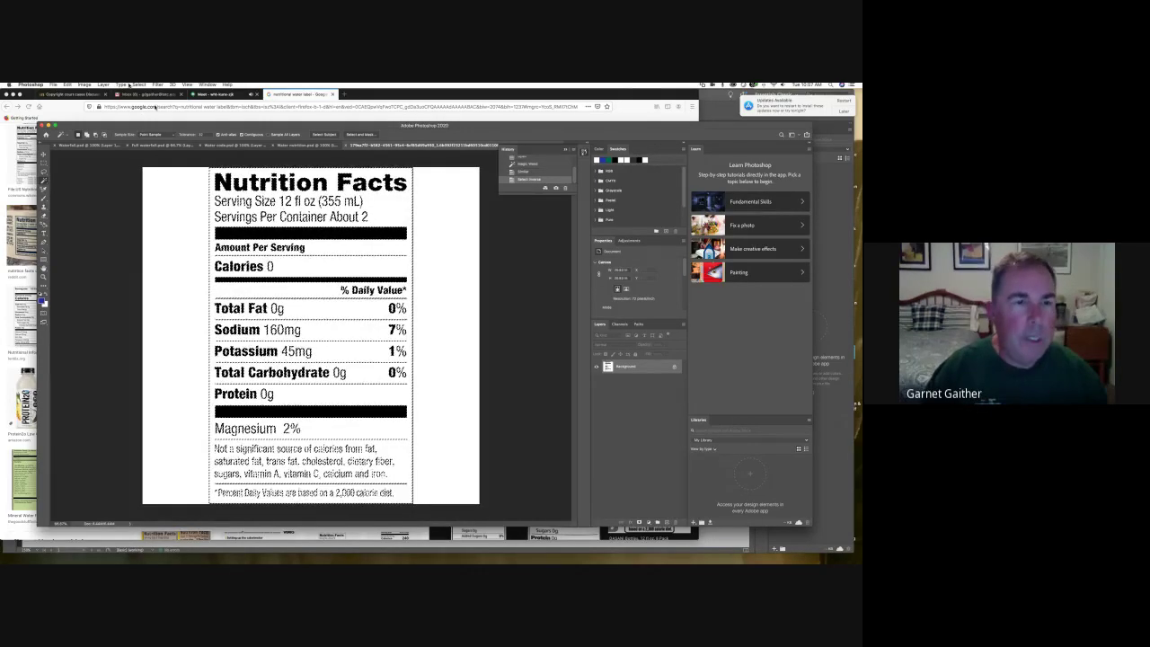
# Step: Expand the selection around the label's black text and lines
pyautogui.click(138, 84)
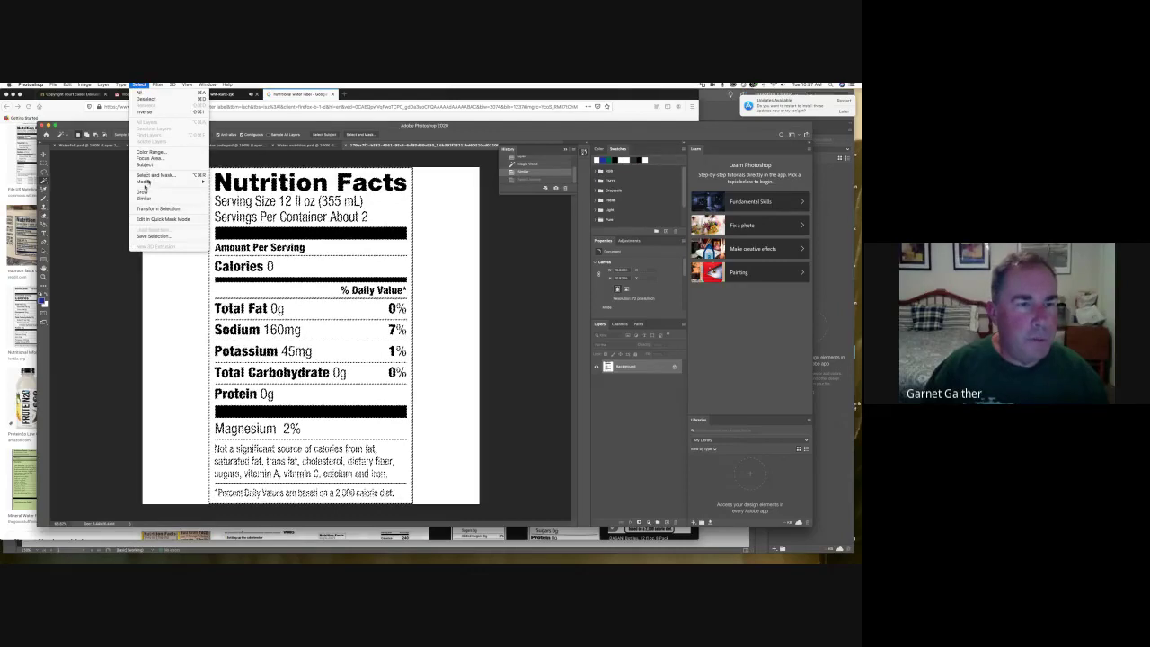
pyautogui.moveTo(180, 182)
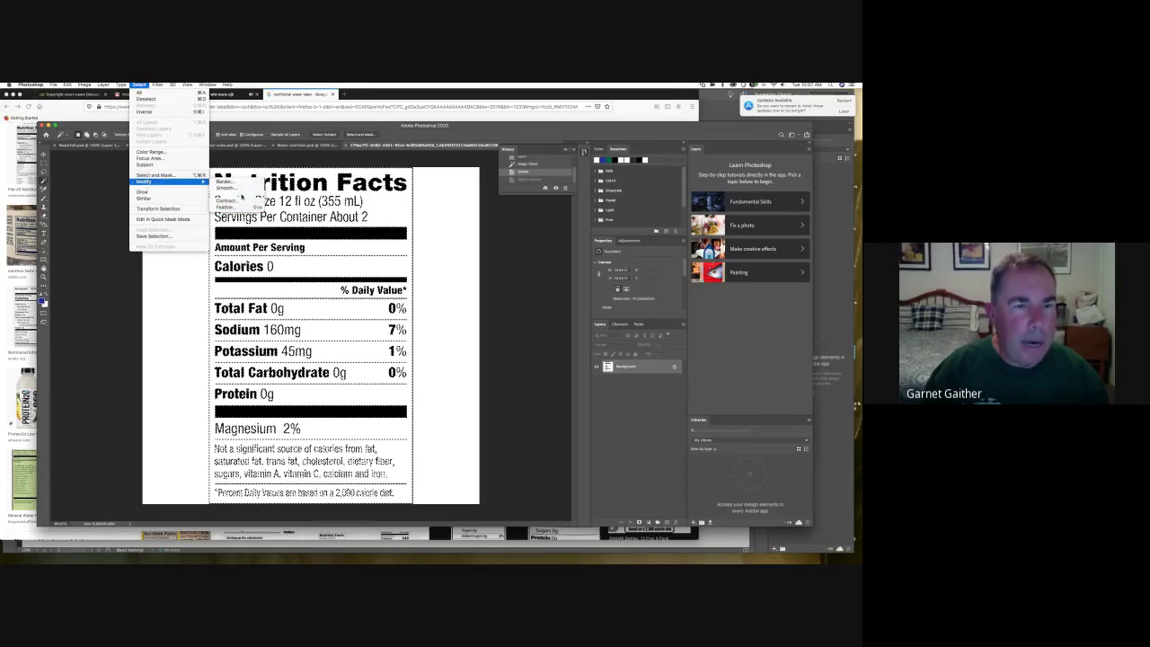
pyautogui.click(239, 194)
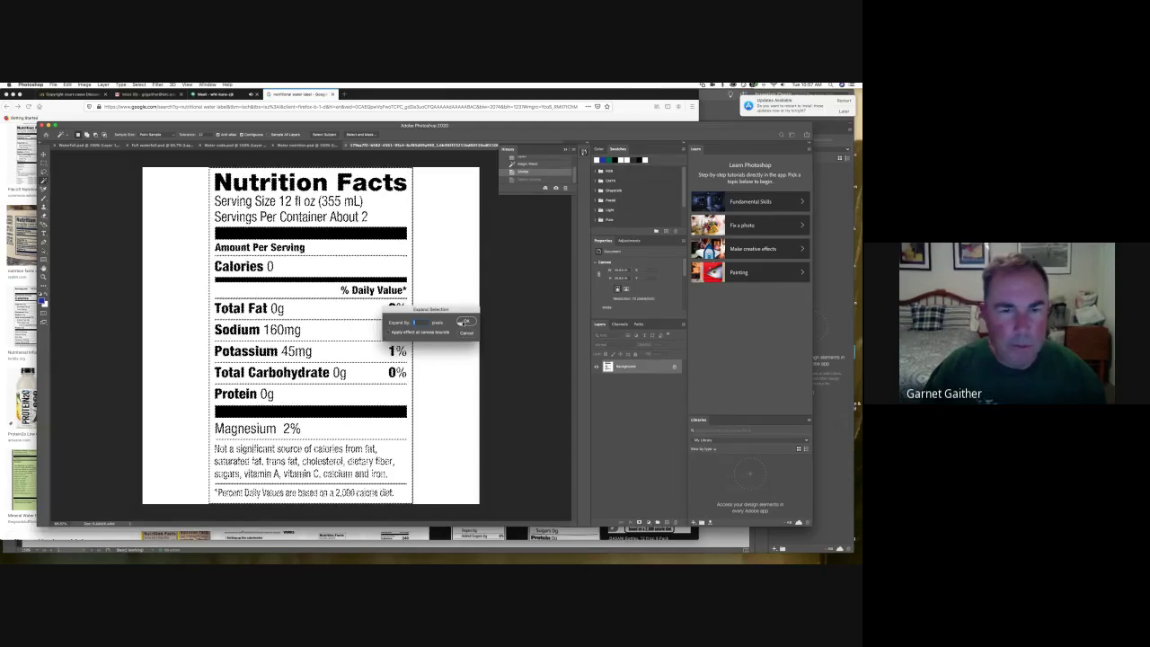
pyautogui.click(465, 321)
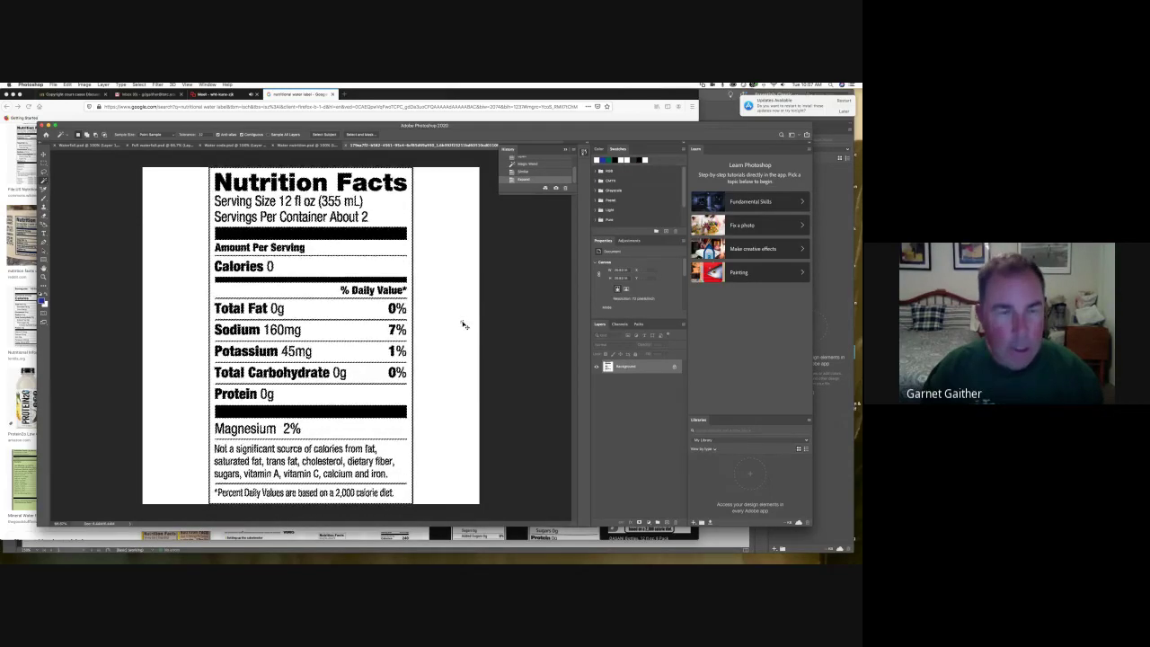
# Step: Cut the selected label artwork and paste it into a new clipboard-sized document with a transparent background
pyautogui.press('super+x')
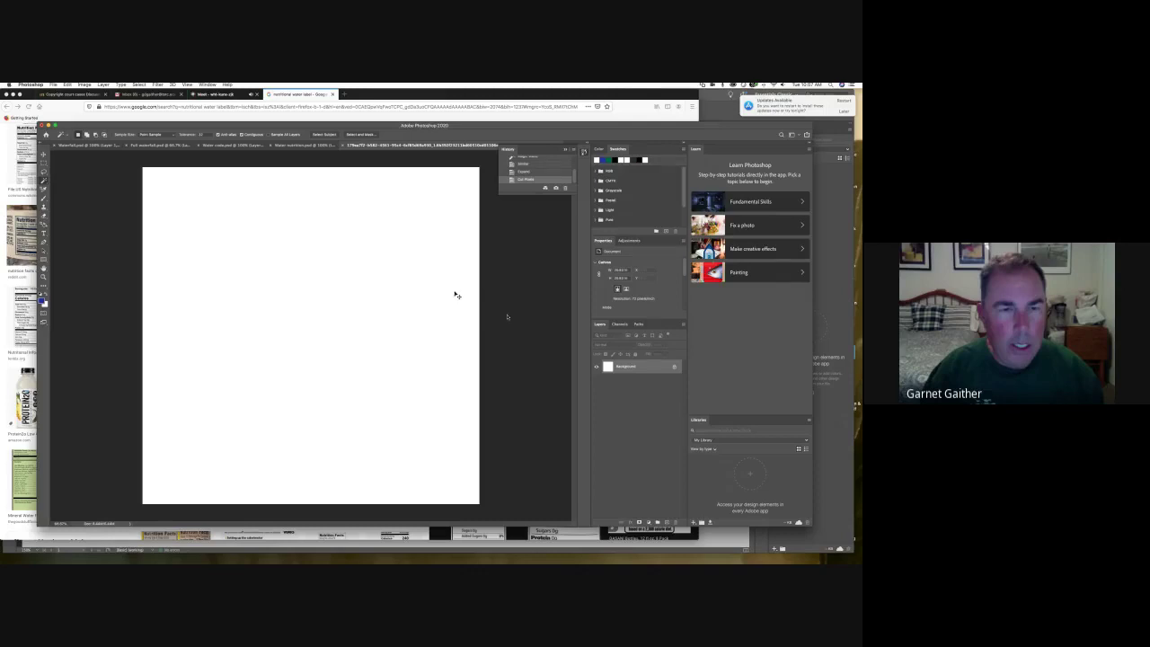
pyautogui.press('super+n')
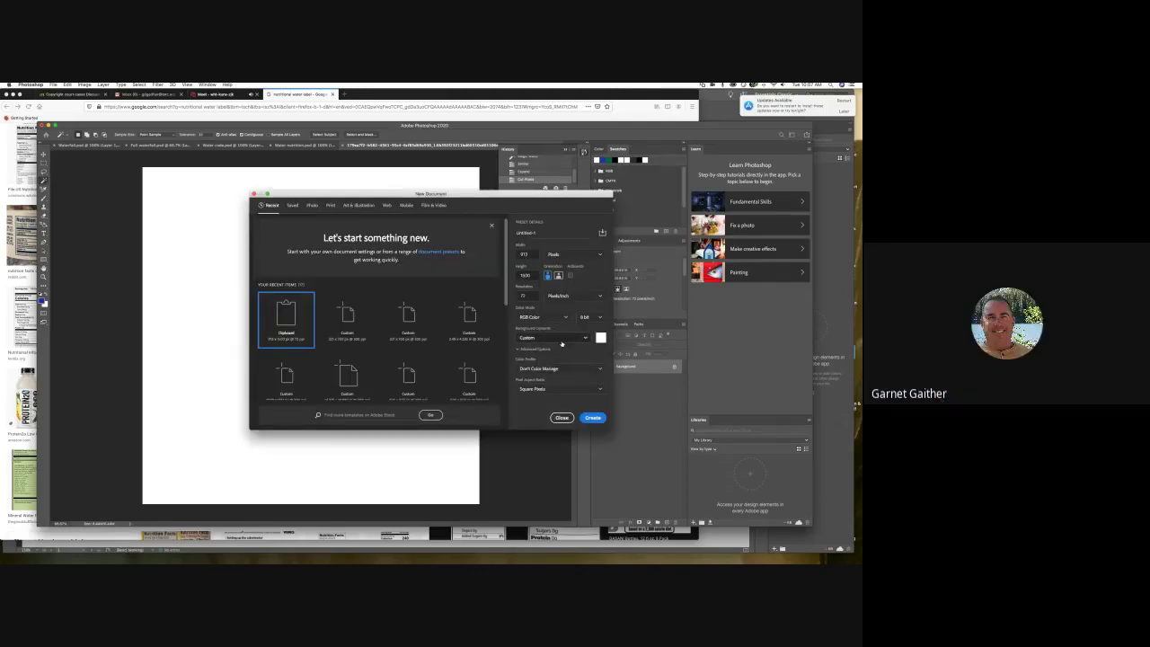
pyautogui.click(562, 341)
pyautogui.click(538, 388)
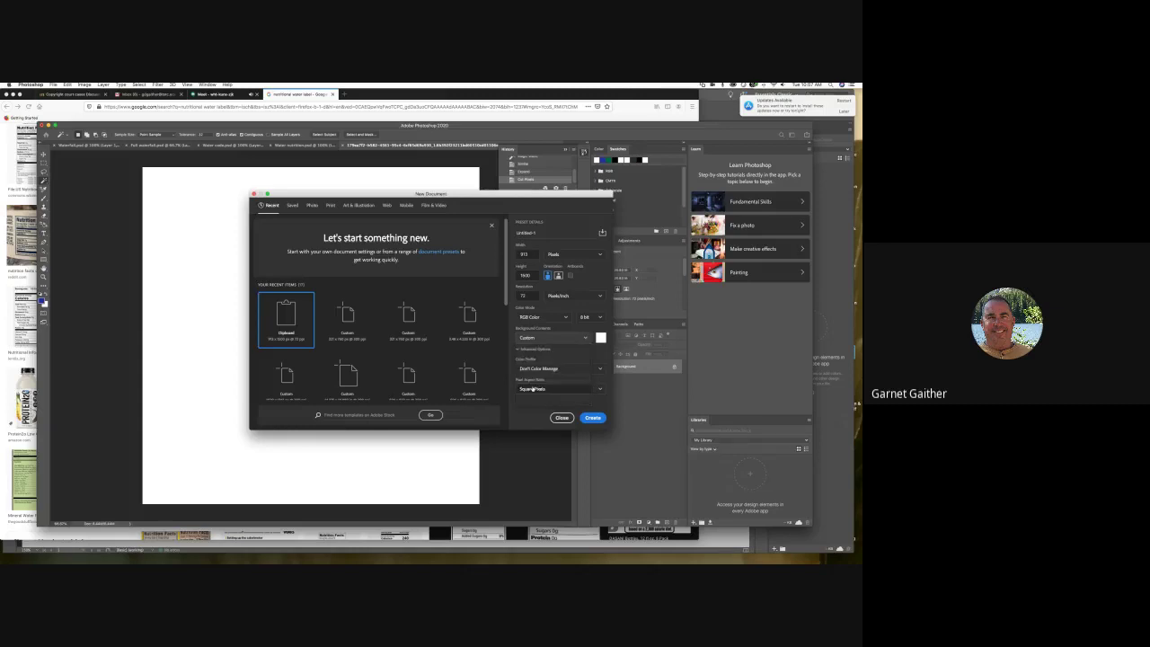
pyautogui.click(592, 418)
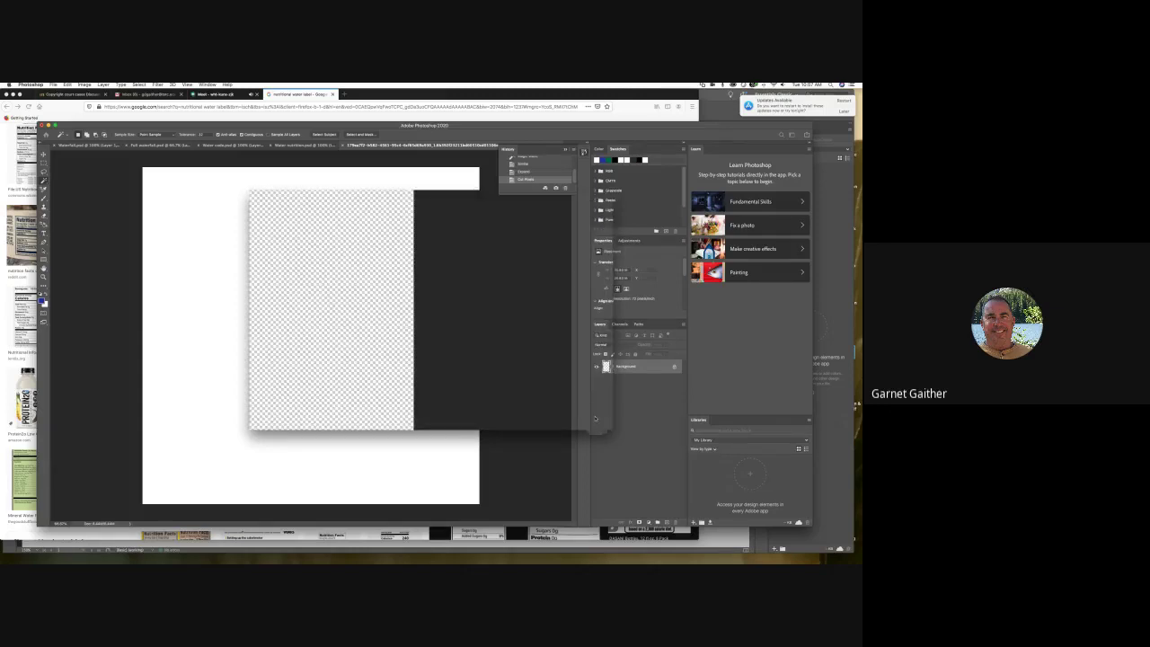
pyautogui.press('super+v')
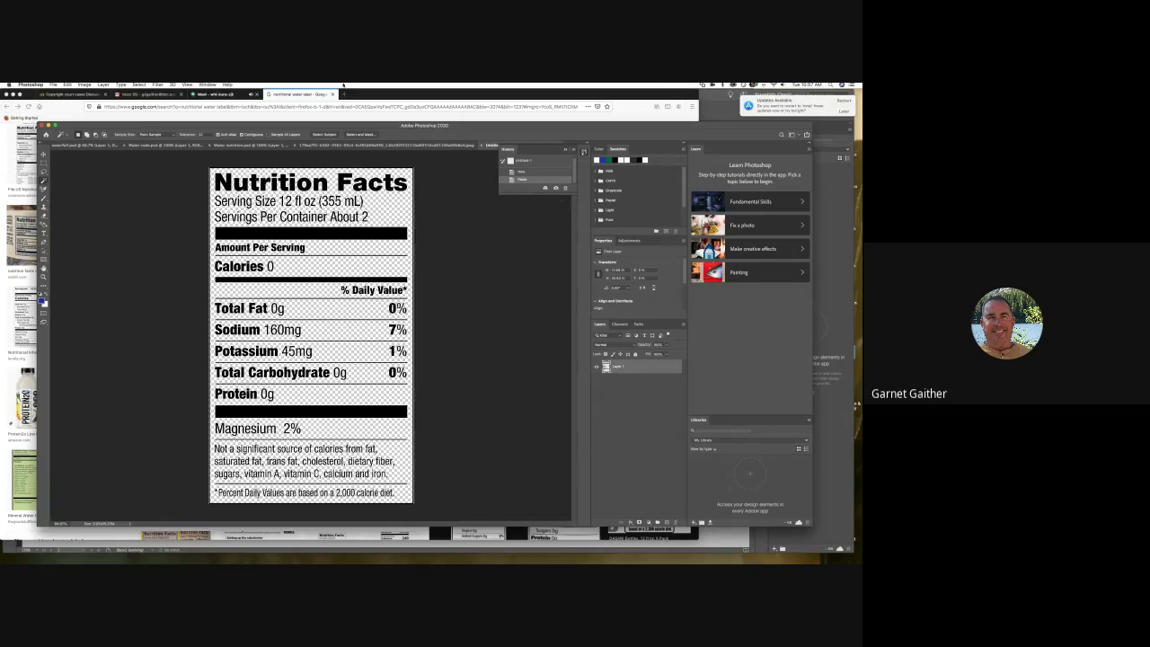
# Step: Switch to the Google Meet call in Firefox
pyautogui.click(235, 97)
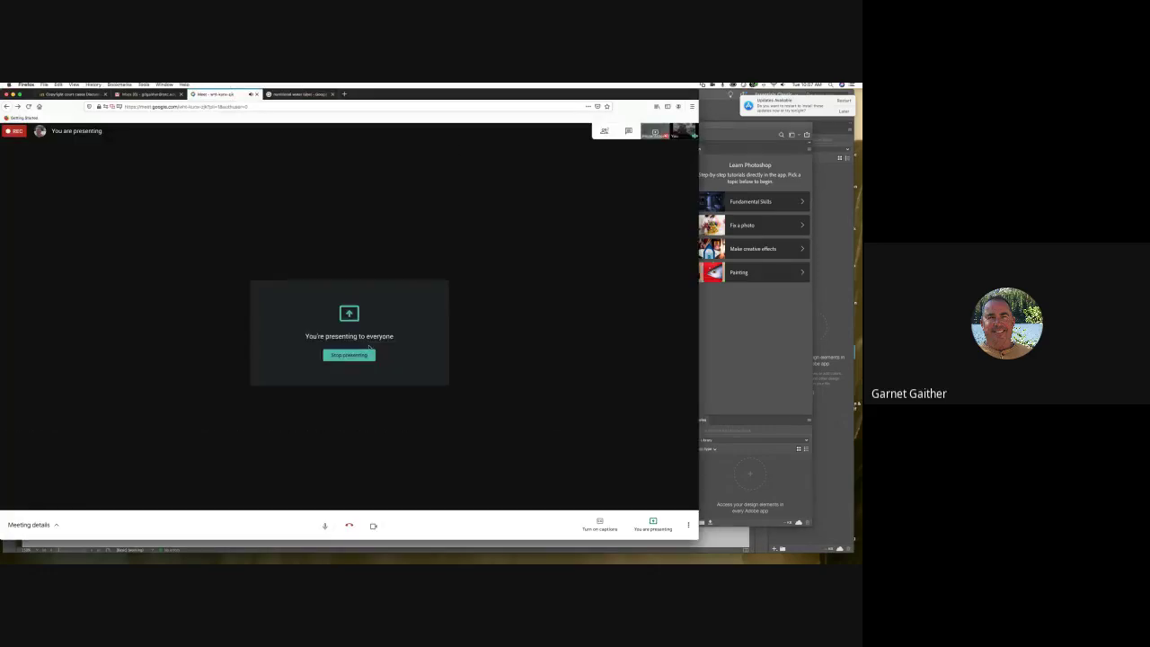